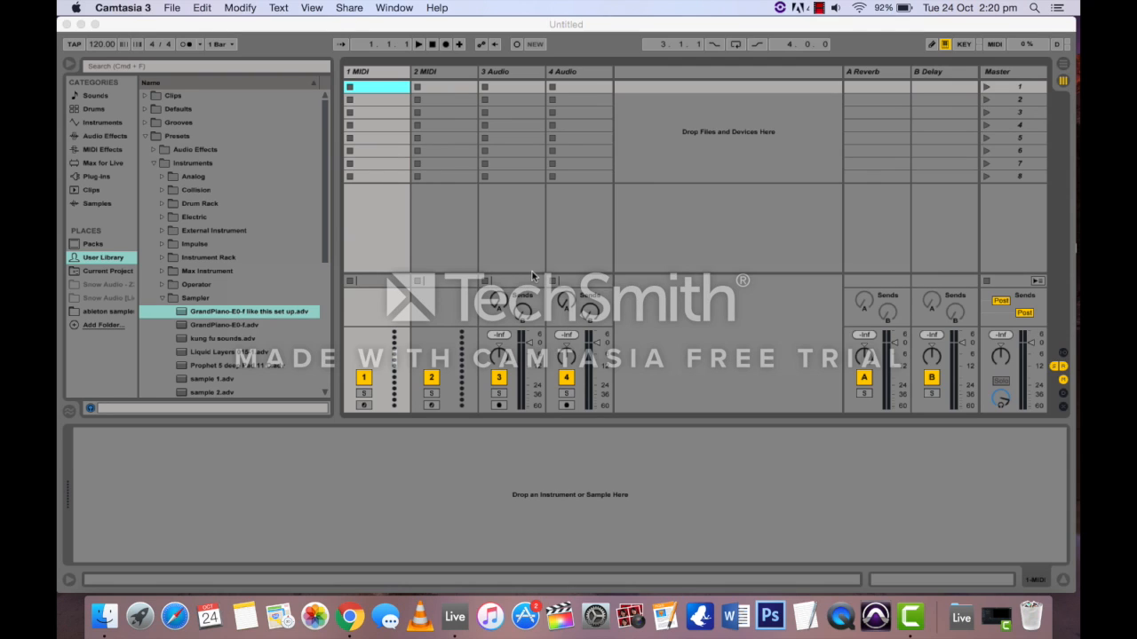
Load the "GrandPiano-E0-f like this set up" Sampler preset onto the first MIDI track and set the tempo to 100 BPM.
left_click(238, 315)
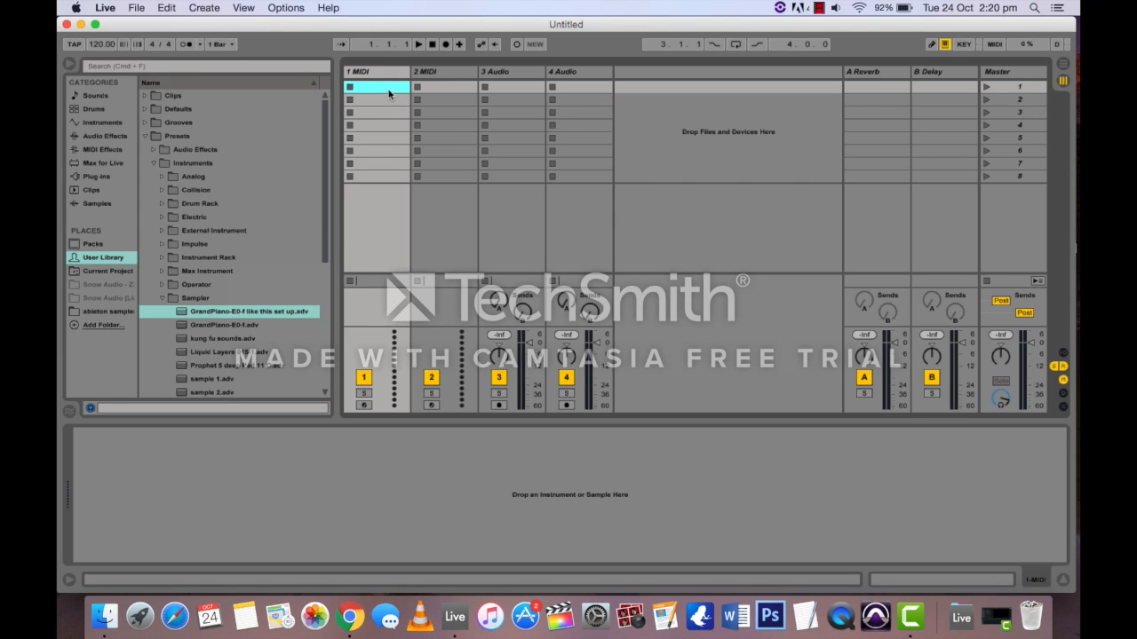
double_click(264, 318)
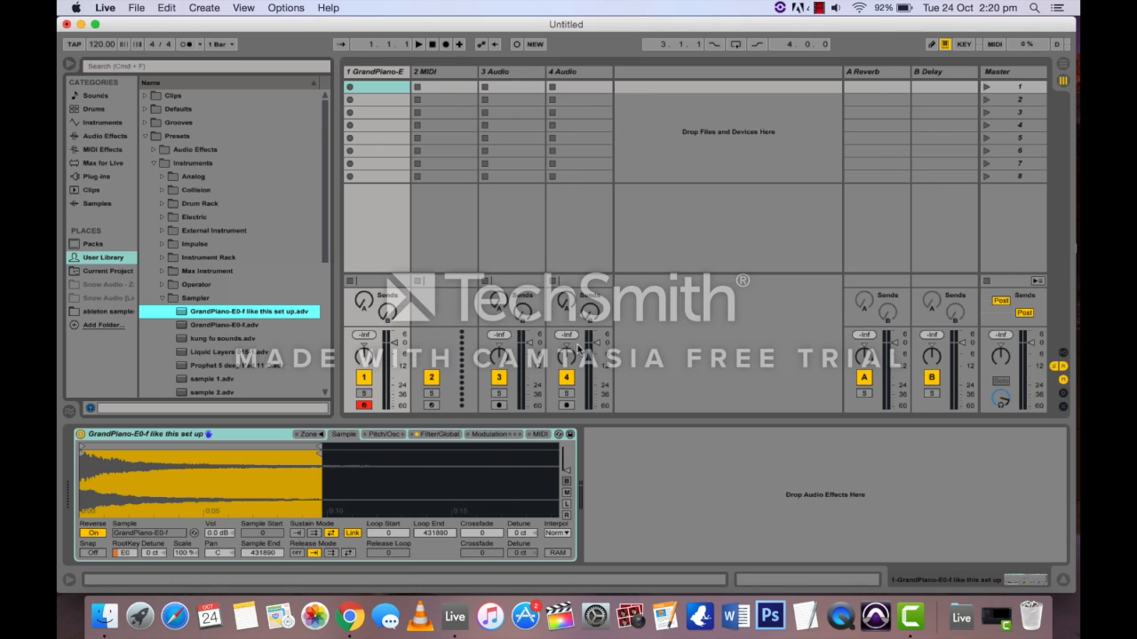
left_click(105, 46)
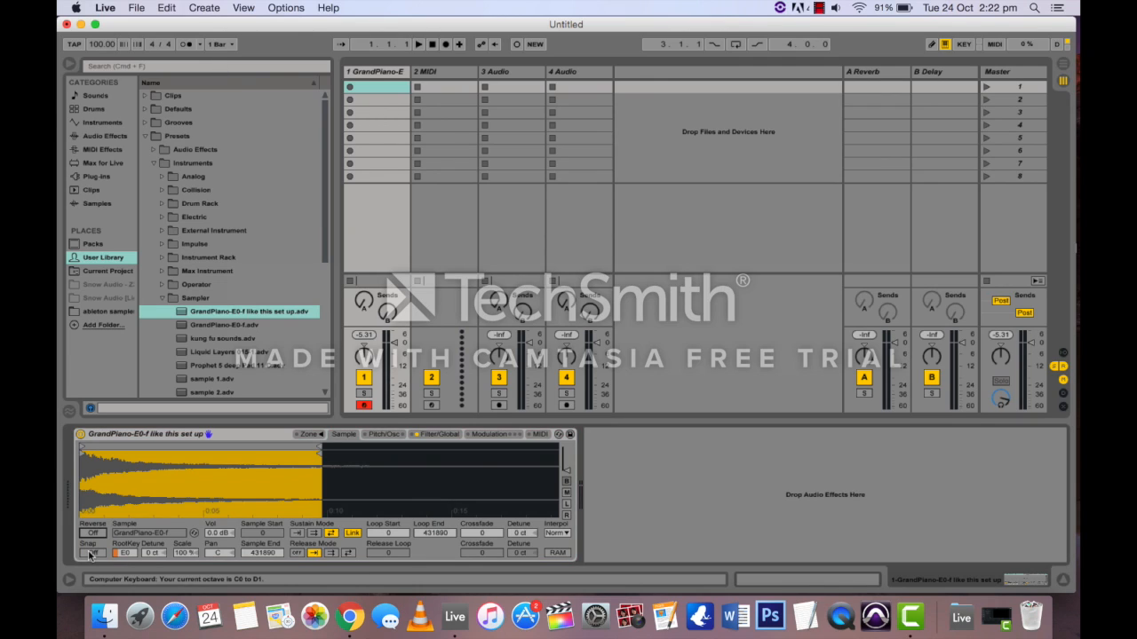
Audition the sampled piano from the computer keyboard, shifting the octave up and down between C0 and C3.
key("a")
key("x")
key("a")
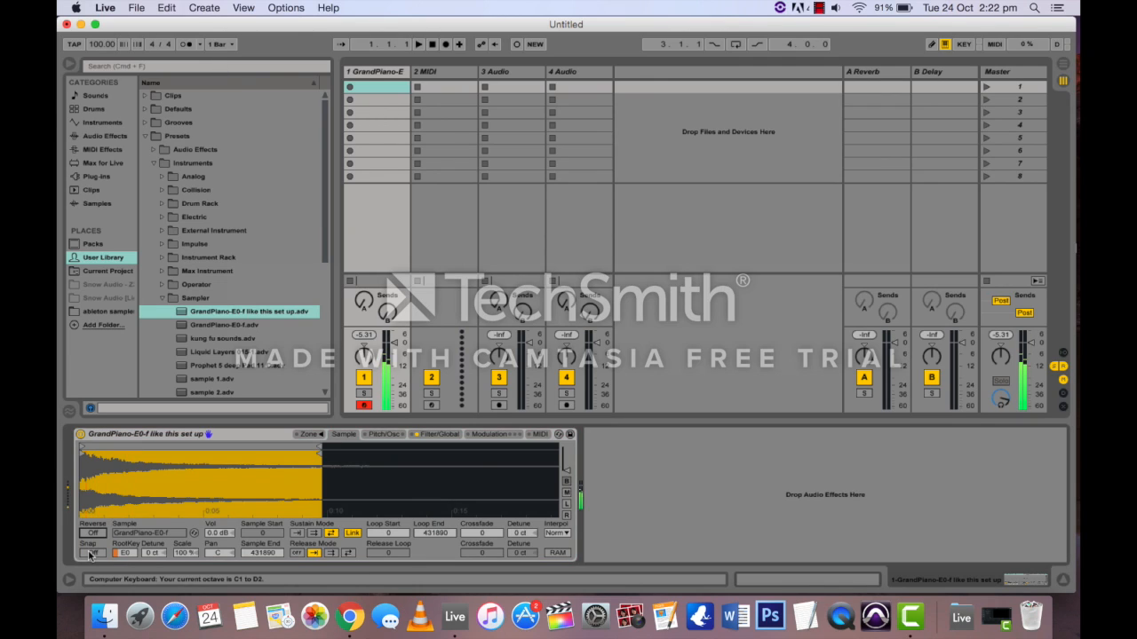
key("x")
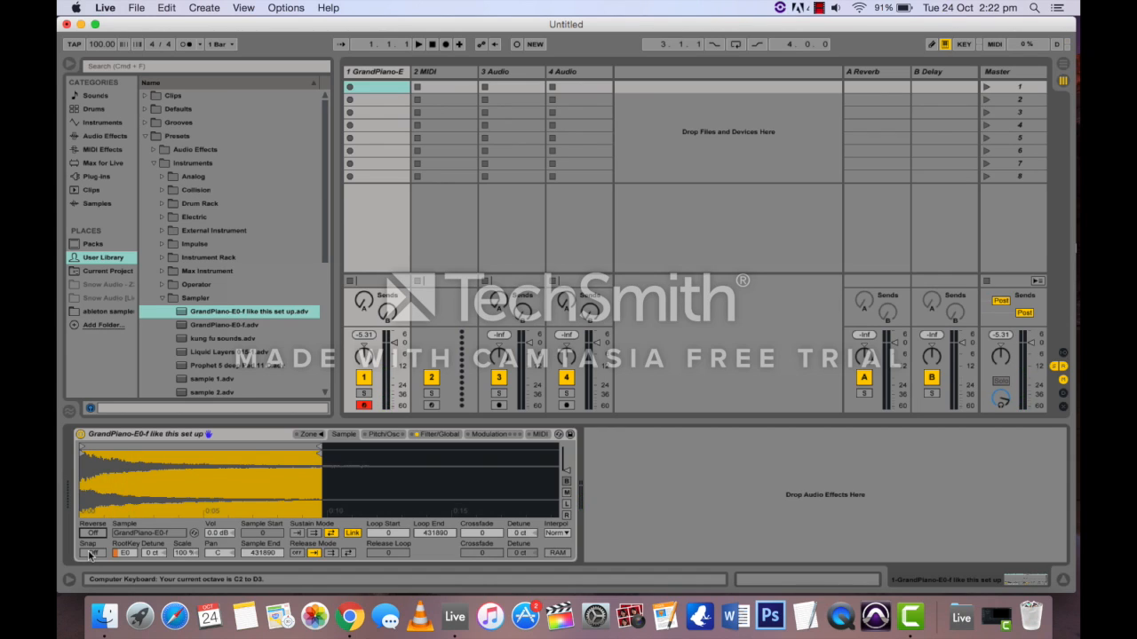
key("a")
key("a")
key("z")
key("a")
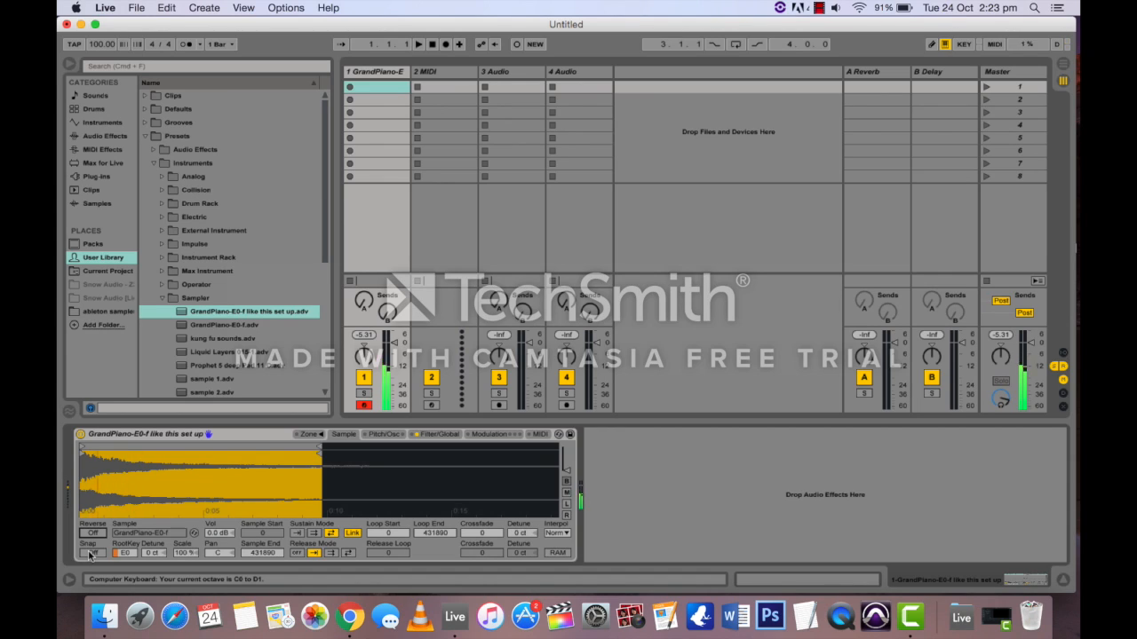
key("x")
key("a")
key("a")
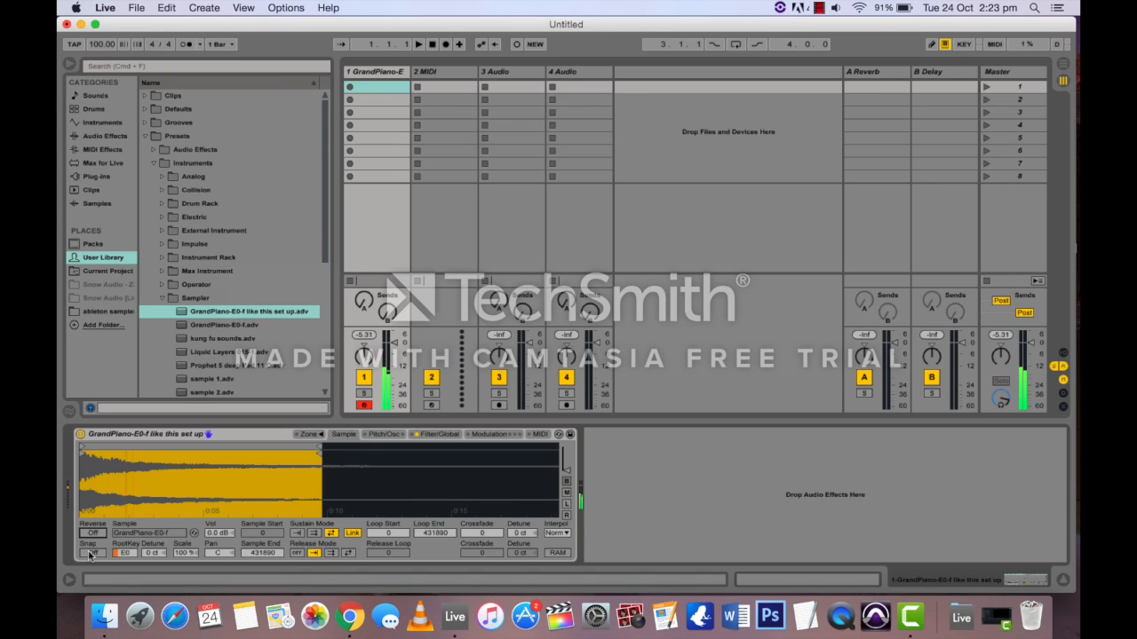
key("z")
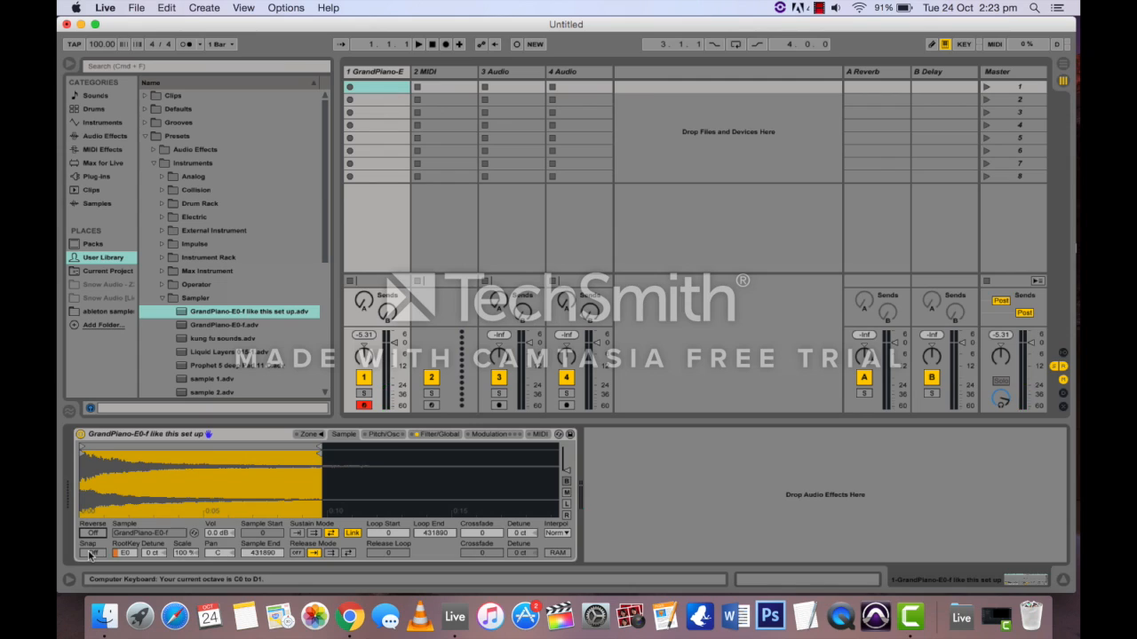
key("a")
key("x")
key("a")
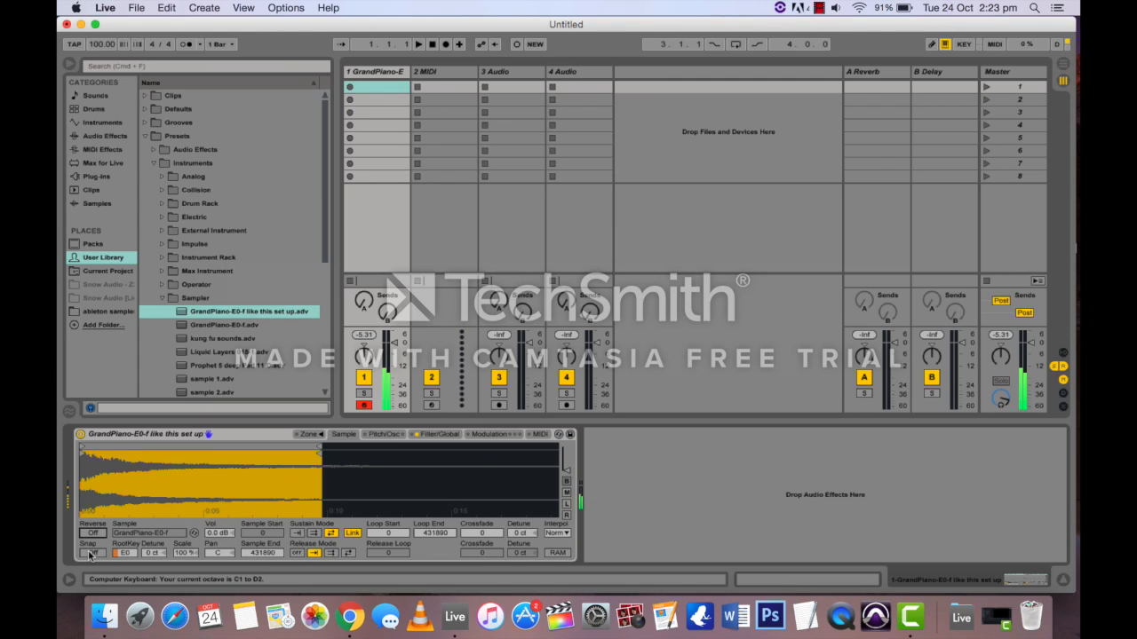
key("a")
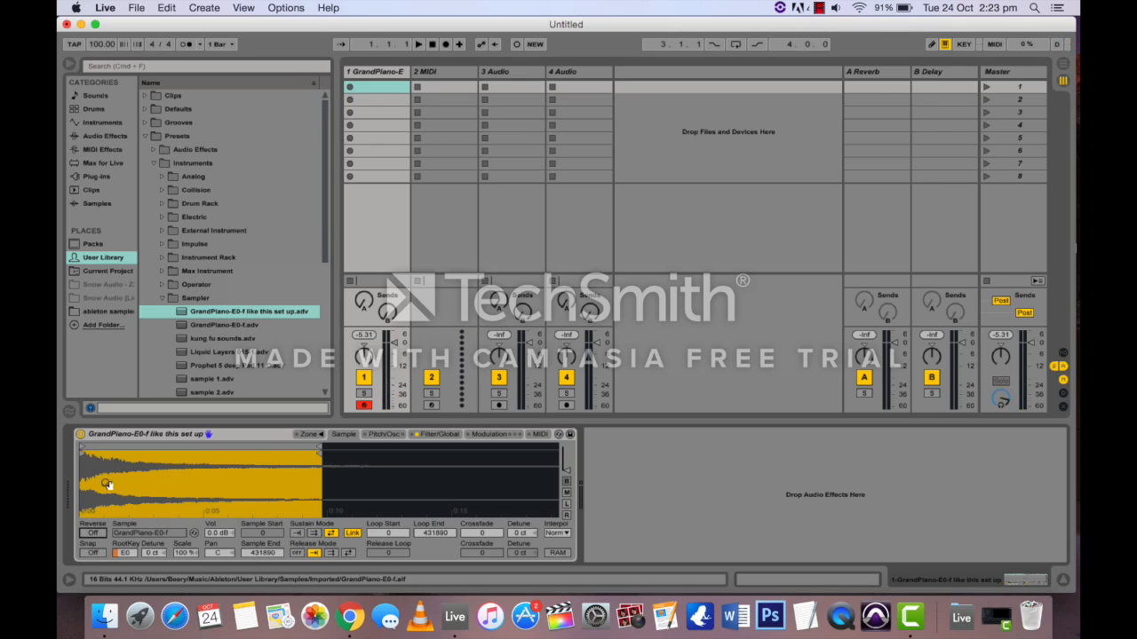
key("z")
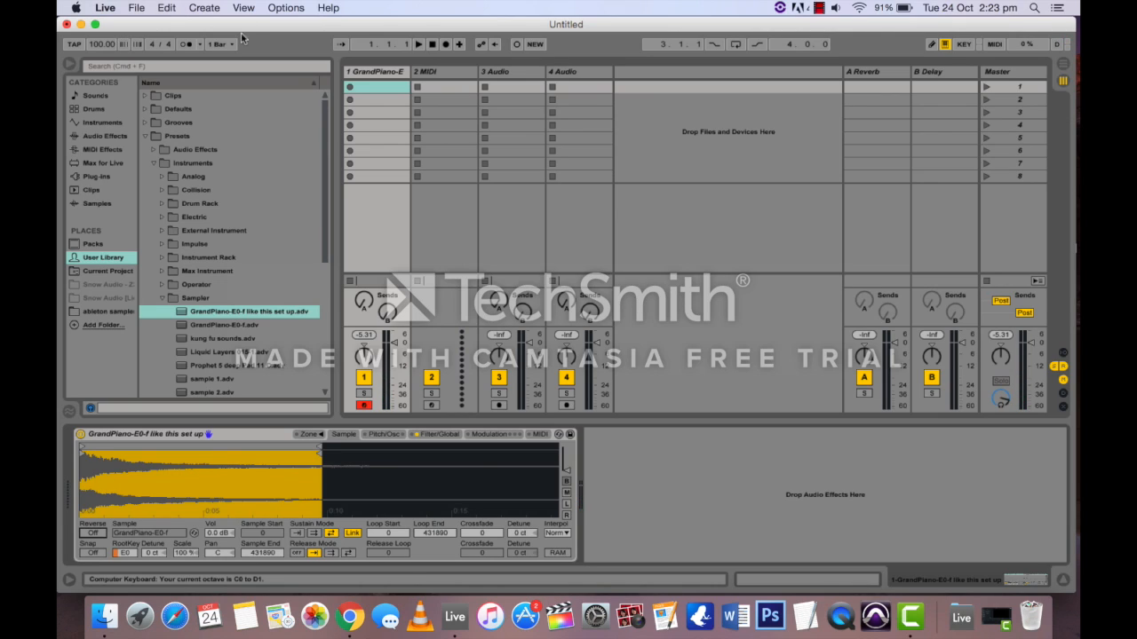
Turn on the metronome and start playback.
left_click(186, 45)
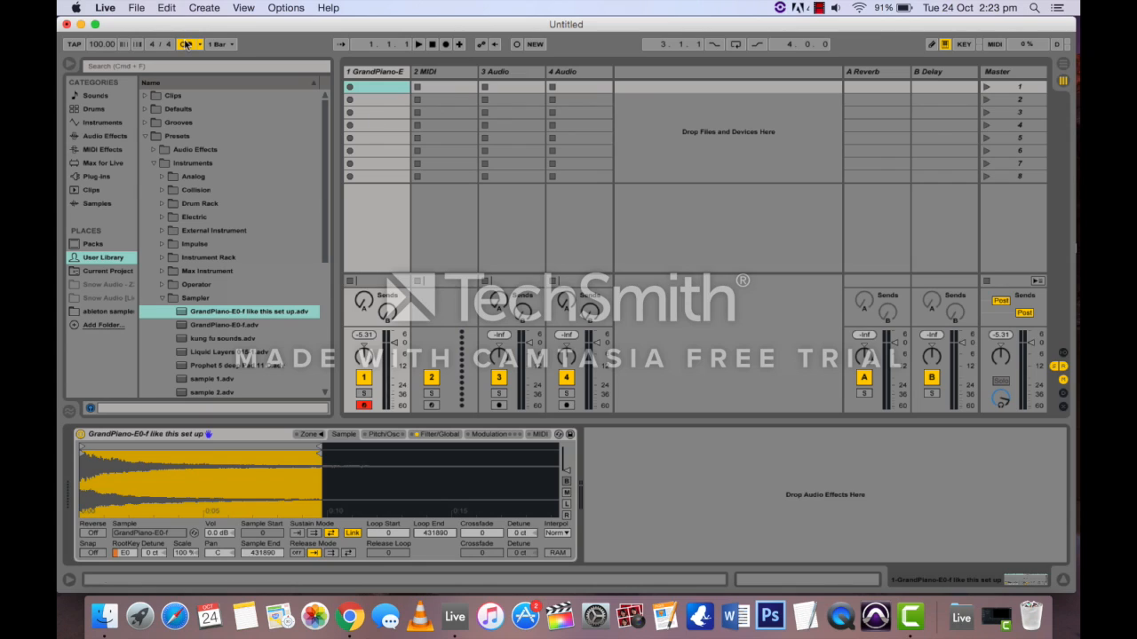
left_click(417, 44)
key("space")
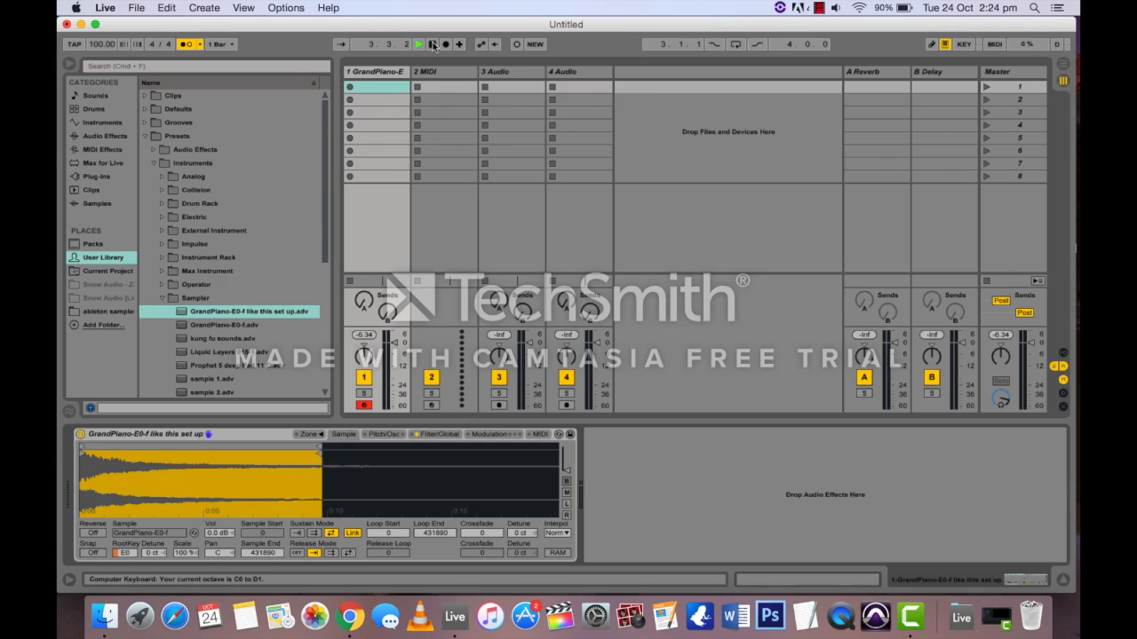
Rehearse the piano part against the metronome in different octaves, and stop playback with the position back at 1.1.1.
key("a")
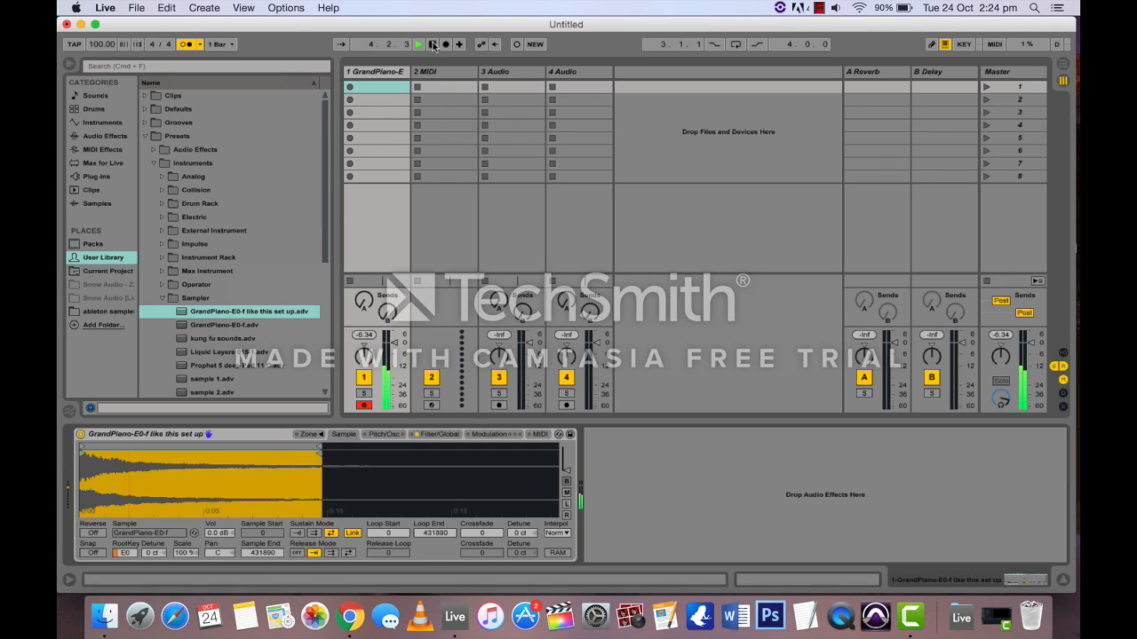
key("z")
key("a")
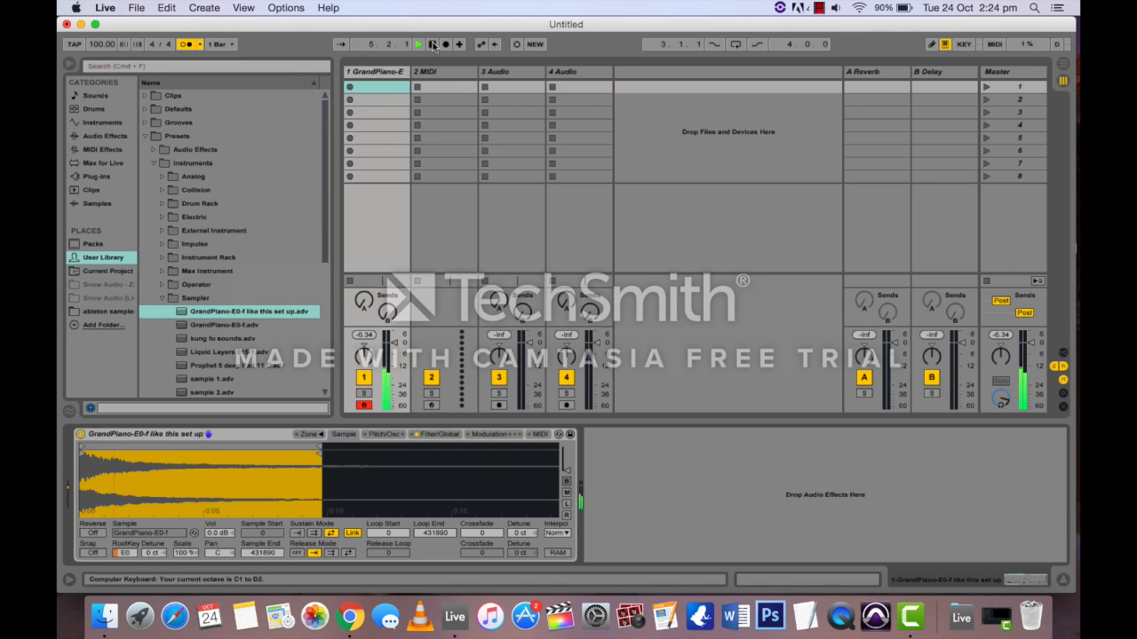
key("a")
key("a")
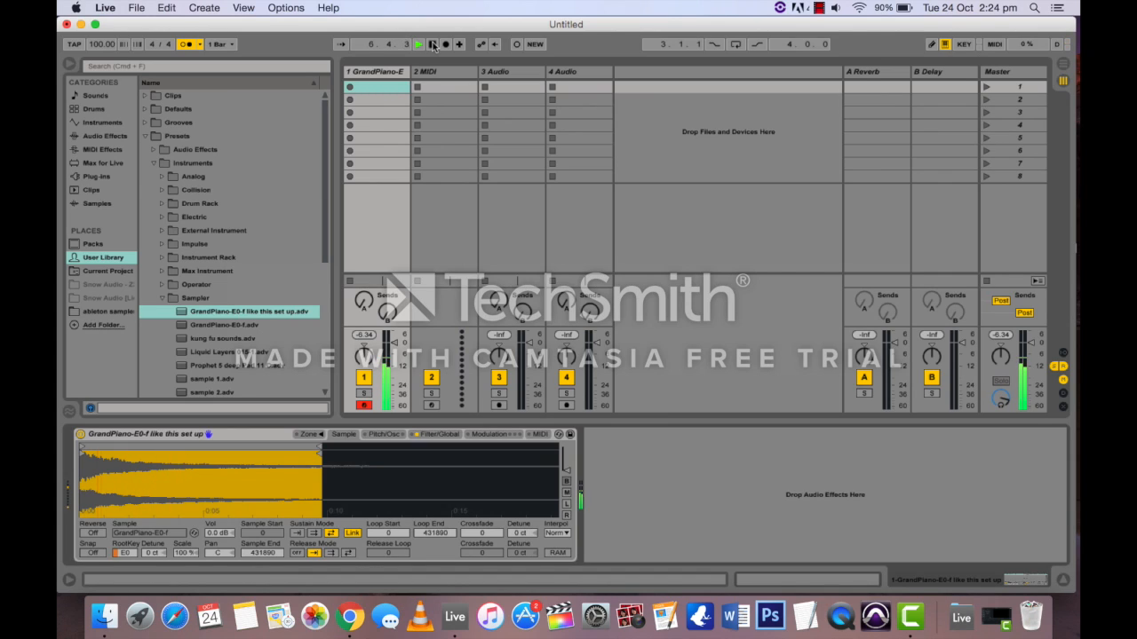
left_click(433, 44)
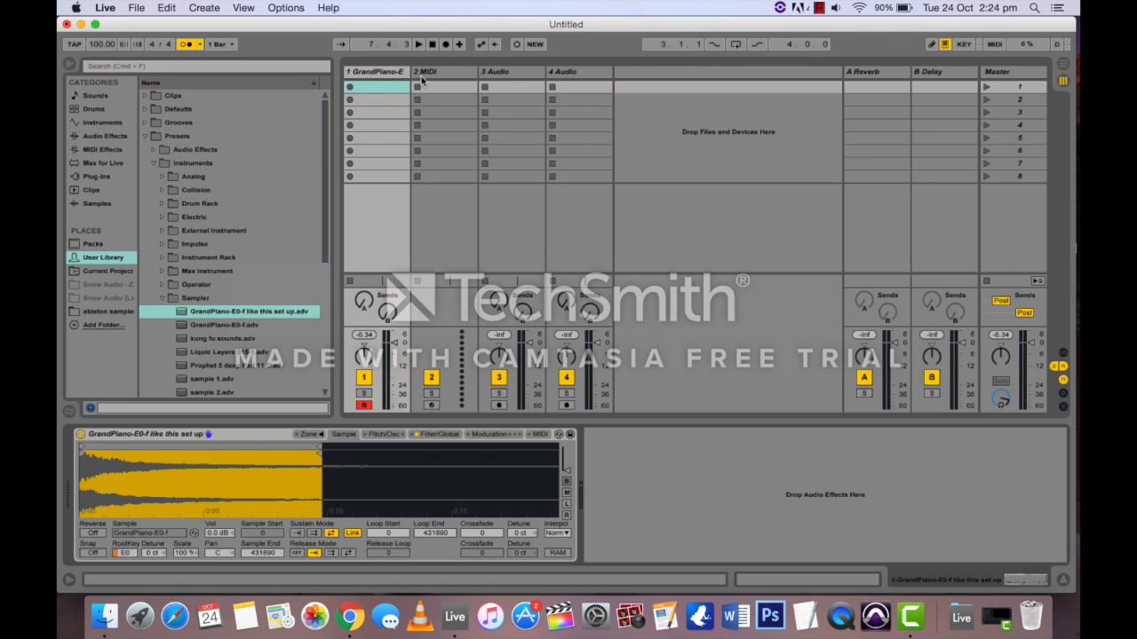
left_click(432, 45)
Check the metronome's 1 Bar count-in setting and delete the trial clip from the piano track's first slot.
left_click(201, 45)
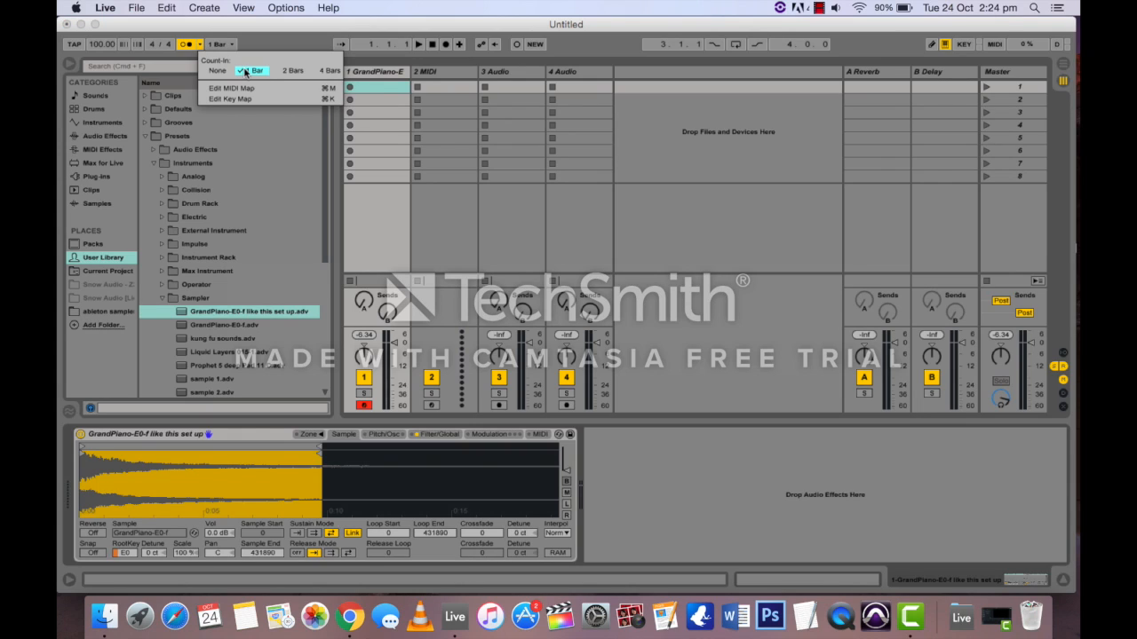
left_click(364, 79)
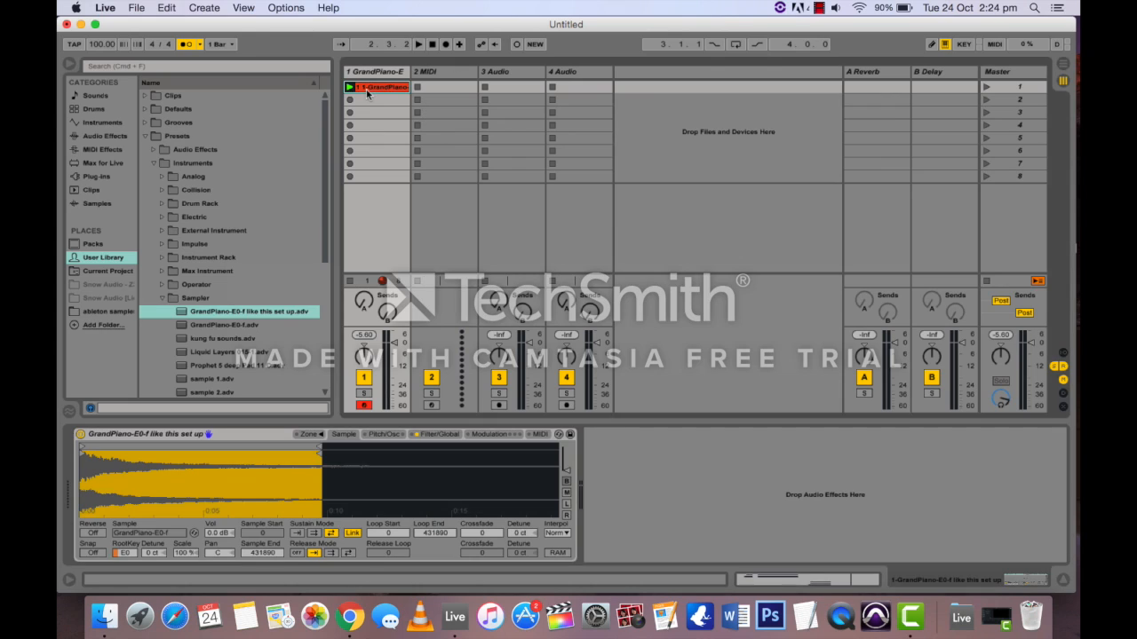
key("Delete")
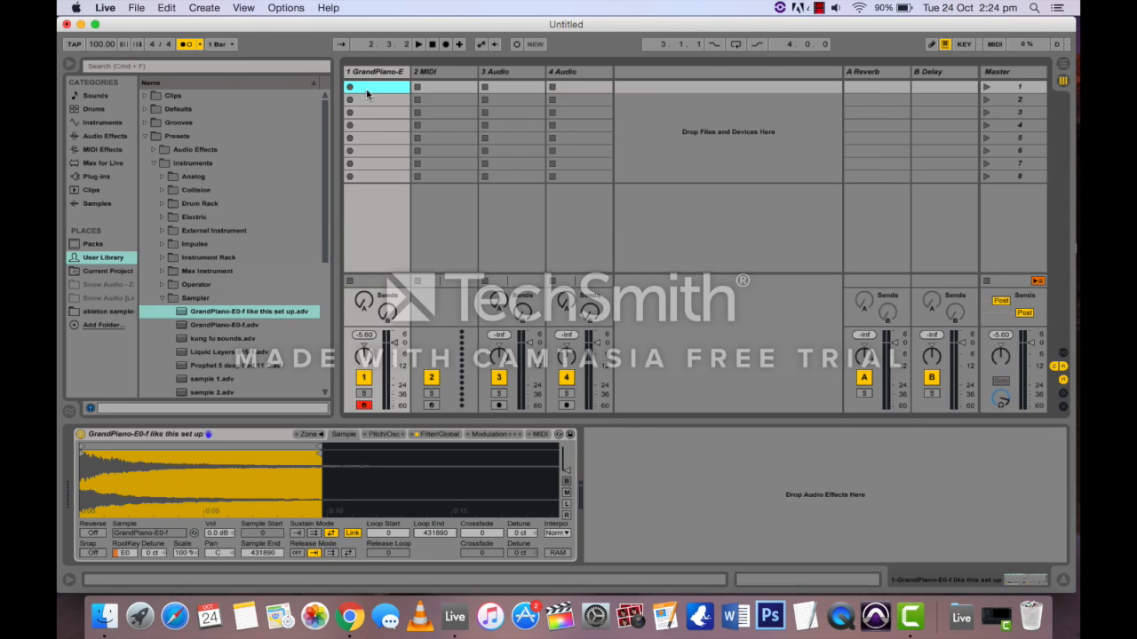
left_click(201, 44)
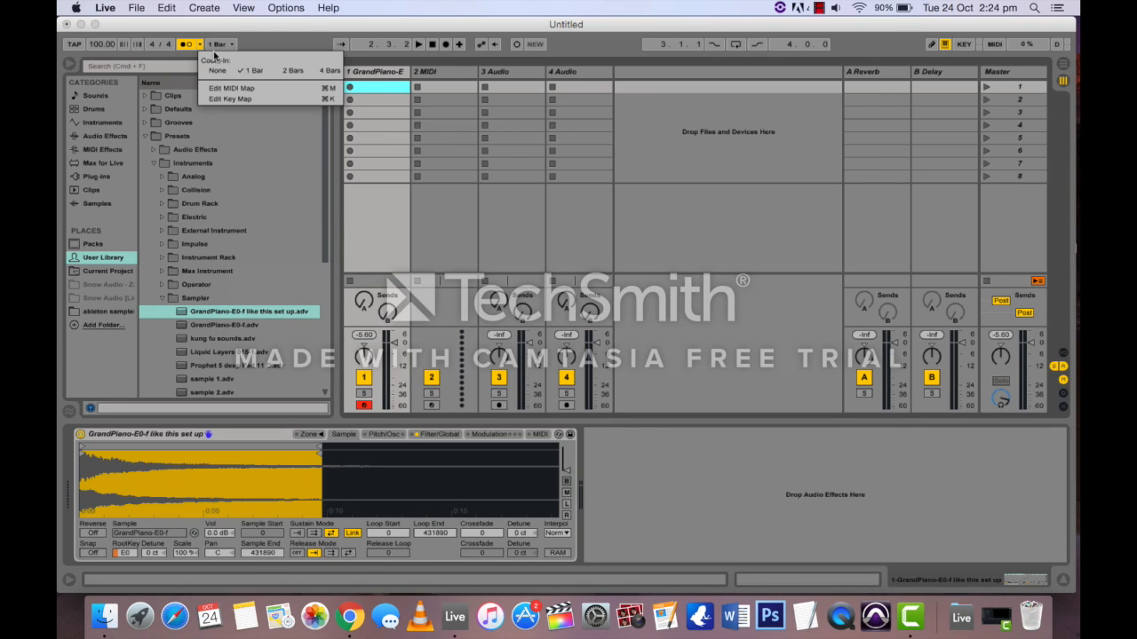
left_click(261, 35)
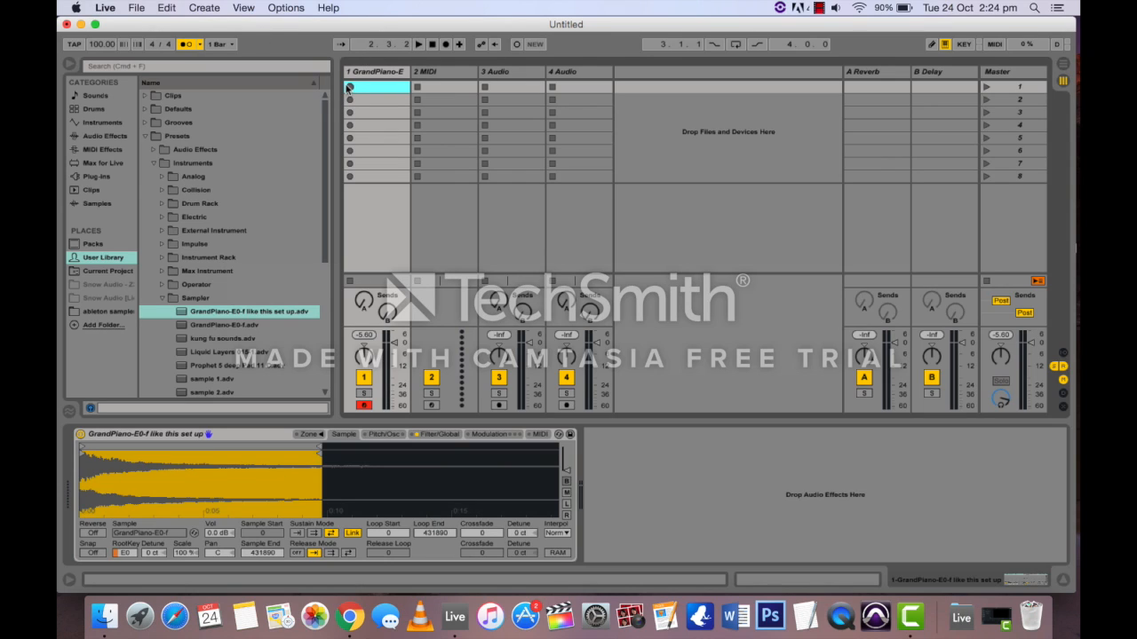
Record a four-bar chord progression into the first clip slot of the piano track, playing one chord per bar in rising octaves.
key("a")
key("z")
key("a")
left_click(350, 87)
key("a")
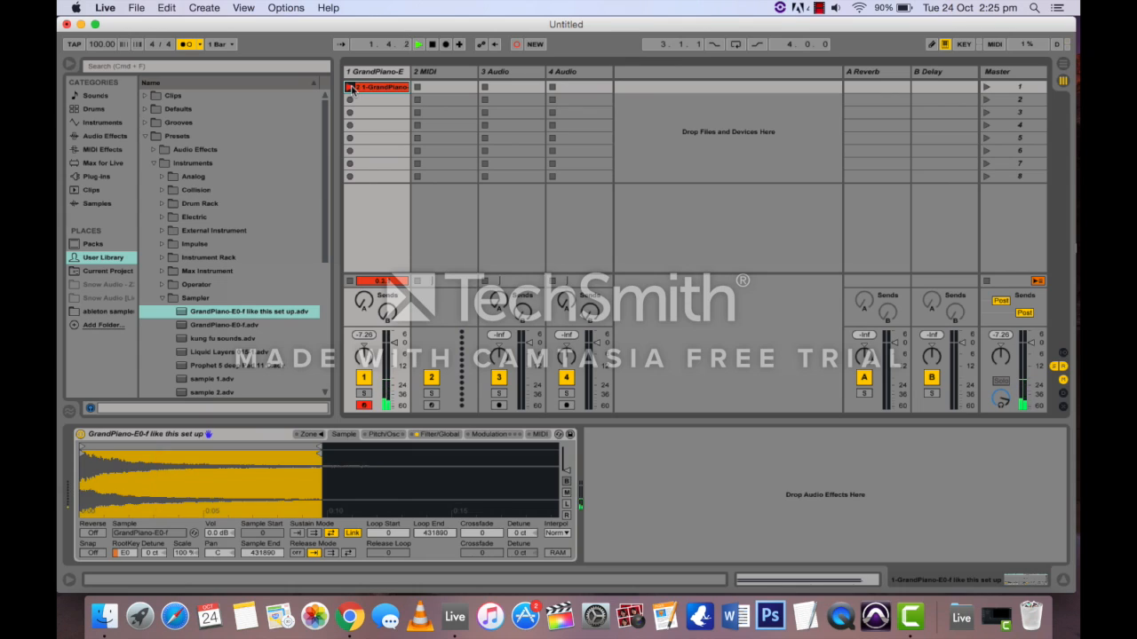
key("a")
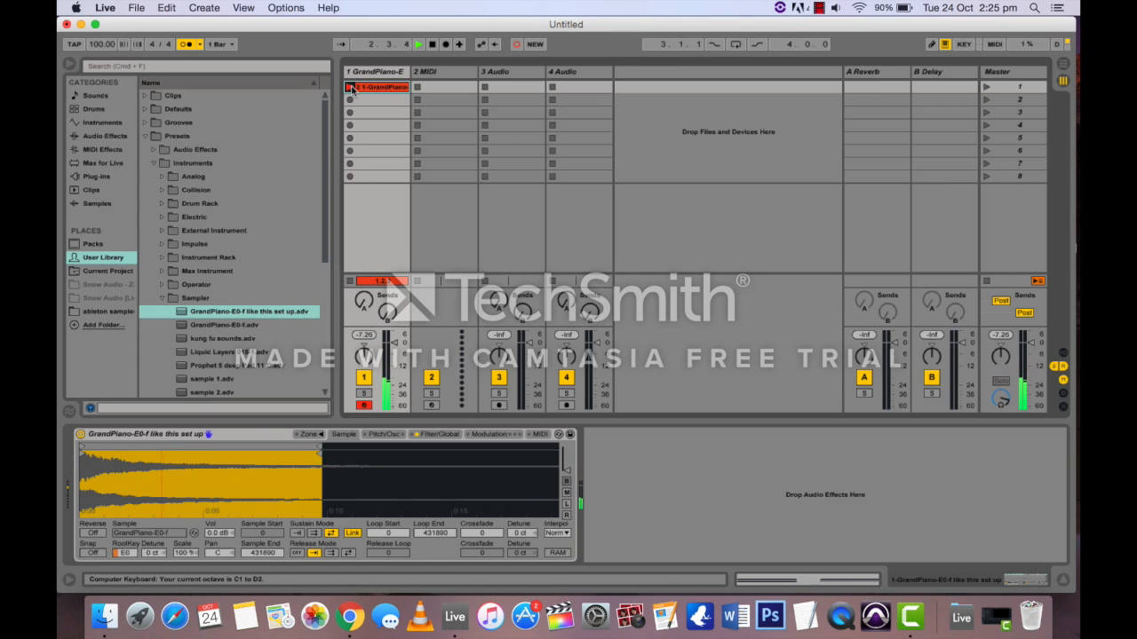
key("a")
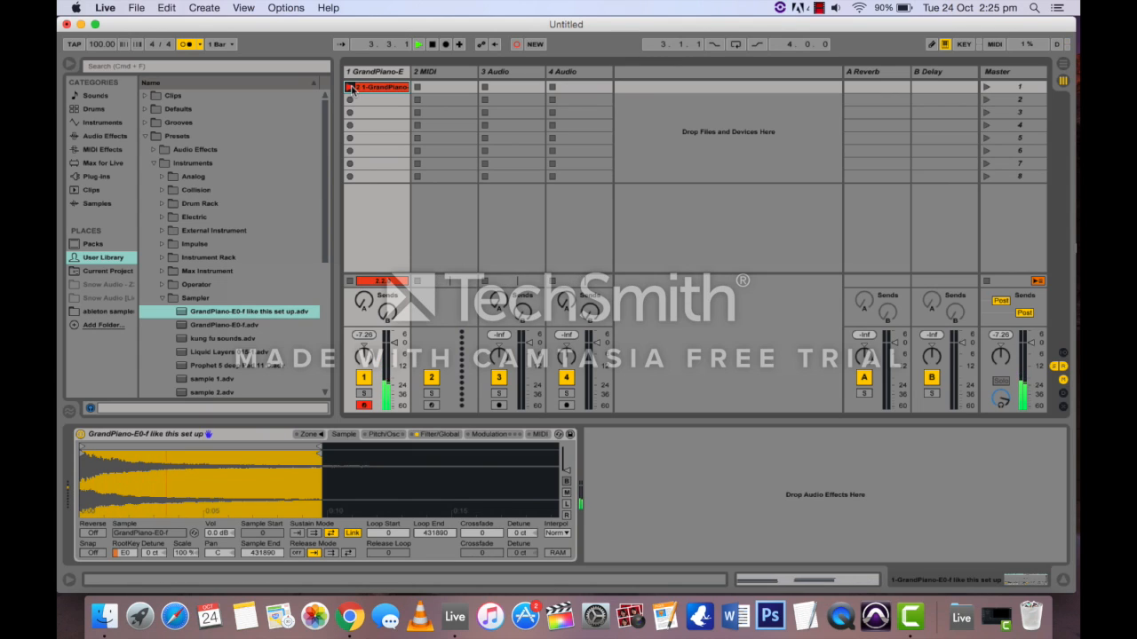
key("a")
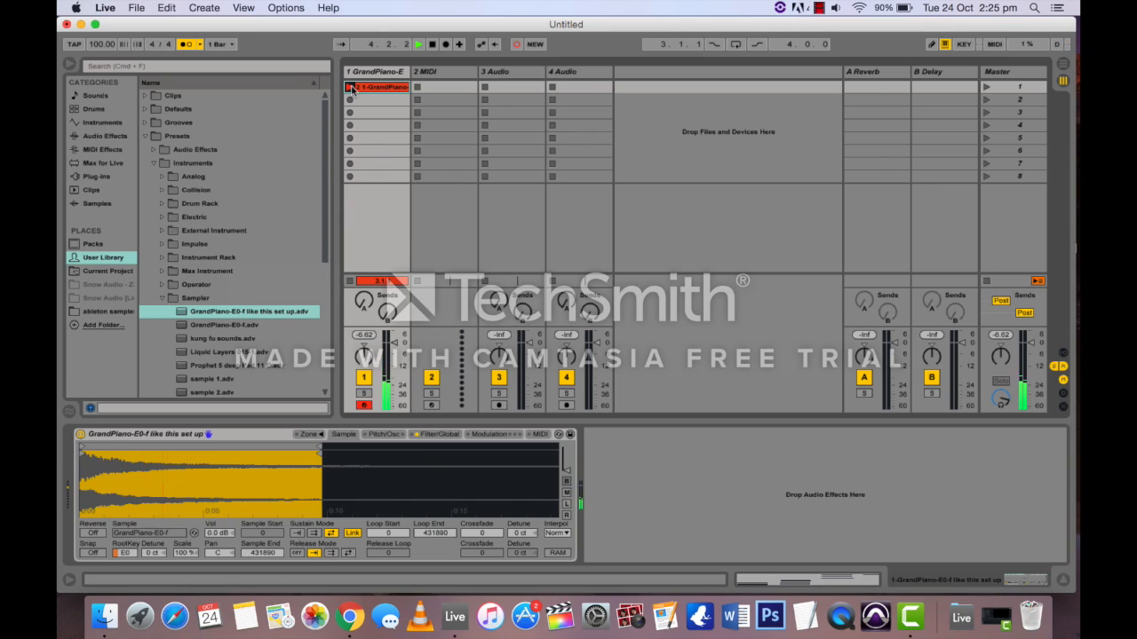
left_click(350, 87)
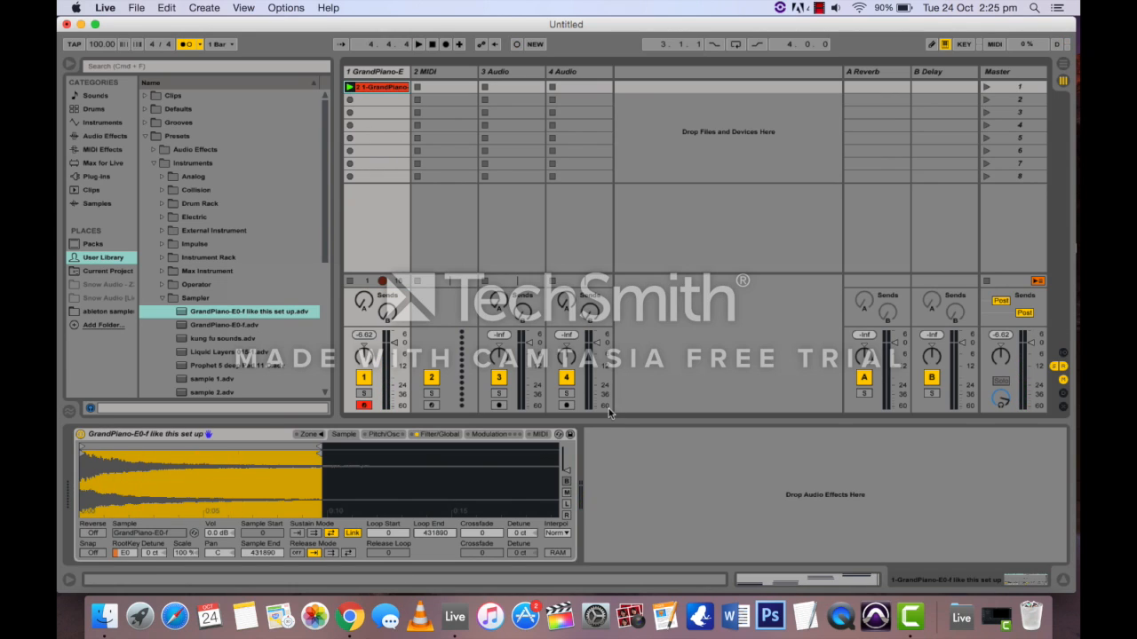
Open the recorded piano clip in the note editor and set its grid to 1/4.
double_click(387, 90)
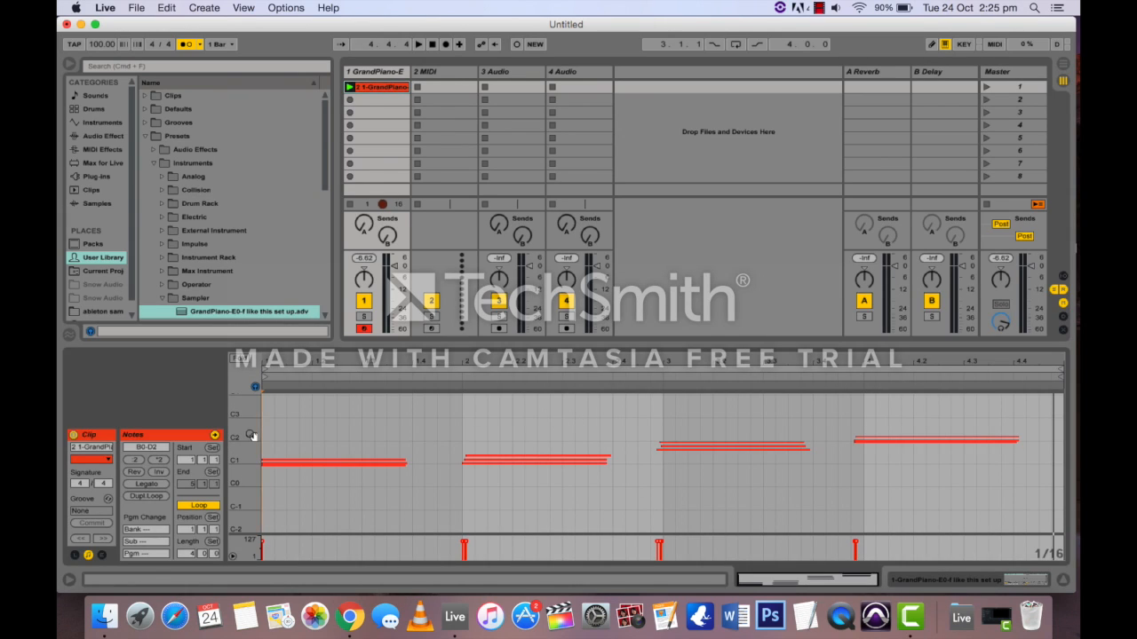
mouse_move(252, 436)
left_mouse_down()
mouse_move(252, 533)
mouse_move(252, 438)
left_mouse_up()
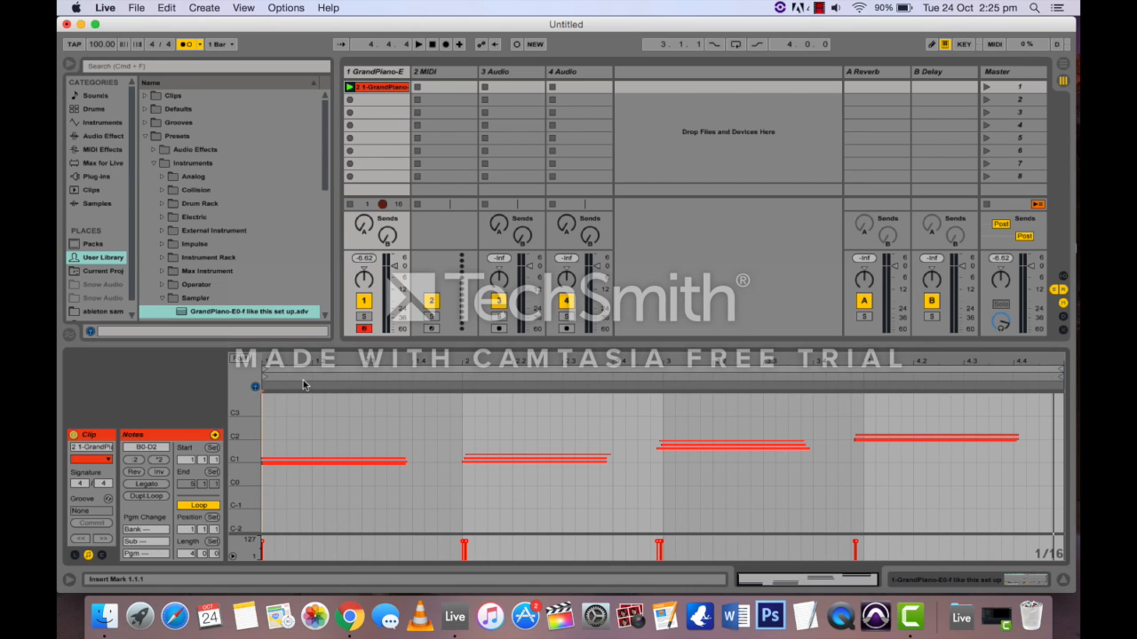
left_click_drag(318, 361, 319, 403)
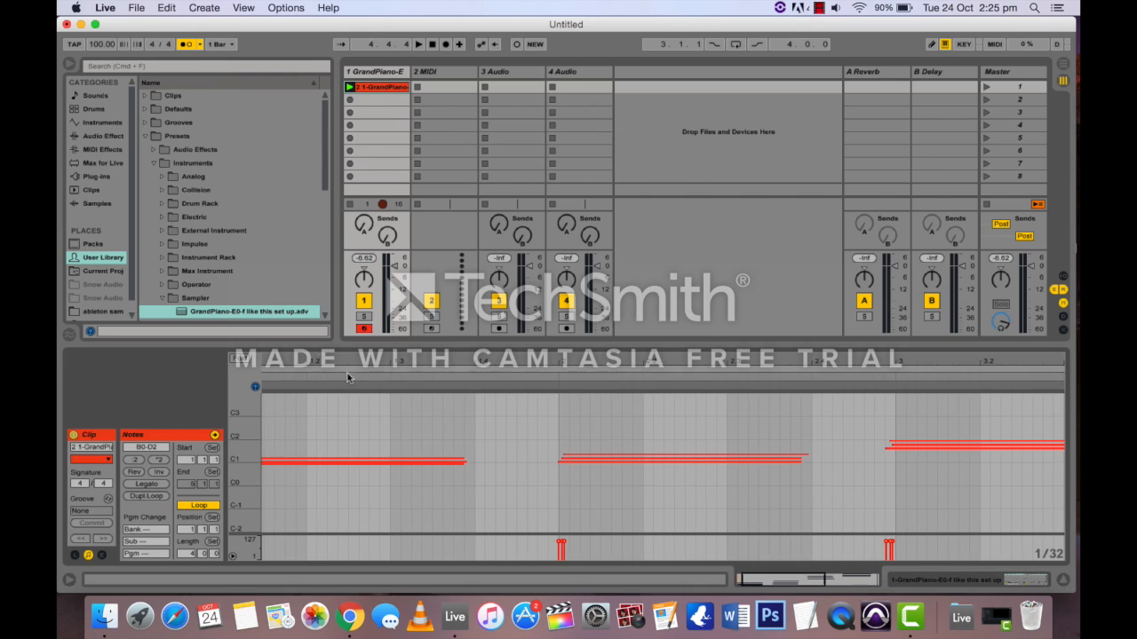
scroll(385, 408, "left", 2)
scroll(386, 410, "right", 6)
scroll(385, 411, "left", 2)
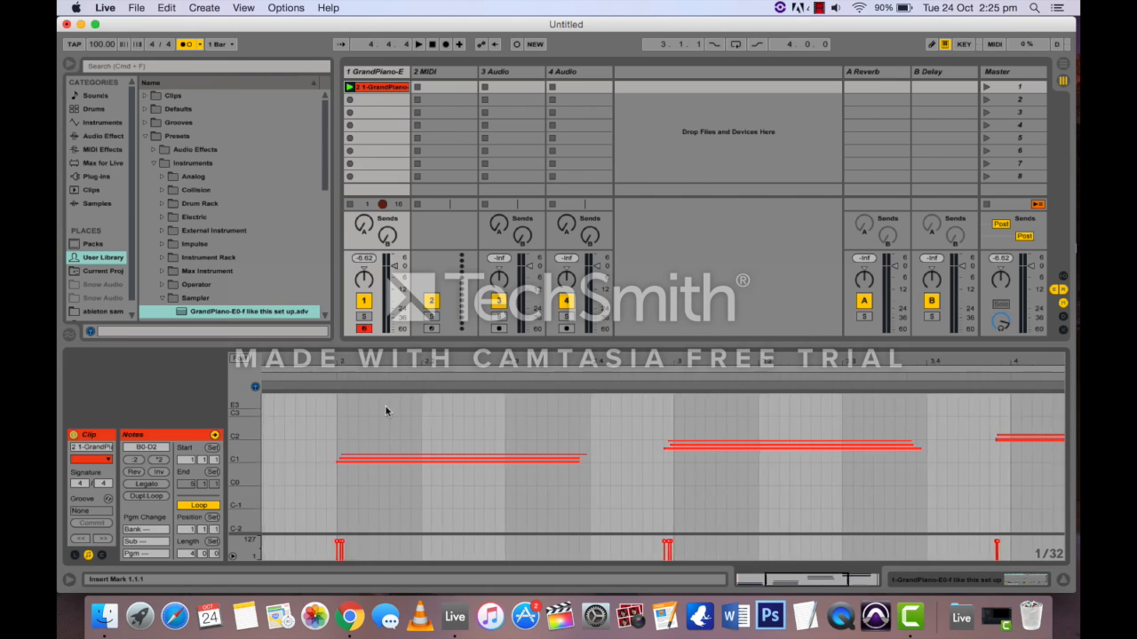
right_click(1001, 513)
left_click(878, 477)
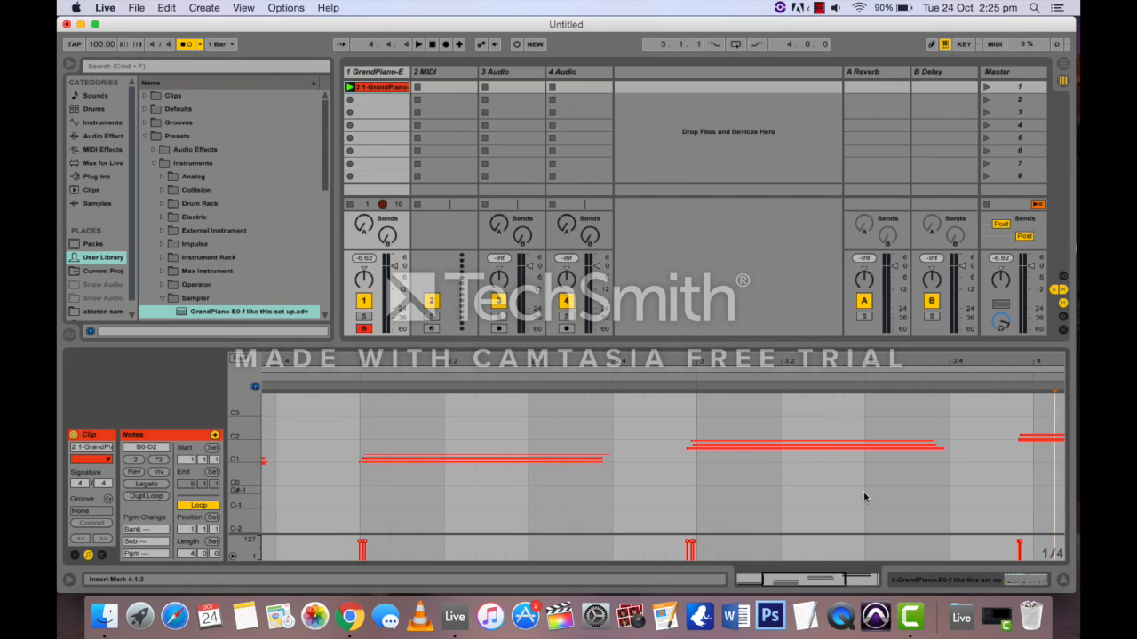
Enlarge the piano clip's note editor and fit the chords of all four bars in view.
scroll(862, 494, "right", 1)
left_click_drag(663, 362, 660, 352)
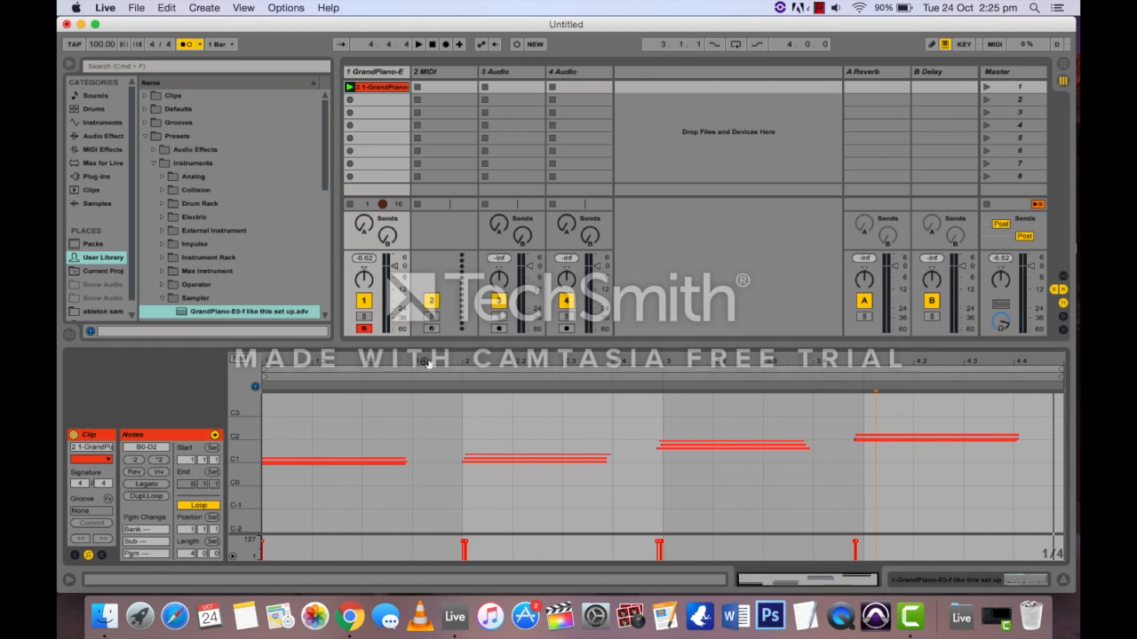
left_click_drag(425, 347, 370, 258)
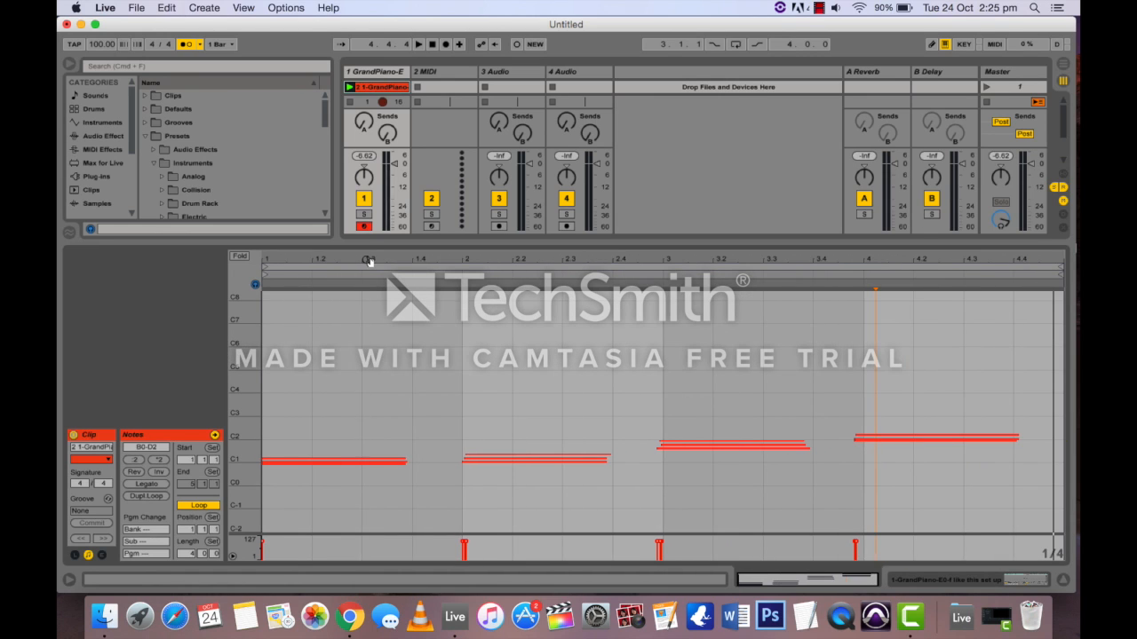
left_click_drag(241, 355, 267, 362)
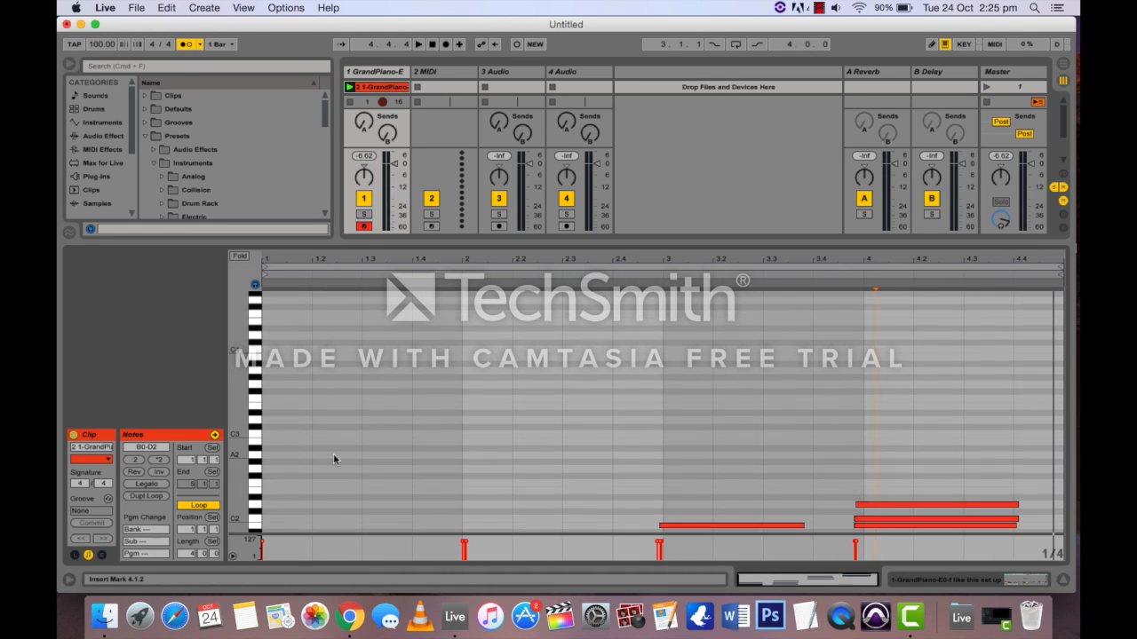
scroll(335, 459, "down", 5)
scroll(348, 471, "up", 2)
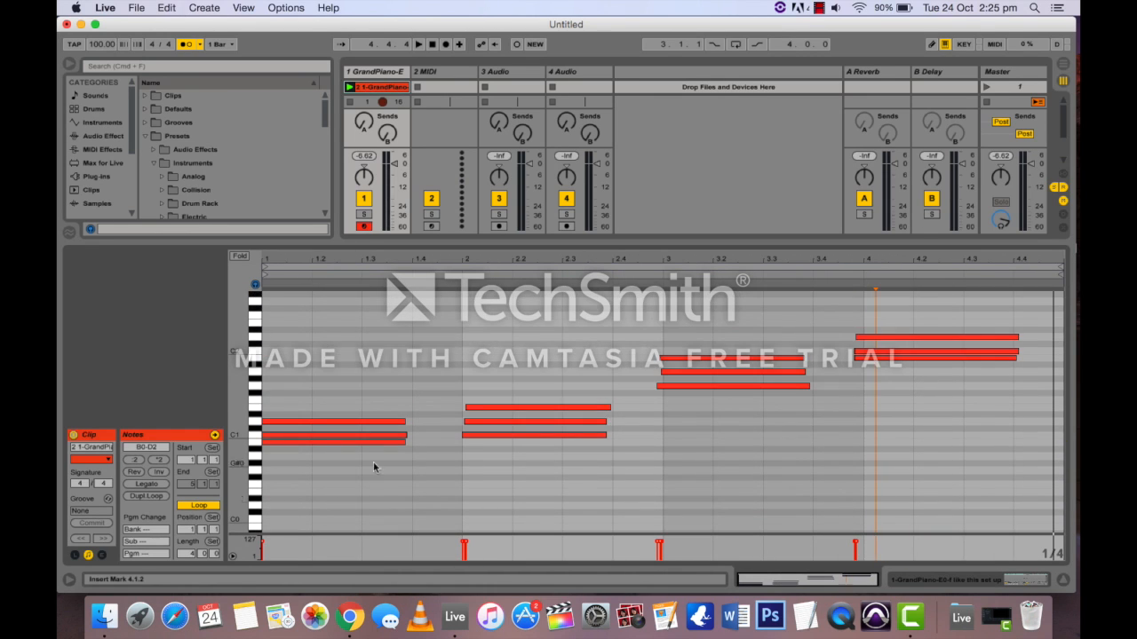
Play the recorded chord progression from the start of the clip and stop it.
left_click(663, 339)
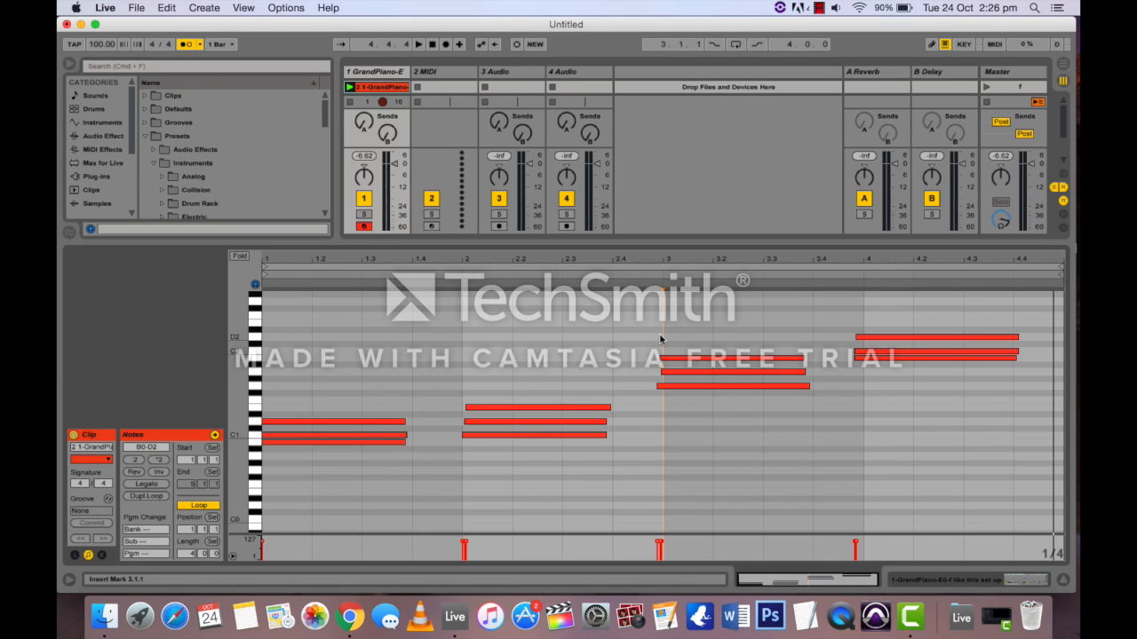
left_click(633, 285)
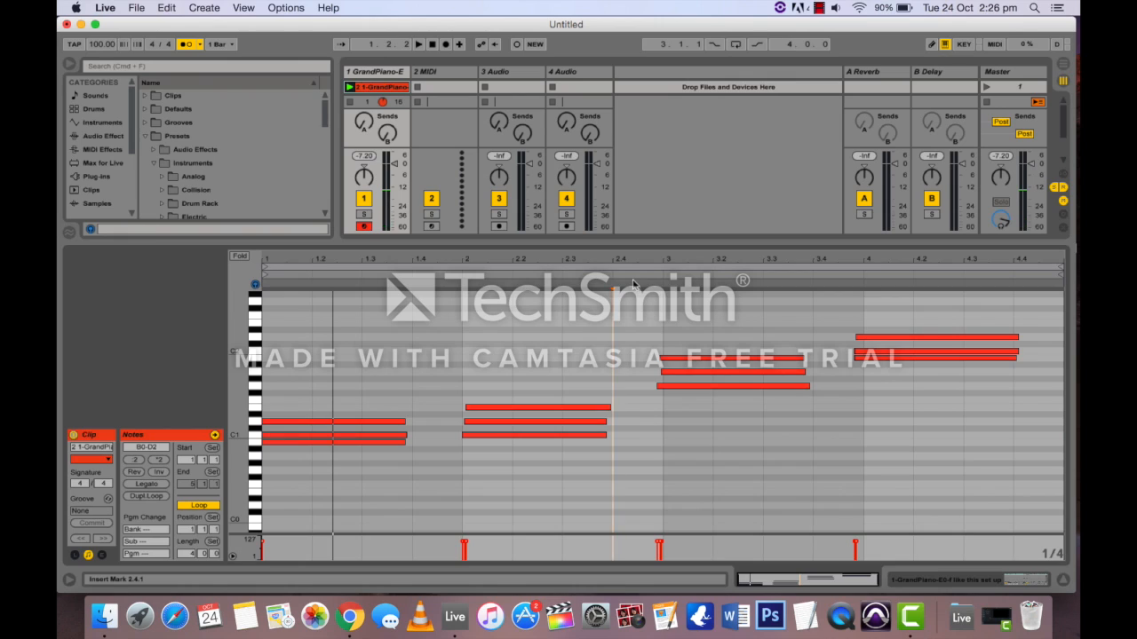
key("space")
key("space")
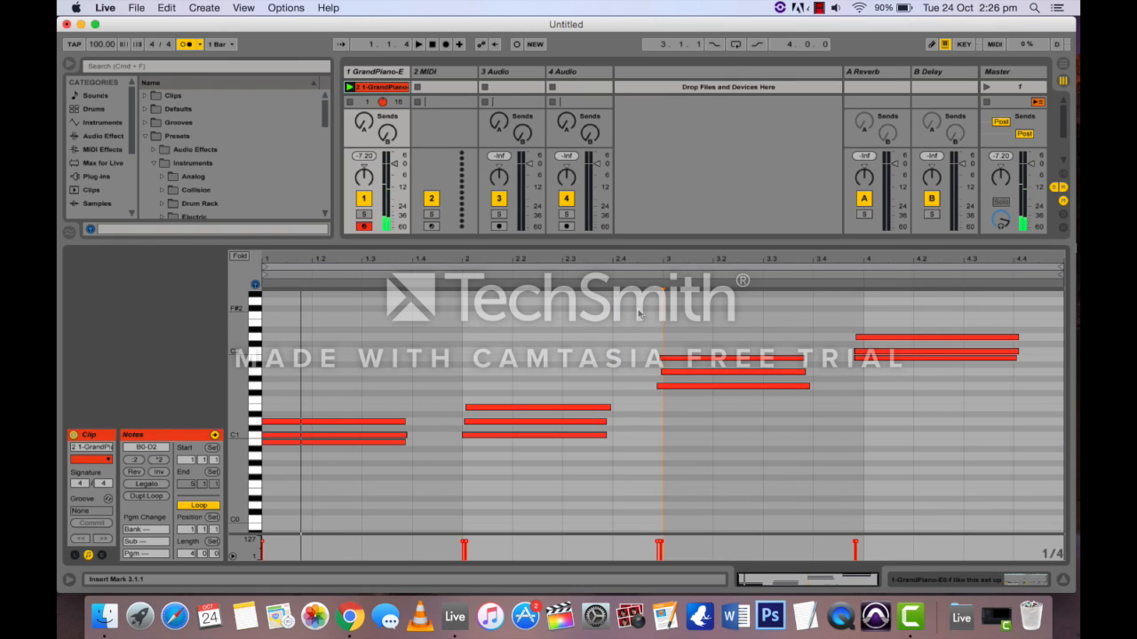
Shorten the piano clip's loop to its first two bars, crop the clip, and delete the leftover third-chord notes at its end.
left_click_drag(661, 276, 269, 276)
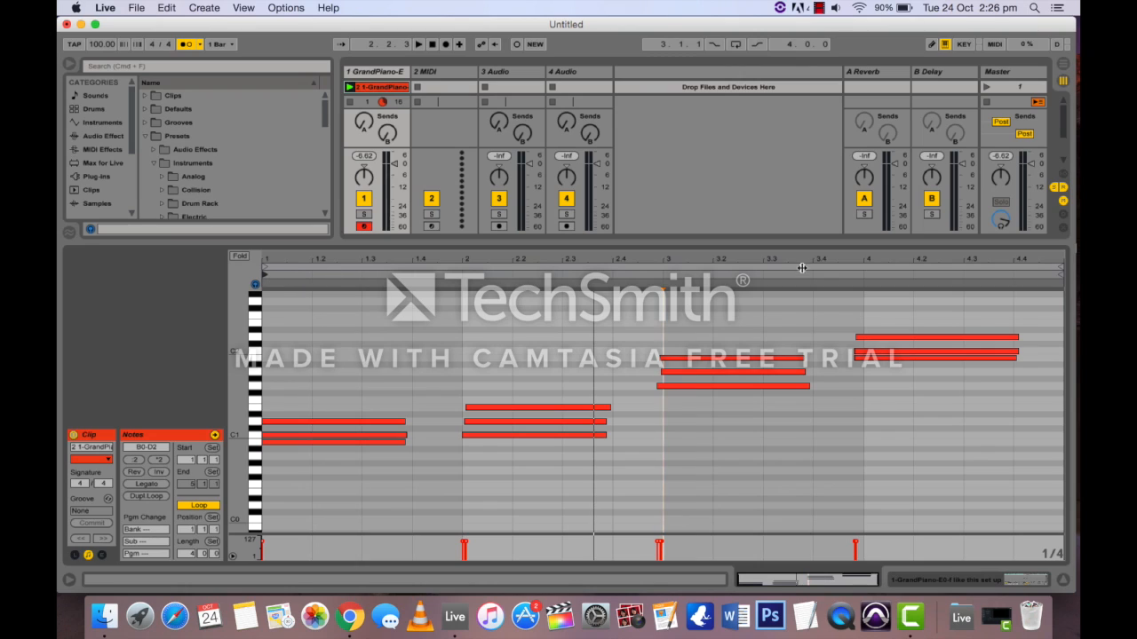
mouse_move(1060, 263)
left_mouse_down()
mouse_move(653, 272)
mouse_move(662, 277)
left_mouse_up()
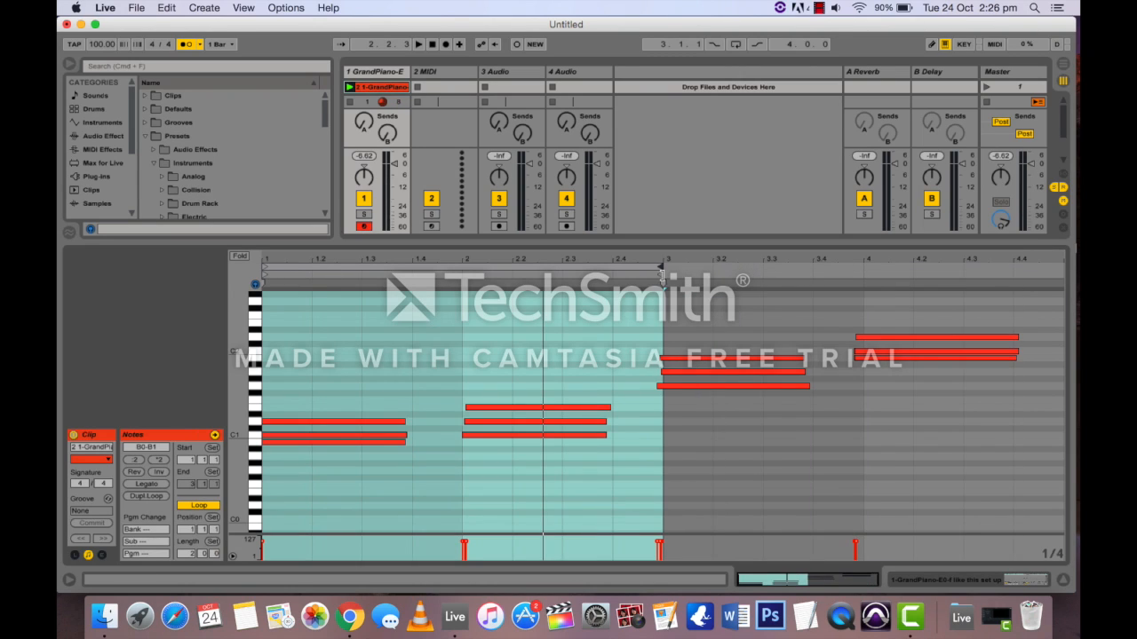
left_click(714, 327)
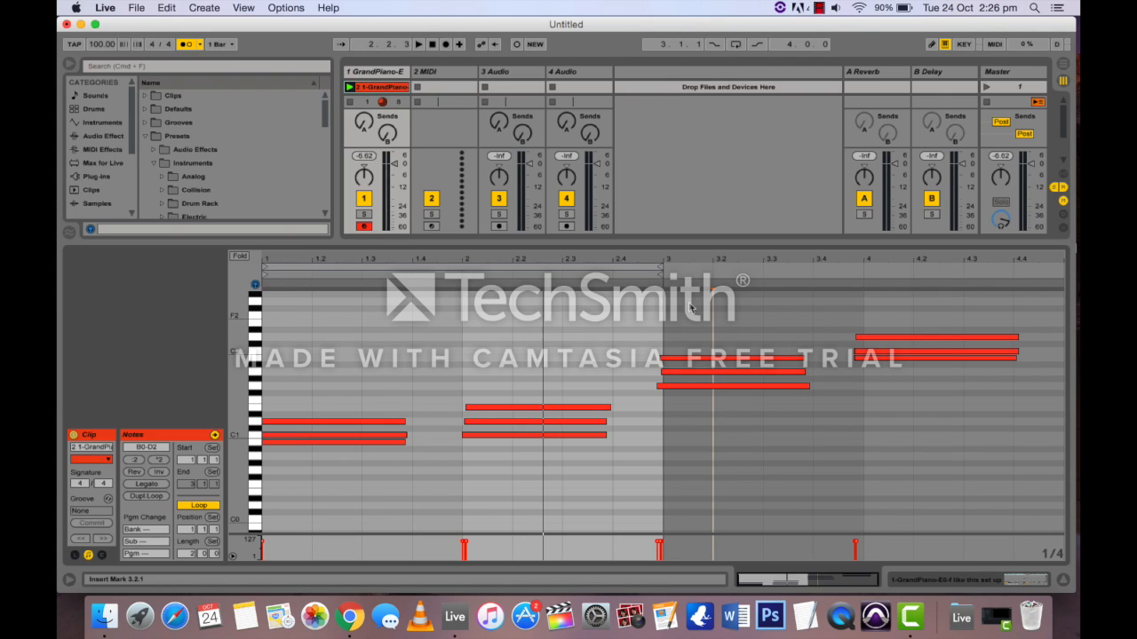
right_click(643, 328)
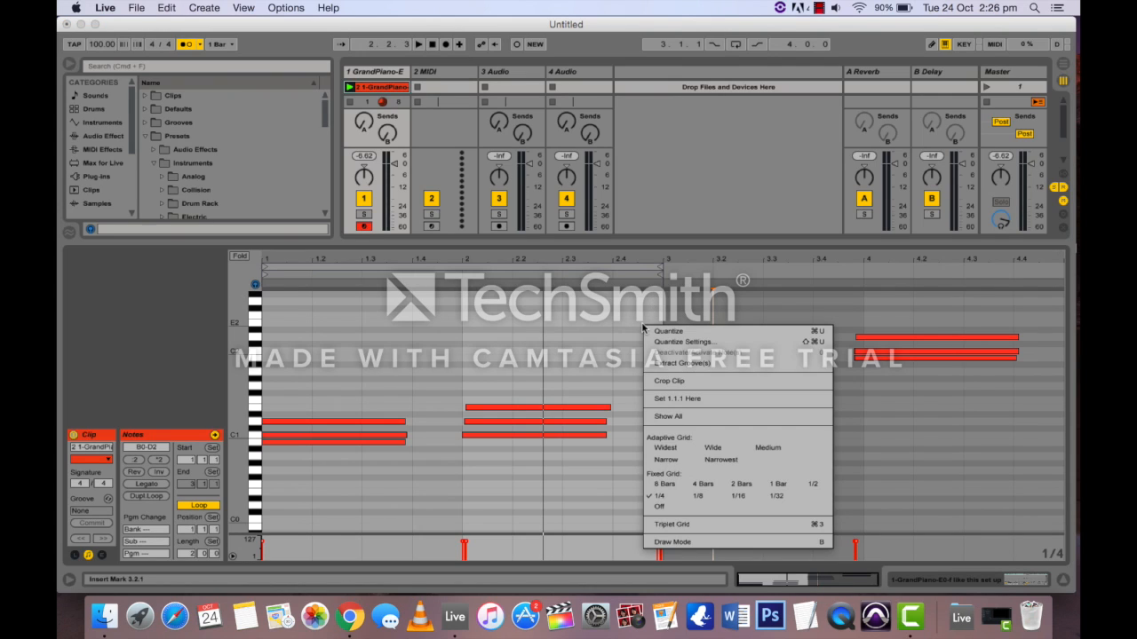
left_click(686, 382)
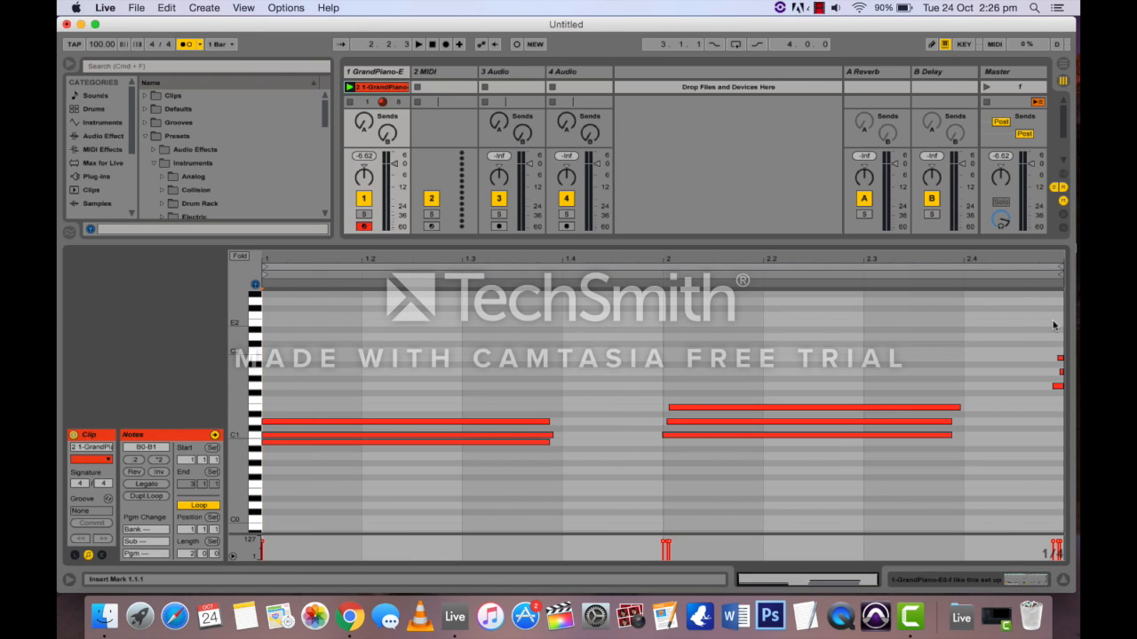
left_click_drag(1052, 325, 1070, 403)
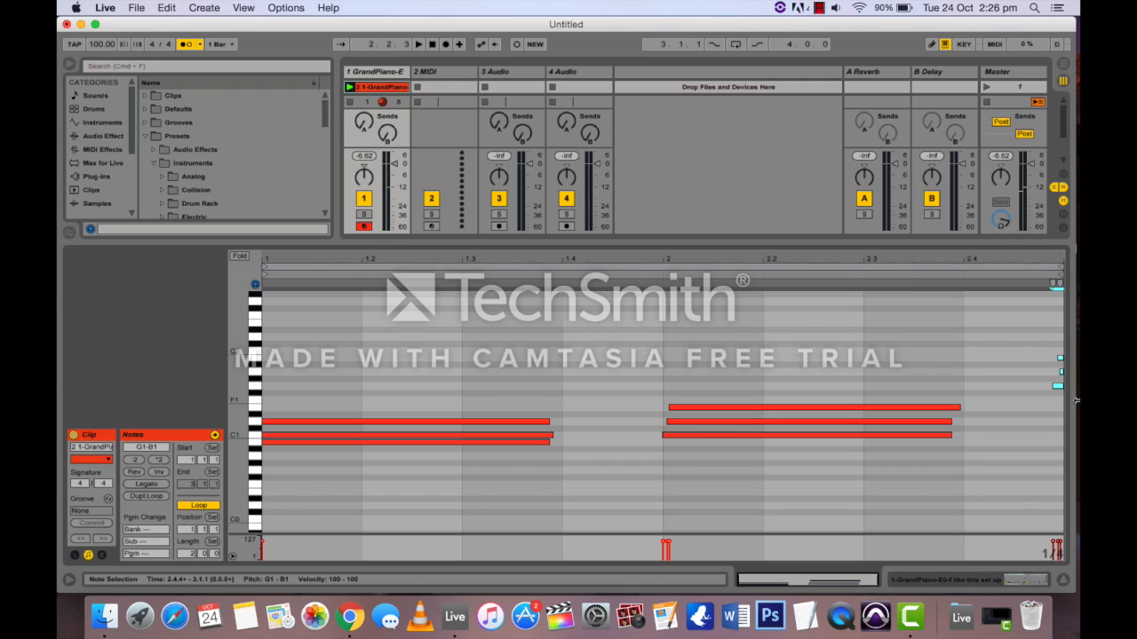
key("Delete")
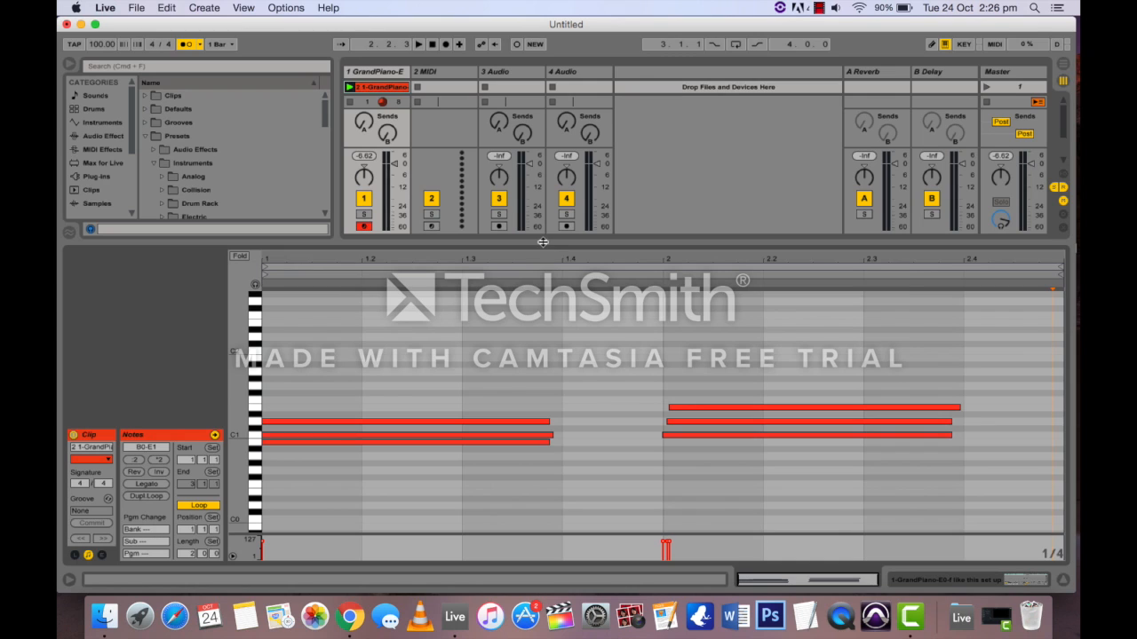
Lengthen the first chord's E1, C#1 and B0 notes to about the start of bar 2.
left_click_drag(542, 245, 543, 335)
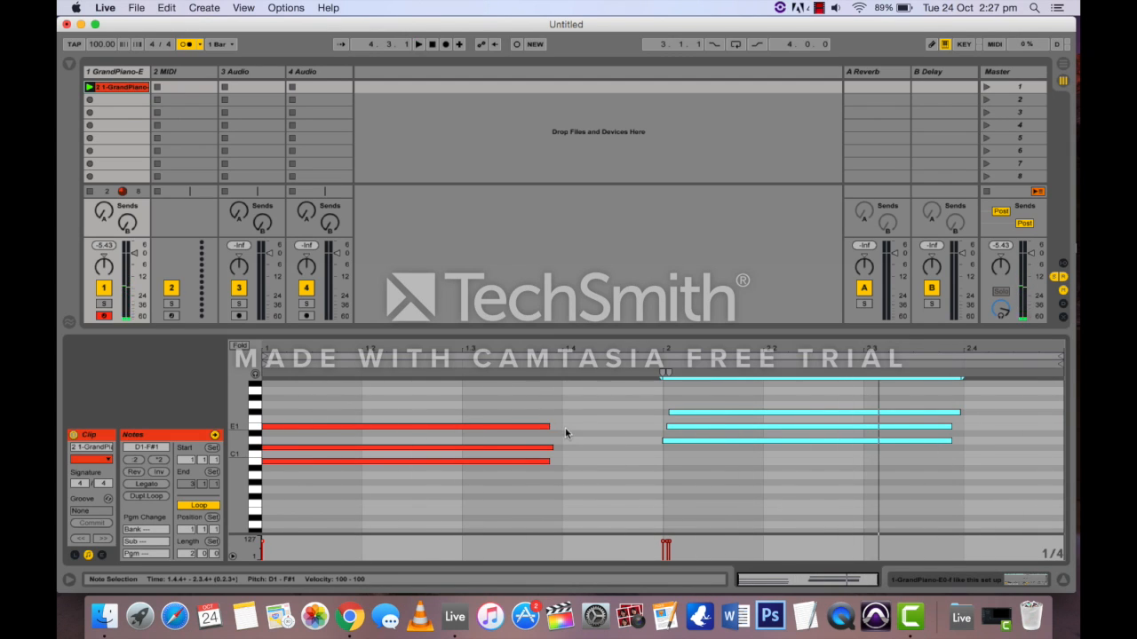
left_click(591, 421)
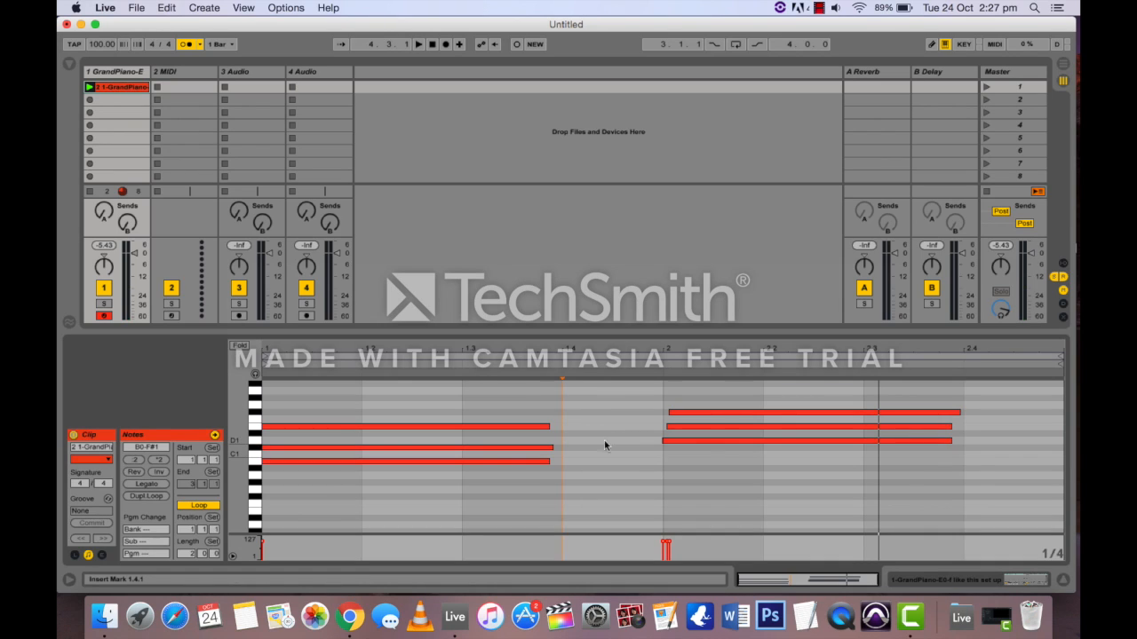
left_click(548, 427)
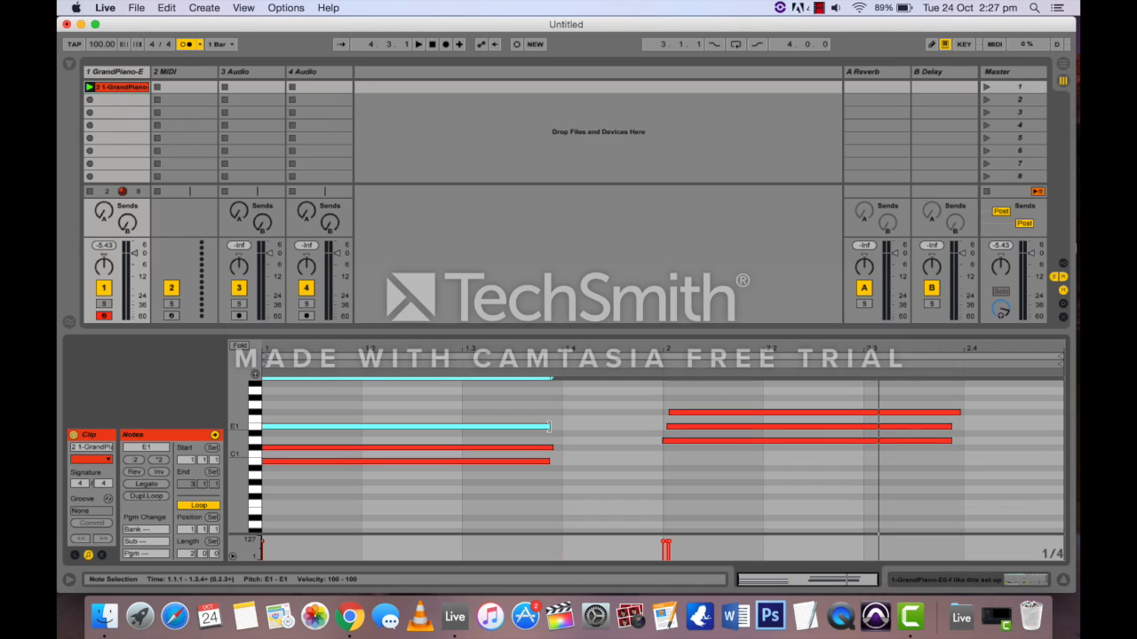
left_click_drag(548, 427, 586, 426)
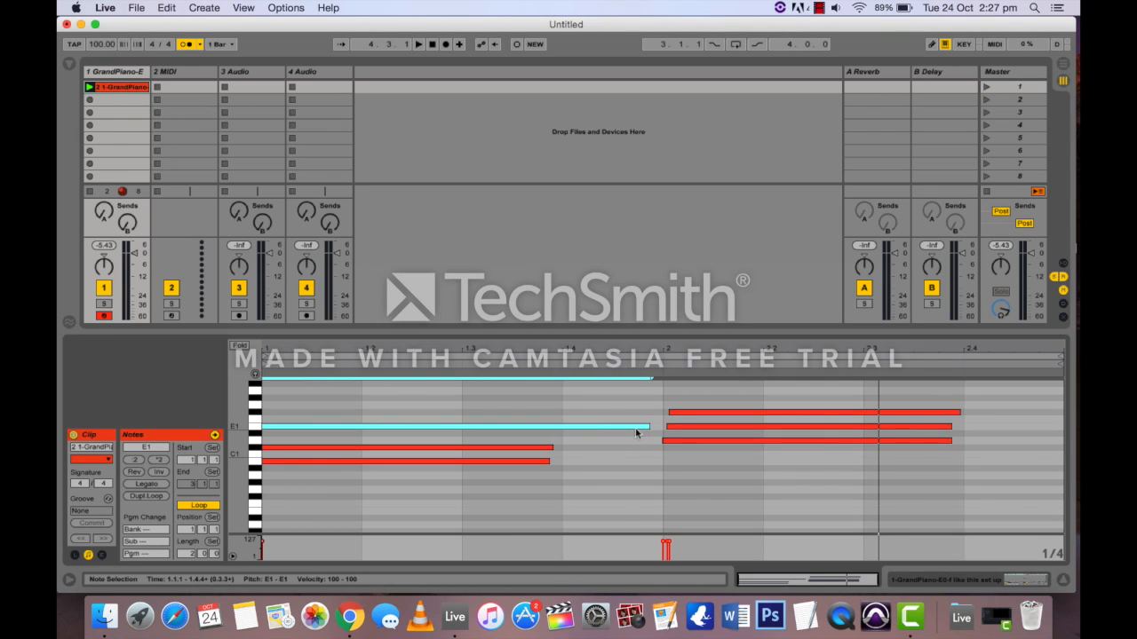
left_click_drag(554, 446, 632, 447)
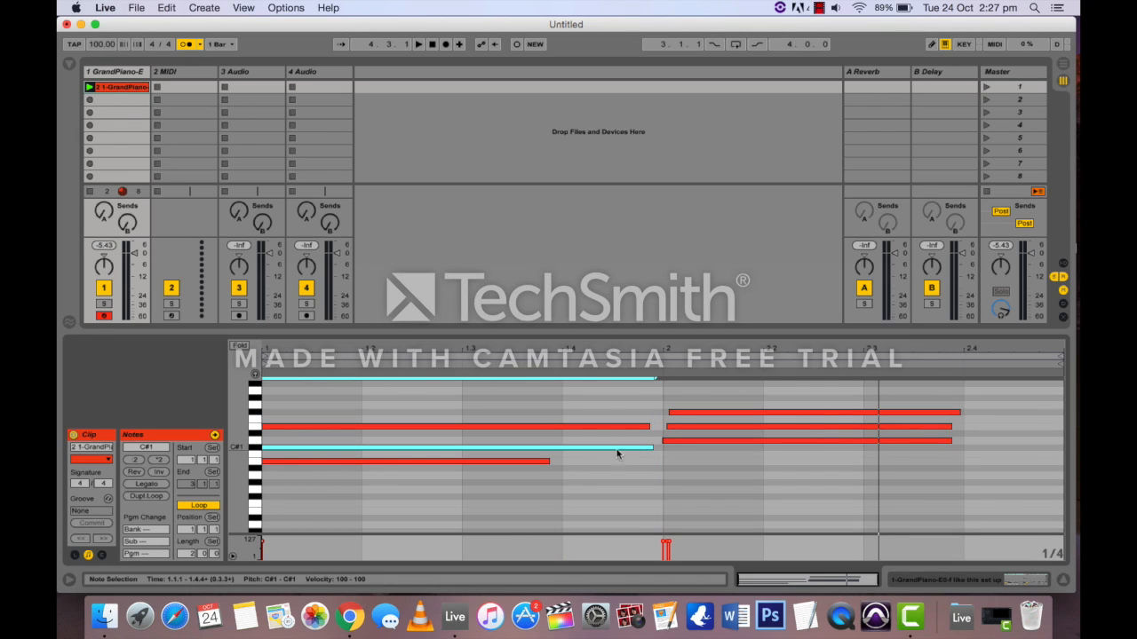
left_click_drag(550, 461, 663, 461)
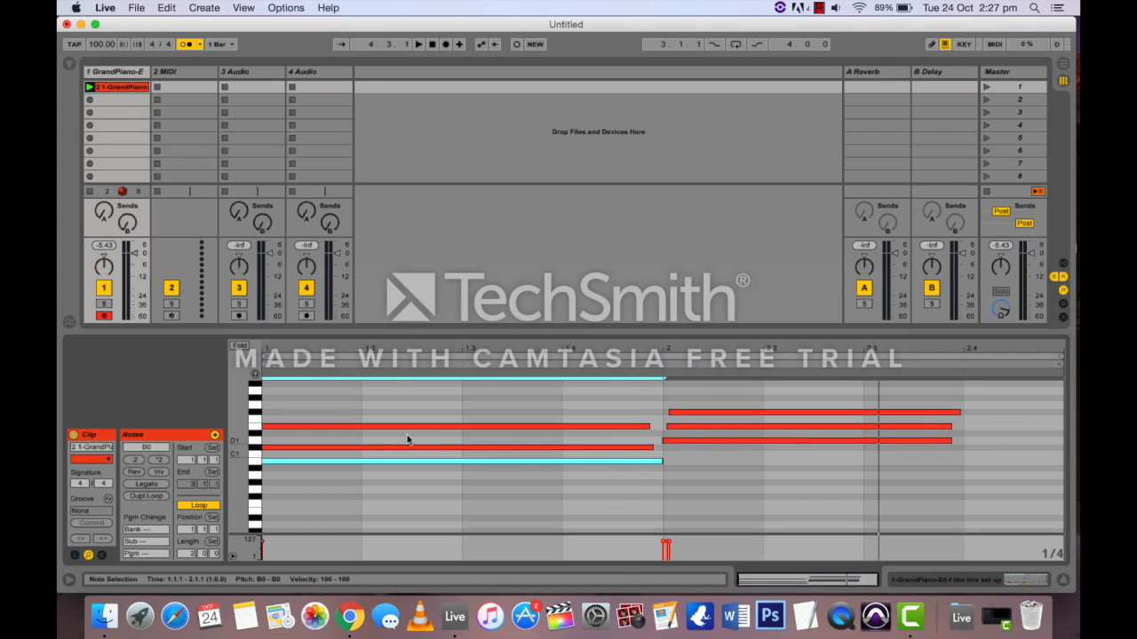
Shift the starts of the first chord's E1 and C#1 notes slightly after beat 1 and play the clip back.
scroll(287, 425, "up", 1)
left_click(265, 440)
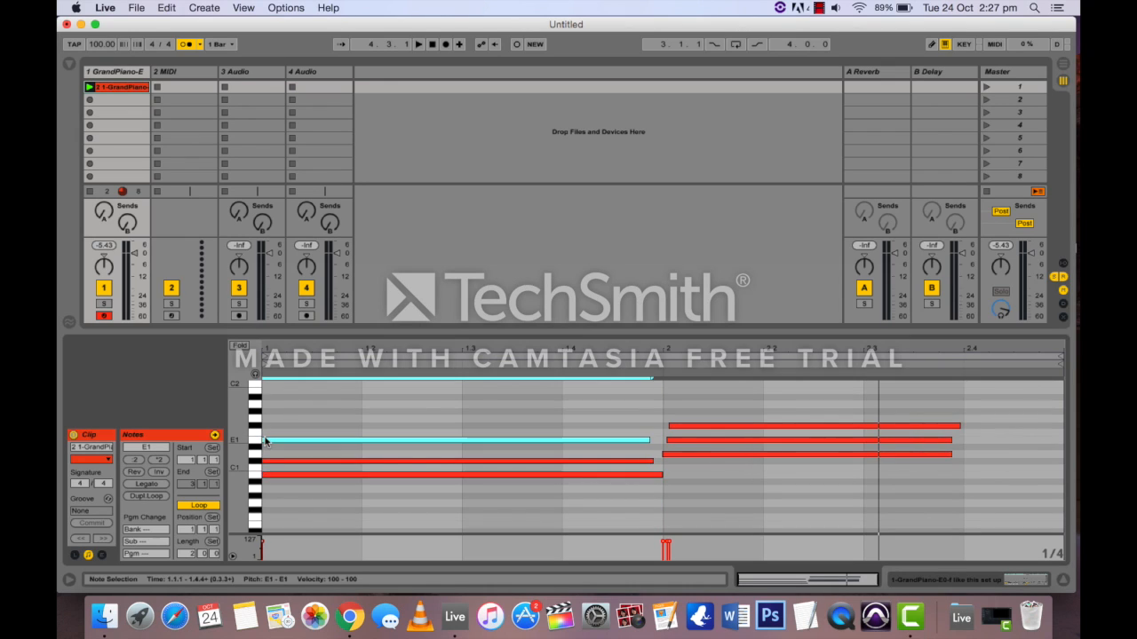
left_click_drag(264, 440, 267, 461)
left_click(266, 439)
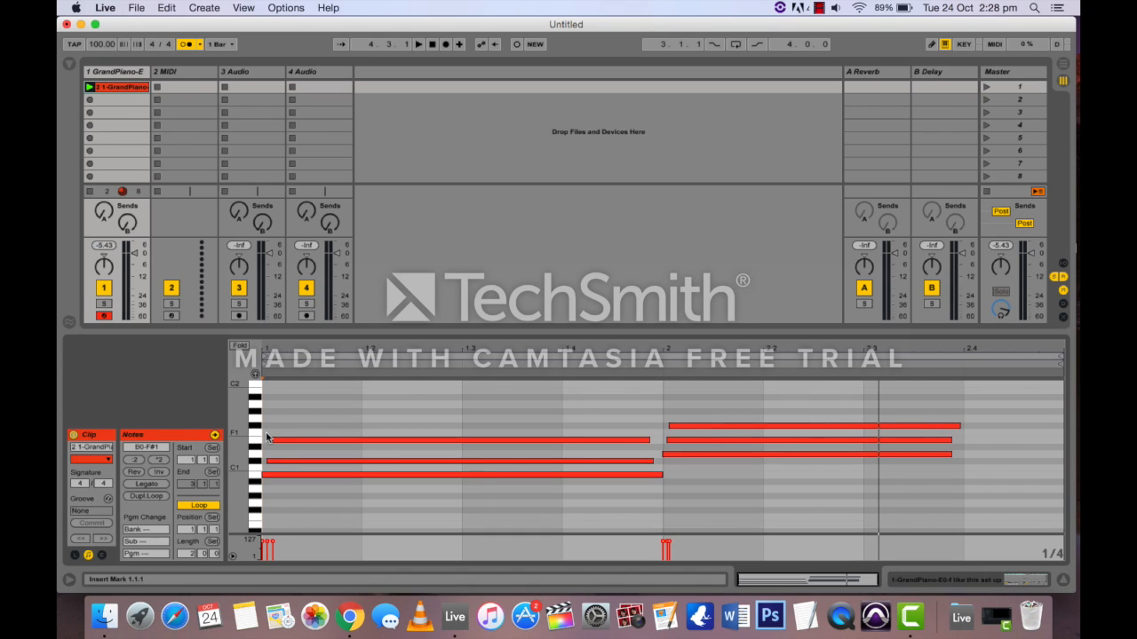
key("space")
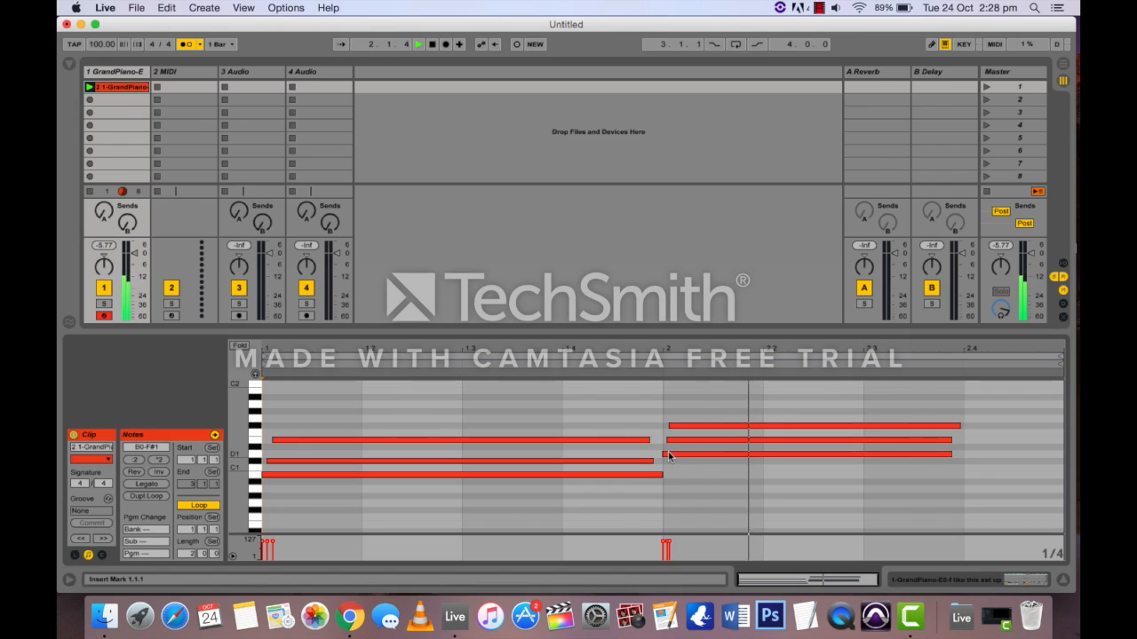
left_click(270, 439)
key("space")
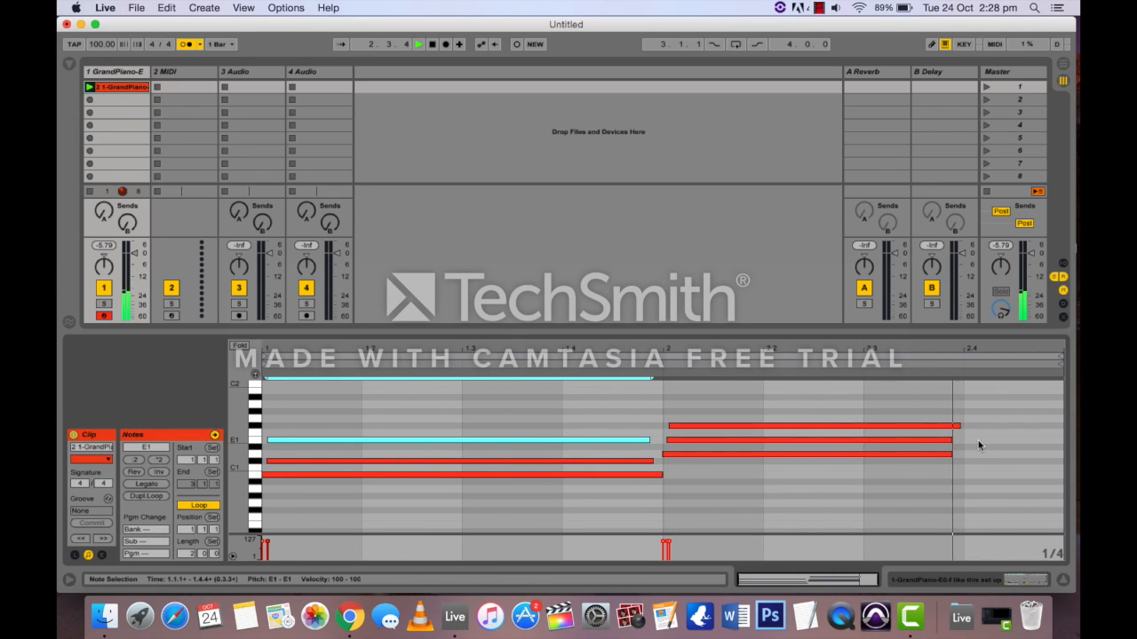
Lengthen the second chord's E1, F#1 and D1 notes to nearly the end of bar 2.
left_click_drag(951, 441, 1053, 441)
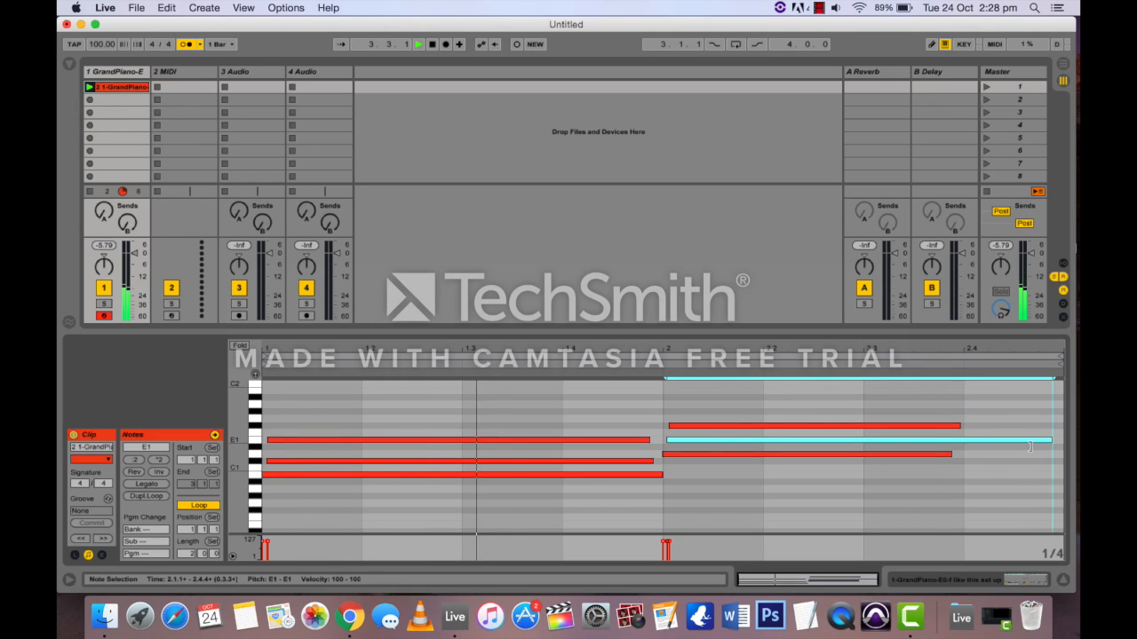
left_click_drag(959, 427, 1025, 429)
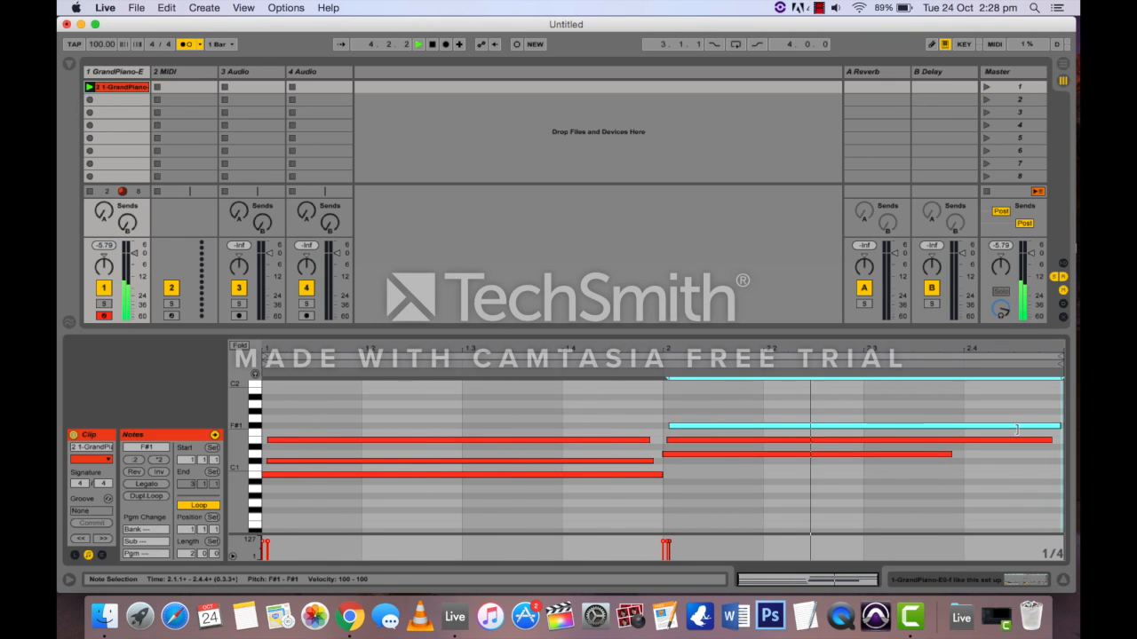
left_click_drag(951, 453, 1053, 455)
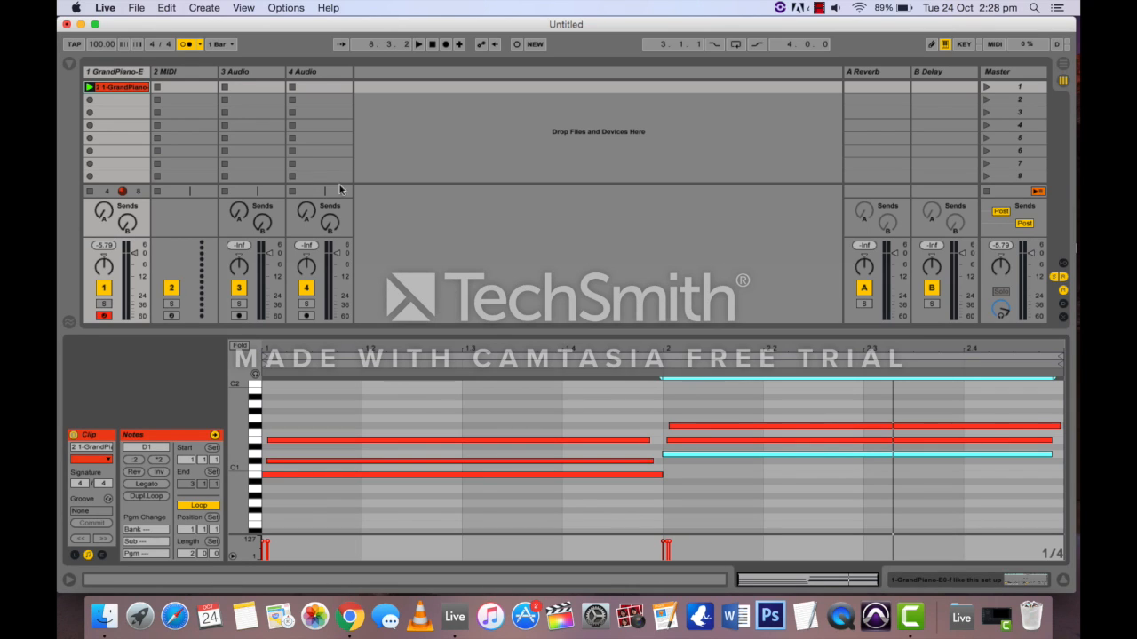
Reveal the browser and load the "good drum rack.adg" preset from Drums onto the 2 MIDI track.
left_click(71, 63)
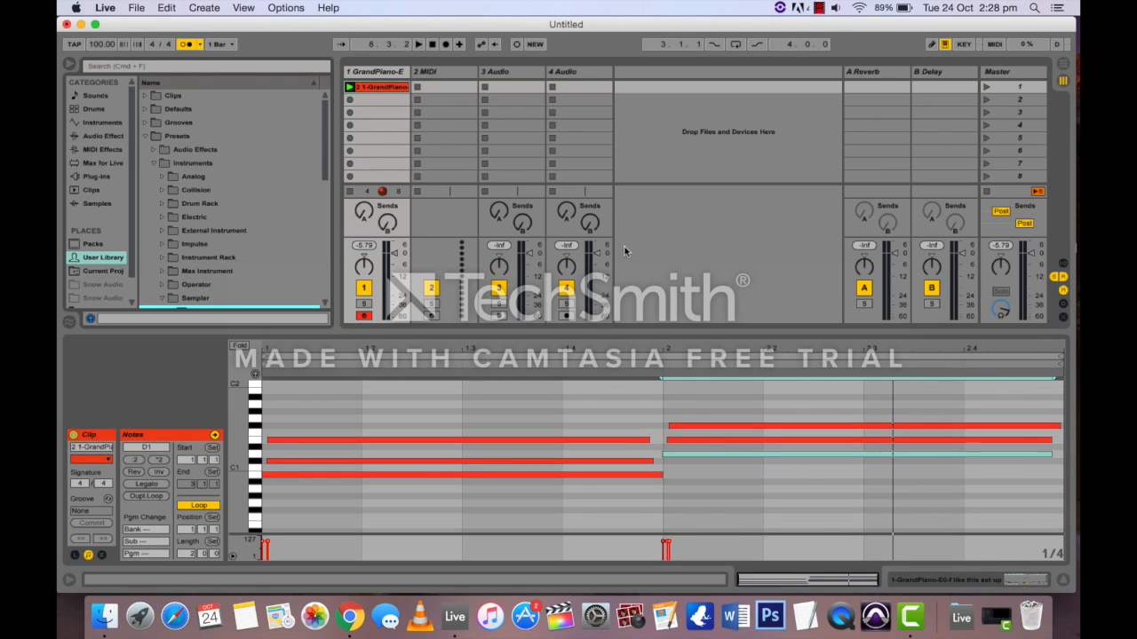
left_click(446, 71)
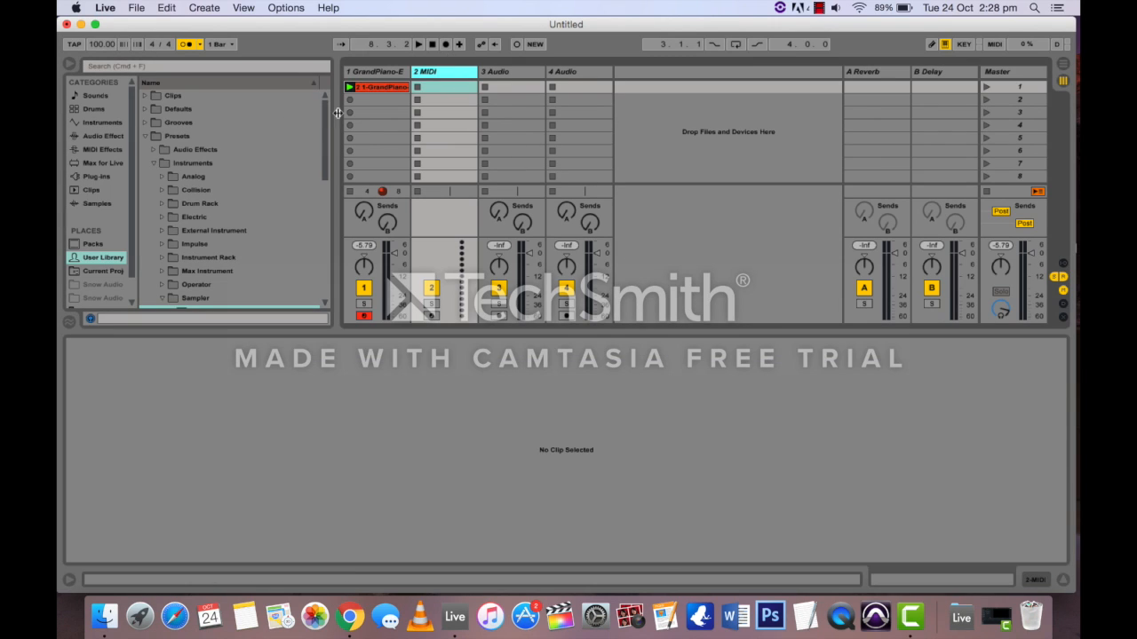
left_click(96, 111)
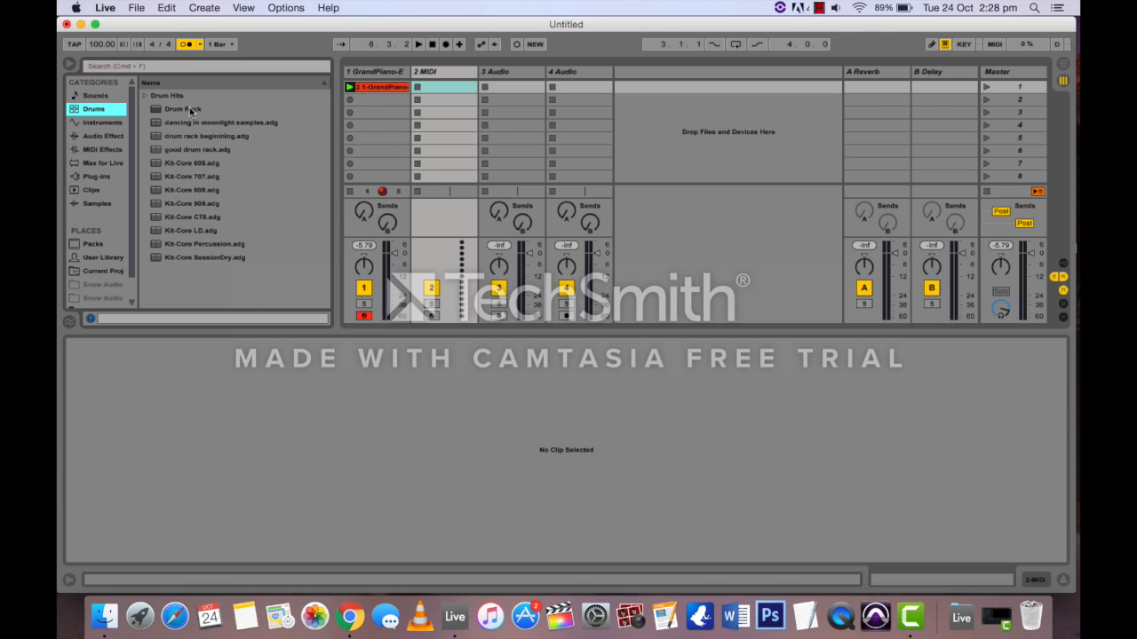
left_click(194, 149)
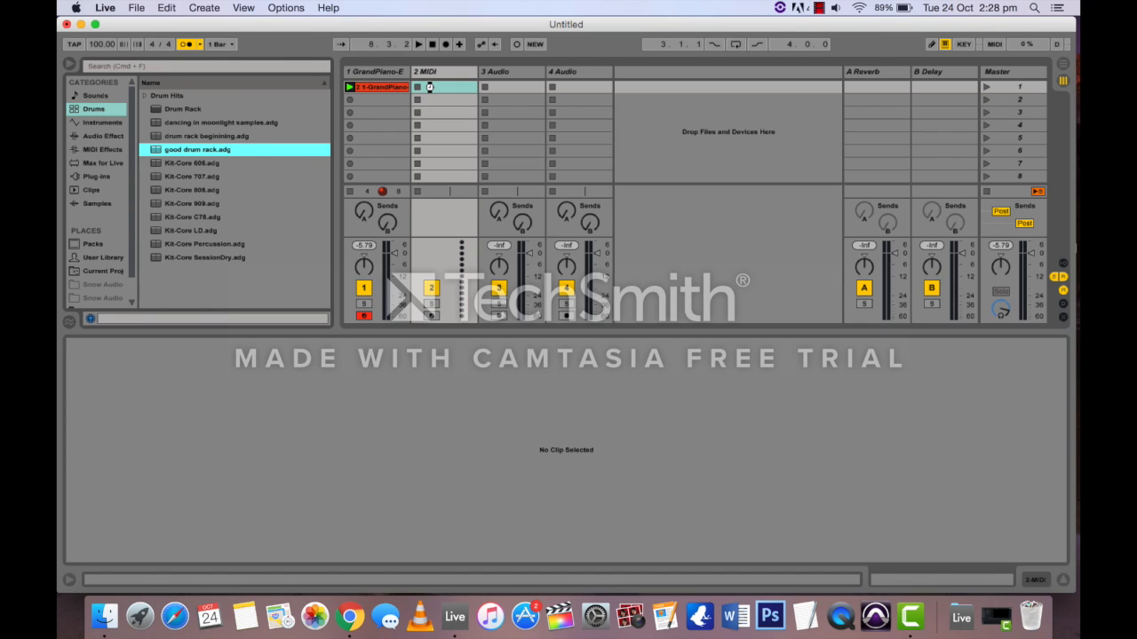
left_click_drag(429, 86, 429, 87)
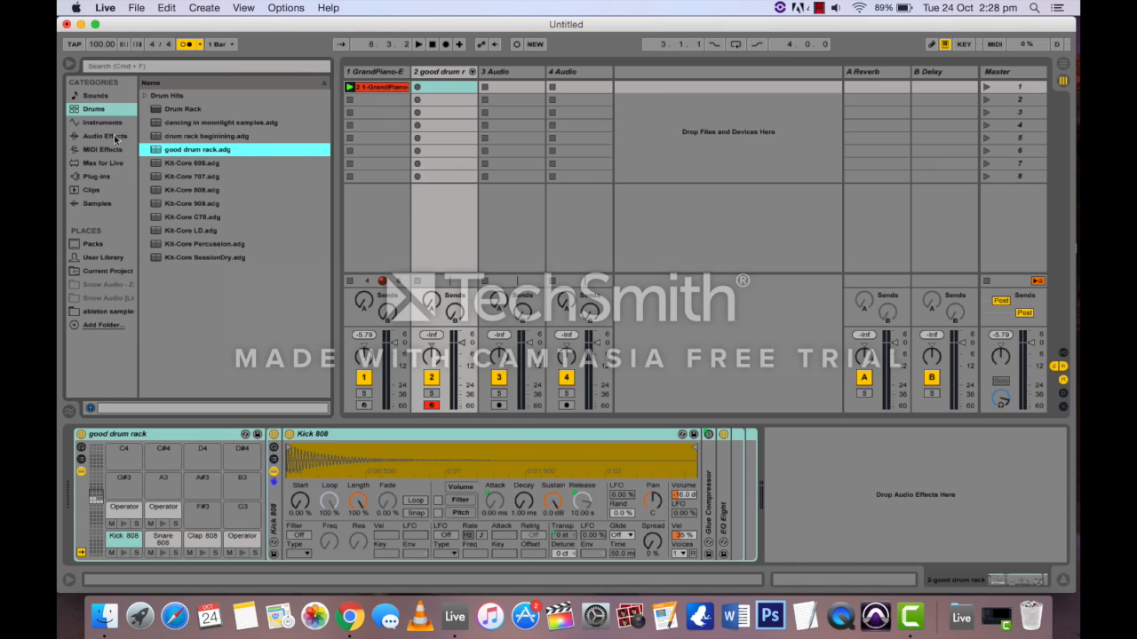
Look through the browser's Instruments and Sounds categories and return to Drums.
left_click(103, 123)
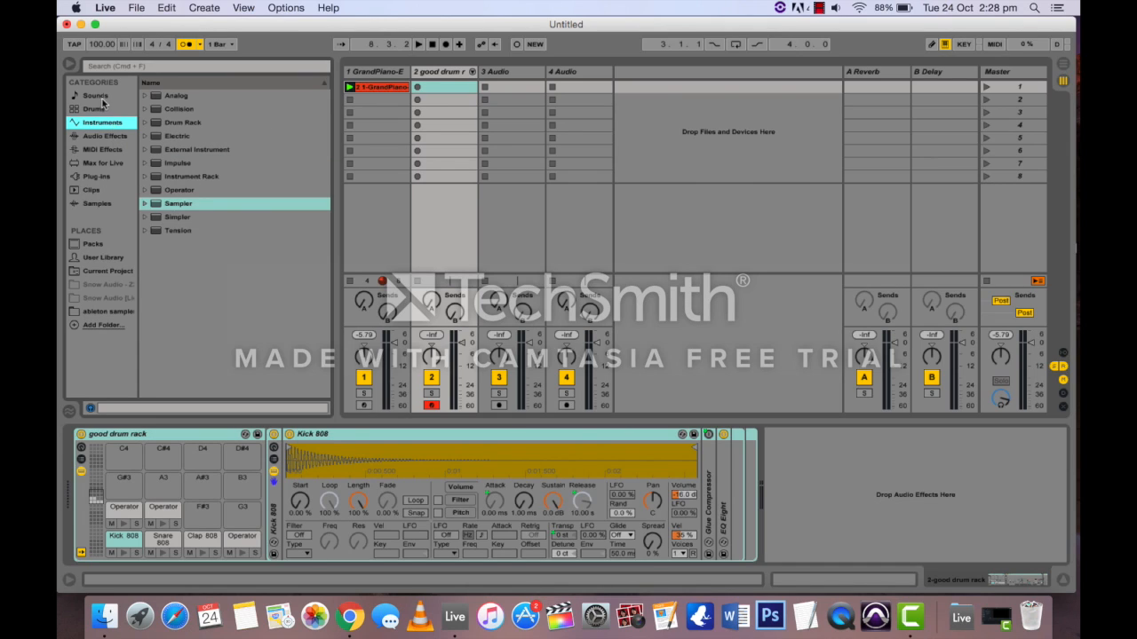
left_click(98, 96)
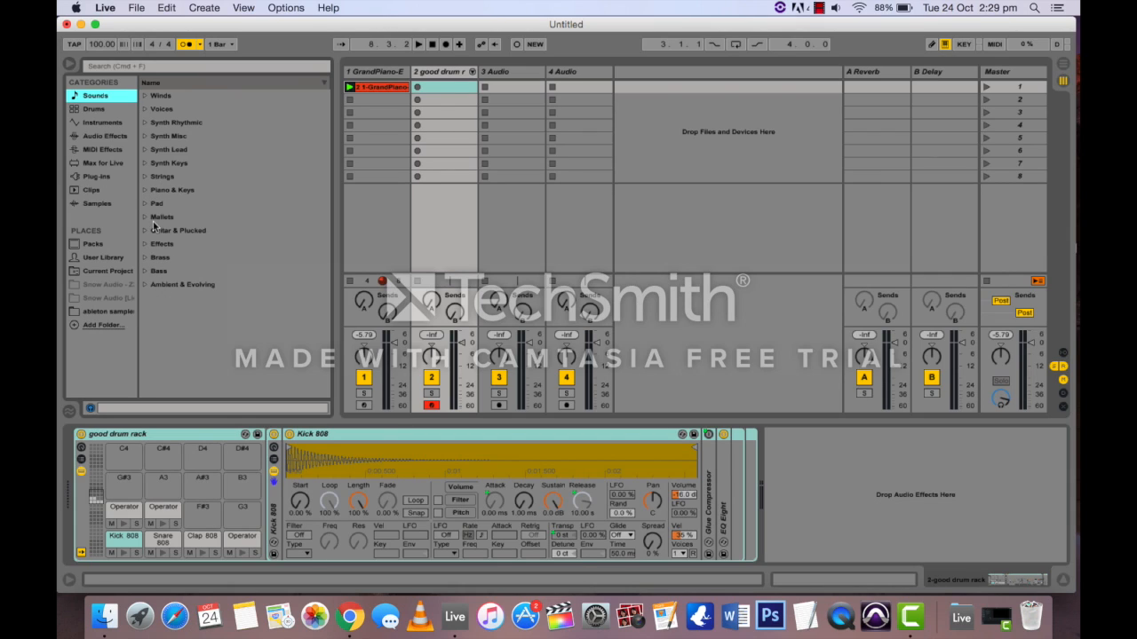
left_click(98, 108)
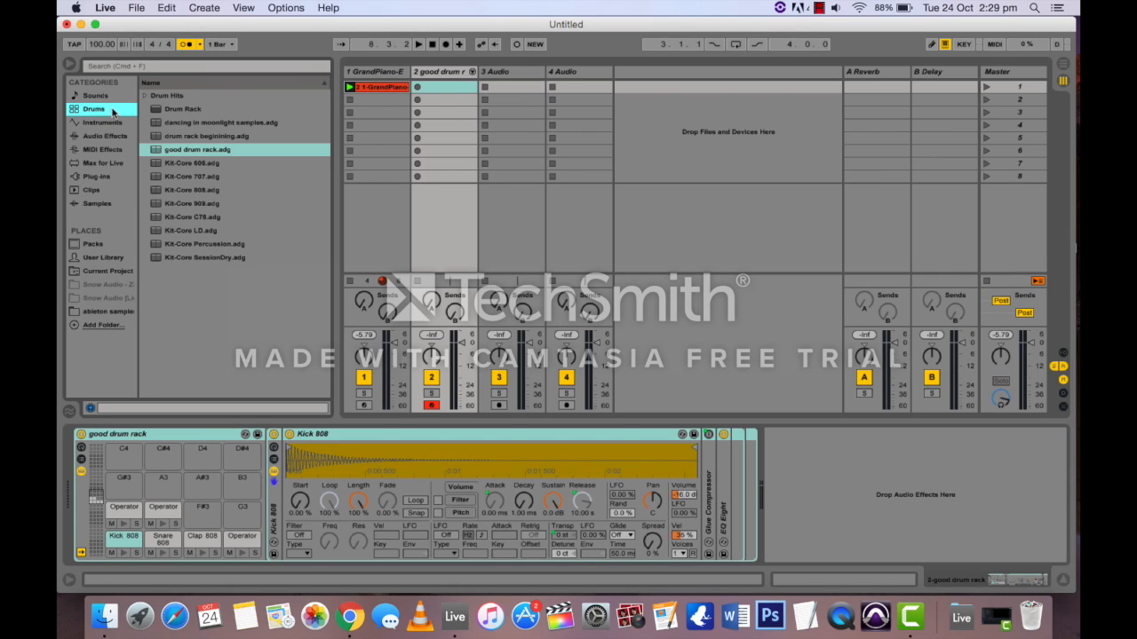
Expand Drum Hits and its Clap folder, and preview the Clap 909.adg preset.
left_click(165, 95)
left_click(148, 96)
left_click(168, 176)
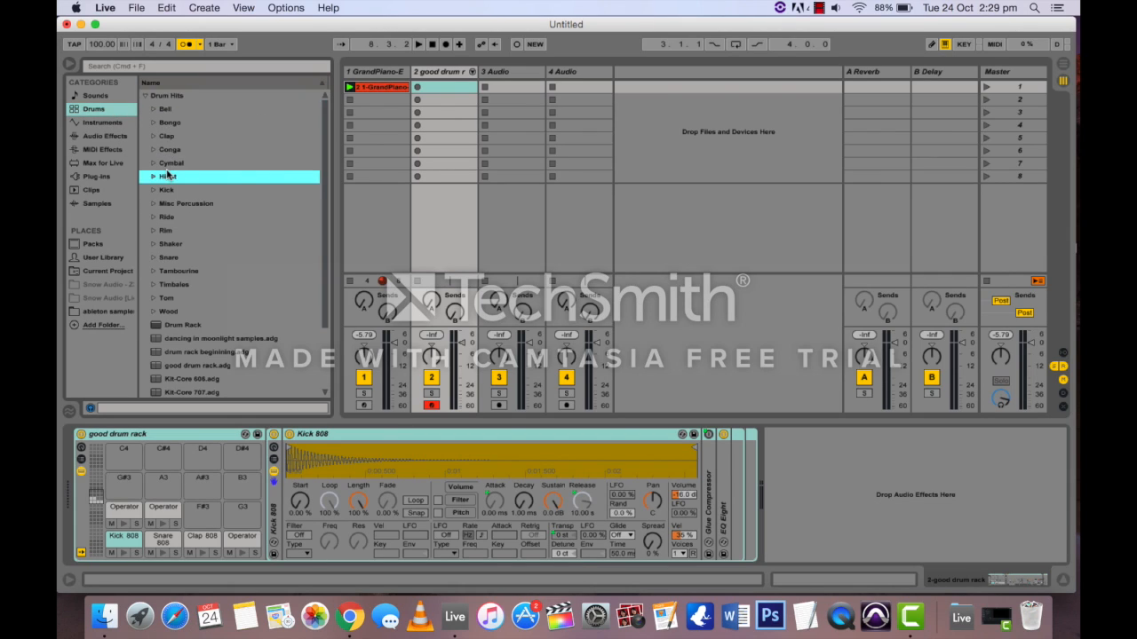
left_click(160, 140)
left_click(154, 137)
left_click(182, 177)
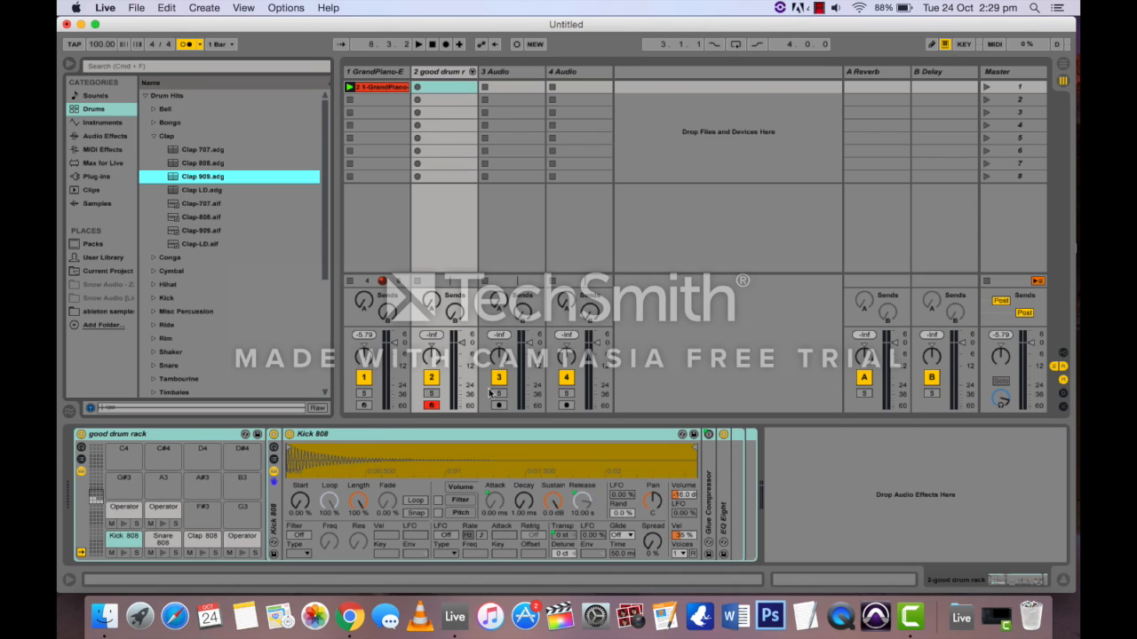
Try out the drum rack from the computer keyboard, shifting the octave down to reach the Kick 808 pad.
key("a")
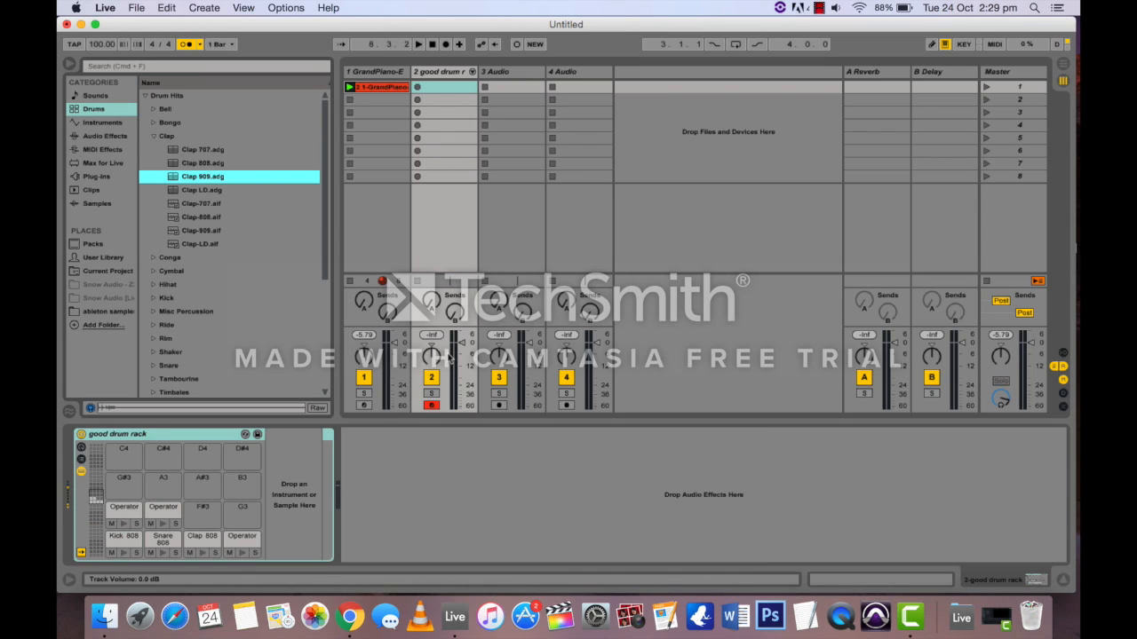
key("z")
key("a")
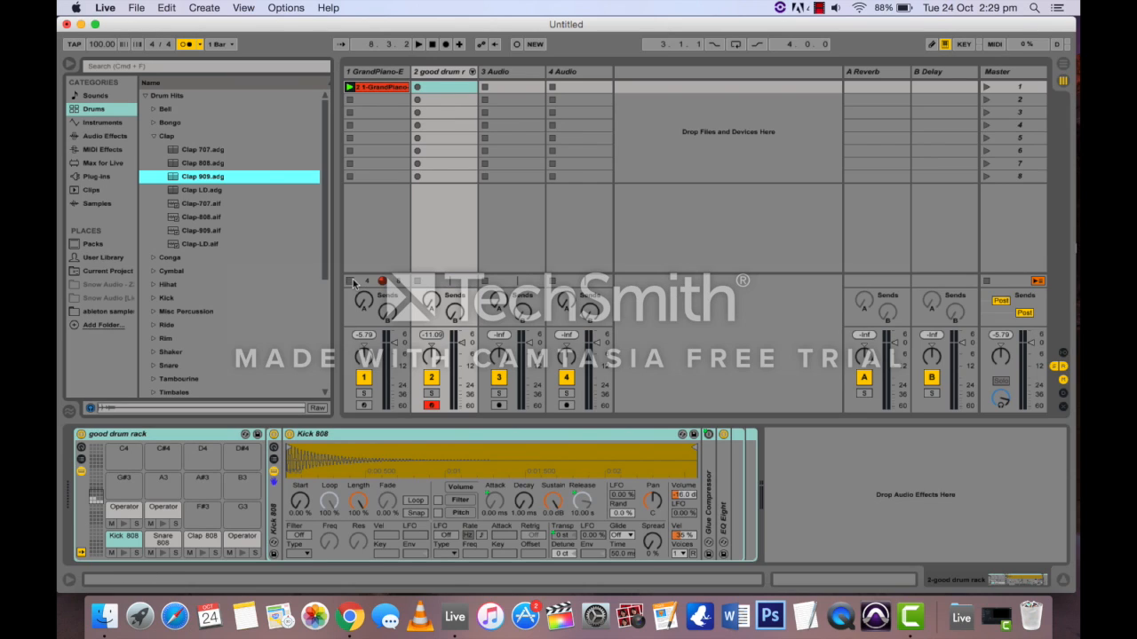
Look through the ableton samples place, checking the SAMPLES folder inside It's Dreamtime Yoghurt Project.
left_click(106, 270)
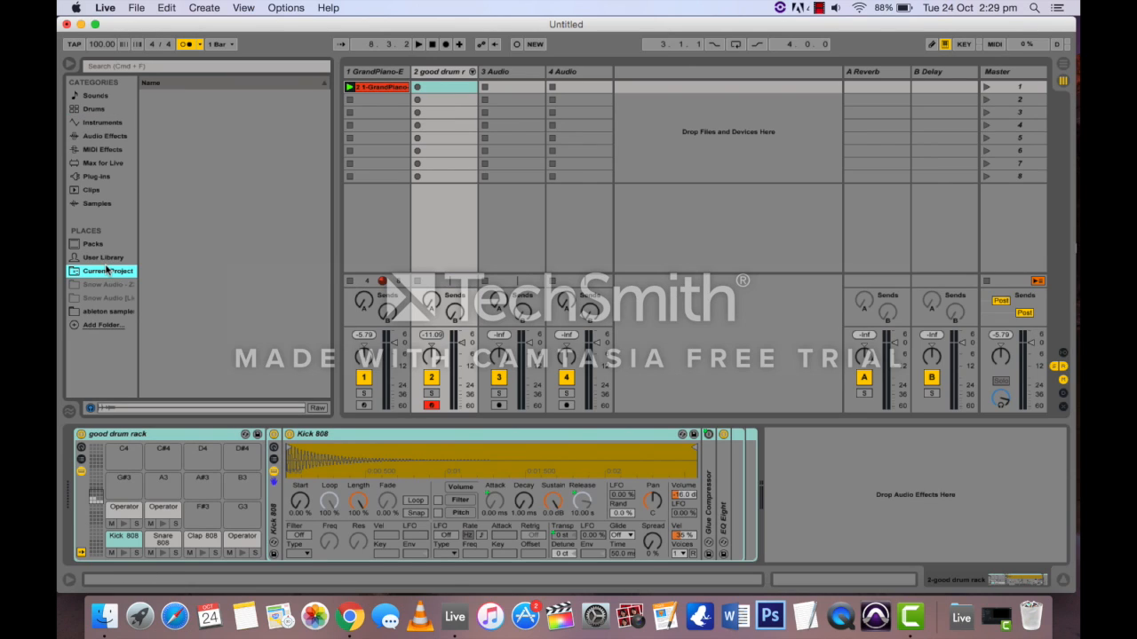
left_click(96, 314)
left_click(187, 258)
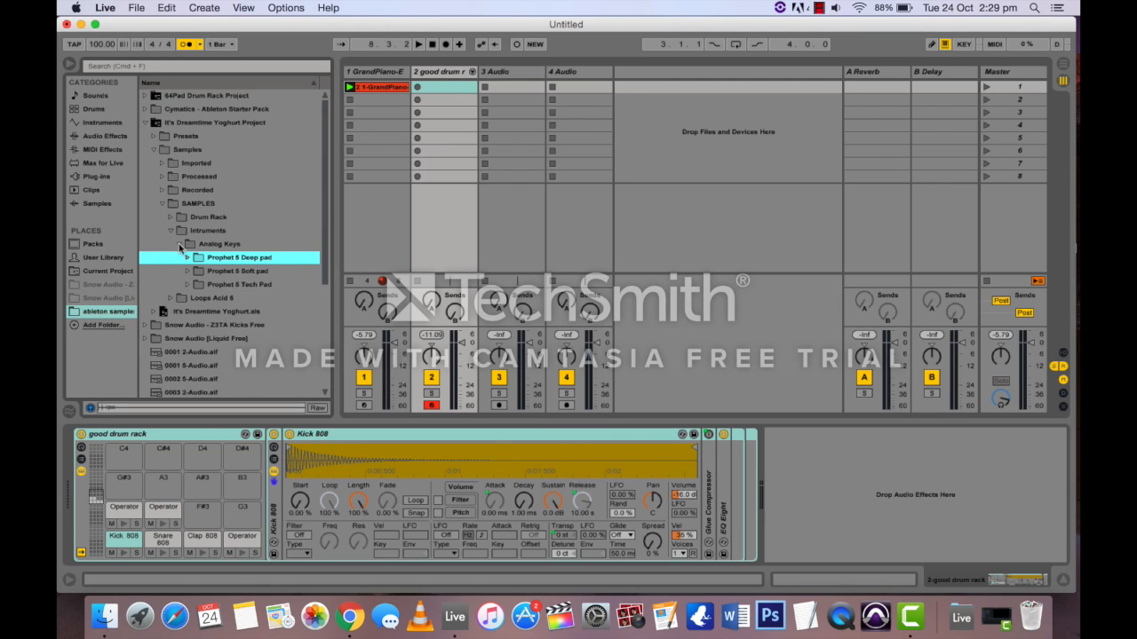
left_click(180, 244)
left_click(171, 231)
left_click(162, 204)
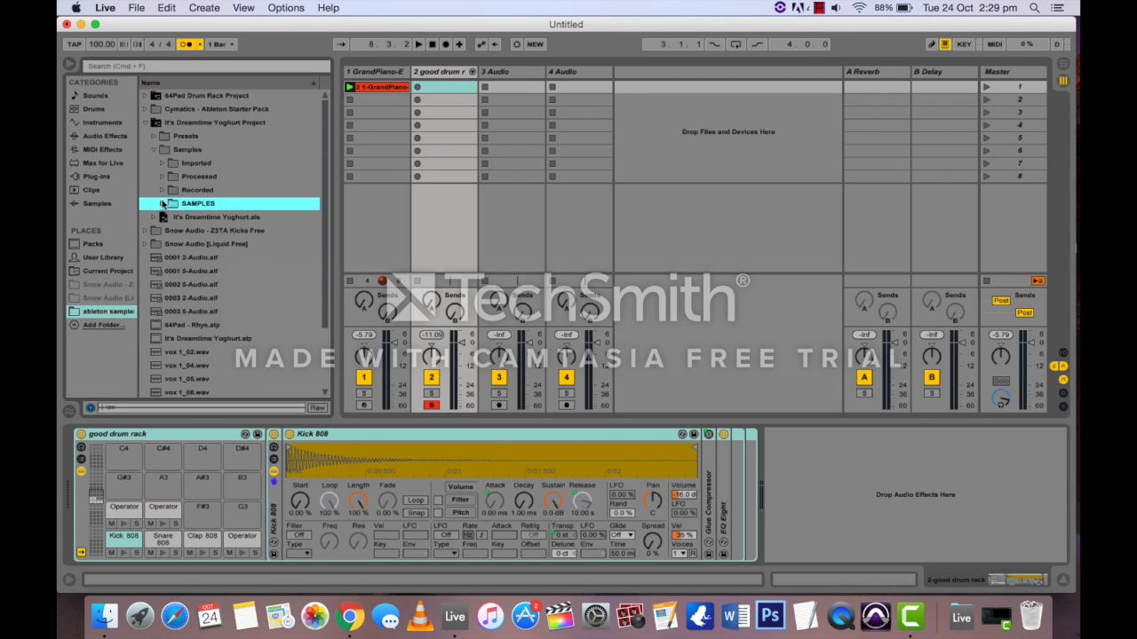
left_click(164, 204)
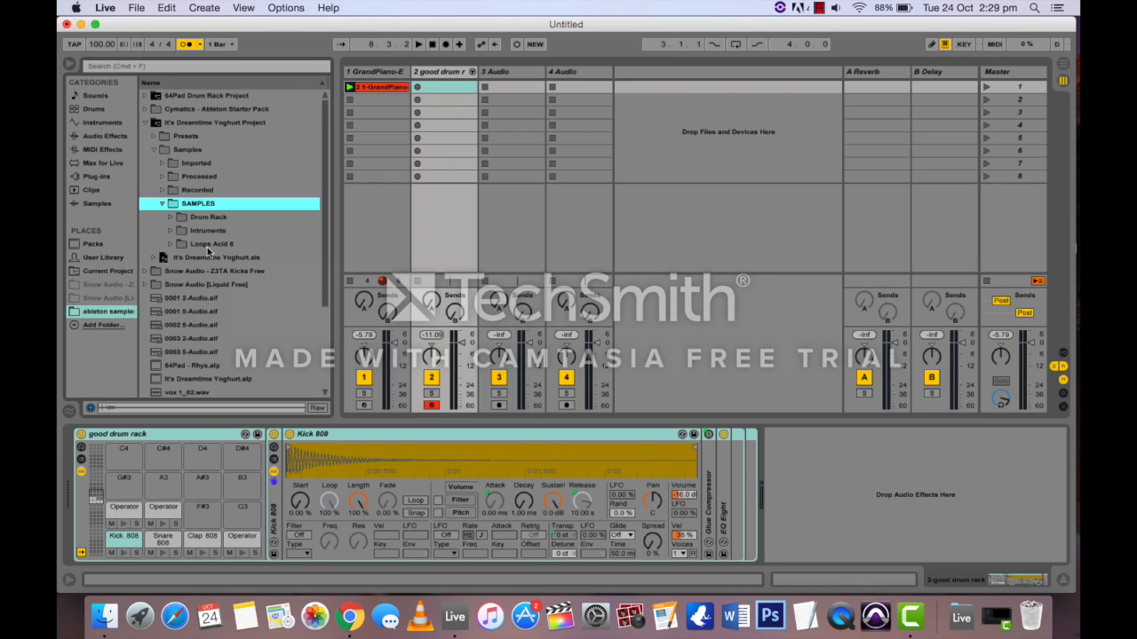
left_click(164, 204)
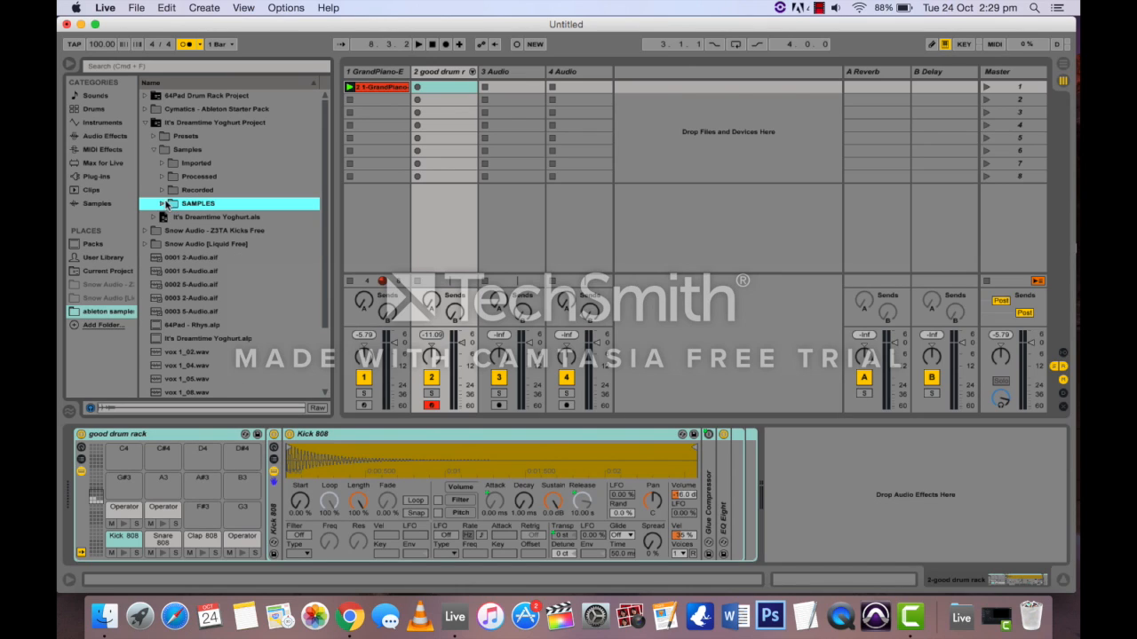
Preview several audio files in the project's Recorded samples folder and glance into the Processed folder.
left_click(162, 190)
scroll(205, 262, "down", 5)
left_click(203, 258)
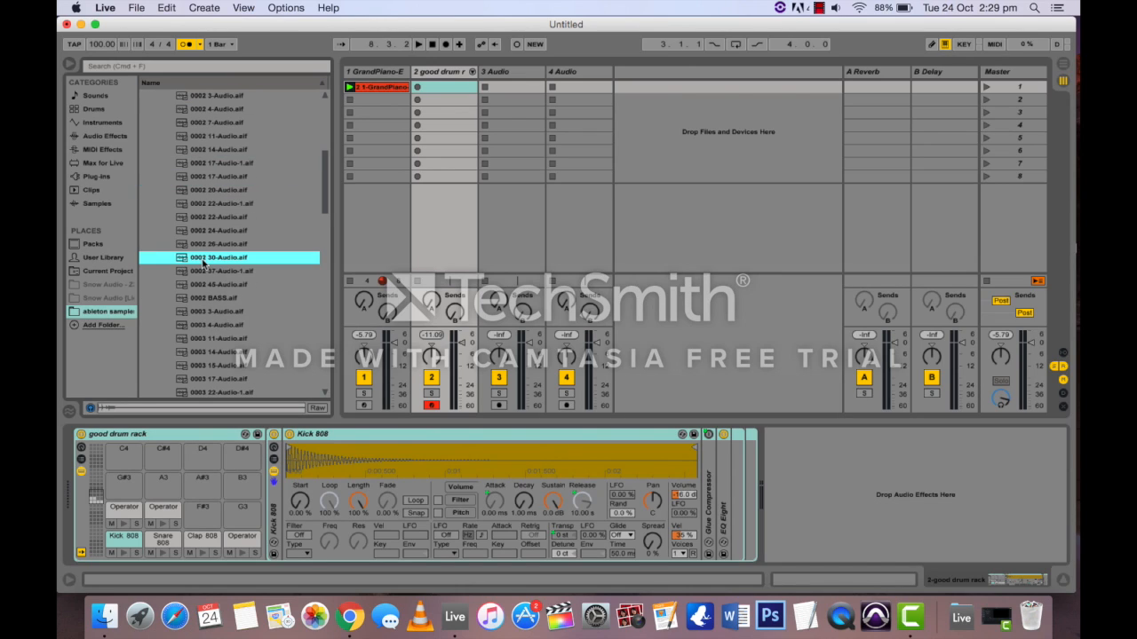
left_click(206, 284)
scroll(211, 338, "down", 8)
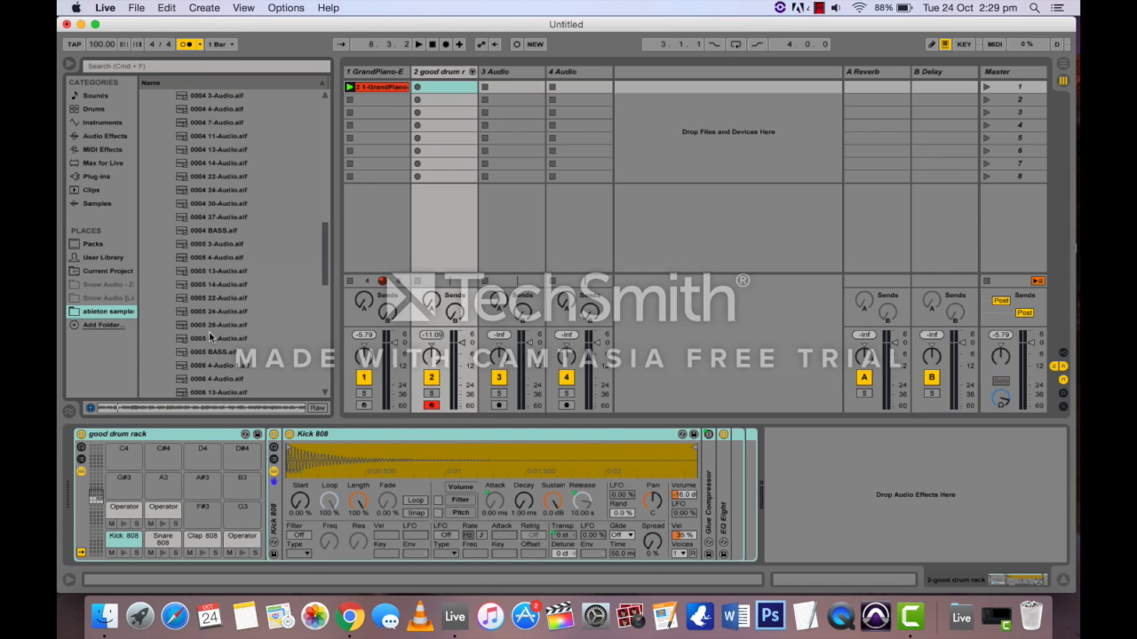
left_click(211, 338)
scroll(213, 329, "up", 10)
left_click(163, 190)
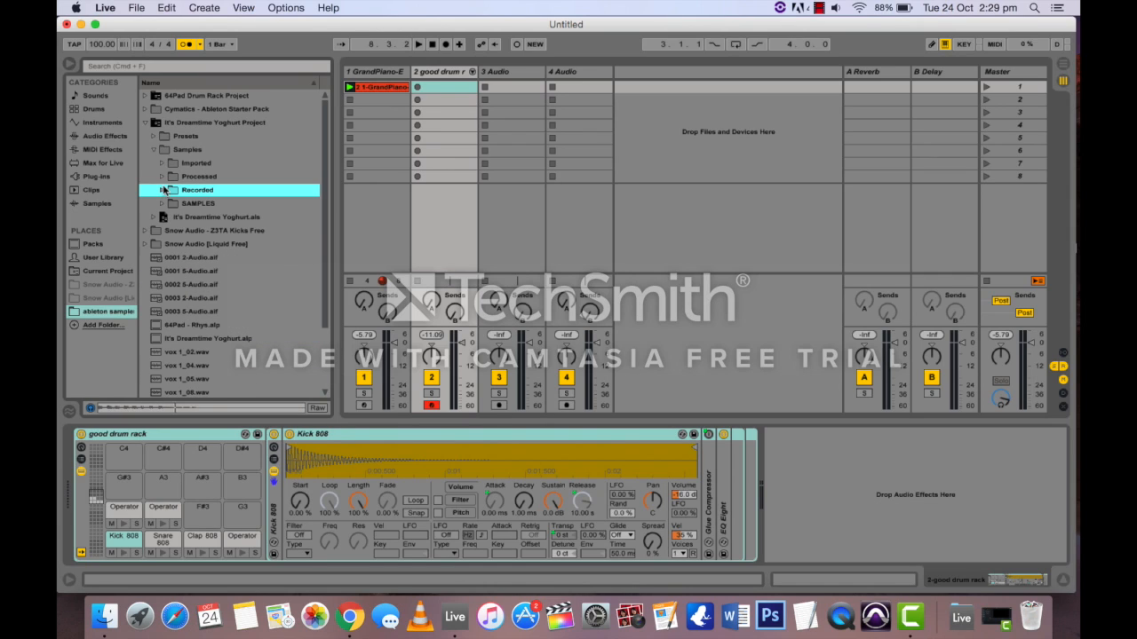
left_click(162, 178)
left_click(162, 178)
Preview shaker samples in the Imported folder, load Shake-Cabasa 3 Short.aif onto the drum rack's F#3 pad, and collapse the project folder.
left_click(162, 165)
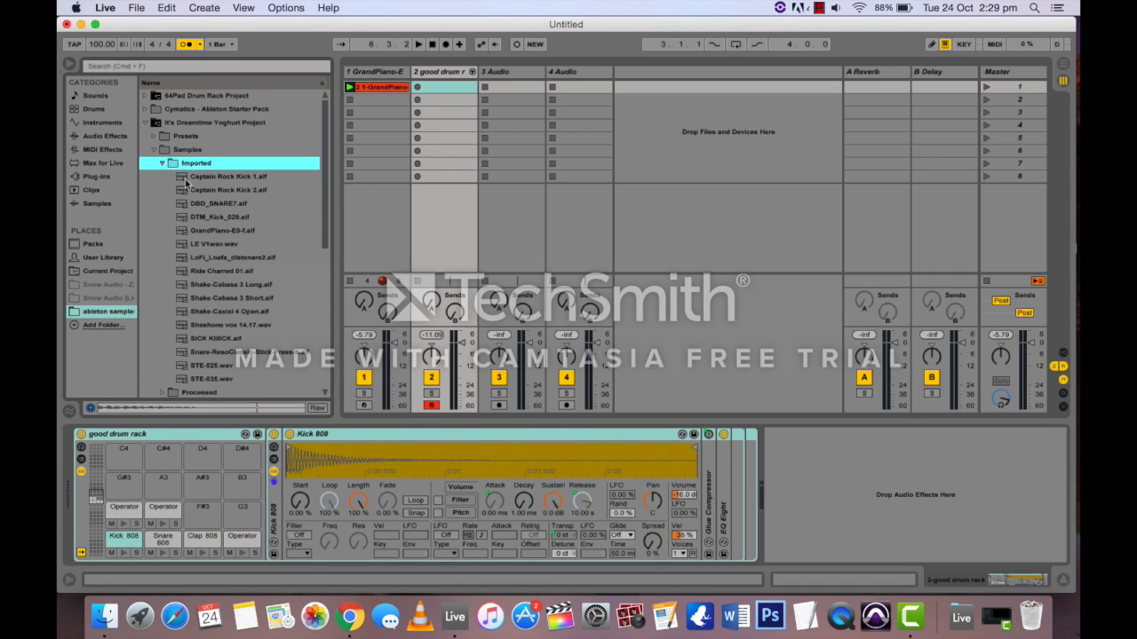
left_click(221, 300)
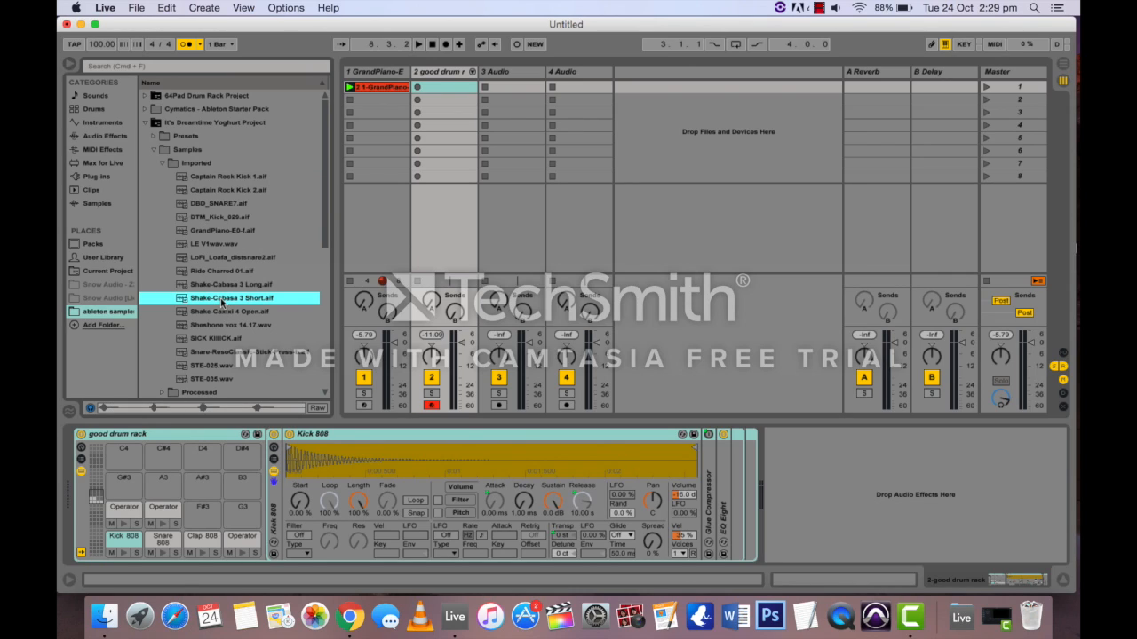
left_click(230, 312)
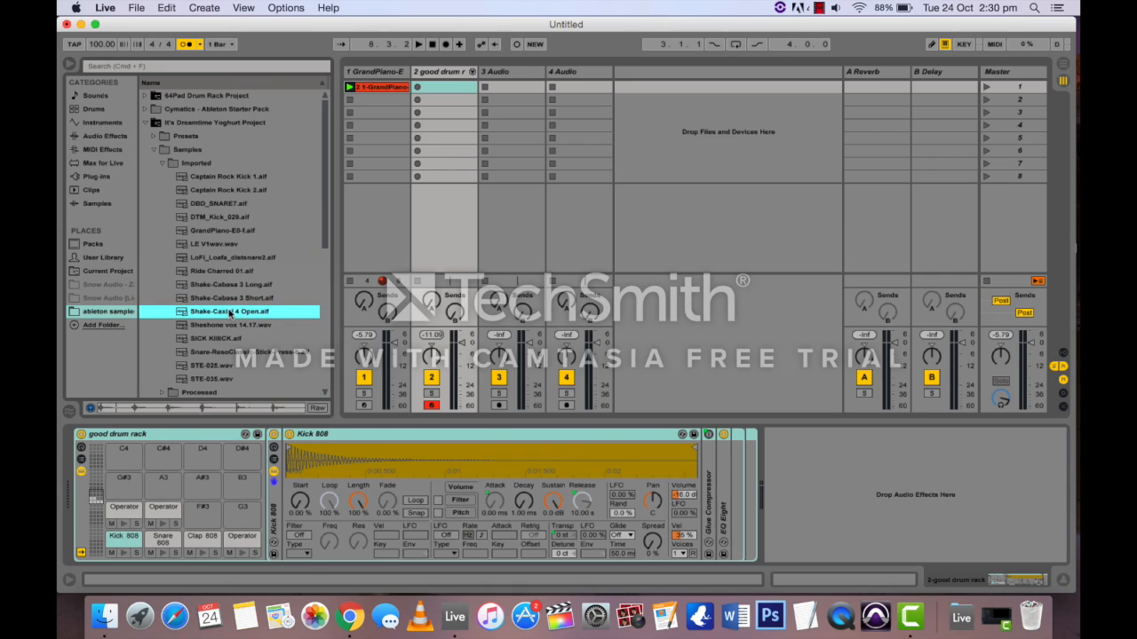
left_click(229, 298)
left_click_drag(229, 298, 201, 509)
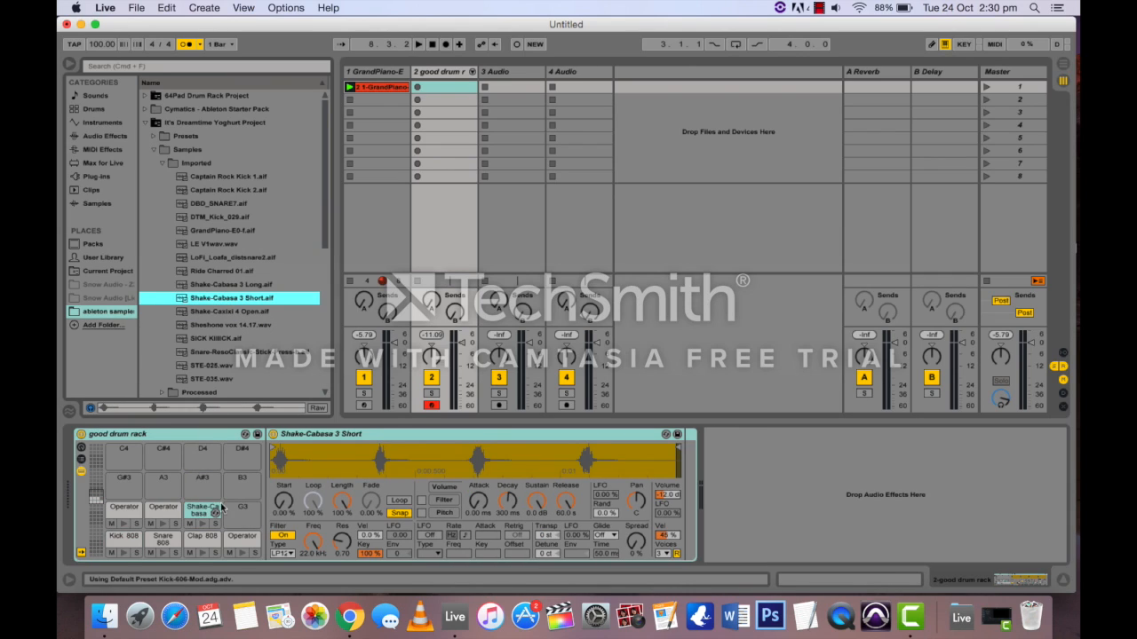
left_click(153, 166)
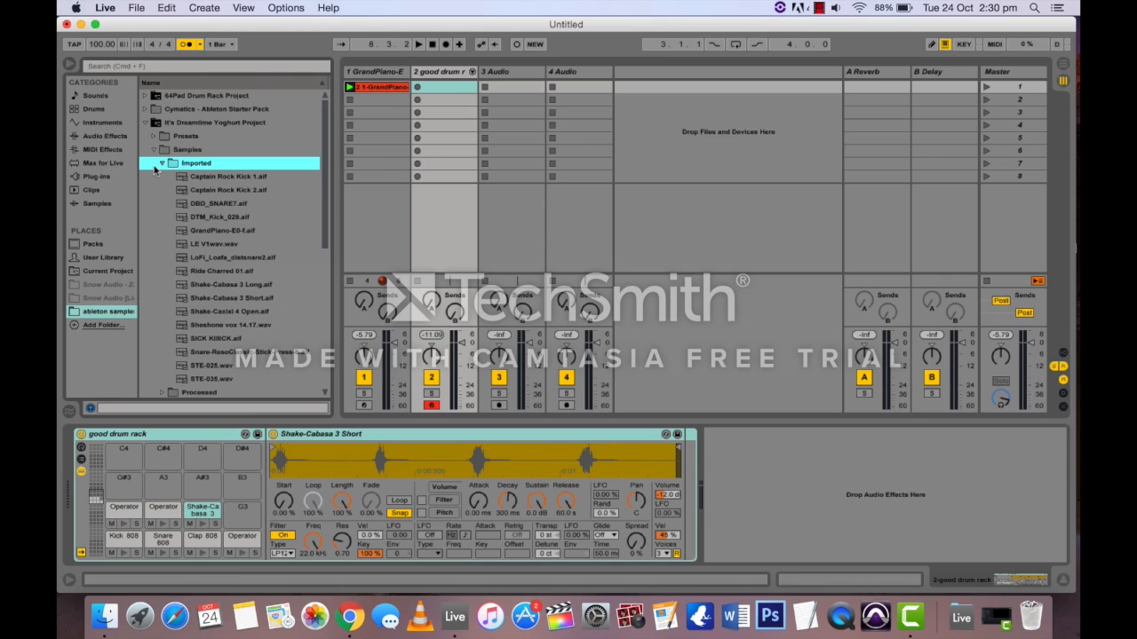
left_click(145, 123)
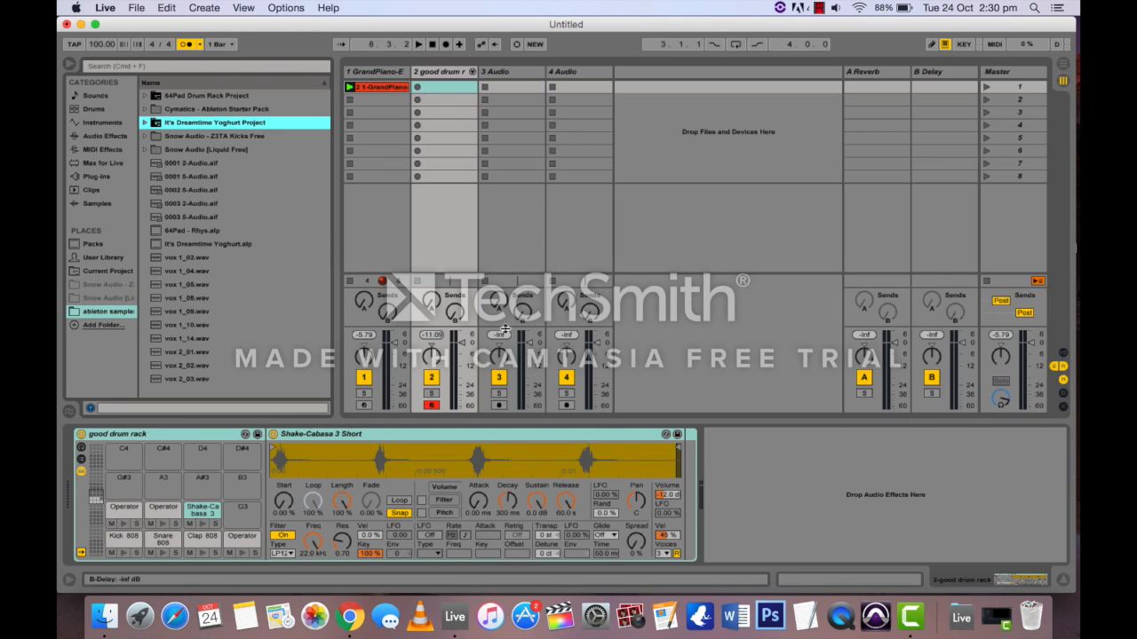
Play the drum rack's kick, snare, clap, Operator and shaker pads from the computer keyboard to try out beat ideas.
key("s")
key("a")
key("s")
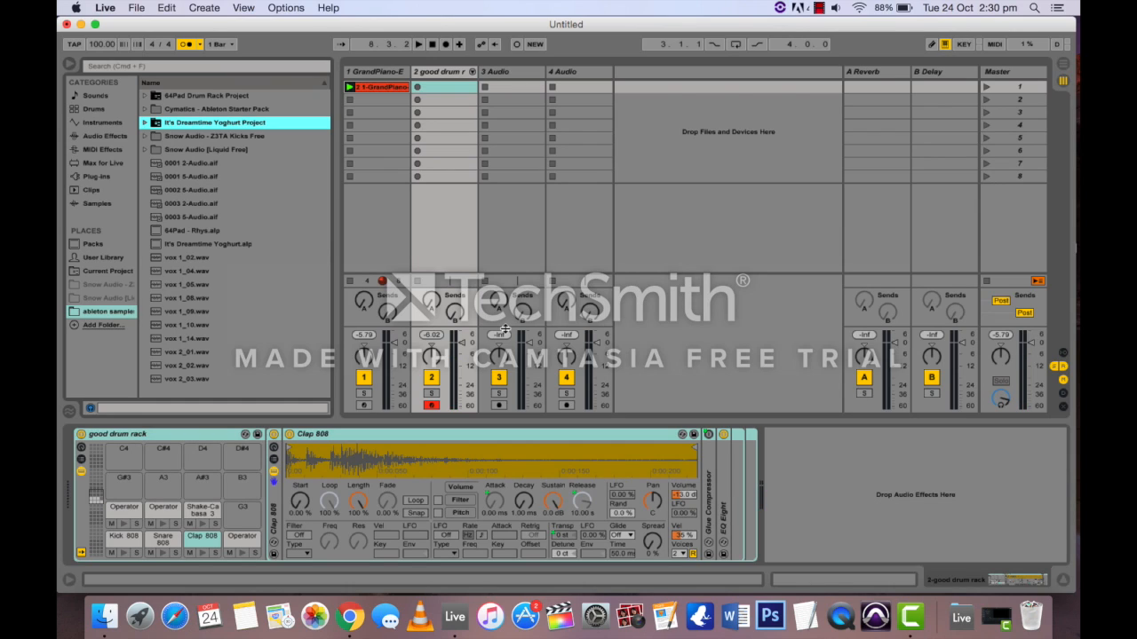
left_click(421, 89)
key("a")
key("s")
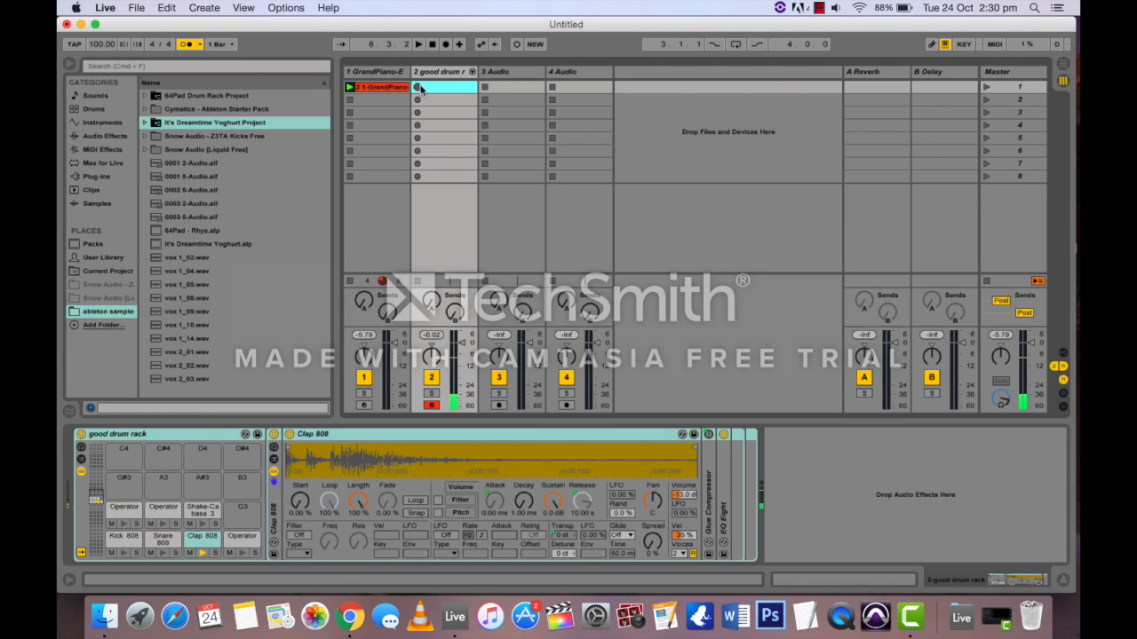
key("w")
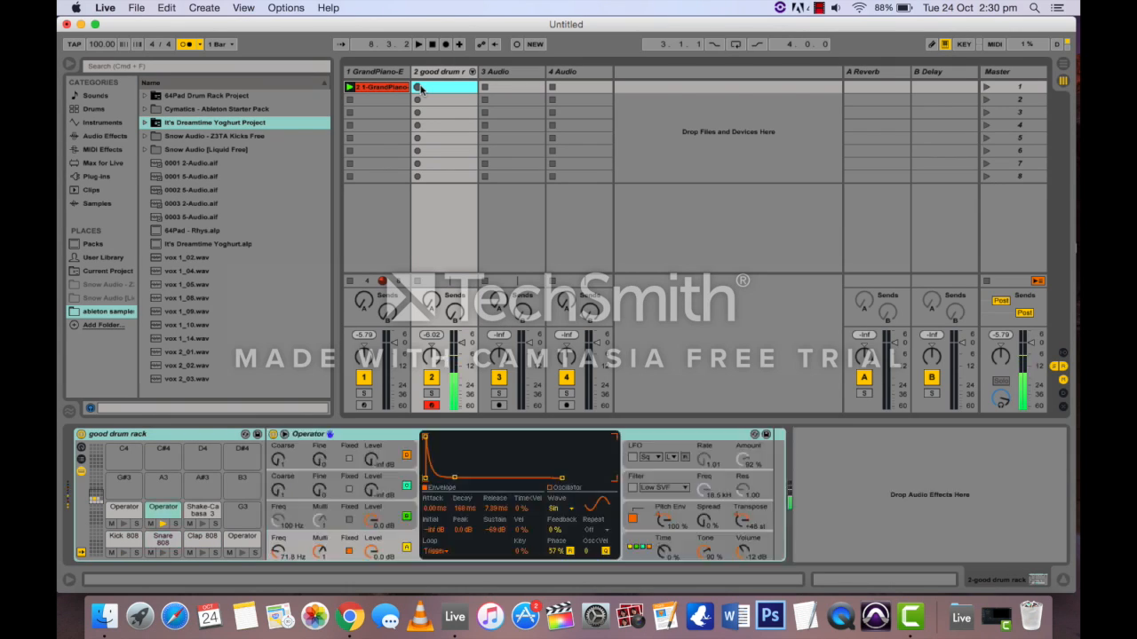
key("e")
key("a")
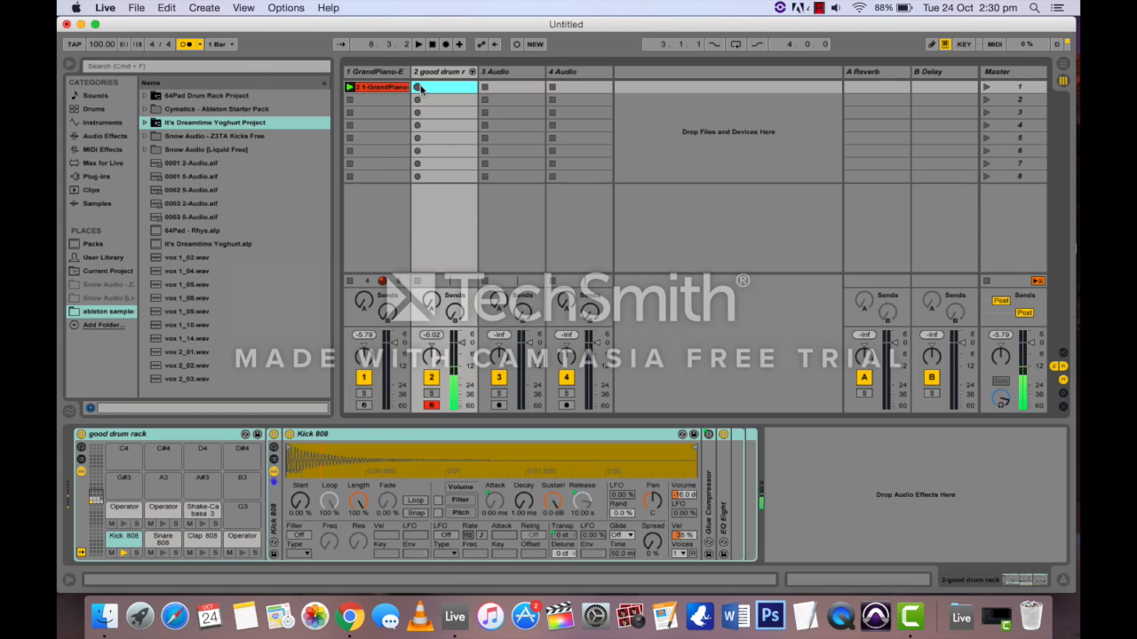
key("w")
key("s")
key("d")
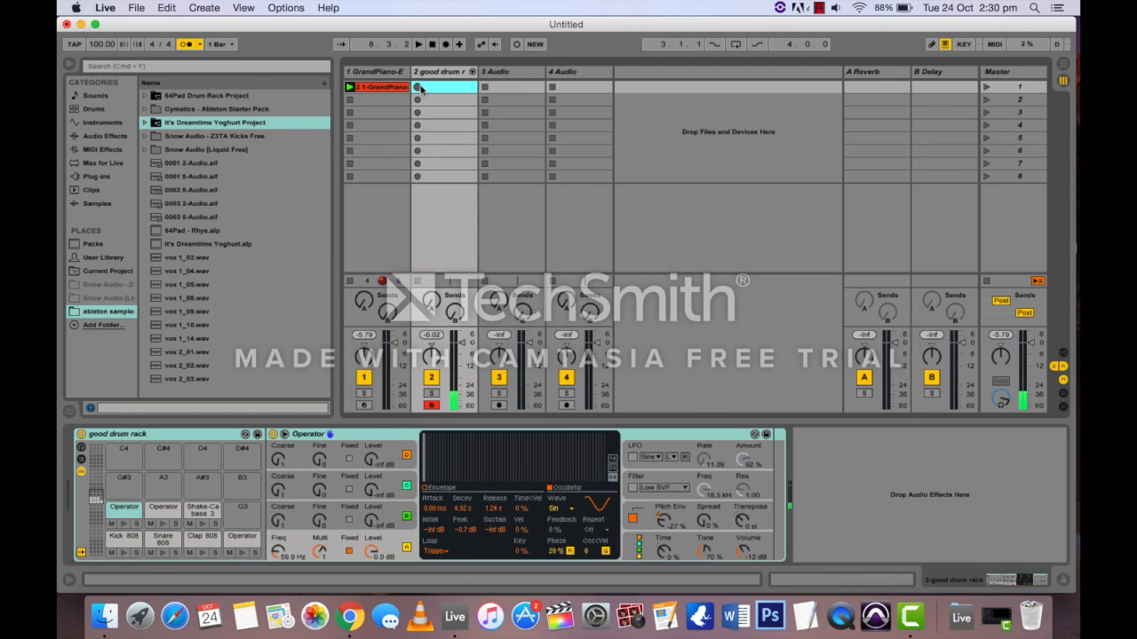
key("f")
key("t")
key("g")
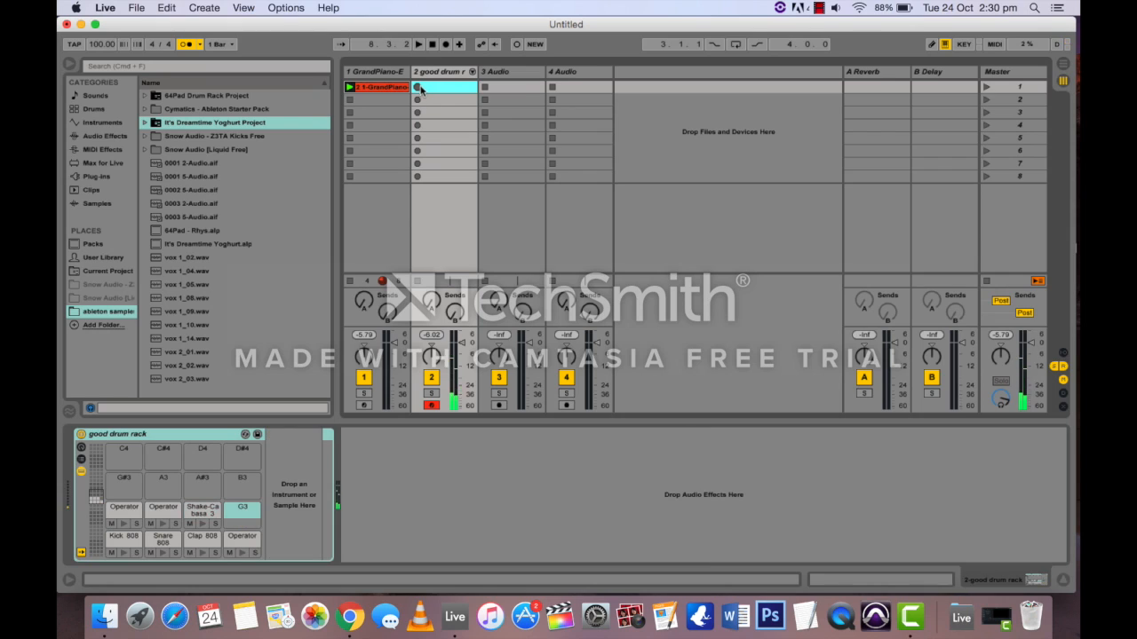
key("s")
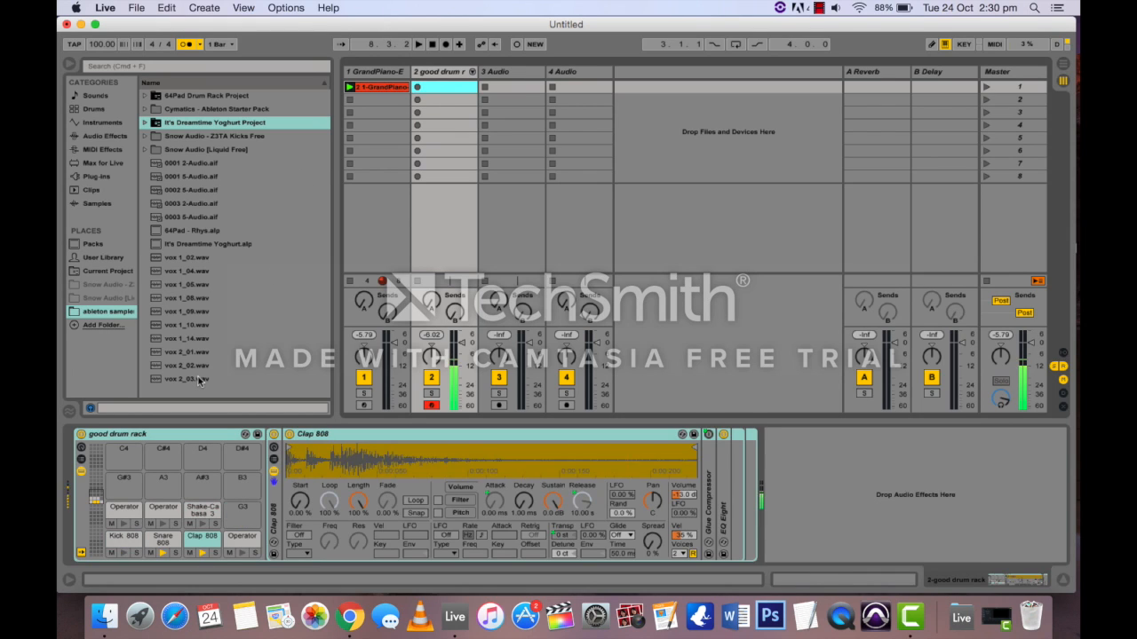
key("w")
key("a")
key("d")
key("a")
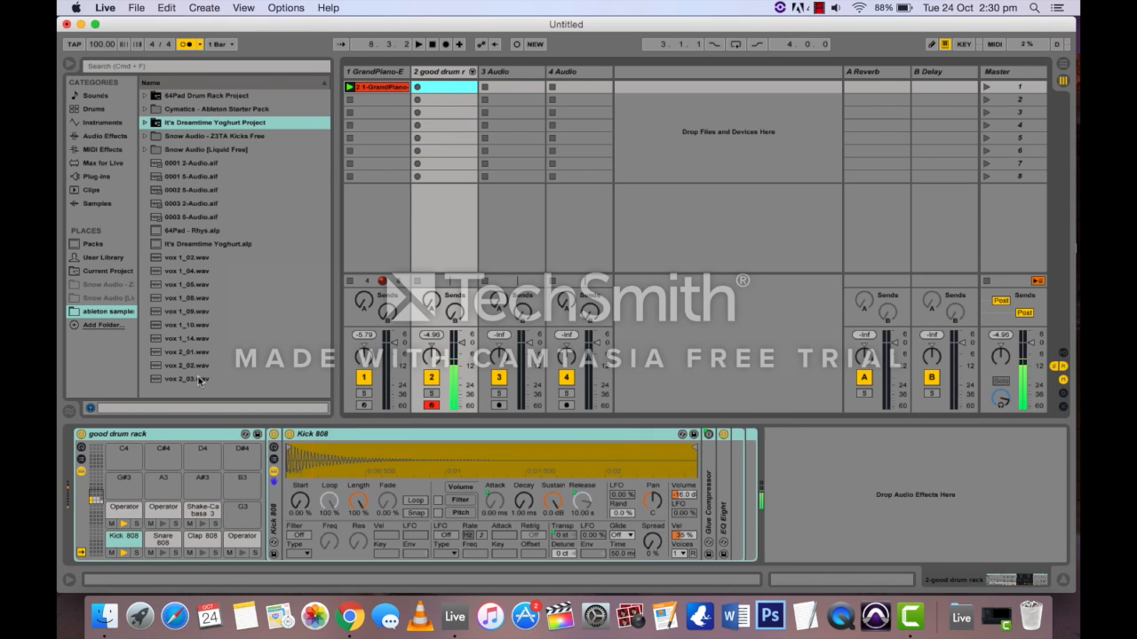
key("d")
key("a")
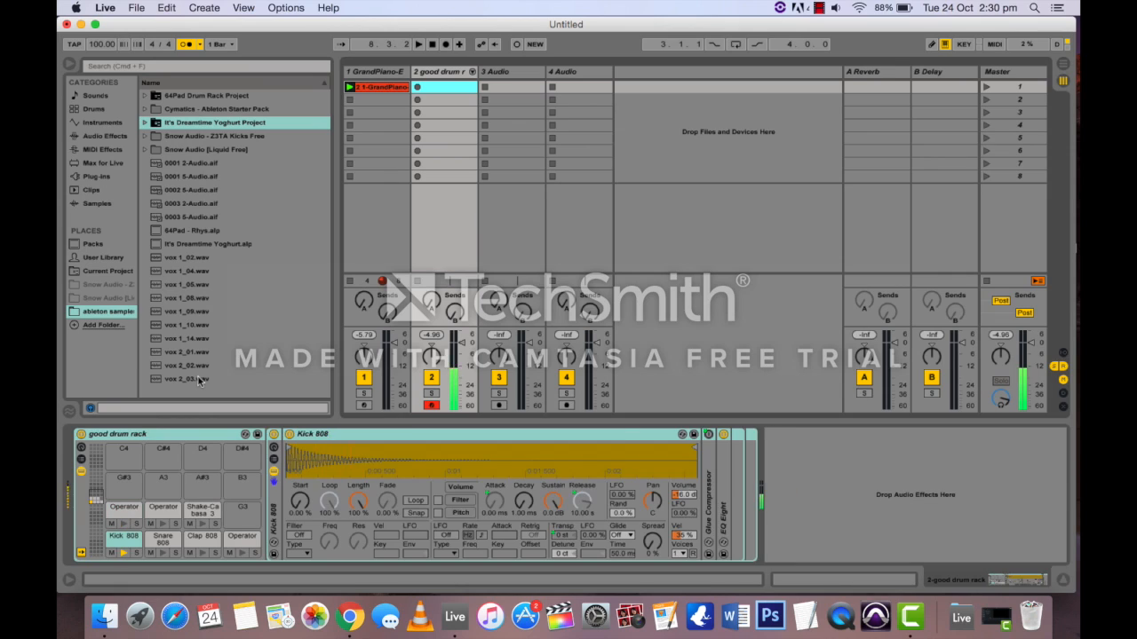
key("s")
key("w")
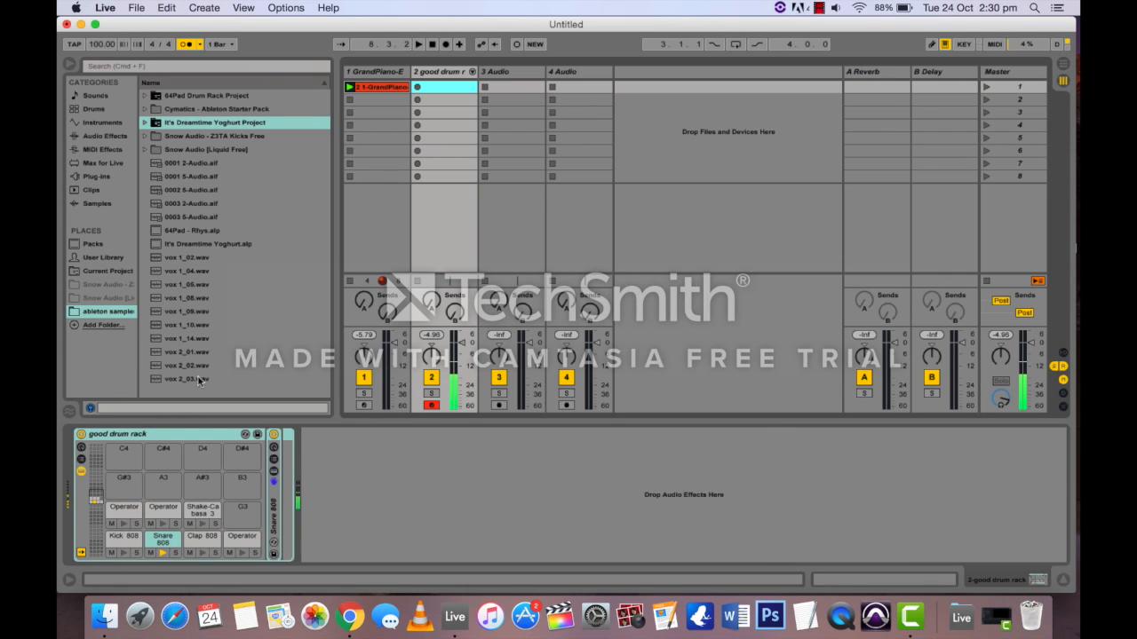
key("s")
key("w")
key("a")
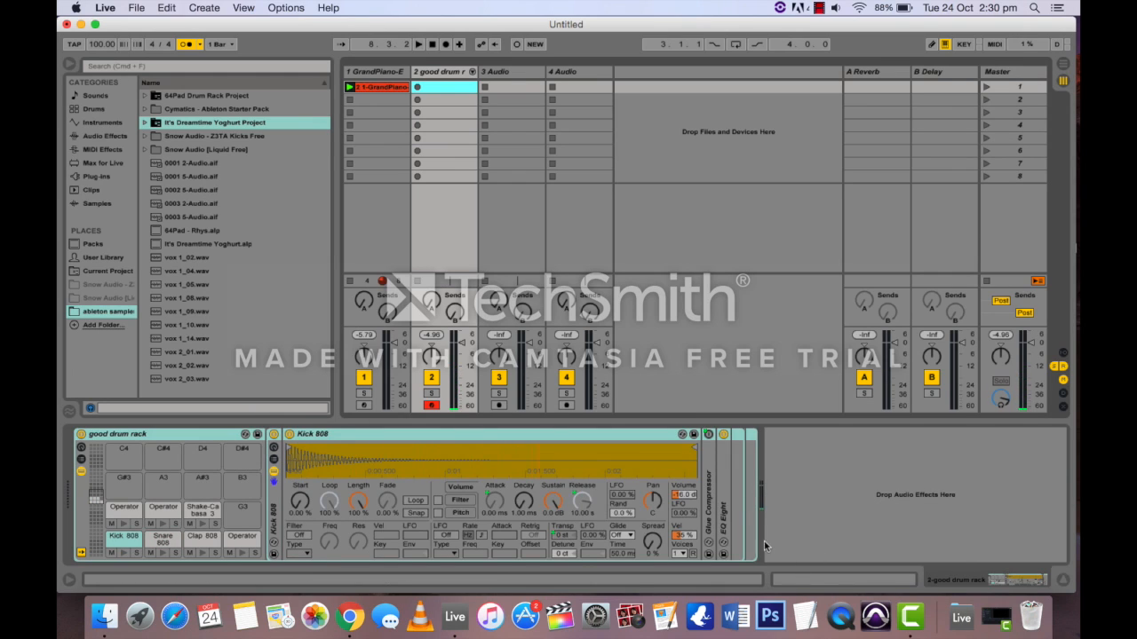
Create a MIDI clip in the drum track's first slot and, on a 1/4 grid, add a Kick 808 note on beat 1.
double_click(432, 86)
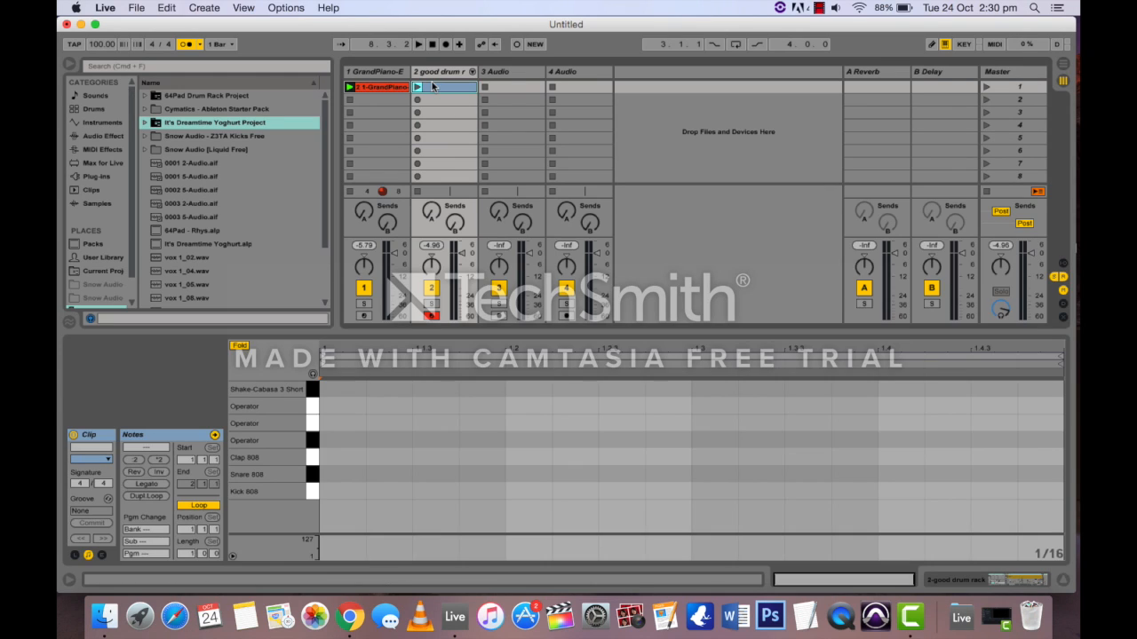
right_click(653, 468)
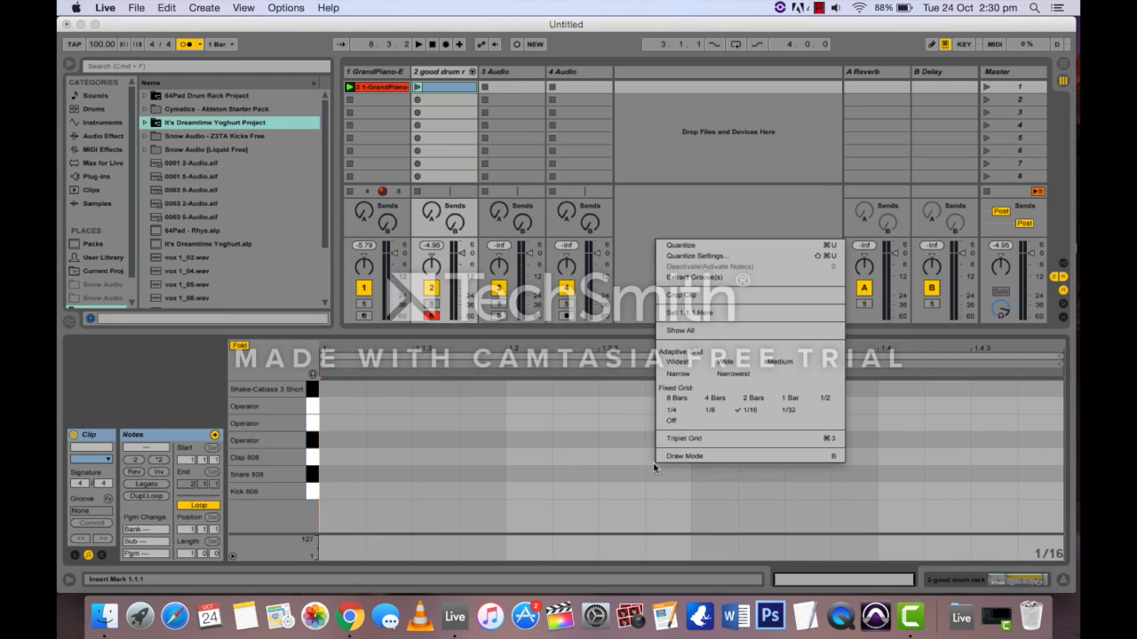
left_click(673, 410)
double_click(353, 499)
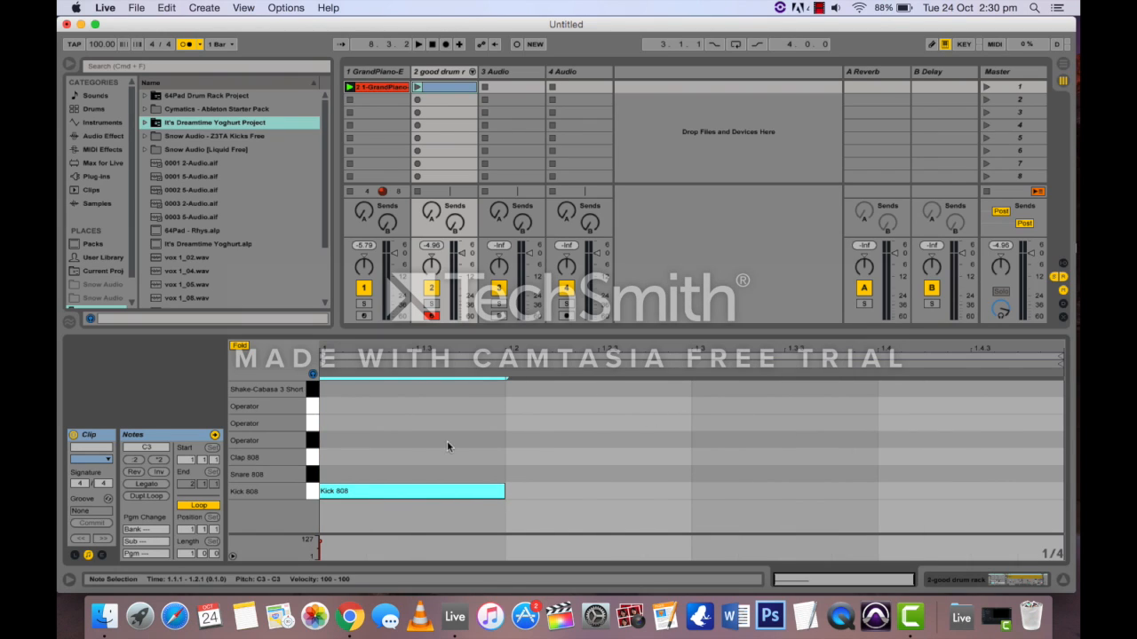
double_click(782, 490)
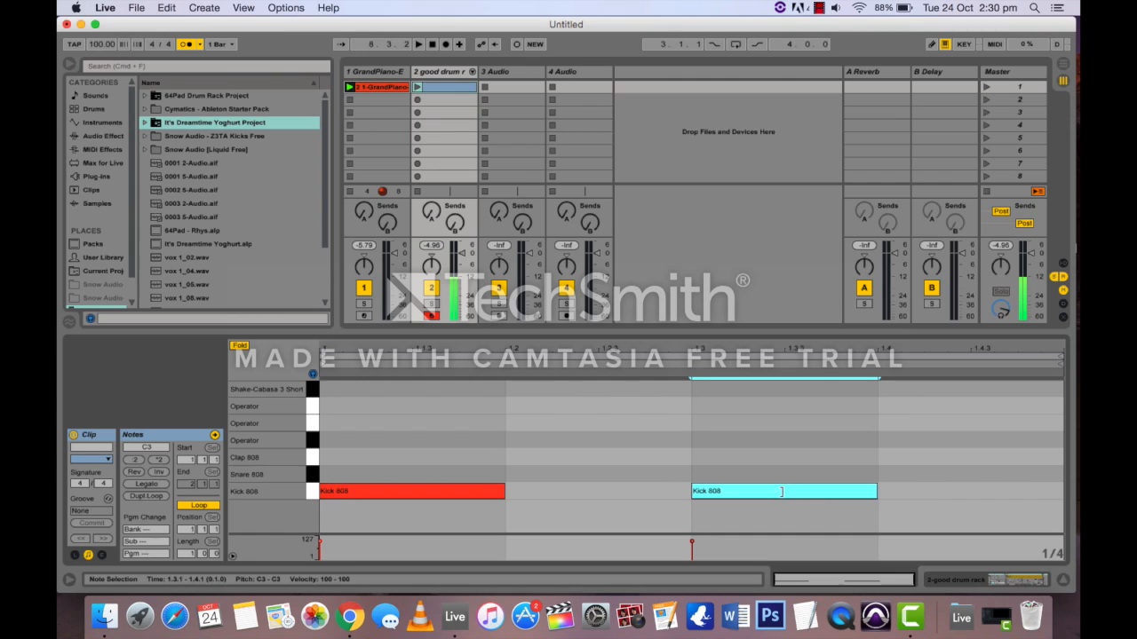
double_click(729, 494)
Set the note grid to 1/8 and add a Kick 808 note at 1.2.3.
right_click(655, 480)
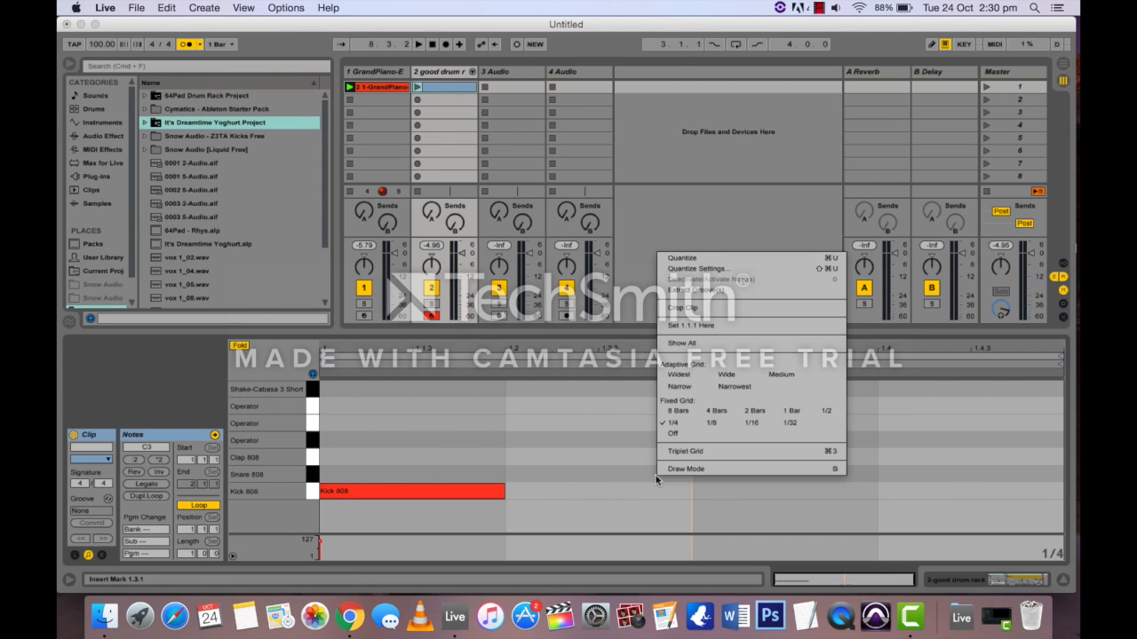
left_click(712, 422)
double_click(607, 491)
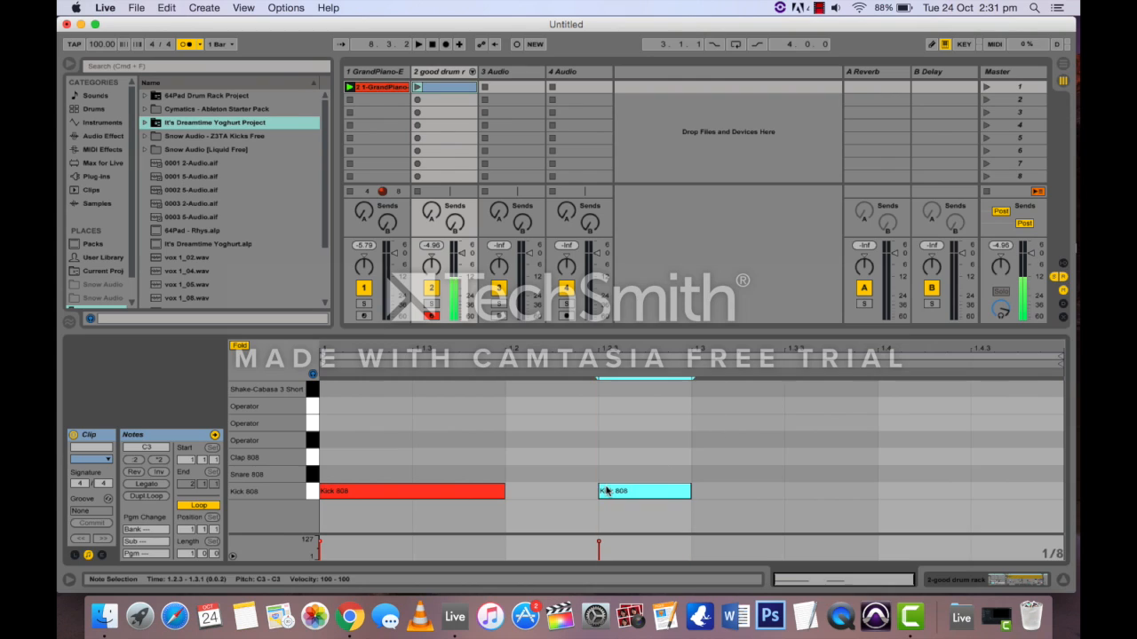
Set the note grid to 1/4, add a Kick 808 note on beat 1.3, and launch the drum clip.
right_click(802, 492)
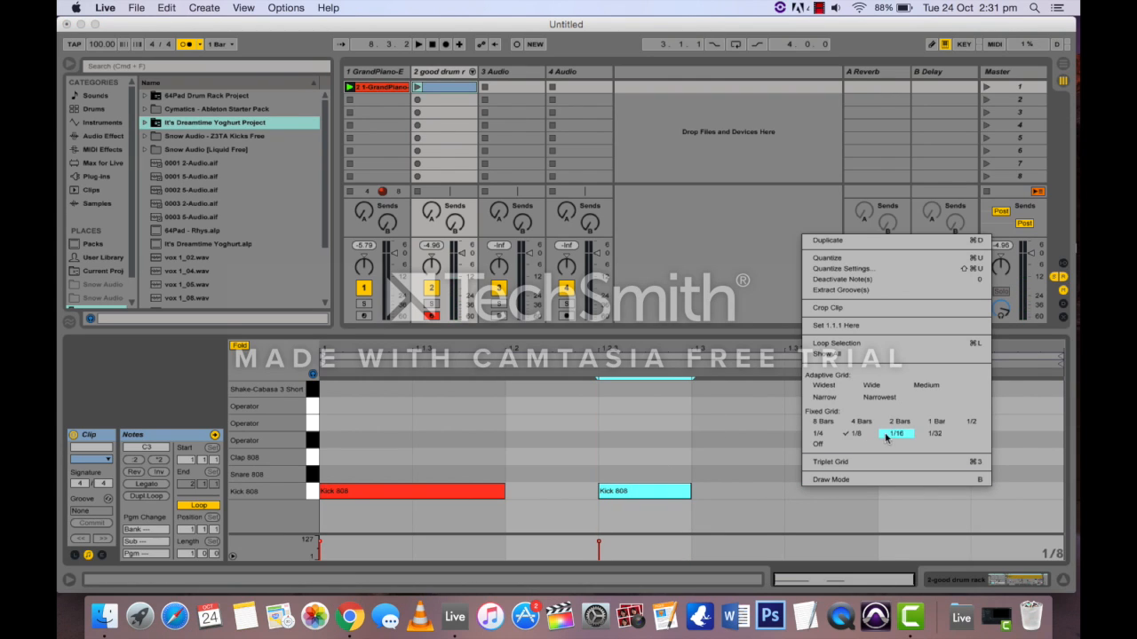
left_click(817, 433)
double_click(734, 492)
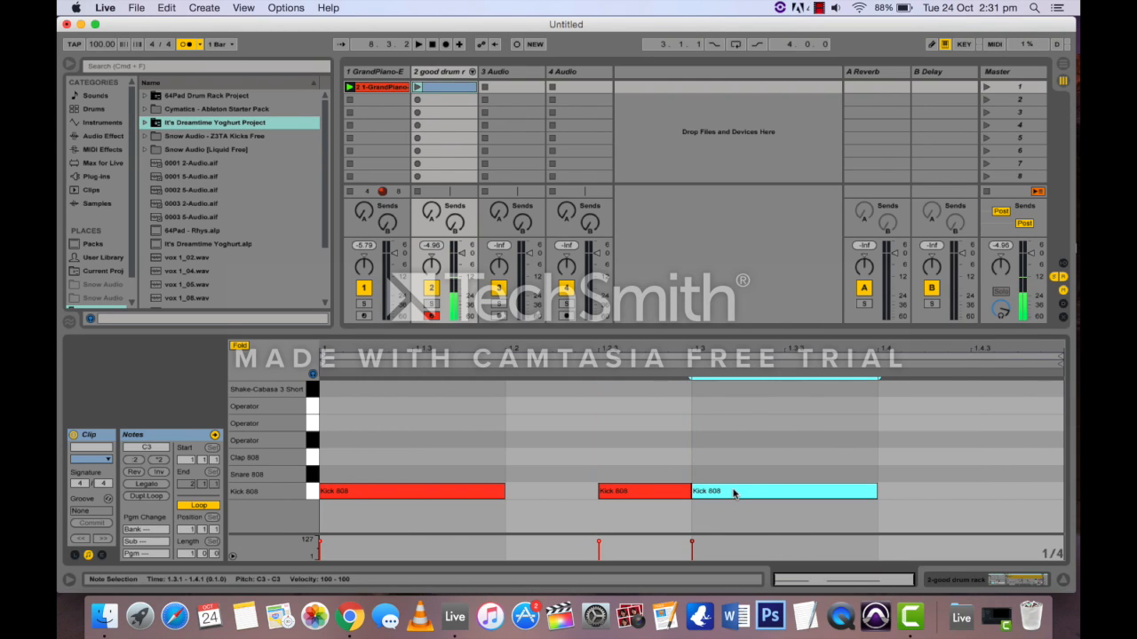
left_click(416, 86)
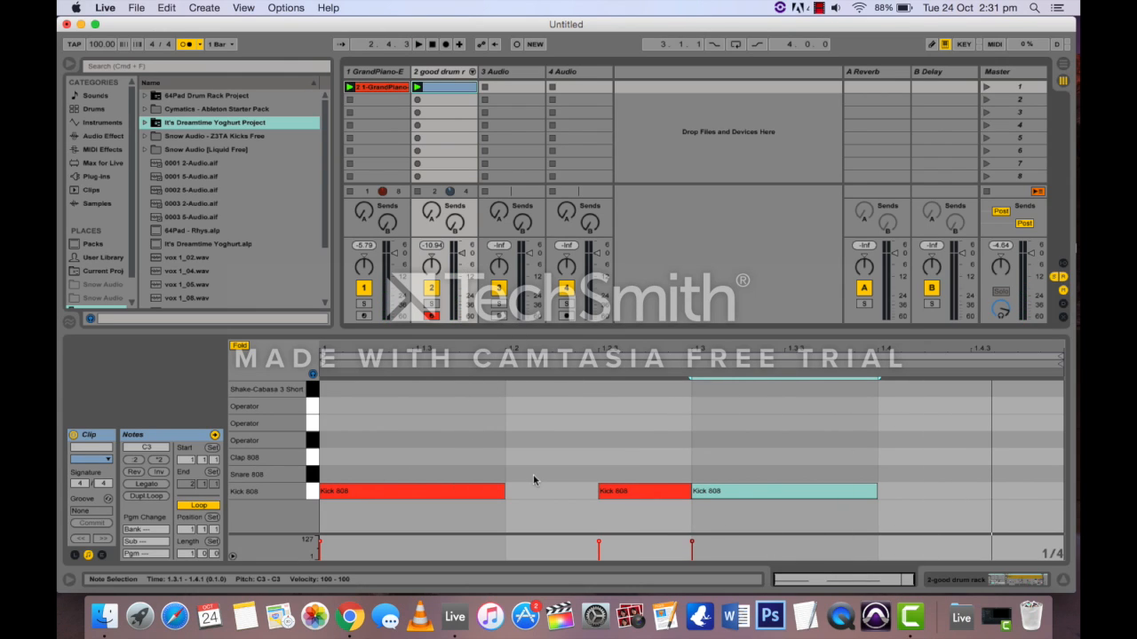
Add E3 Operator notes matching the kick rhythm: quarter notes on beats 1 and 1.3 and an eighth note at 1.2.3.
left_click(318, 441)
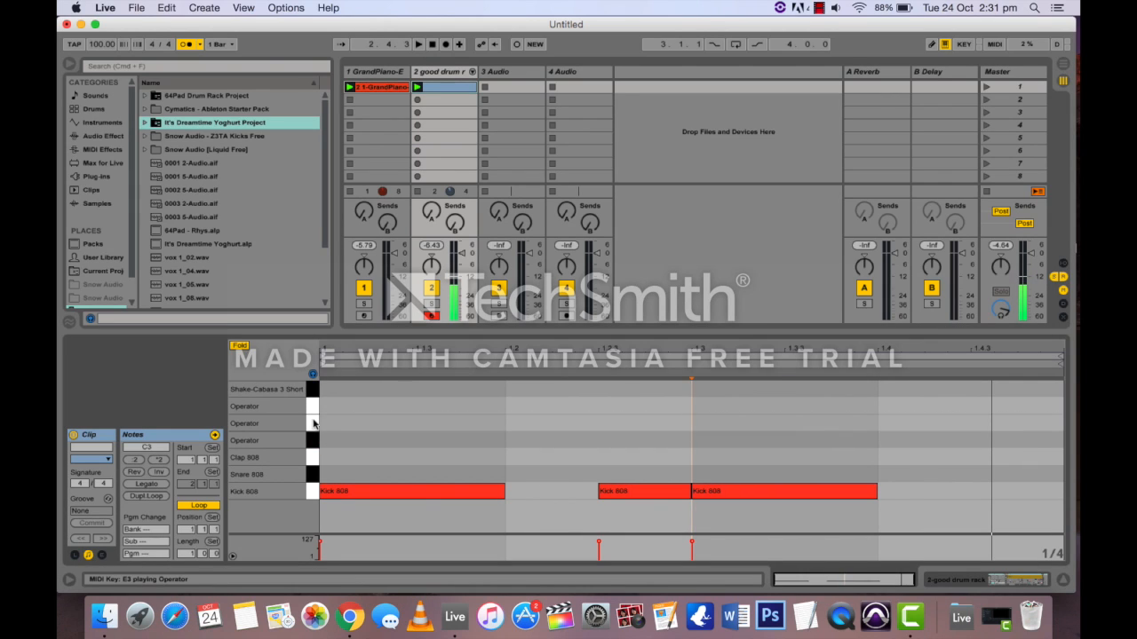
double_click(334, 422)
right_click(636, 431)
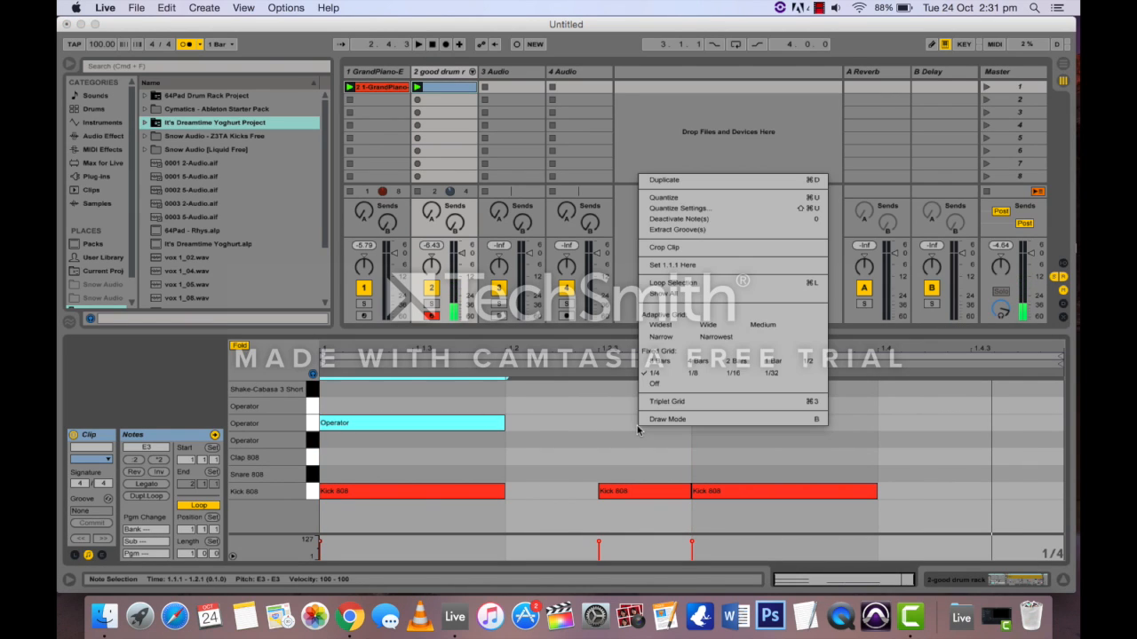
left_click(672, 373)
left_click(642, 423)
double_click(642, 423)
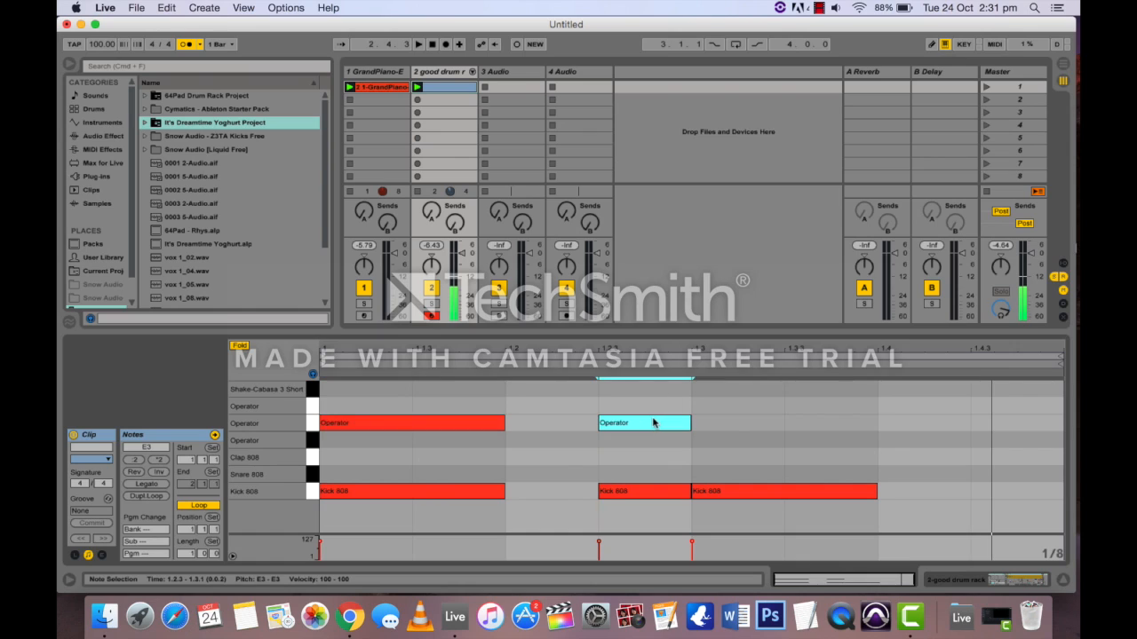
right_click(695, 423)
left_click(719, 374)
double_click(717, 427)
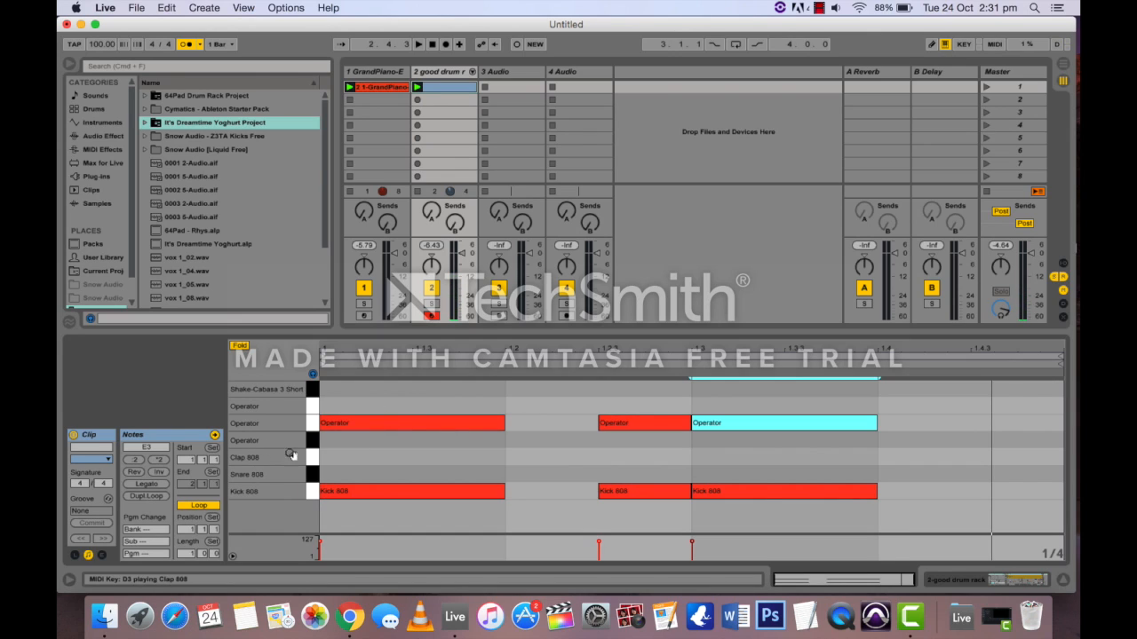
Audition the Clap 808 and Snare 808 pads and play the piano and drum clips together.
left_click(314, 472)
left_click(314, 464)
left_click(314, 472)
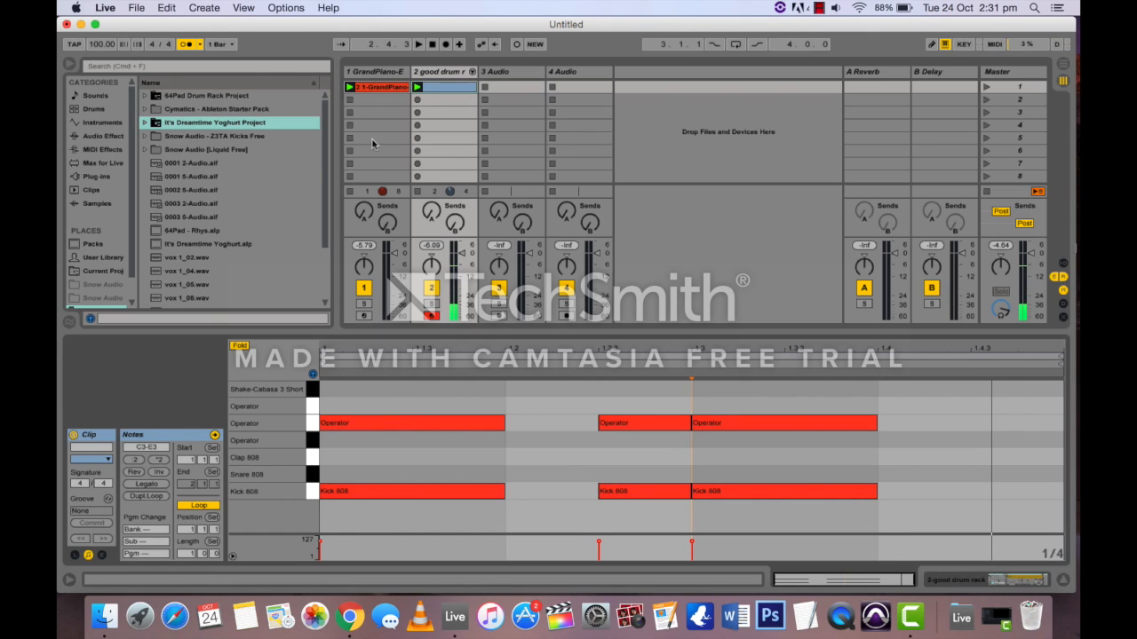
left_click(419, 45)
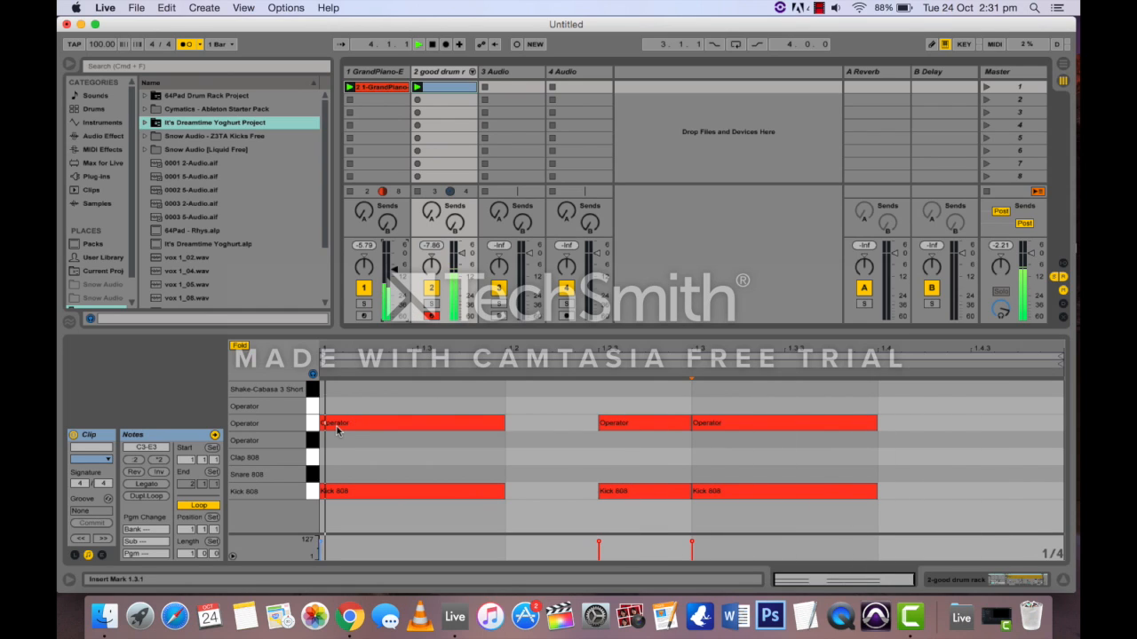
Add eighth-note Clap 808 hits on beats 1.2 and 1.4, using a 1/8 note grid.
double_click(542, 463)
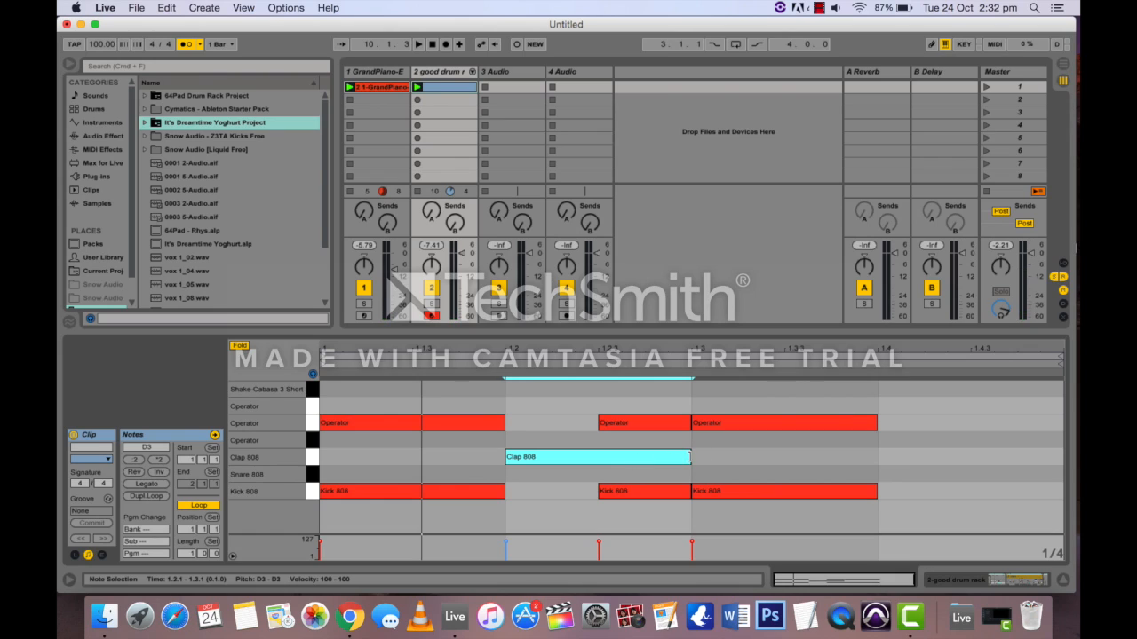
right_click(670, 453)
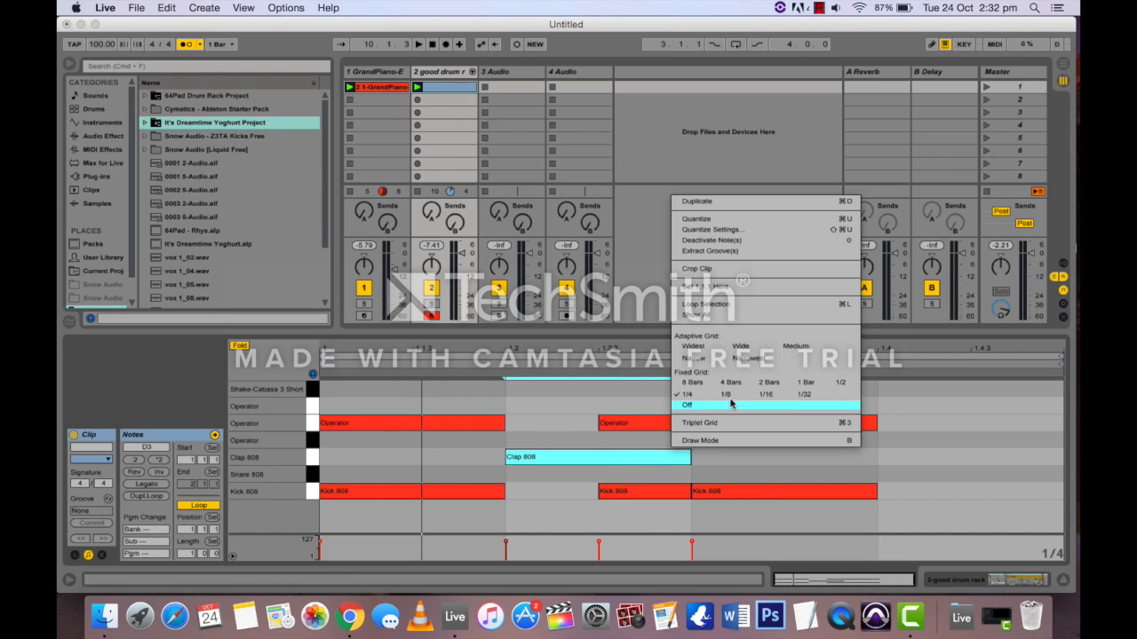
left_click(730, 402)
double_click(624, 460)
double_click(575, 459)
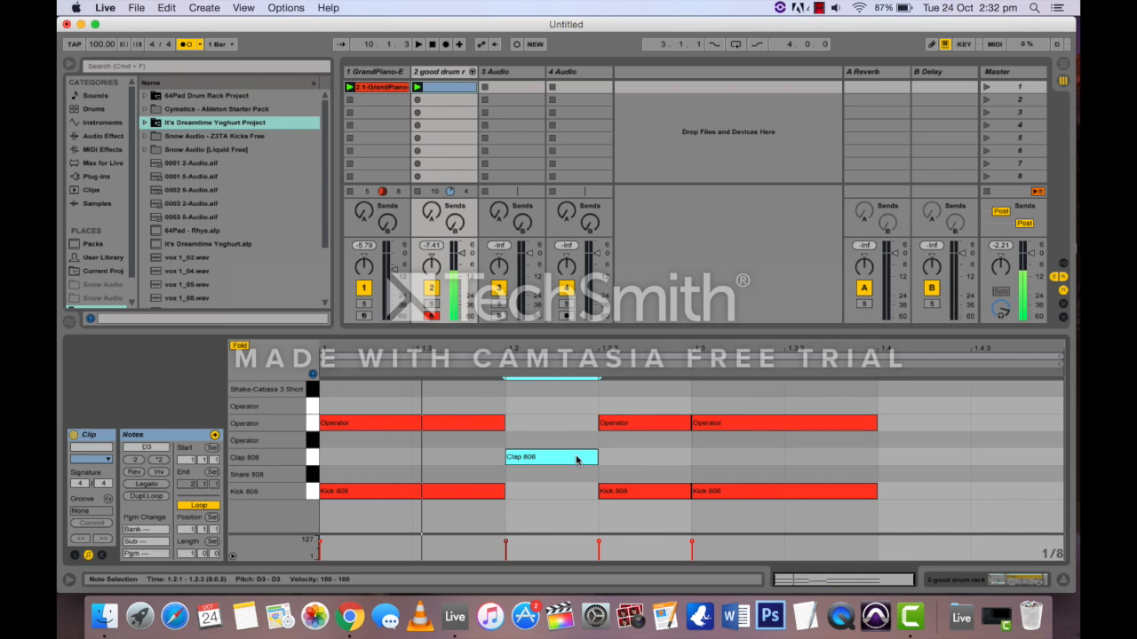
double_click(932, 460)
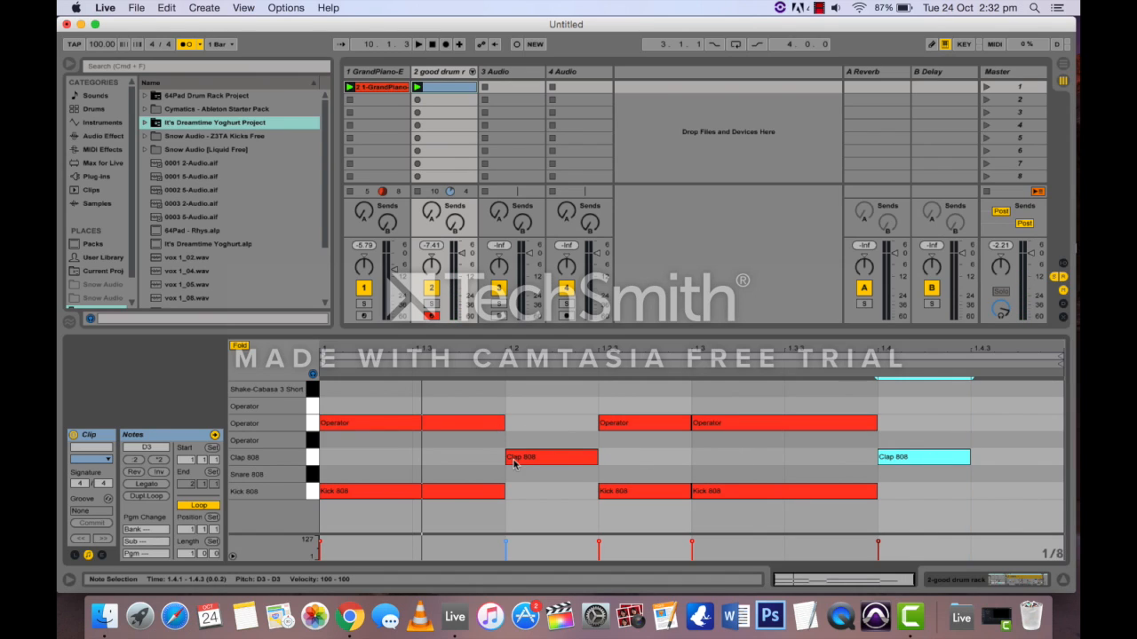
Layer eighth-note Snare 808 hits under the claps on beats 1.2 and 1.4 and play the beat.
left_click(531, 486)
double_click(536, 478)
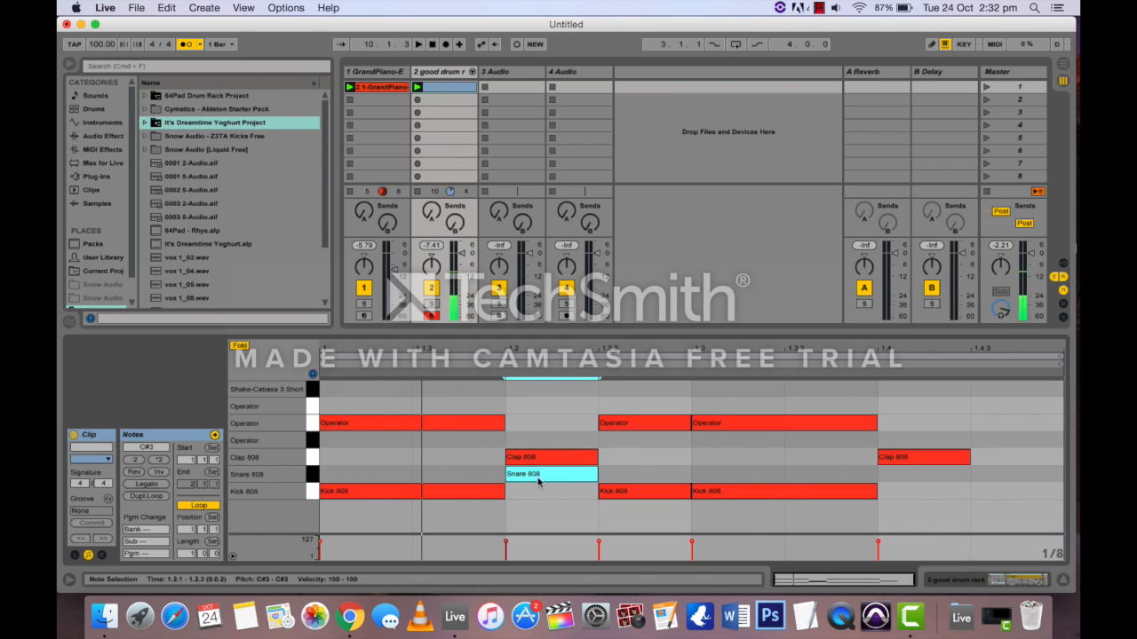
double_click(917, 479)
key("space")
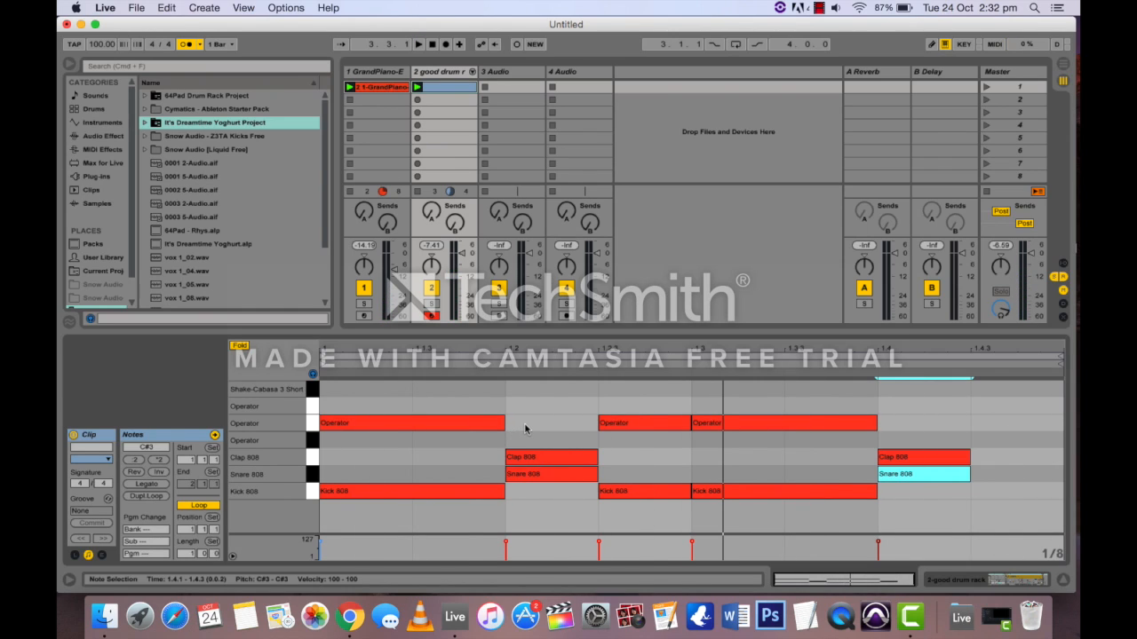
On a 1/16 grid, add a D#3 Operator note at 1.1.2 and duplicate it repeatedly to fill the rest of the bar.
left_click(313, 442)
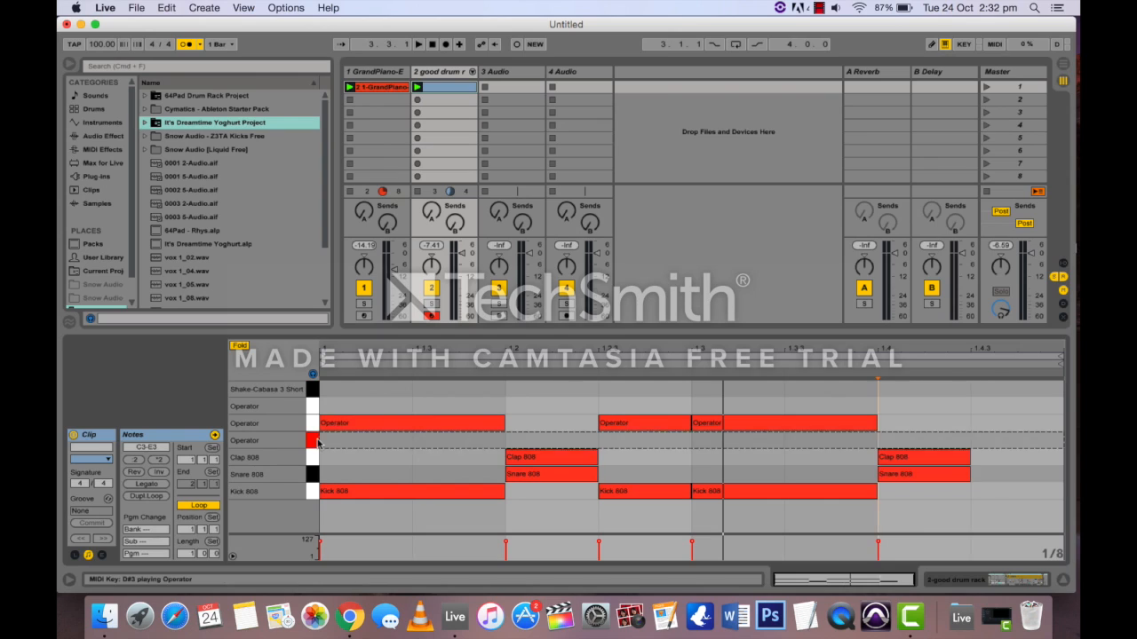
right_click(540, 431)
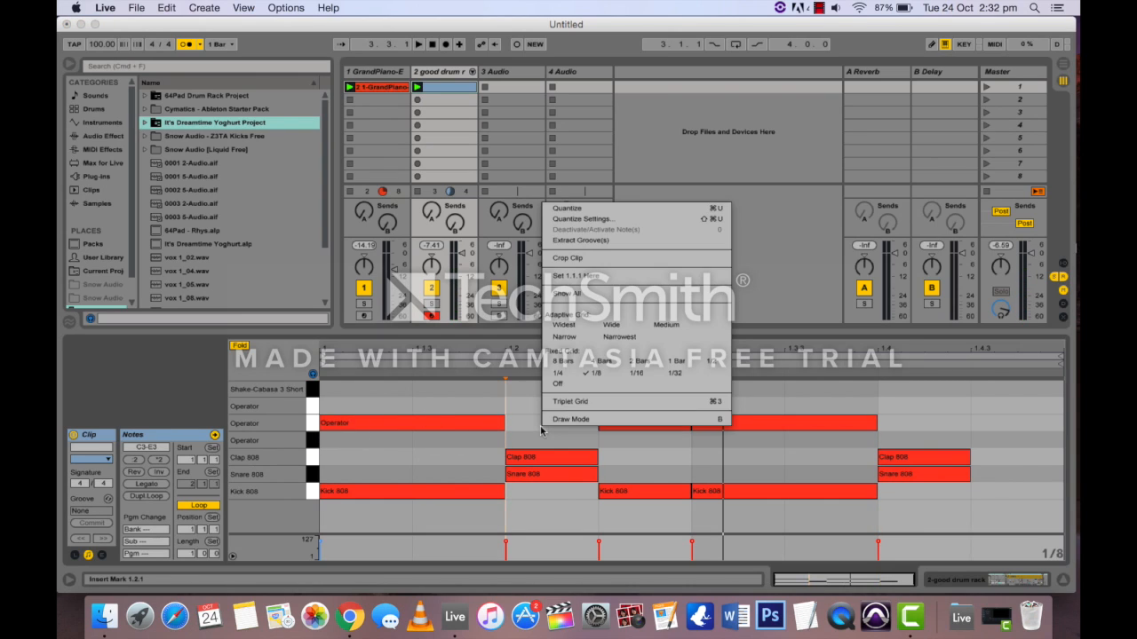
left_click(624, 378)
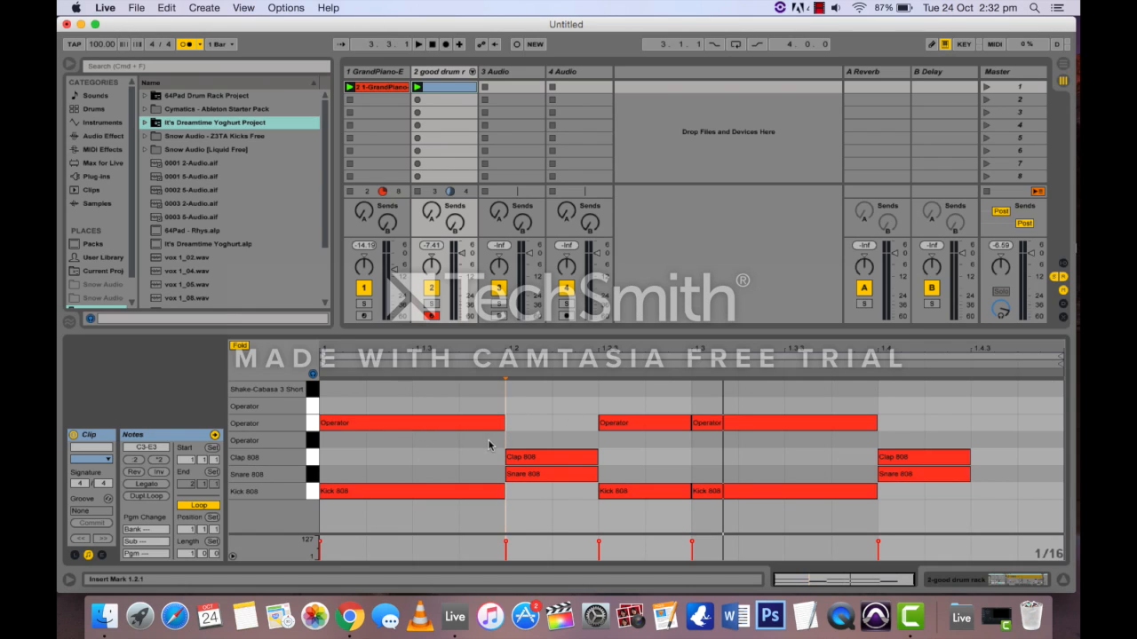
double_click(402, 441)
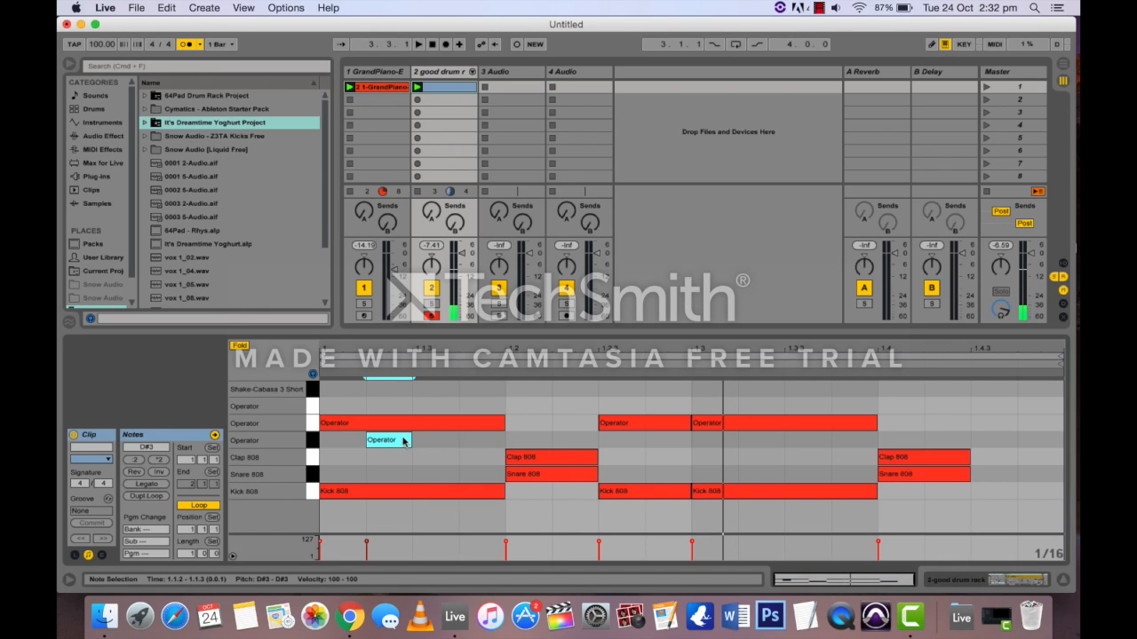
key("super+d")
key("super+d")
key("super+d")
key("super+d")
key("super+d")
key("super+d")
key("super+d")
key("super+d")
key("super+d")
key("super+d")
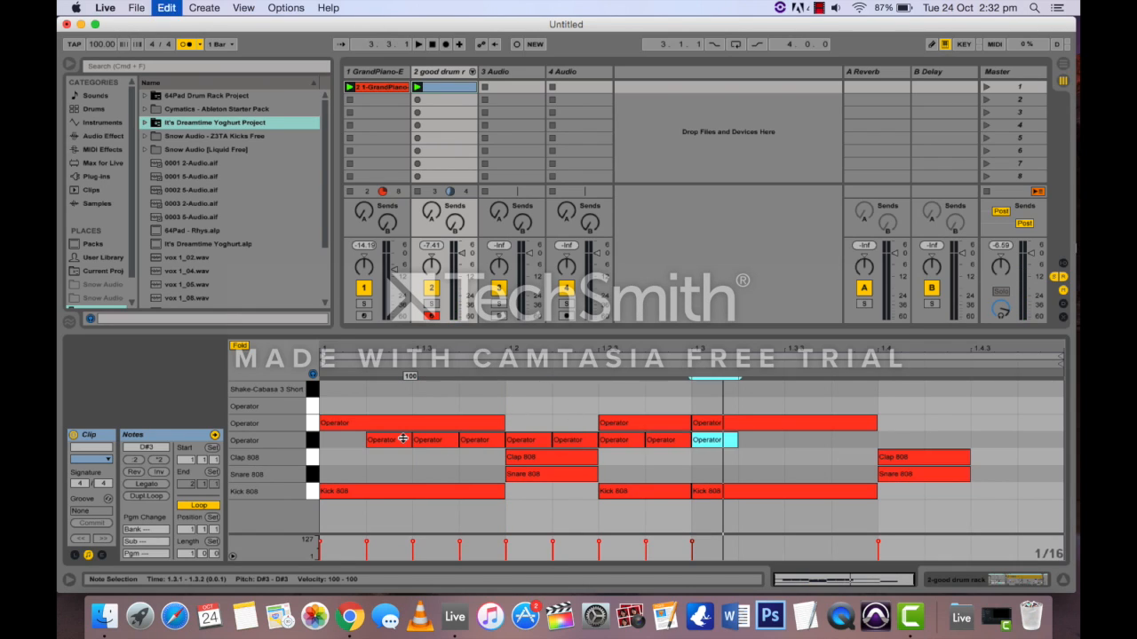
key("super+d")
key("super+d")
key("super+d")
key("super+d")
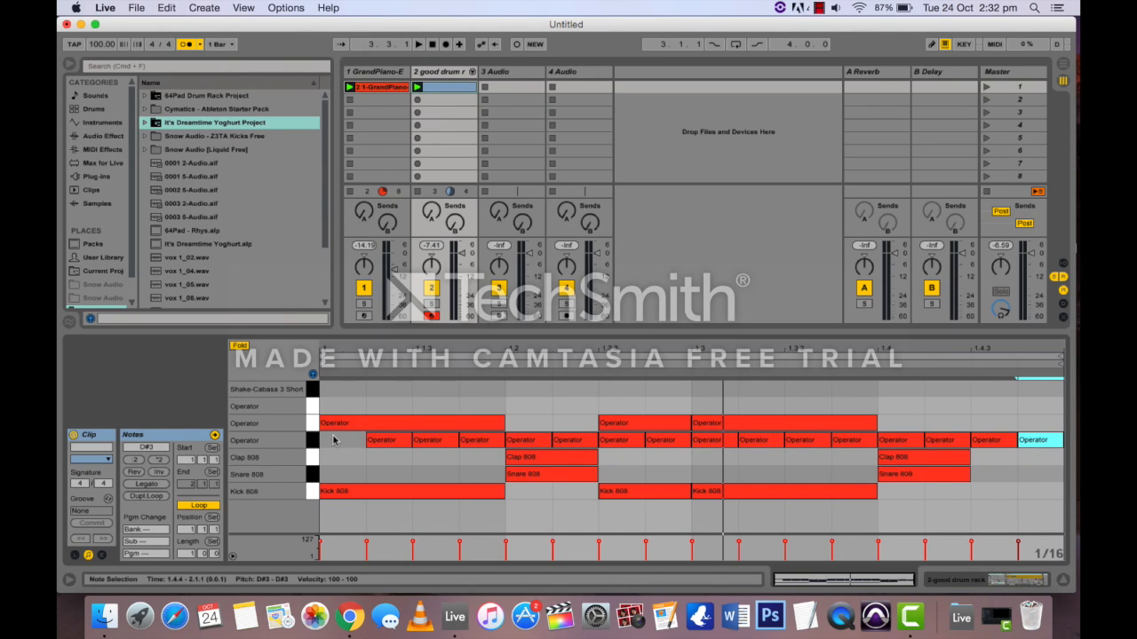
Move the D#3 Operator note at 1.1.2 back to beat 1 and play the beat.
left_click(340, 440)
left_click_drag(395, 445, 335, 442)
key("space")
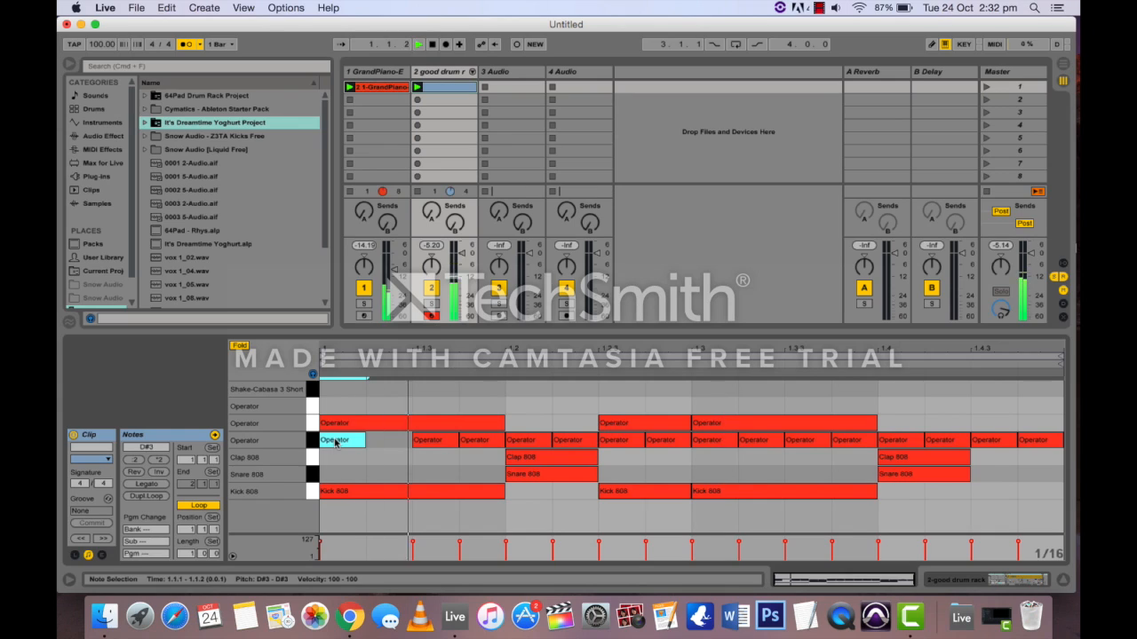
Thin out the D#3 Operator pattern by deleting its notes at 1.2.1, 1.2.4, 1.3.1, 1.4.3 and 1.4.4.
double_click(509, 442)
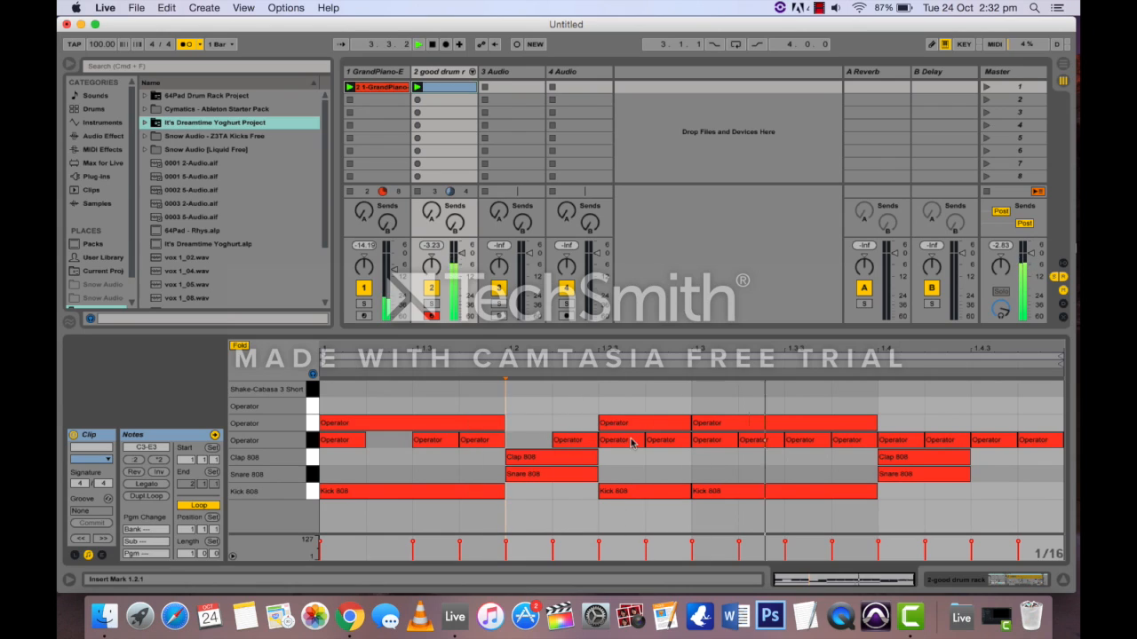
double_click(707, 442)
left_click(668, 441)
double_click(668, 441)
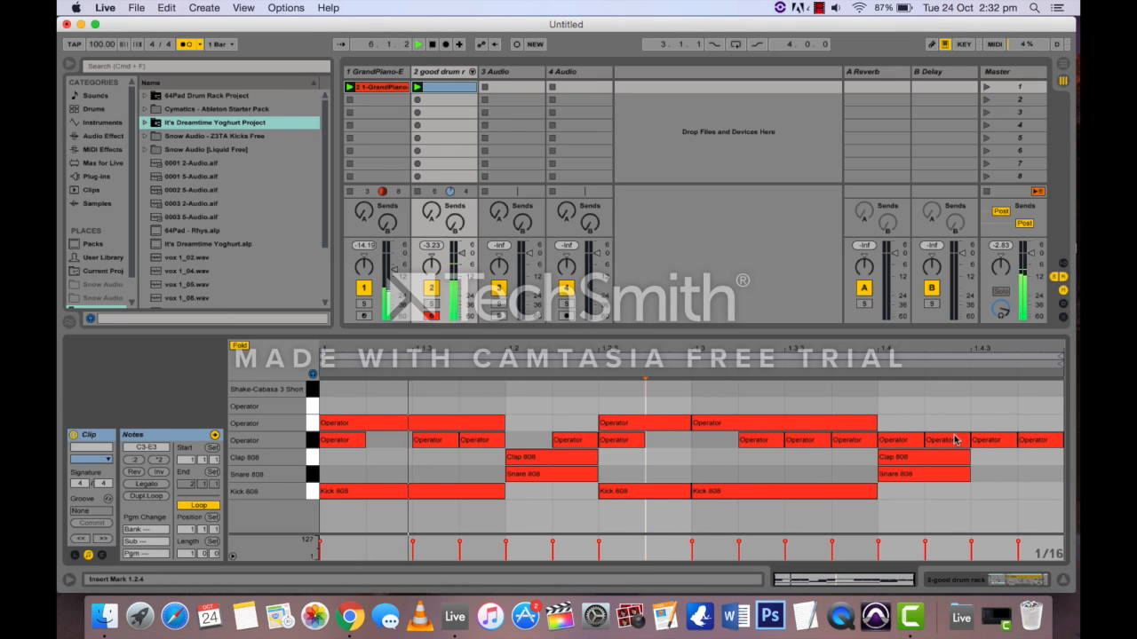
left_click(1030, 441)
double_click(1030, 442)
double_click(1005, 440)
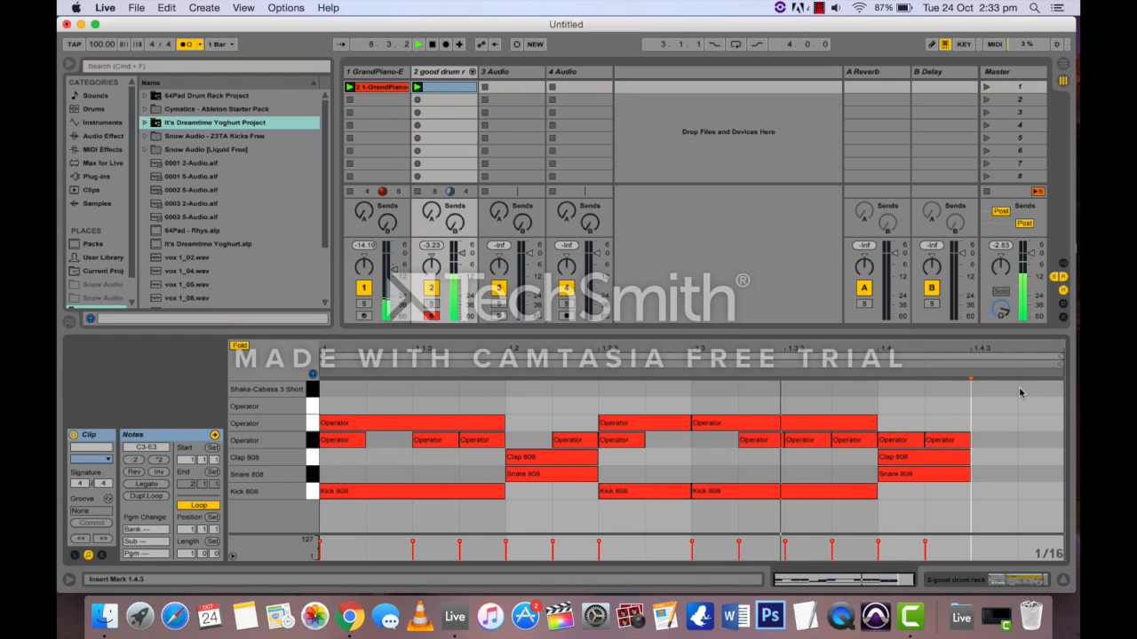
Add a Shake-Cabasa 3 Short note on beat 1, make it one beat long, and audition its pad.
double_click(331, 389)
left_click_drag(364, 383, 691, 385)
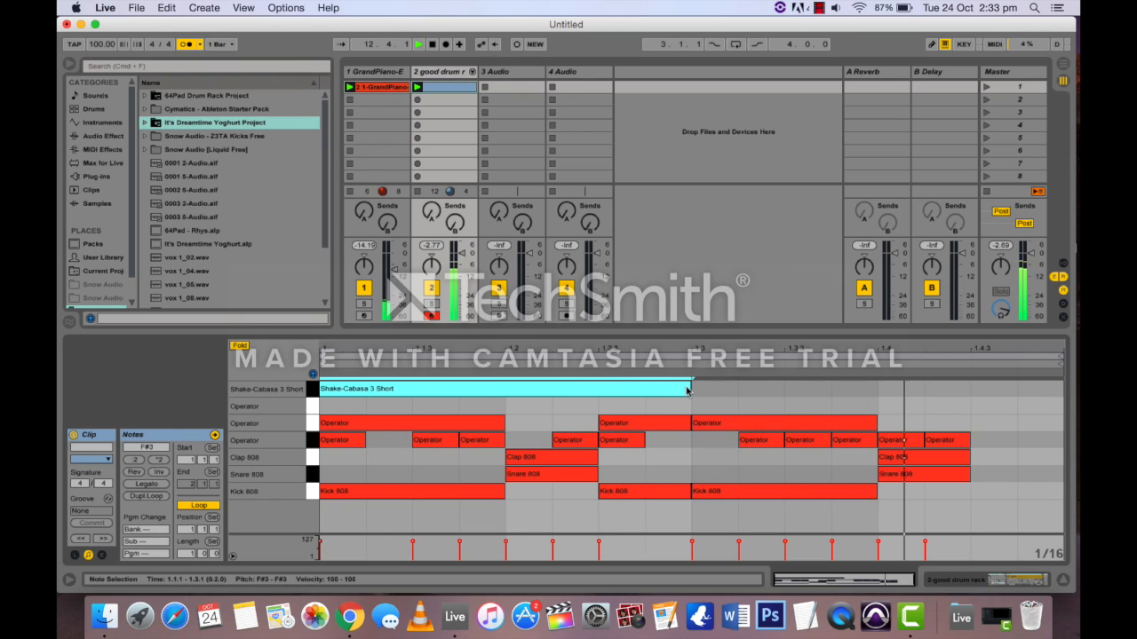
left_click_drag(683, 389, 503, 392)
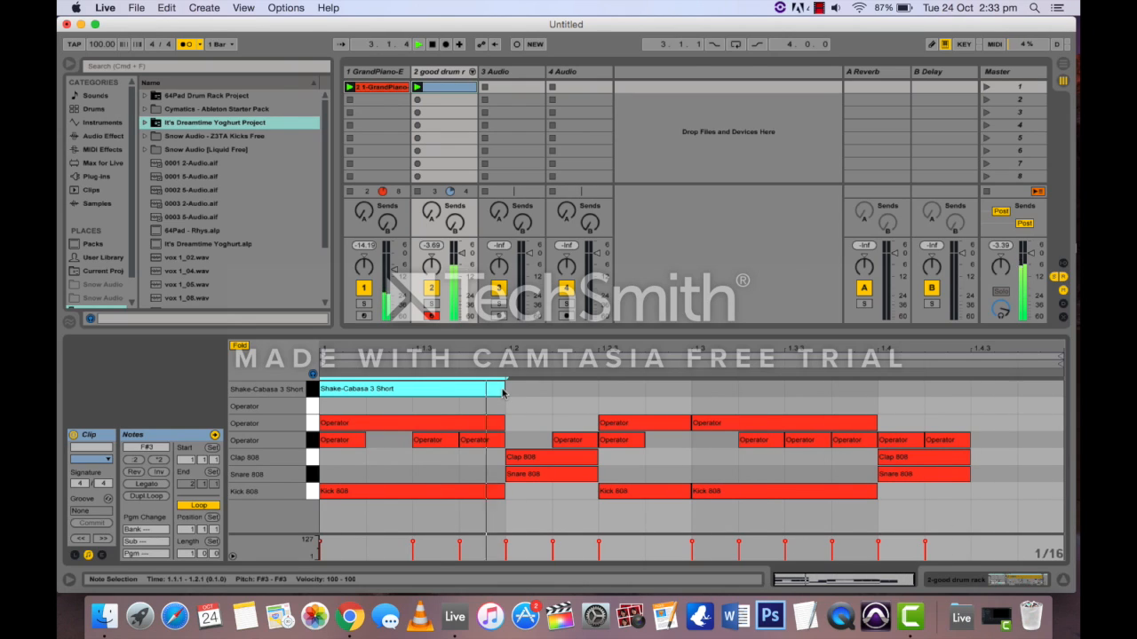
left_click(459, 411)
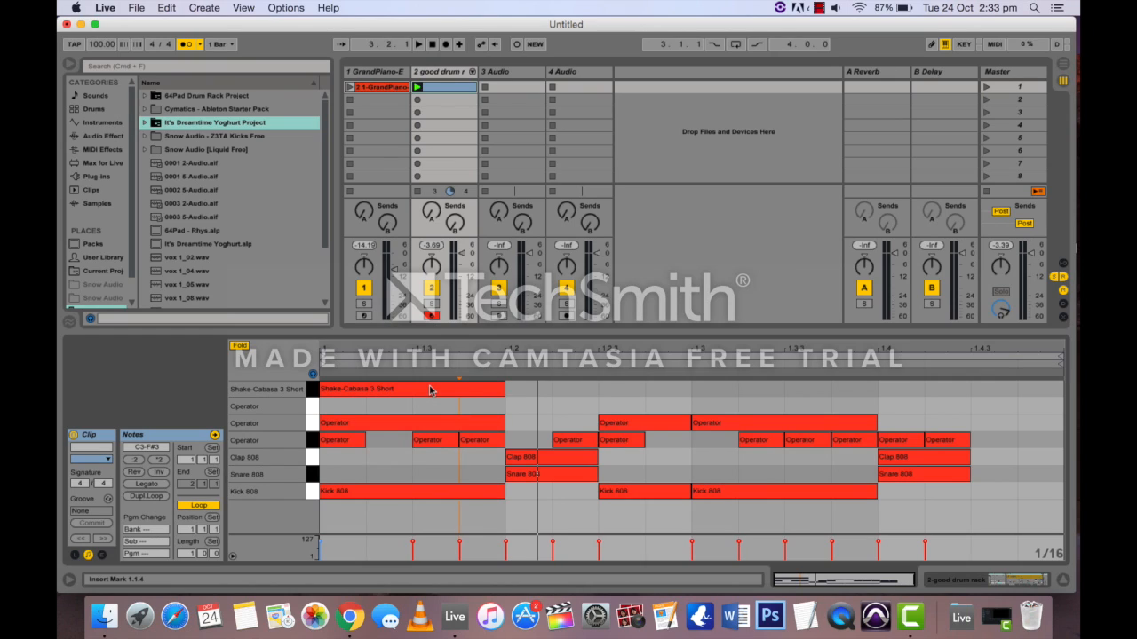
left_click(313, 393)
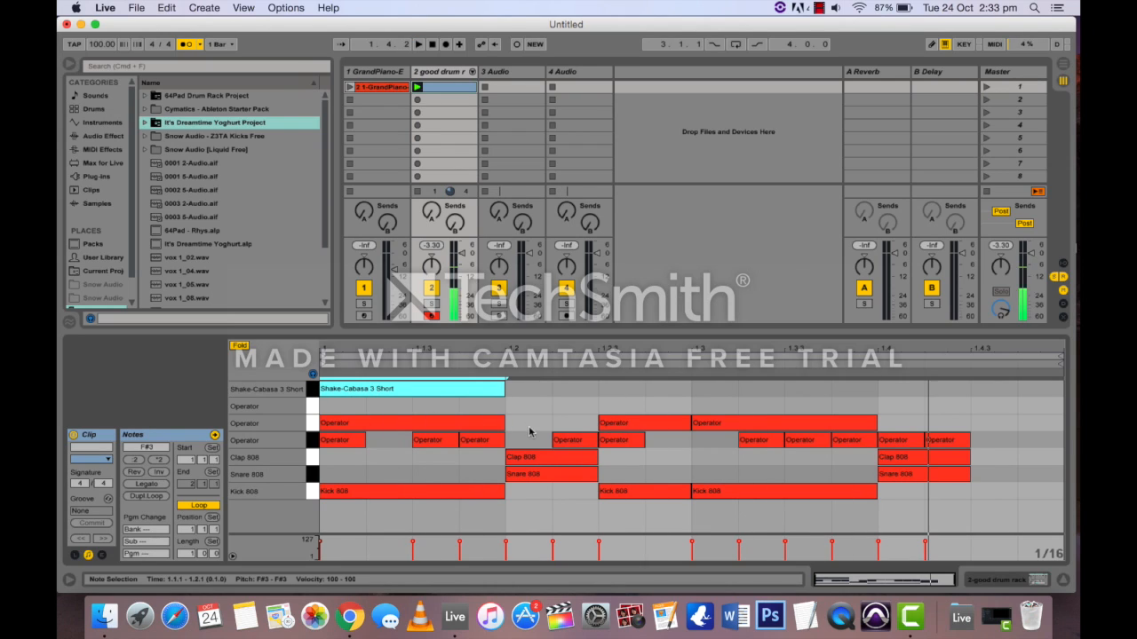
Delete all remaining D#3 Operator notes from the drum clip.
left_click_drag(359, 451, 444, 453)
double_click(446, 443)
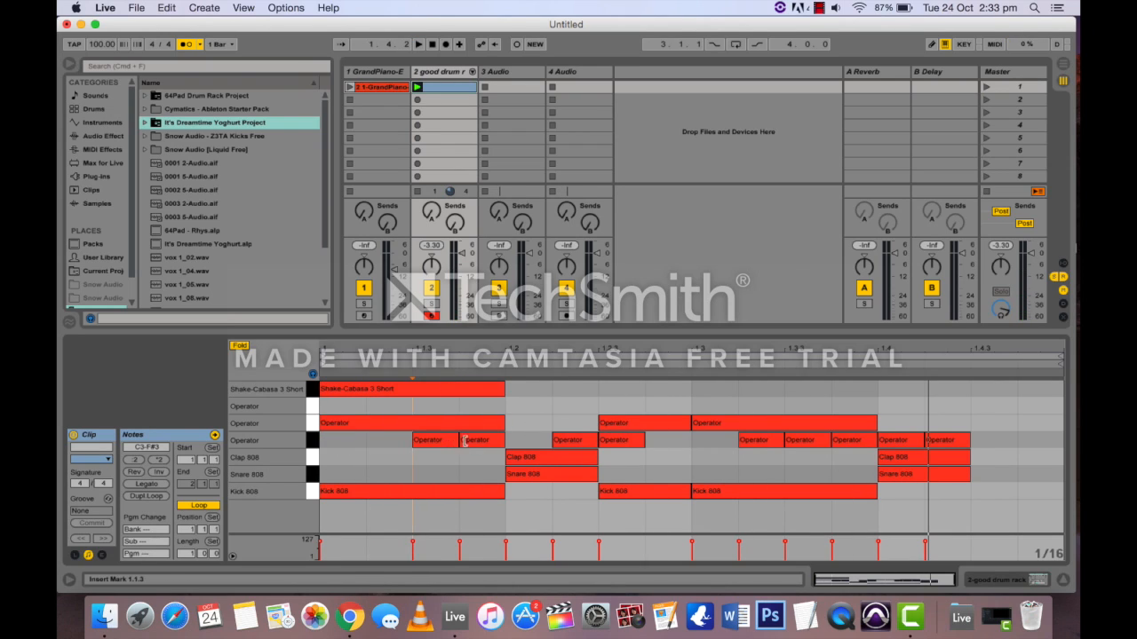
double_click(453, 442)
double_click(482, 442)
double_click(580, 440)
double_click(613, 440)
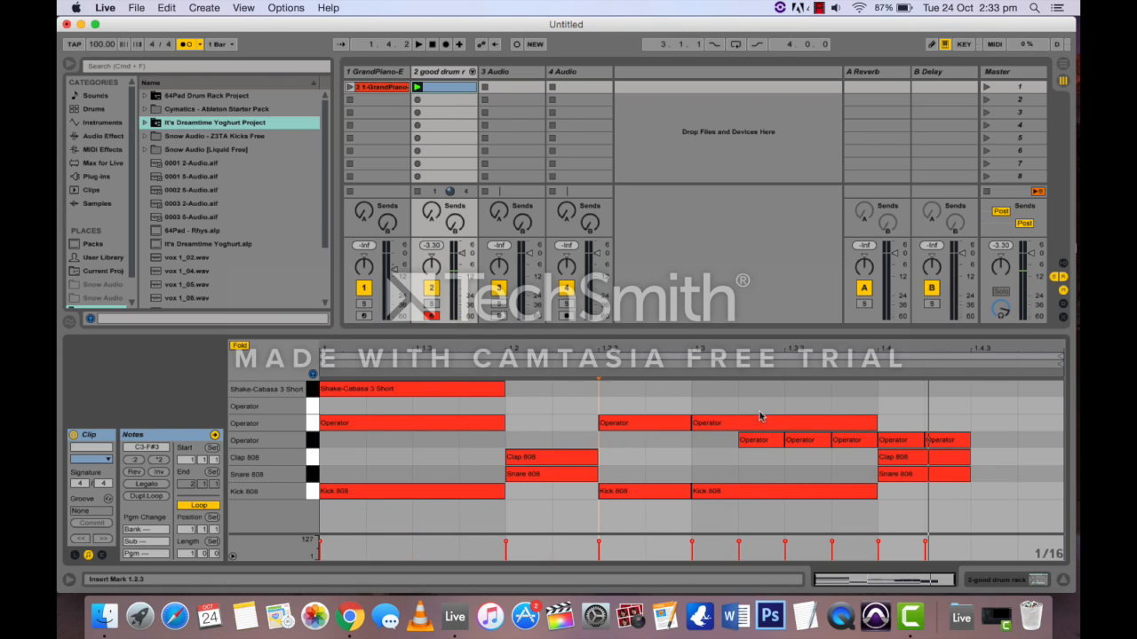
double_click(757, 440)
double_click(803, 439)
double_click(851, 440)
double_click(898, 440)
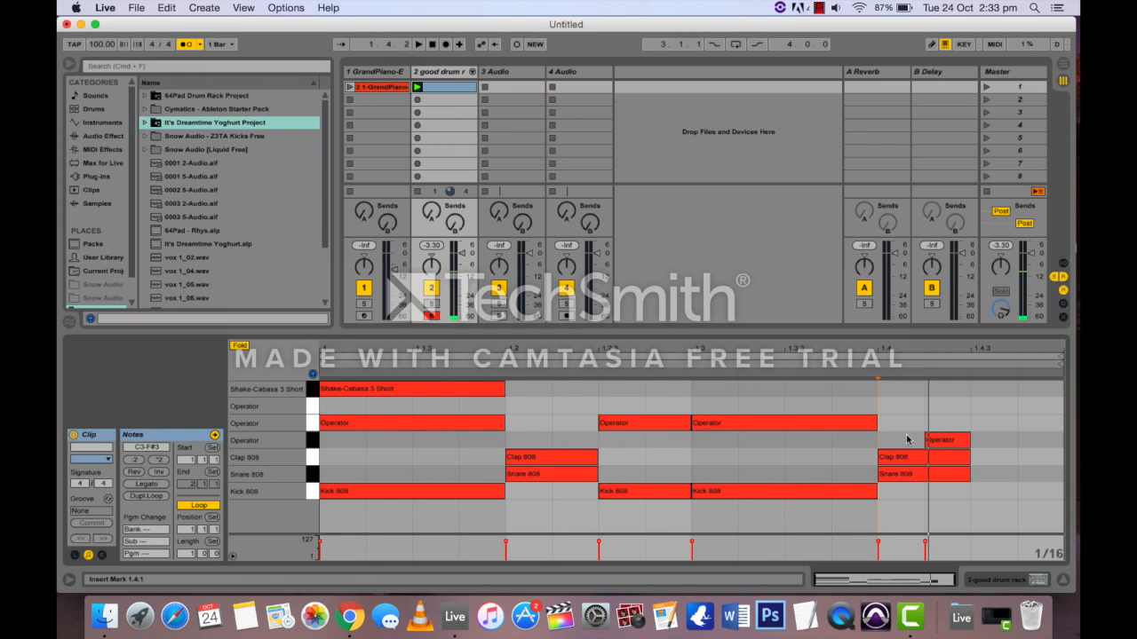
double_click(930, 439)
Play the drum beat and extend the Shake-Cabasa 3 Short note so it ends at 1.3.1.
key("space")
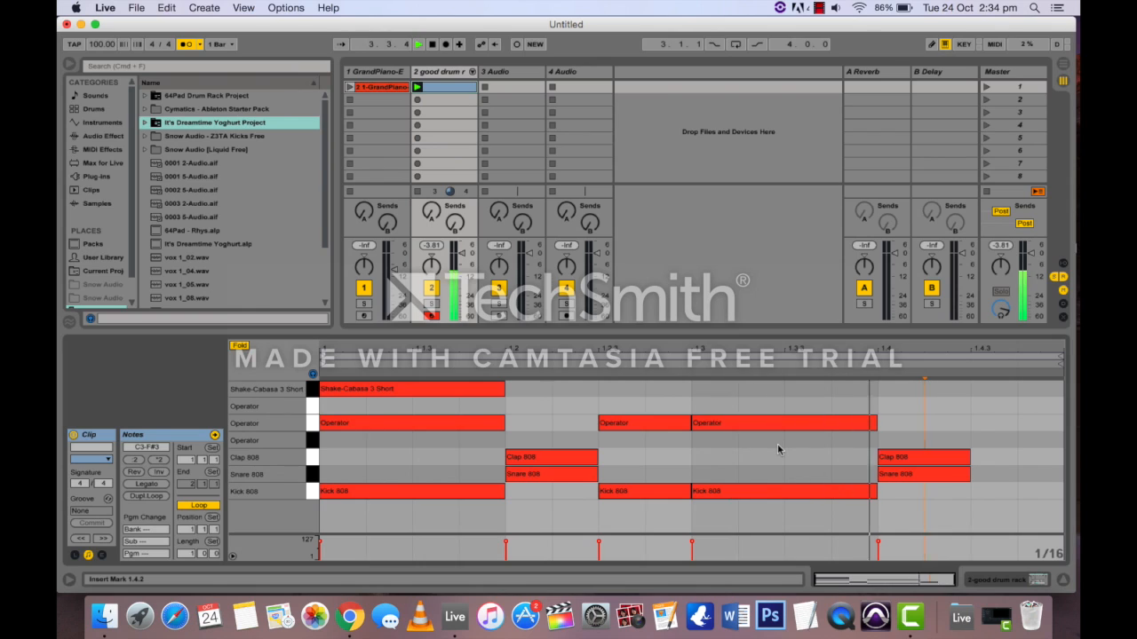
left_click(672, 424)
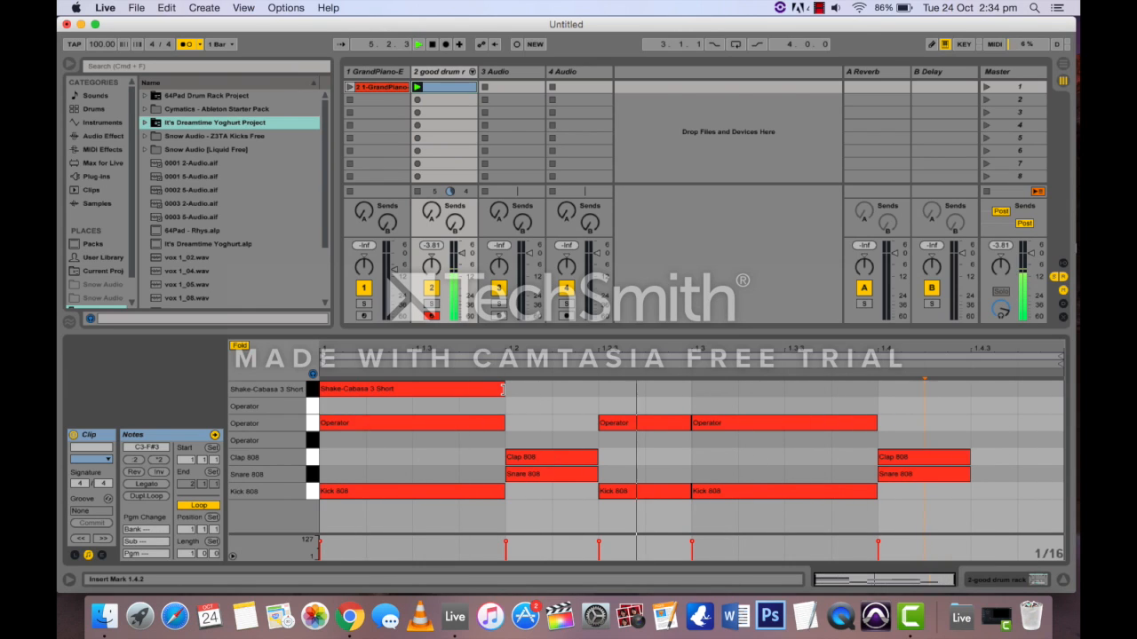
left_click_drag(503, 389, 690, 392)
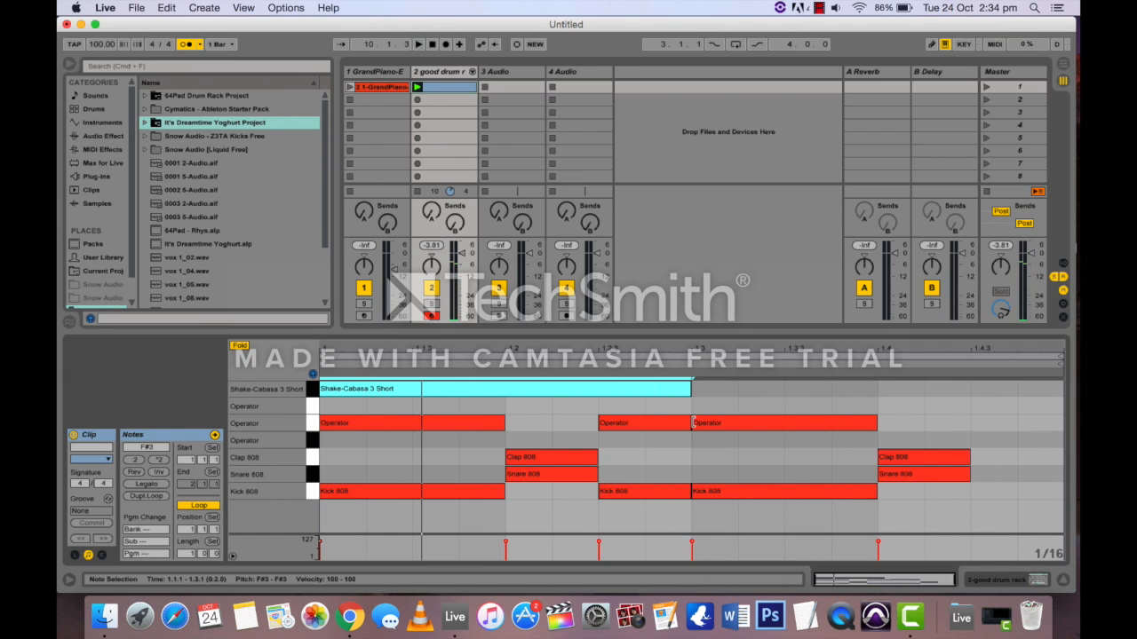
Pull the starts of the E3 Operator and Kick 808 notes at 1.3.1 slightly earlier while the beat plays.
left_click_drag(692, 422, 684, 422)
key("space")
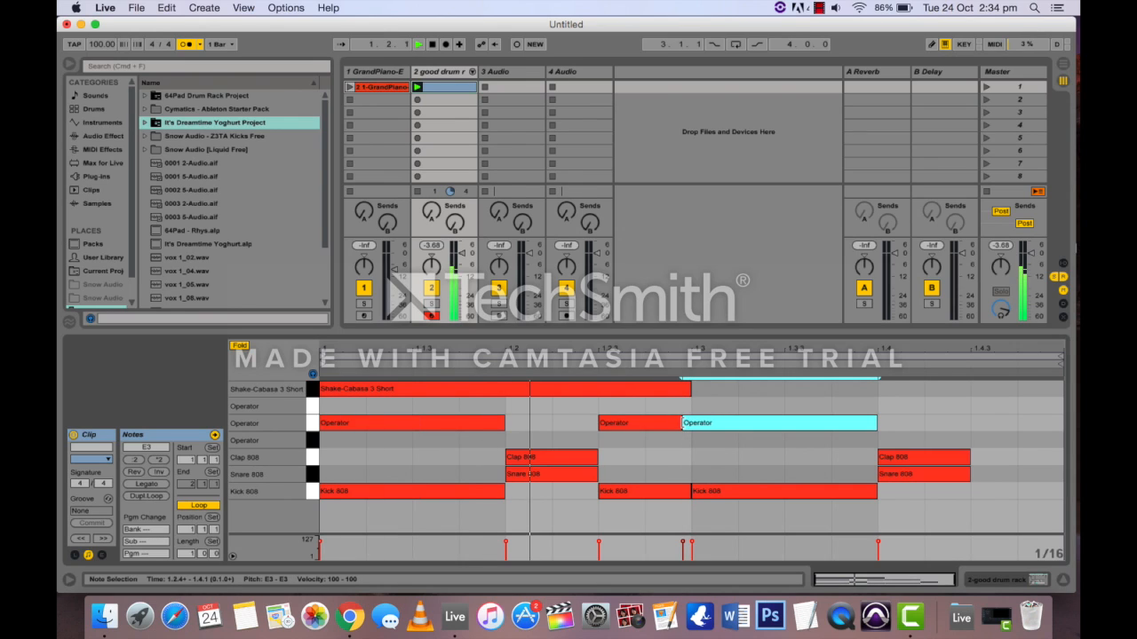
left_click(697, 490)
left_click_drag(692, 490, 684, 491)
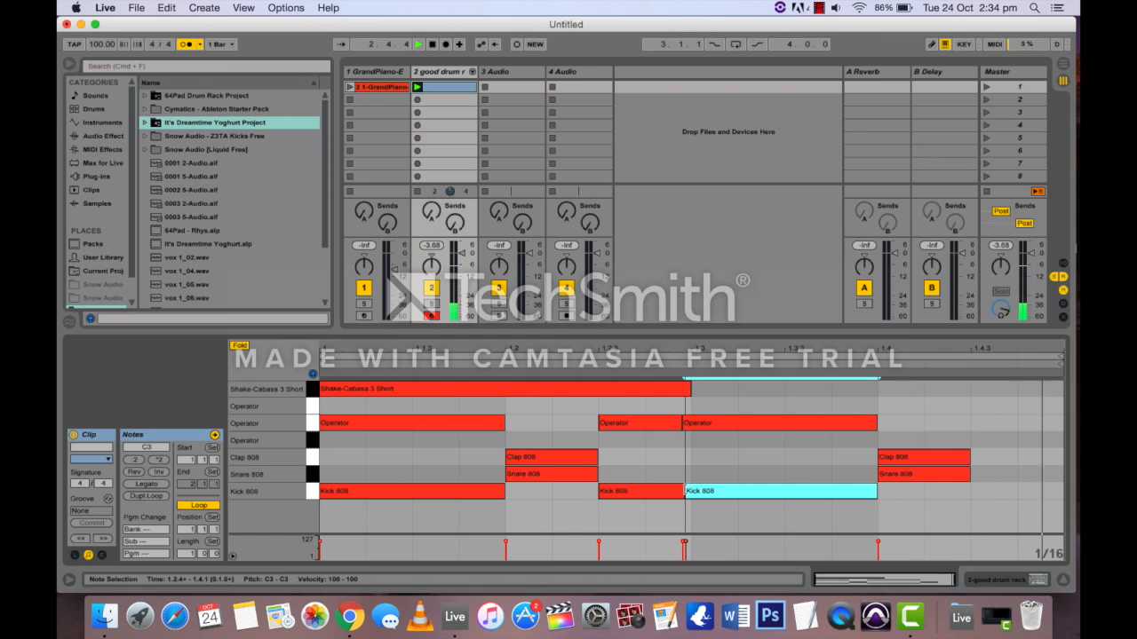
Shorten the Kick 808 and E3 Operator notes at 1.2.3 slightly and fine-tune the starts of the notes that follow them.
left_click(675, 490)
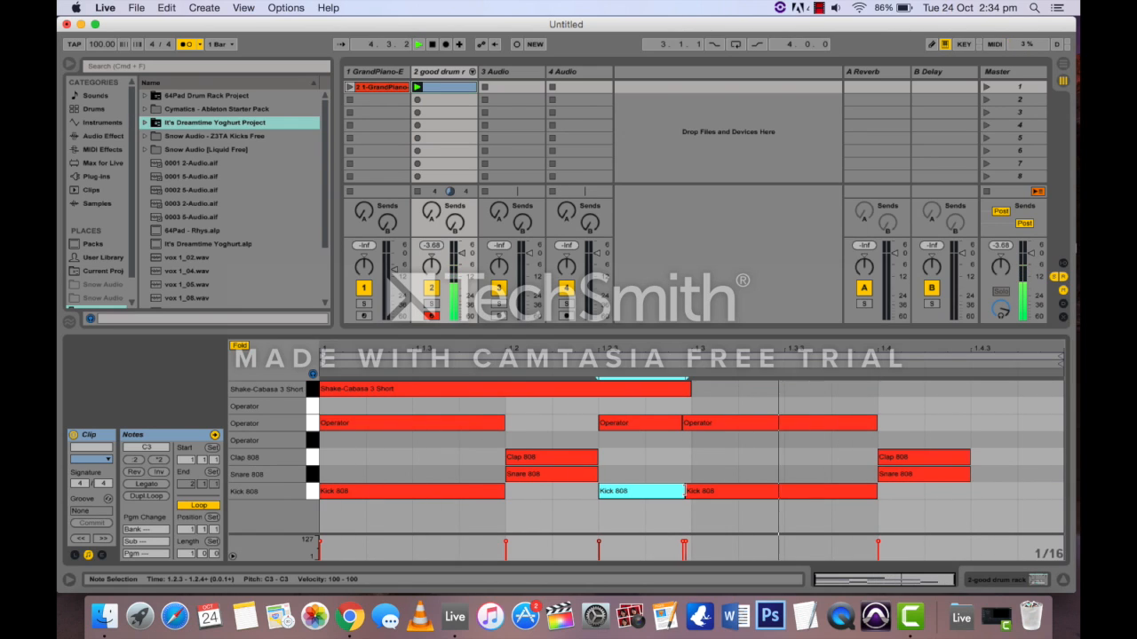
left_click(680, 426)
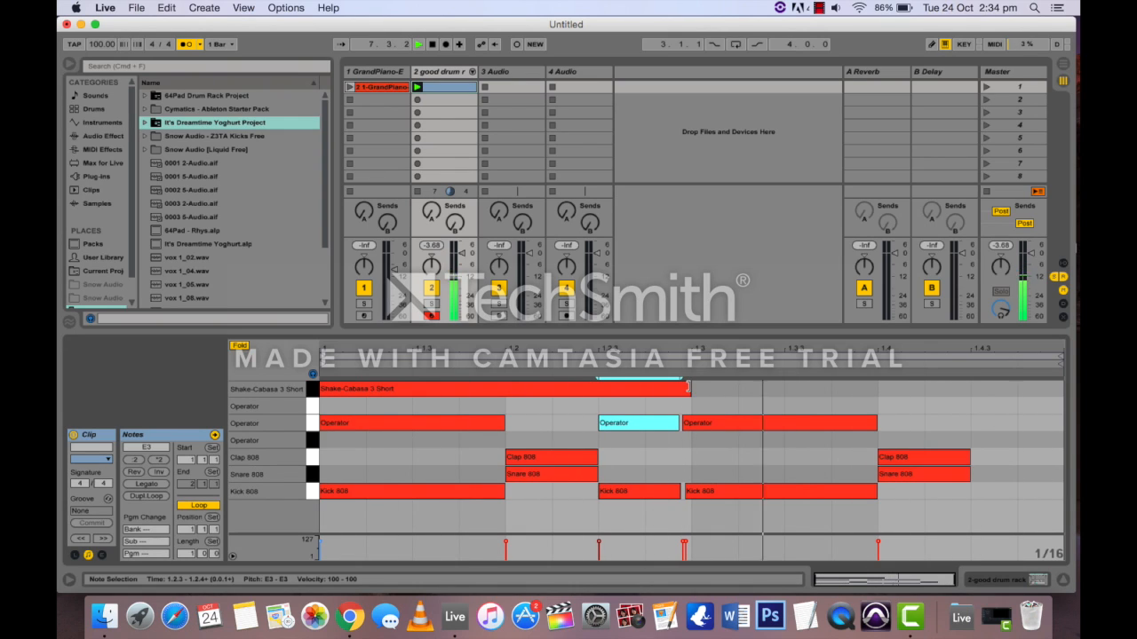
left_click(695, 491)
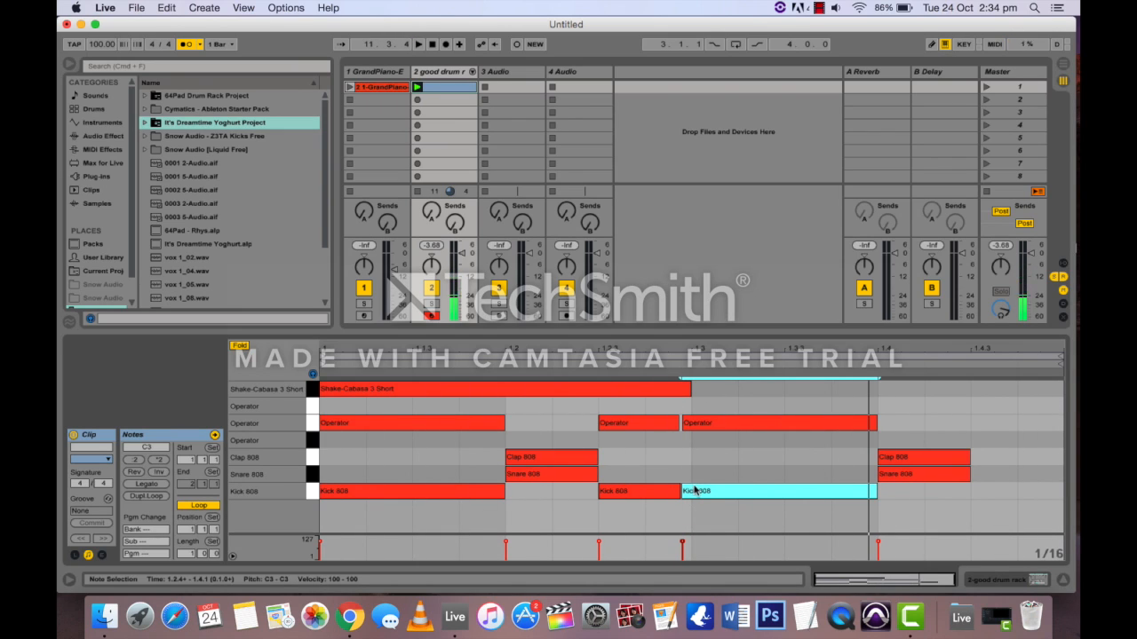
left_click(697, 423)
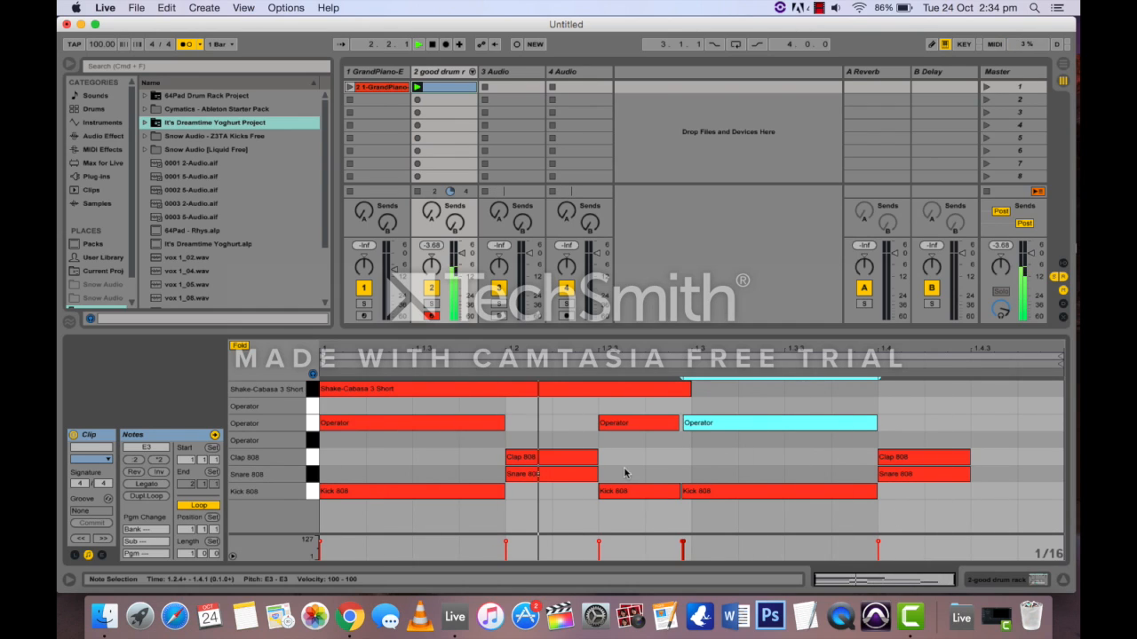
Shift the clap and snare notes on beats 2 and 4 slightly later, off the grid.
left_click(541, 475)
left_click_drag(539, 480, 527, 463)
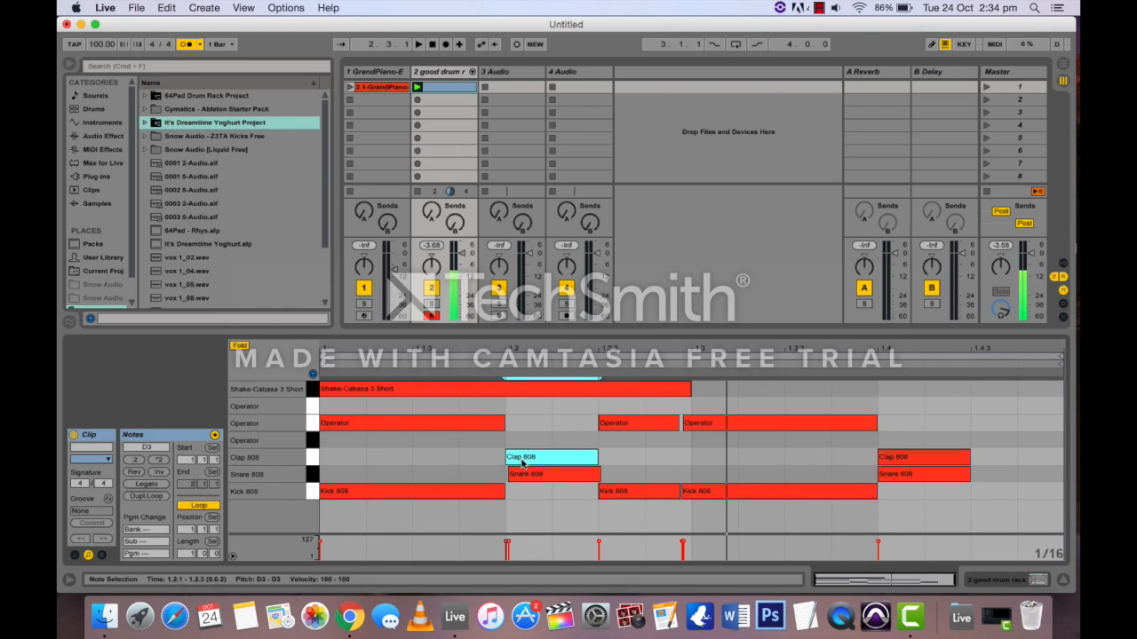
left_click_drag(915, 461, 906, 474)
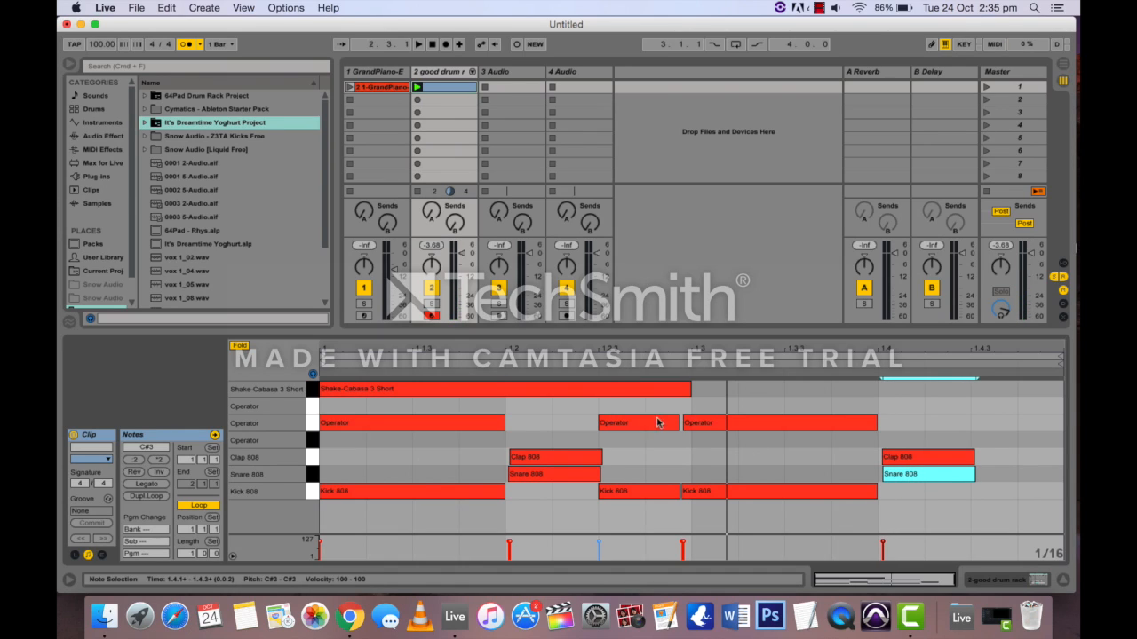
Lower the E3 Operator velocities to 84 on beat 1 and 74 just before beat 3, and reduce the one at 1.2.3.
left_click(699, 426)
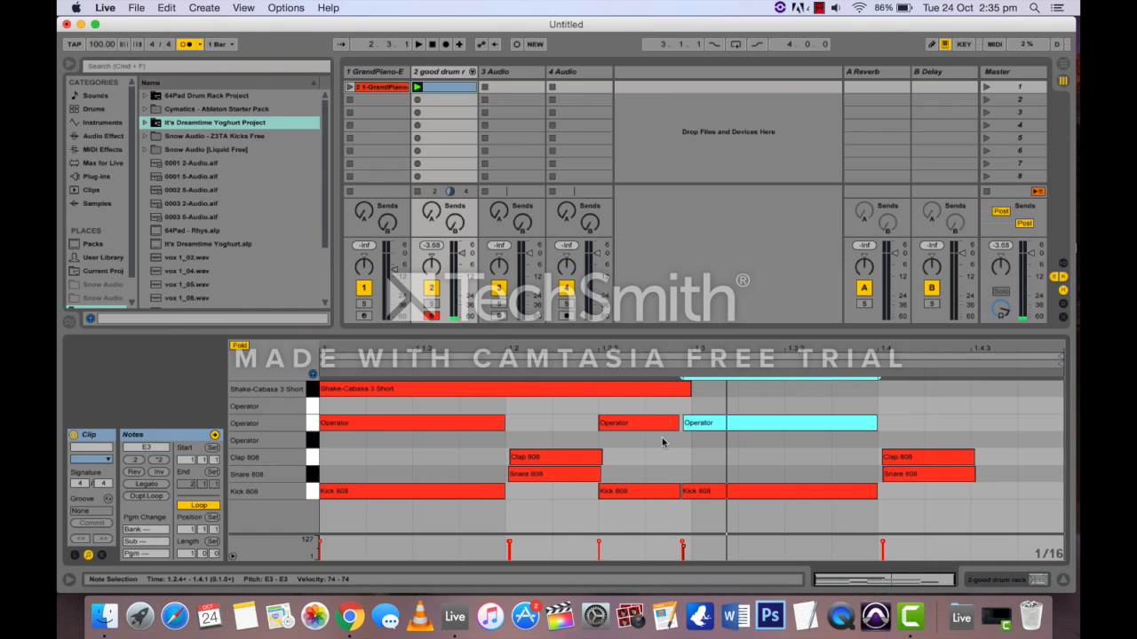
left_click(484, 424)
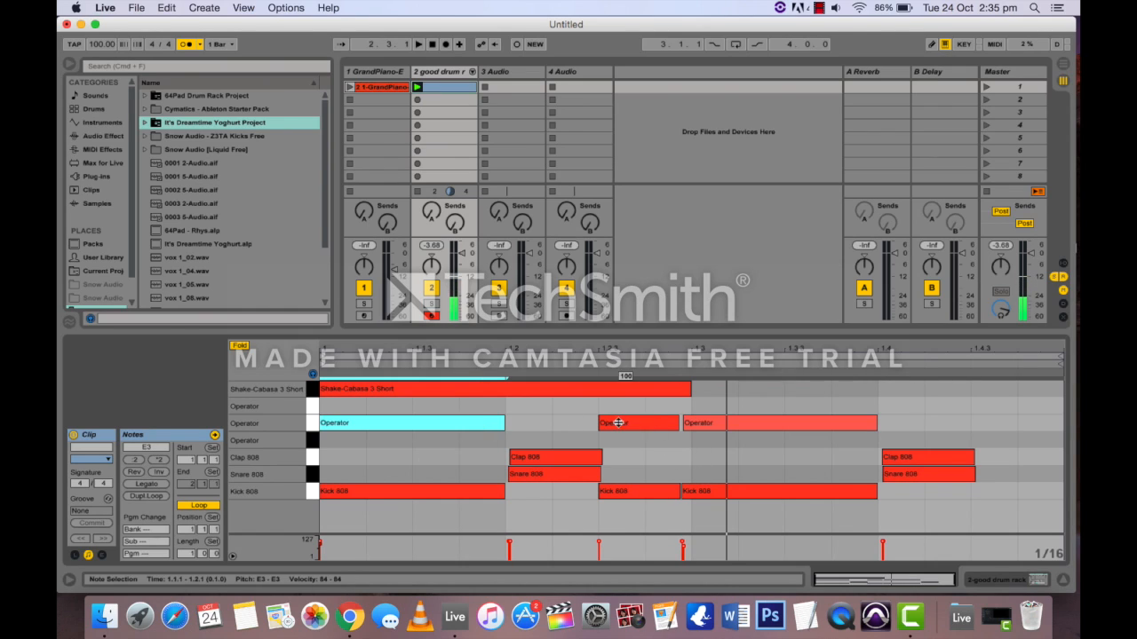
left_click_drag(619, 424, 618, 437)
Lower the snare velocity to 85 on beat 2 and 80 on beat 4, and set the beat 4 clap to 98.
mouse_move(559, 457)
left_mouse_down()
mouse_move(559, 446)
mouse_move(558, 472)
left_mouse_up()
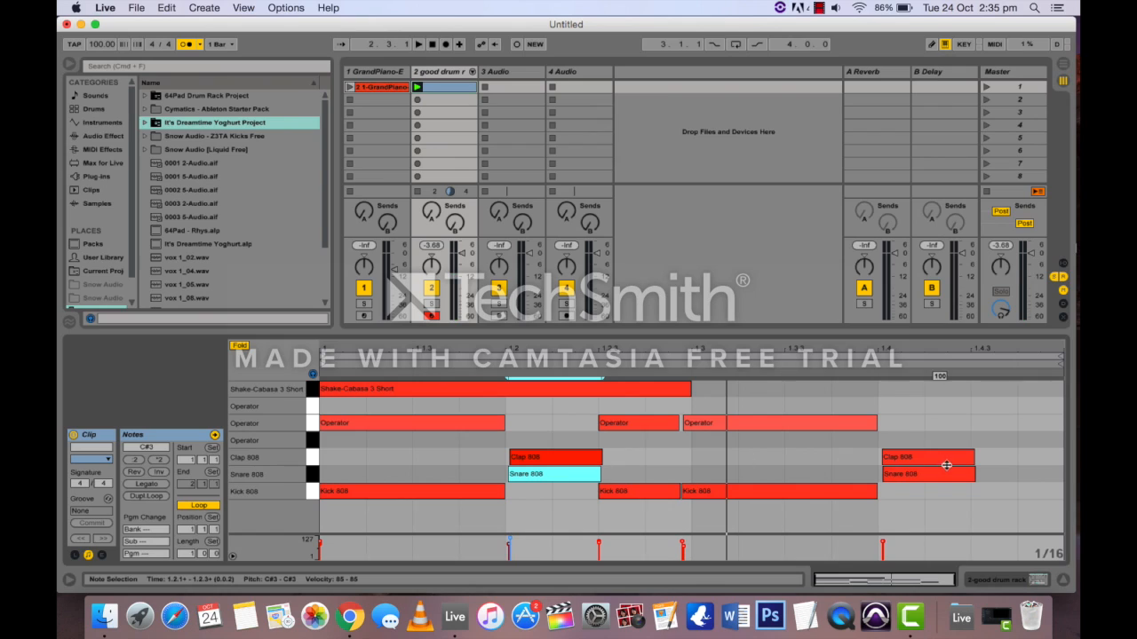
left_click_drag(930, 460, 930, 461)
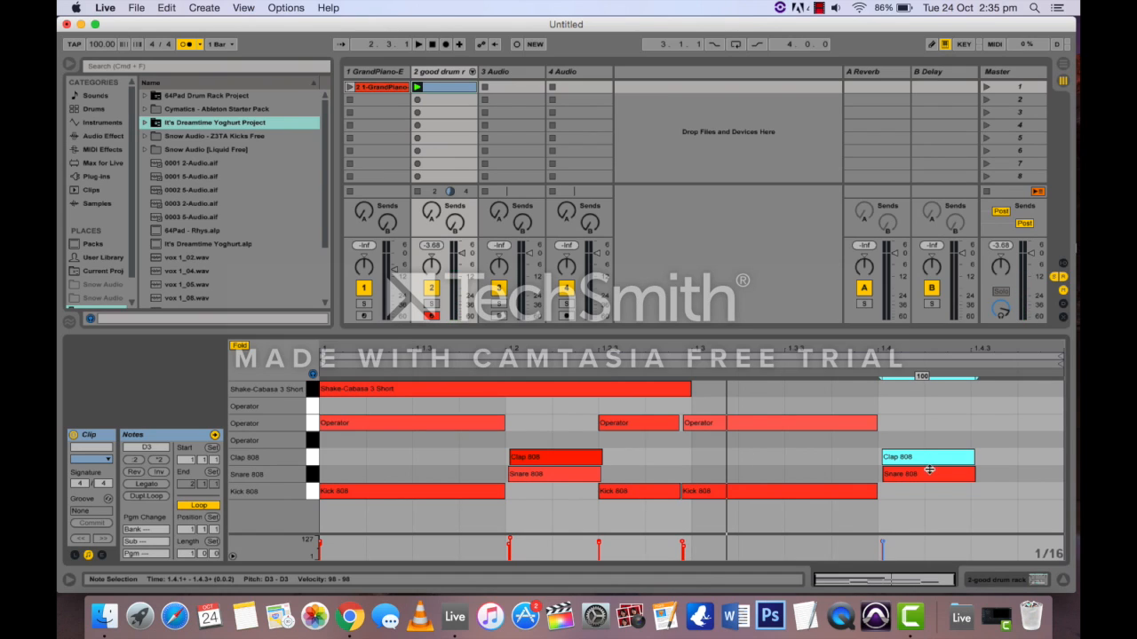
left_click(929, 470)
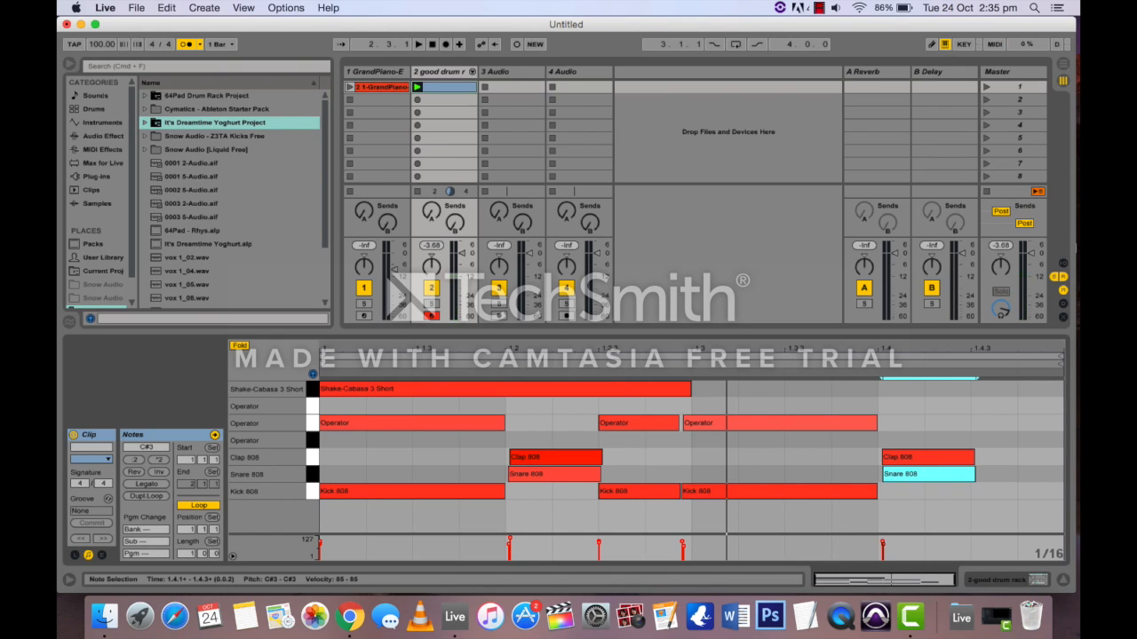
left_click_drag(929, 469, 928, 471)
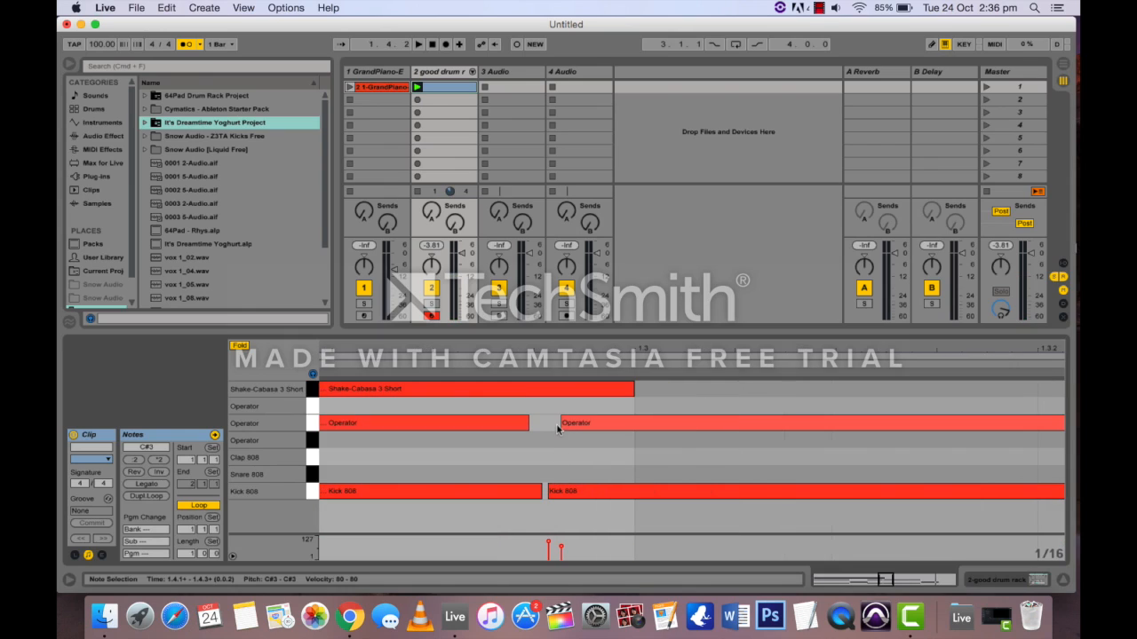
Align the Operator note's start with the kick just before 1.3.1, shorten the 1.2.3 kick to match the Operator, and play the beat.
left_click_drag(563, 422, 548, 422)
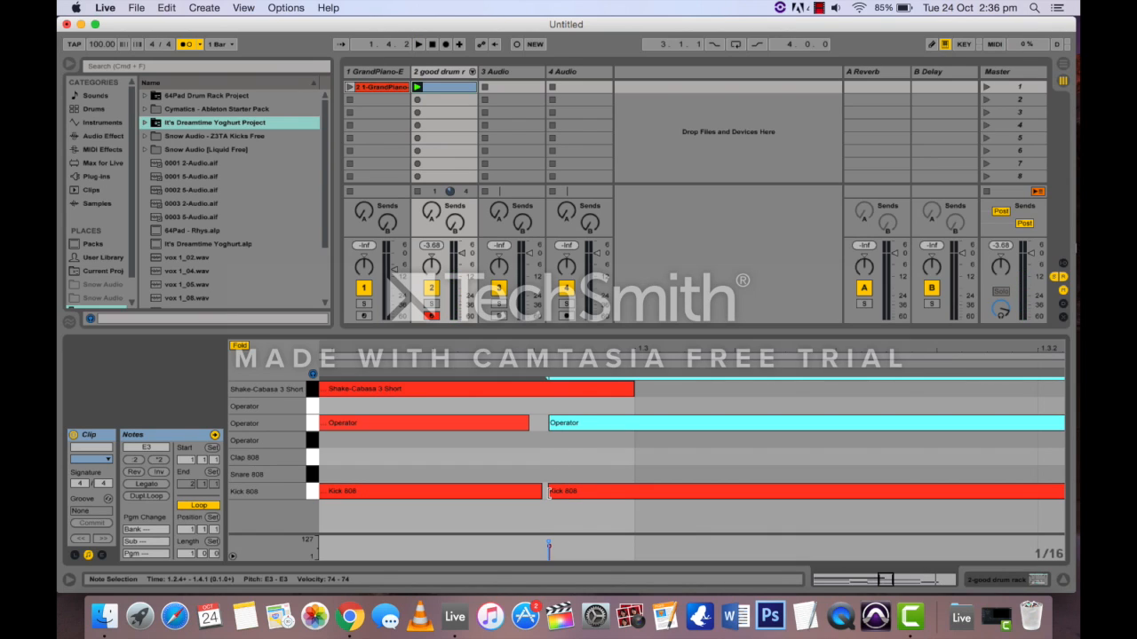
left_click_drag(538, 491, 527, 491)
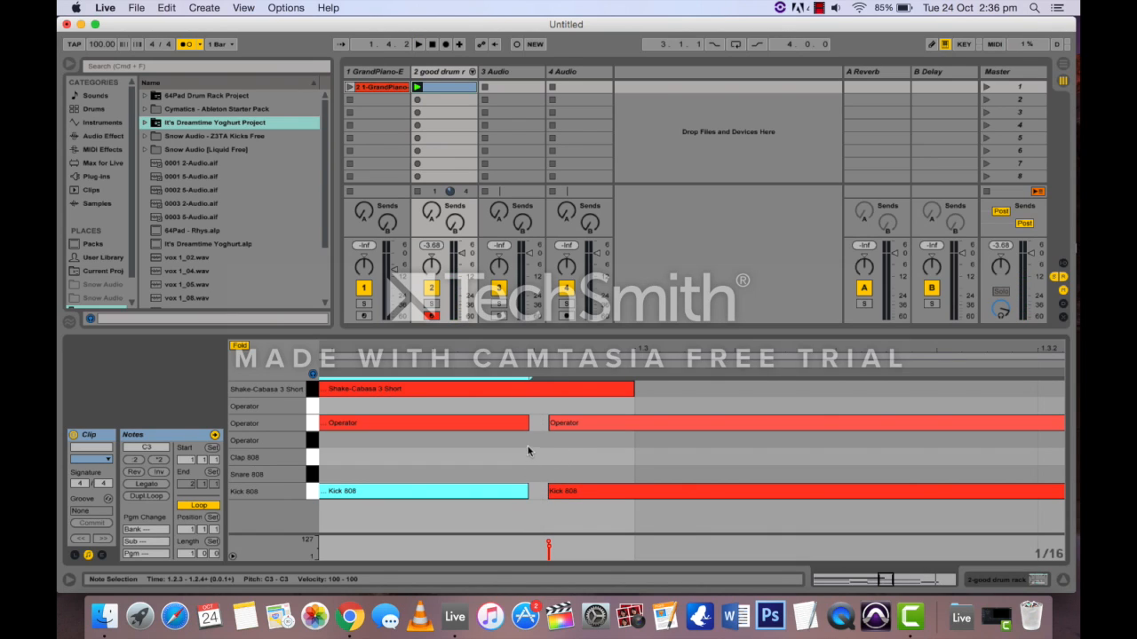
left_click(527, 451)
key("space")
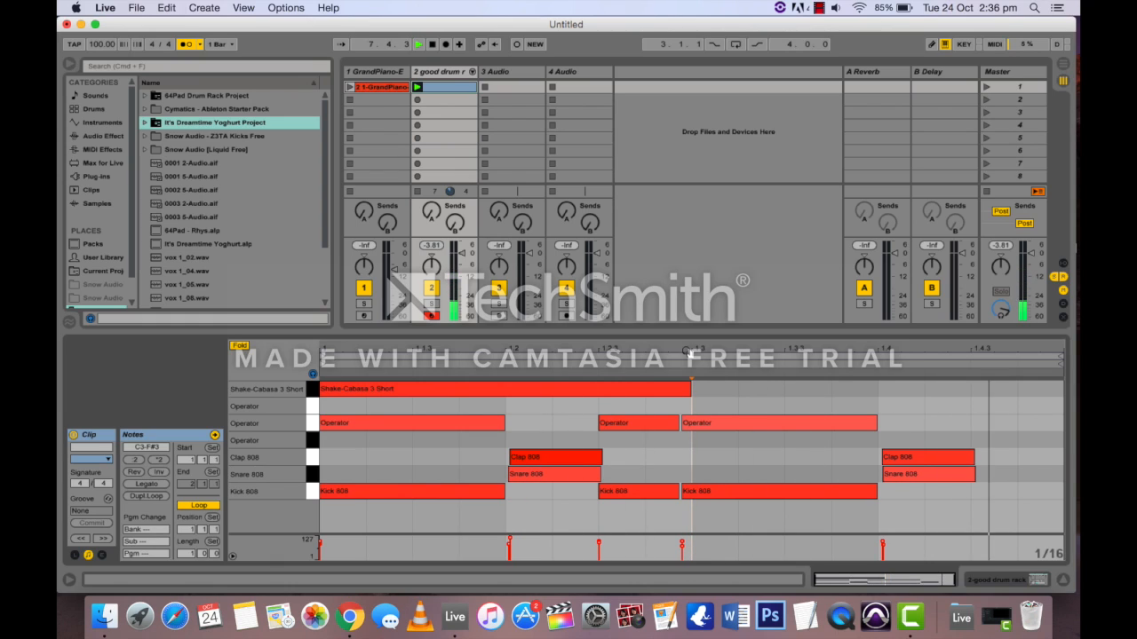
key("space")
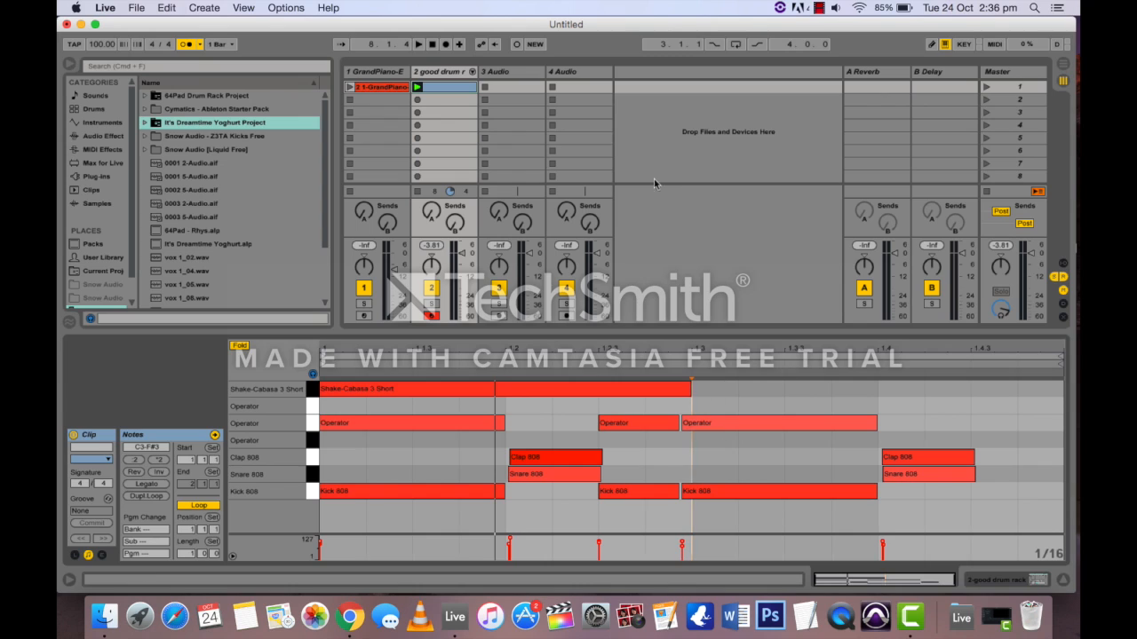
Select the 3 Audio track, show the track input/output routing and enlarge the session mixer area.
left_click(496, 73)
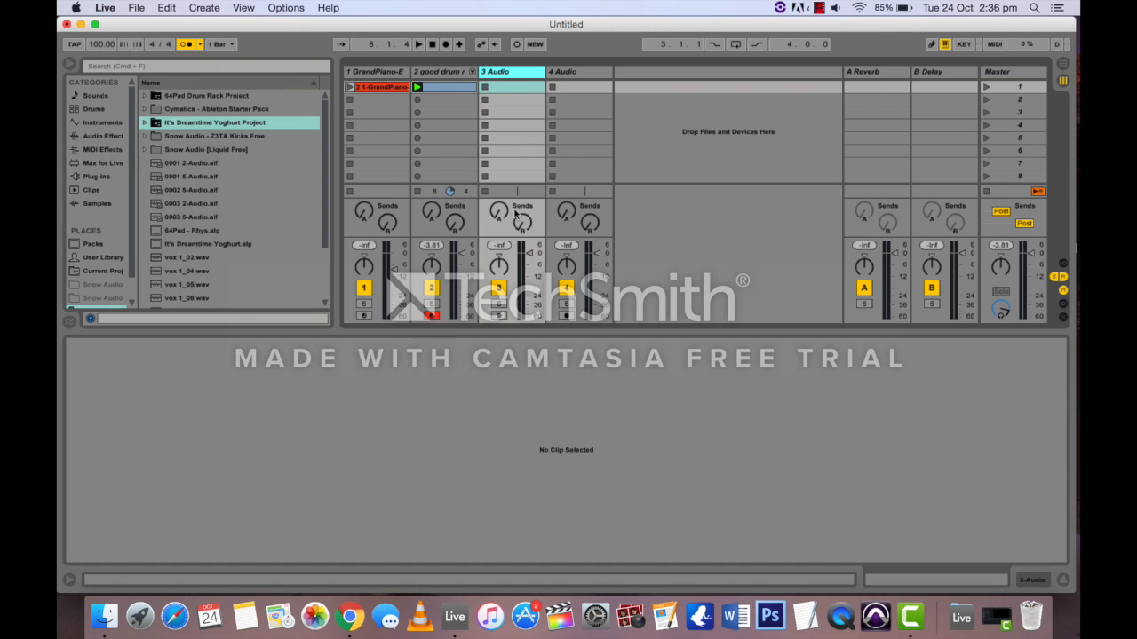
left_click(1064, 265)
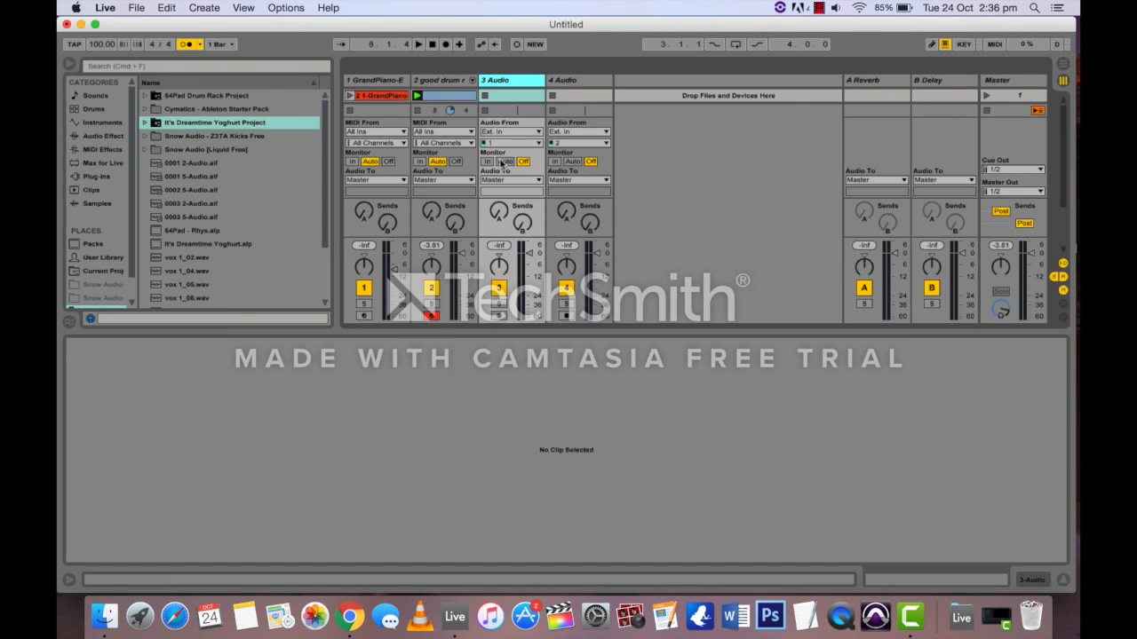
left_click_drag(590, 332, 576, 432)
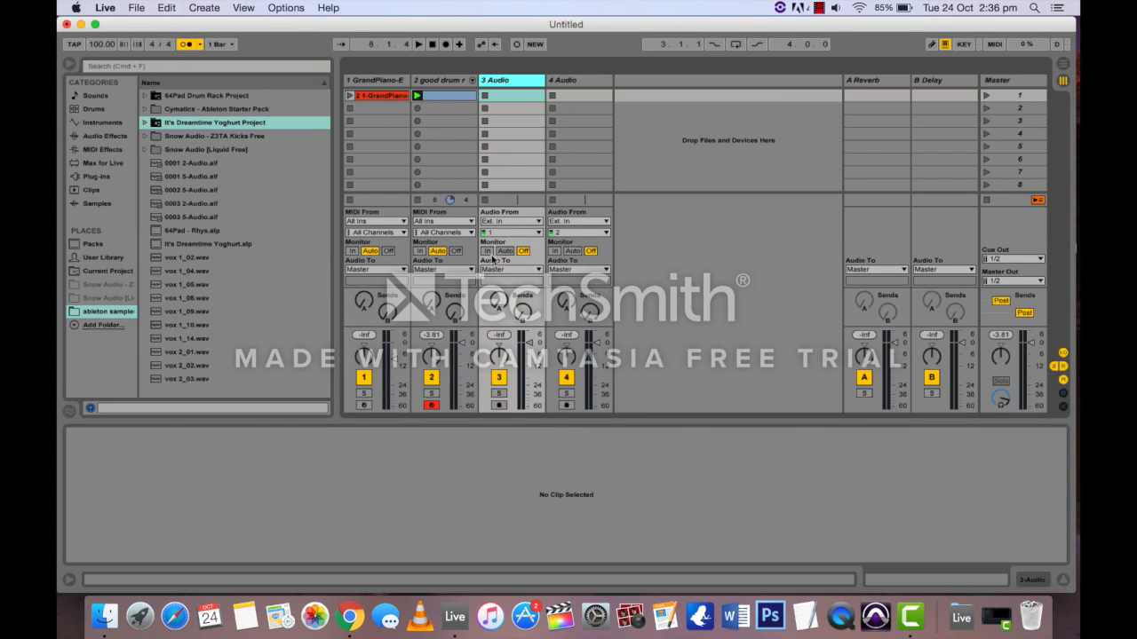
left_click(533, 342)
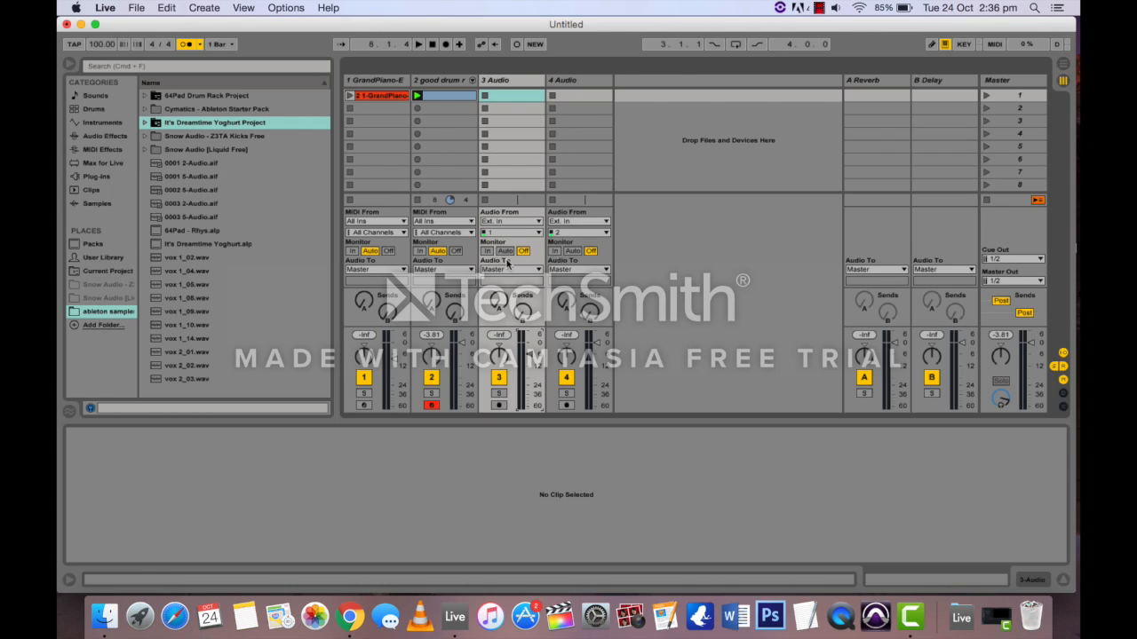
Arm the 3 Audio track and record a four-bar audio clip into its first slot over the drum beat.
left_click(499, 405)
left_click(484, 96)
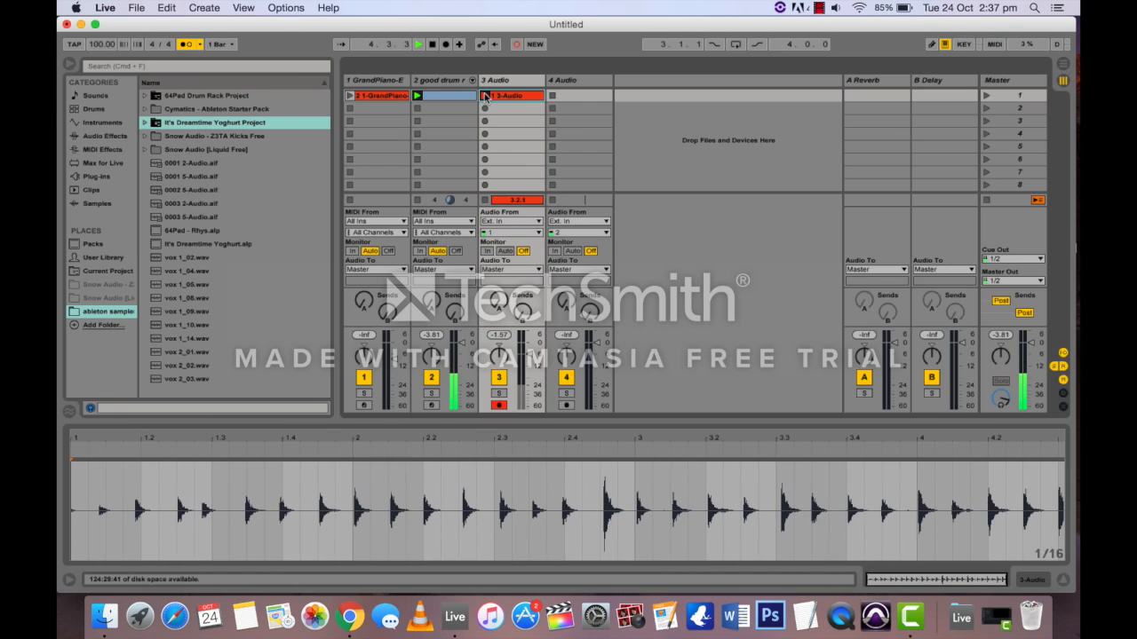
key("space")
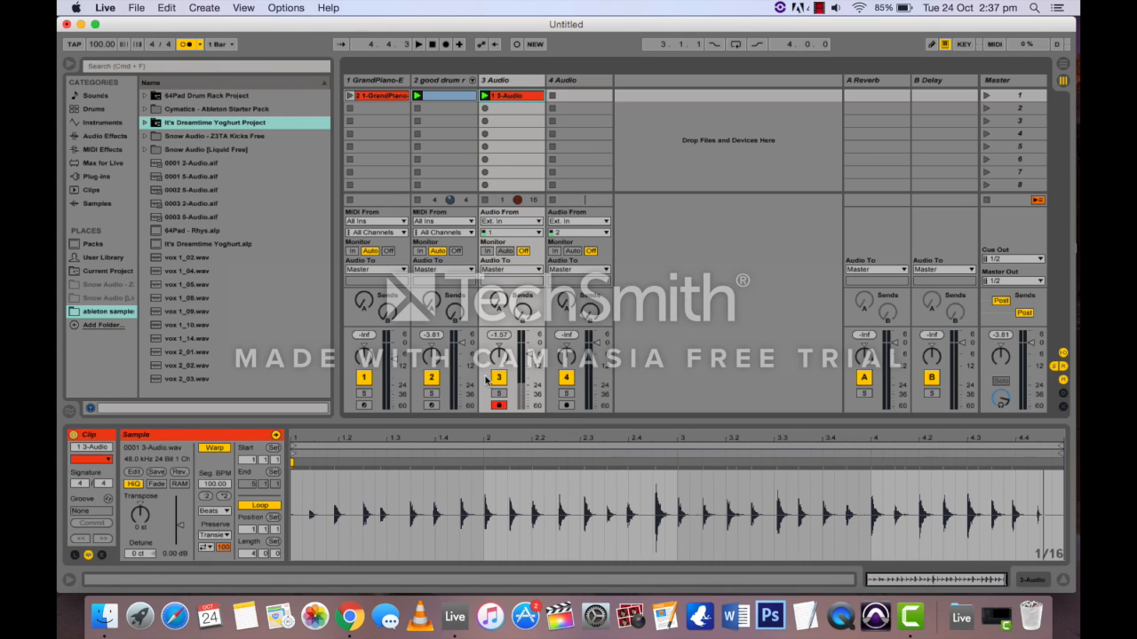
Arm the drum track instead of 3 Audio, and play the recorded clip while moving its loop start to 3.1.1.
left_click(432, 405)
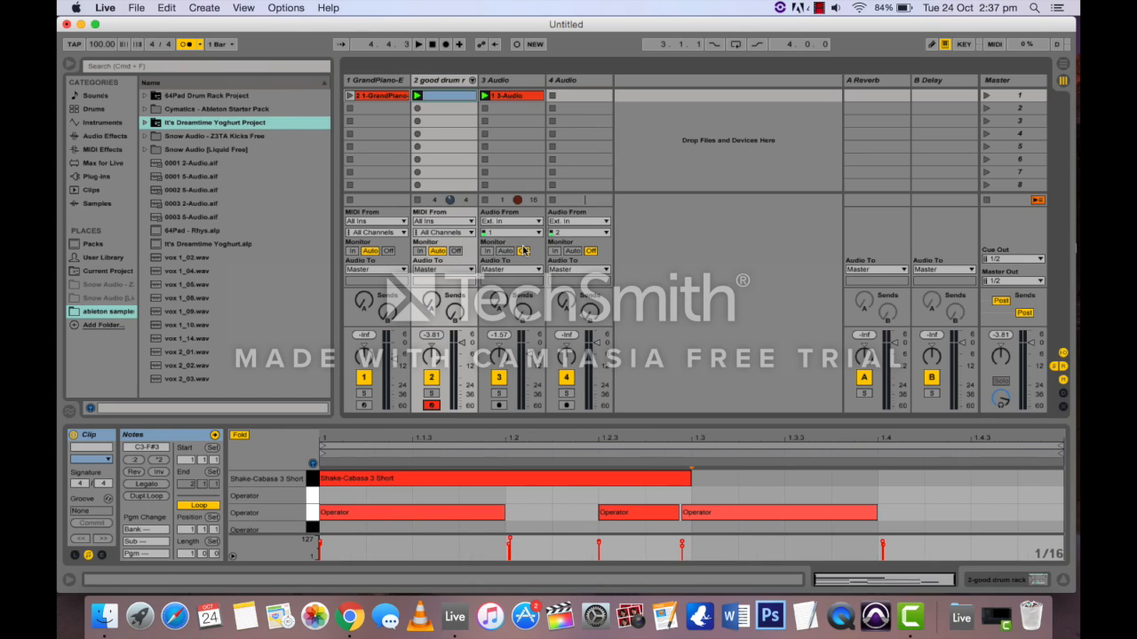
left_click(509, 96)
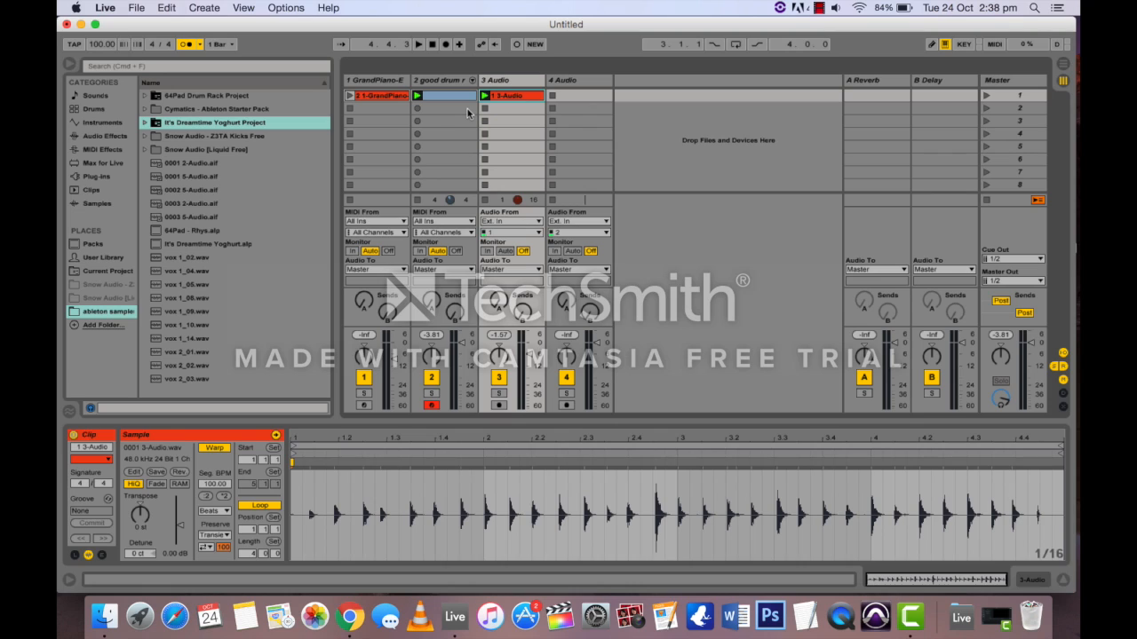
key("space")
left_click_drag(293, 465, 675, 465)
key("space")
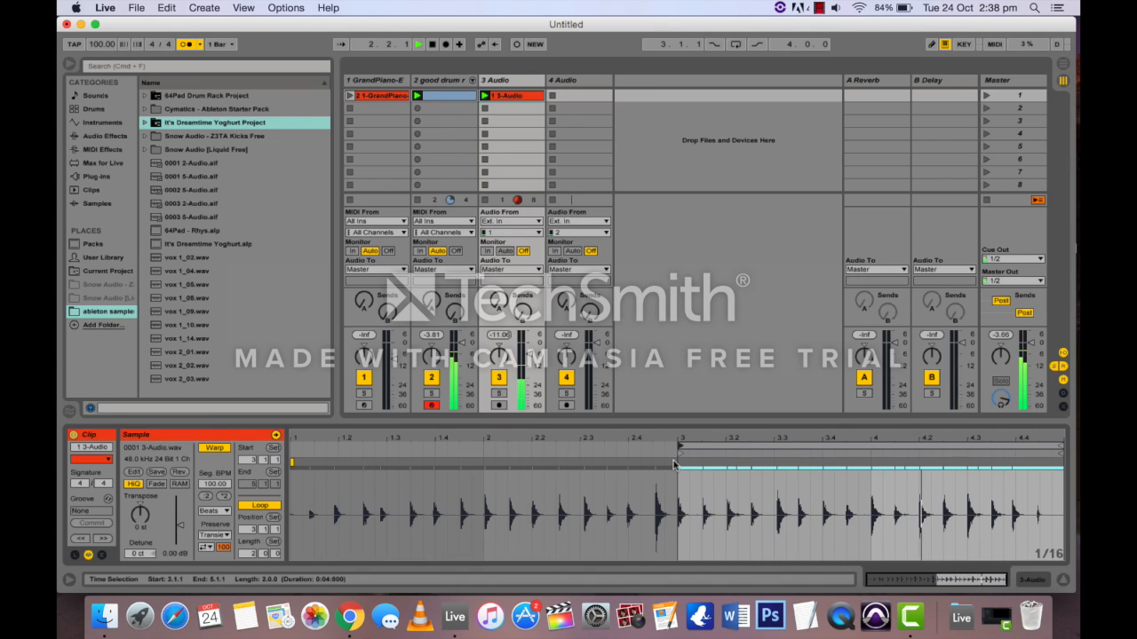
key("space")
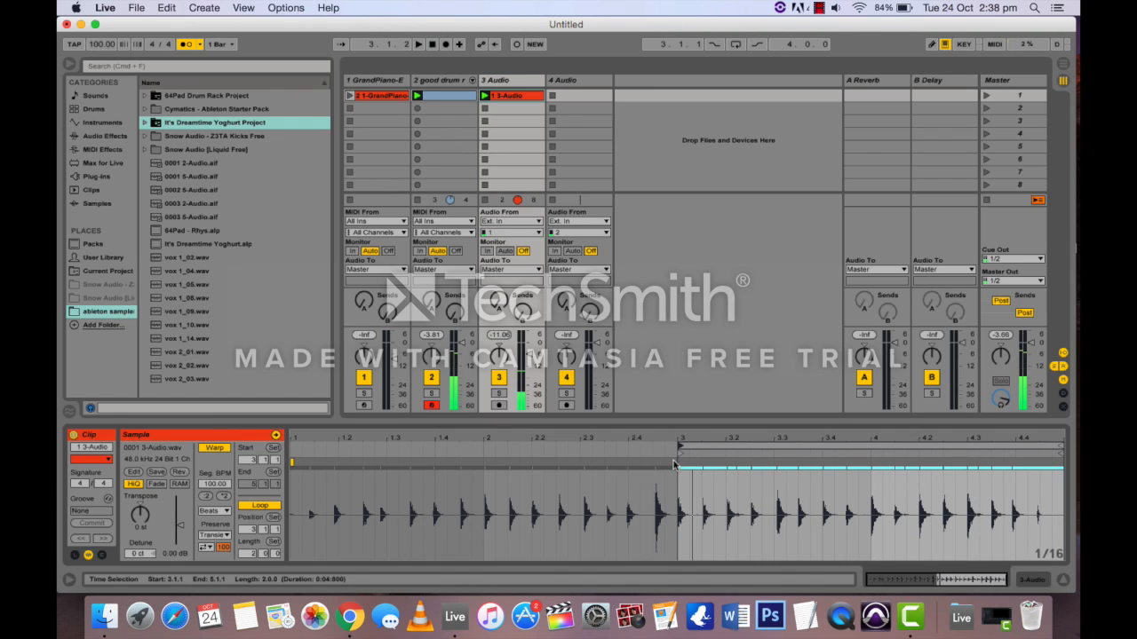
Set the recorded clip's loop end to 4.1.1 and crop the sample to that one-bar loop.
left_click_drag(1060, 446, 867, 450)
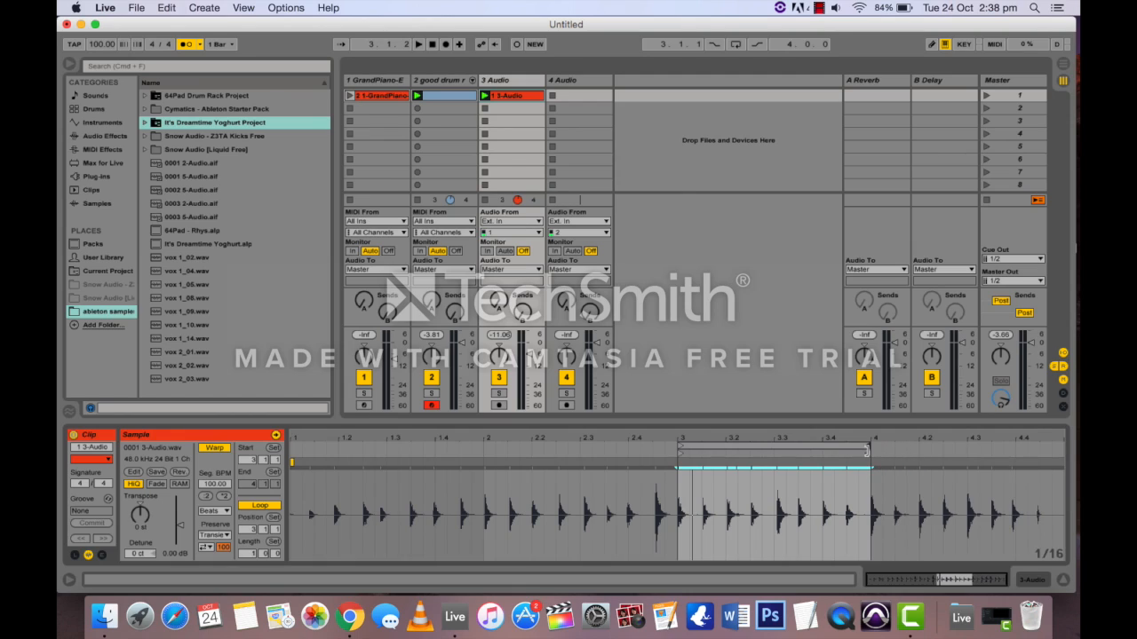
left_click(827, 469)
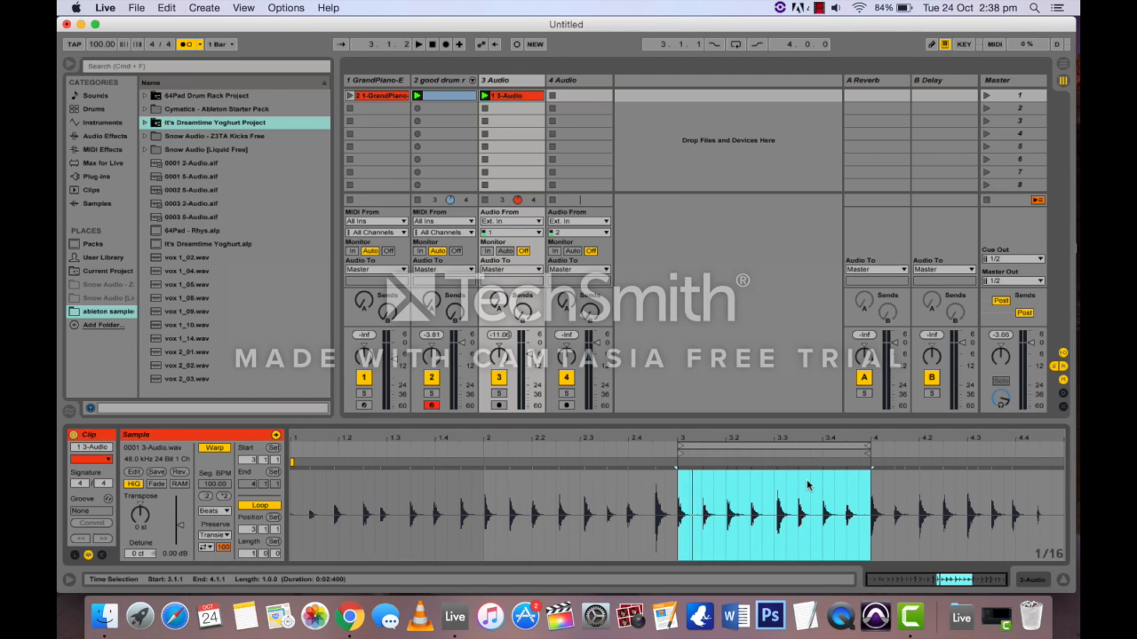
right_click(805, 484)
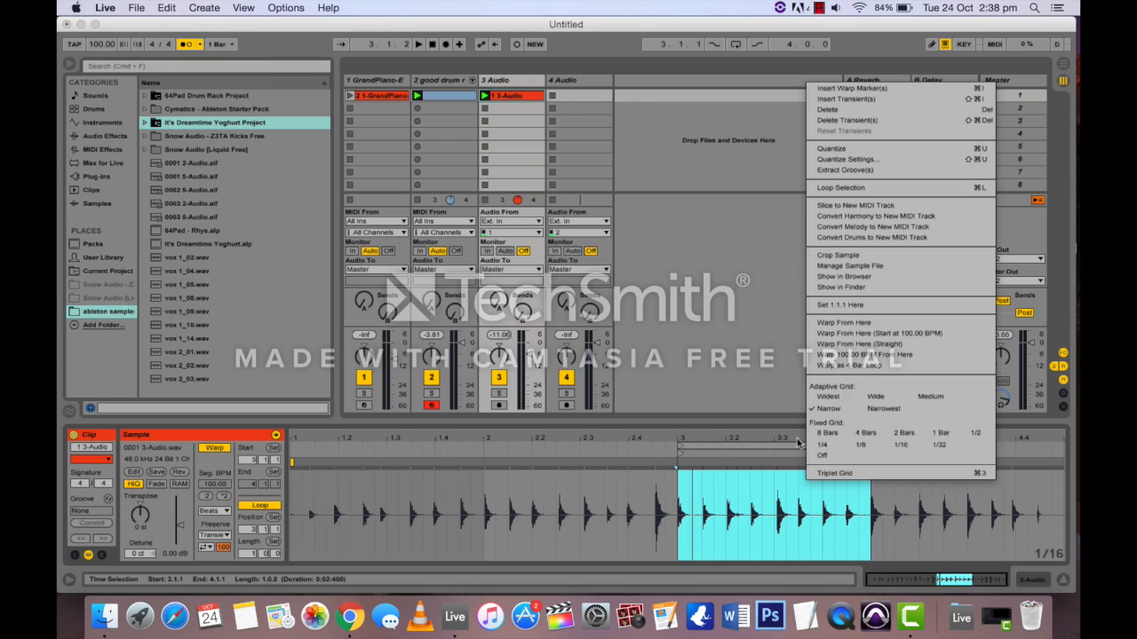
left_click(866, 260)
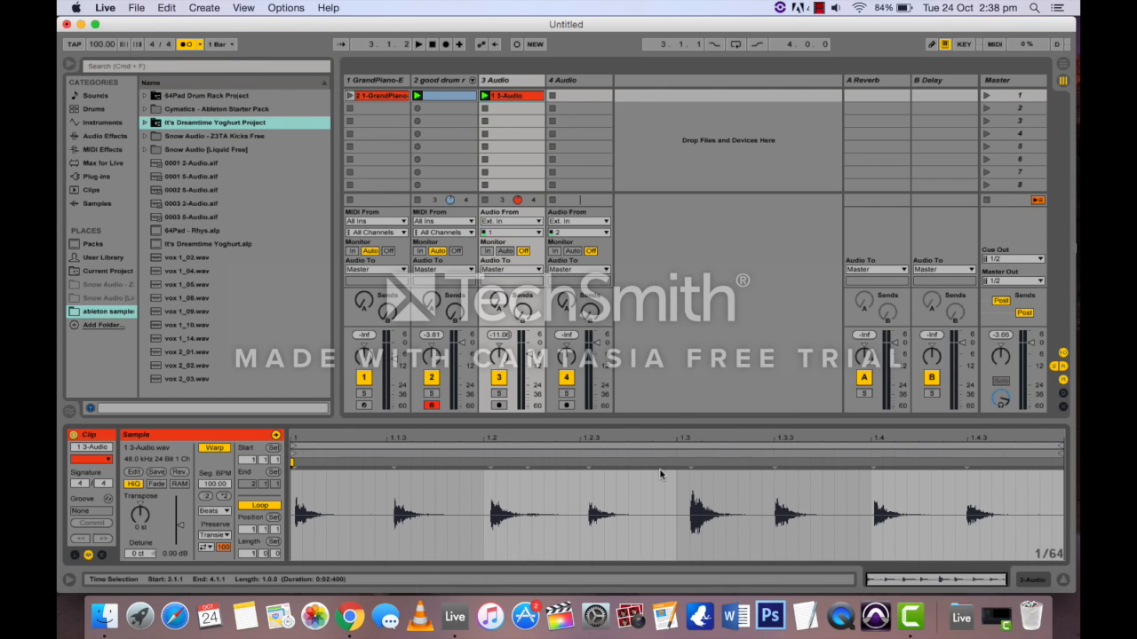
Quantize the recorded percussion clip to 1/16 with an adjusted quantize amount, using a fixed 1/16 grid, and play it back.
right_click(672, 499)
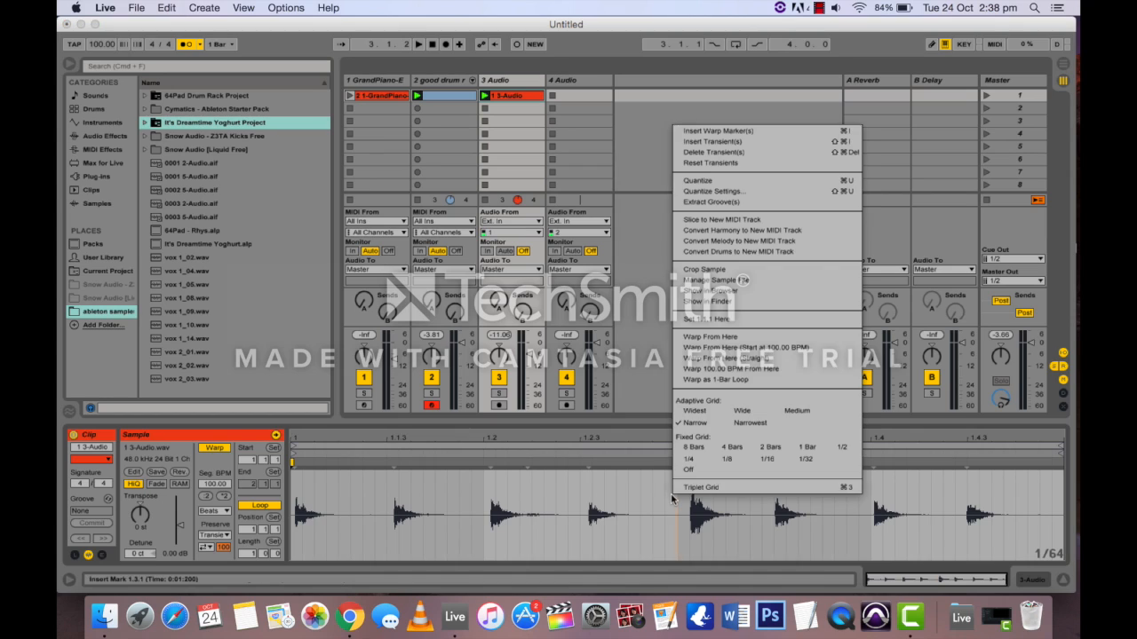
left_click(813, 193)
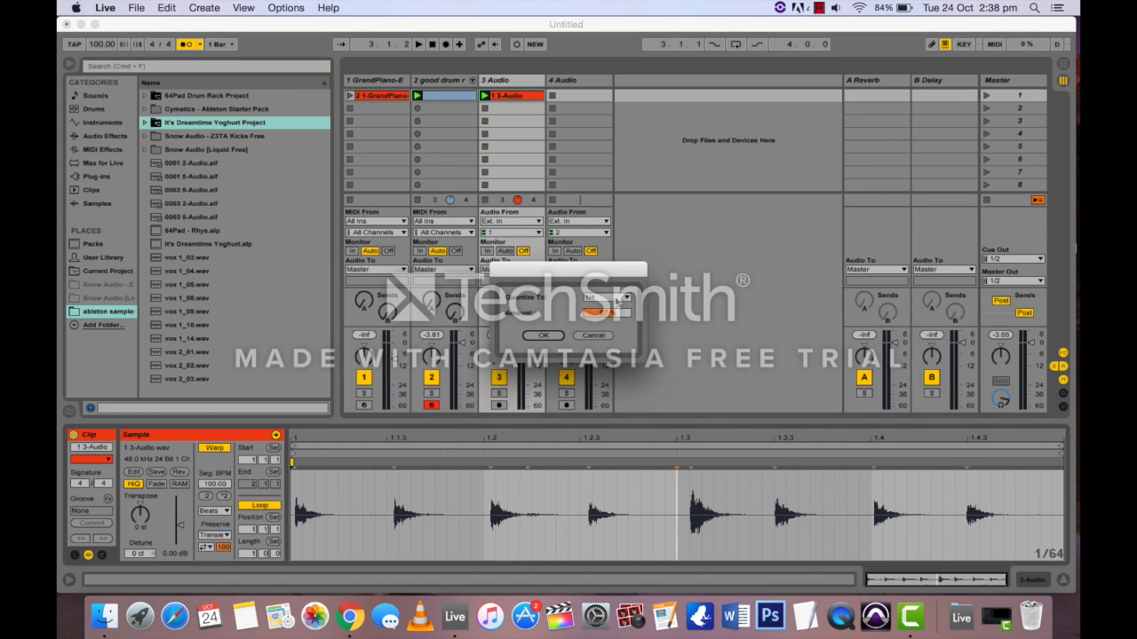
right_click(822, 511)
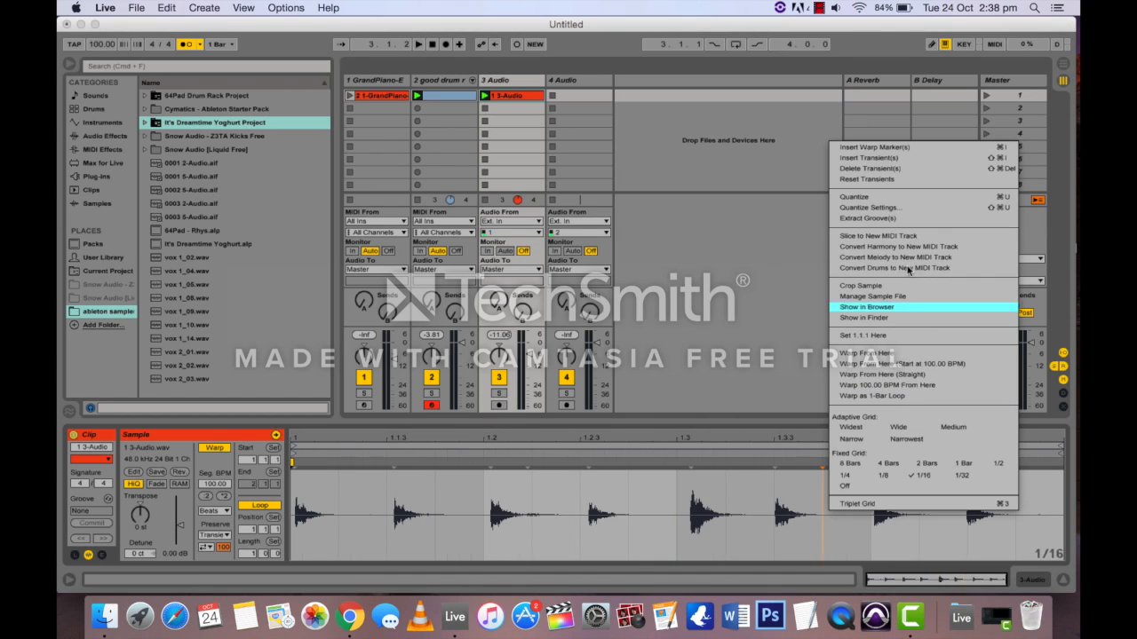
left_click(886, 212)
left_click(607, 297)
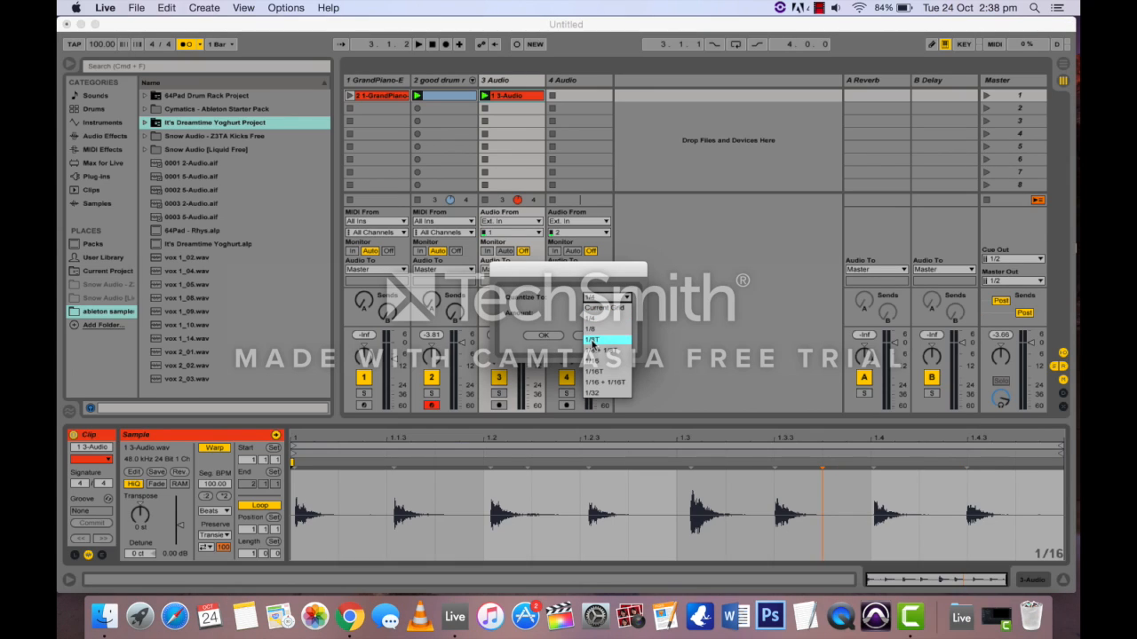
left_click(598, 360)
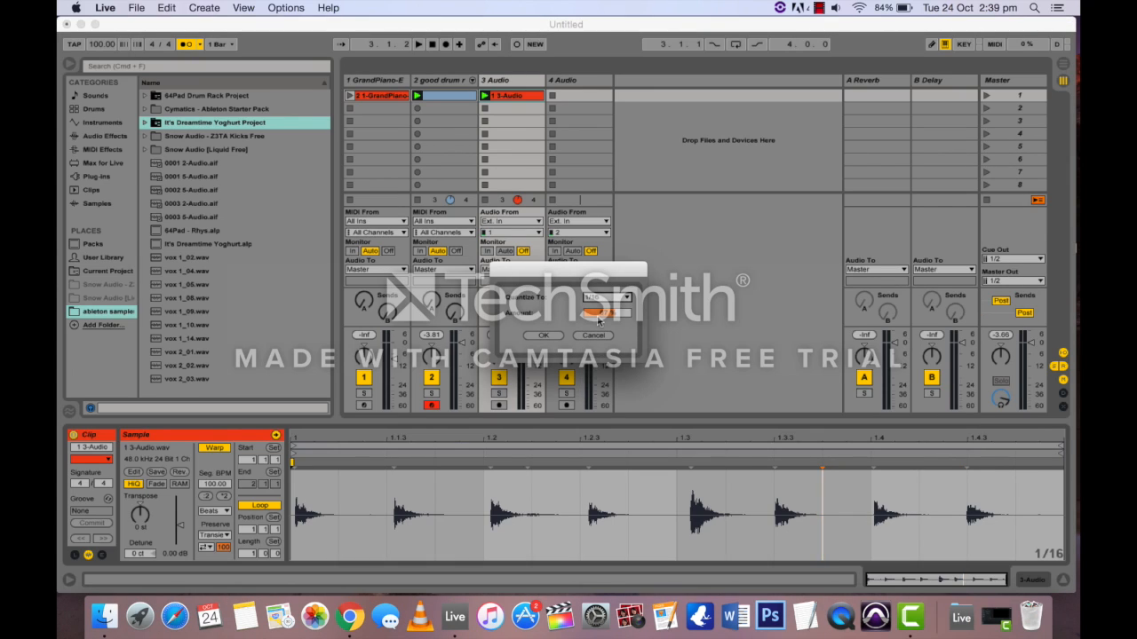
left_click(600, 315)
left_click_drag(599, 317, 599, 303)
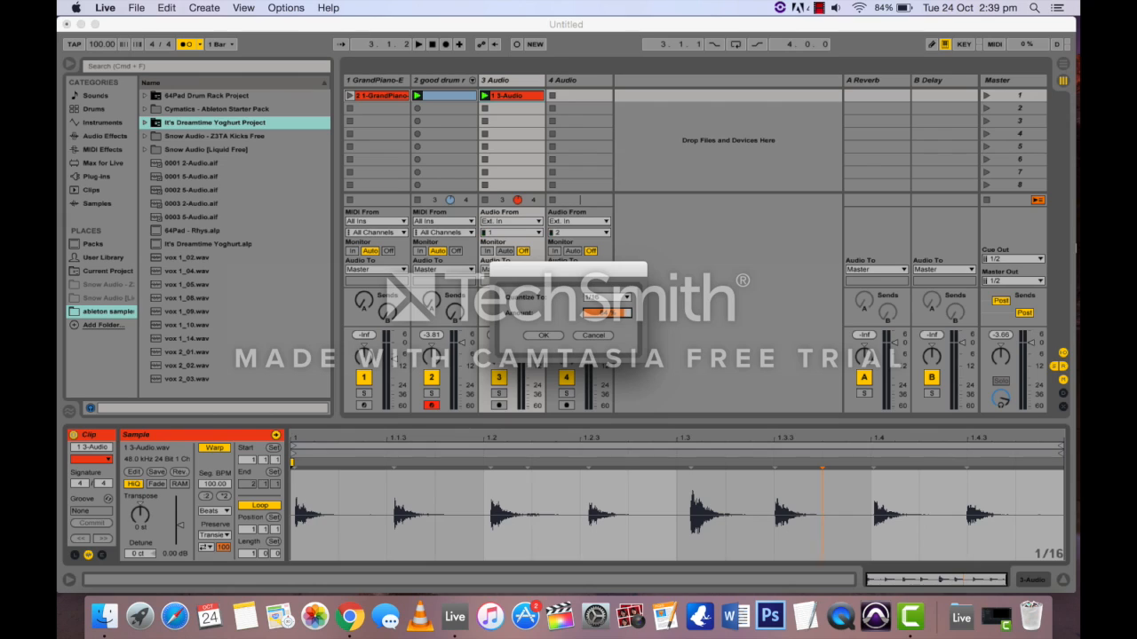
left_click(552, 337)
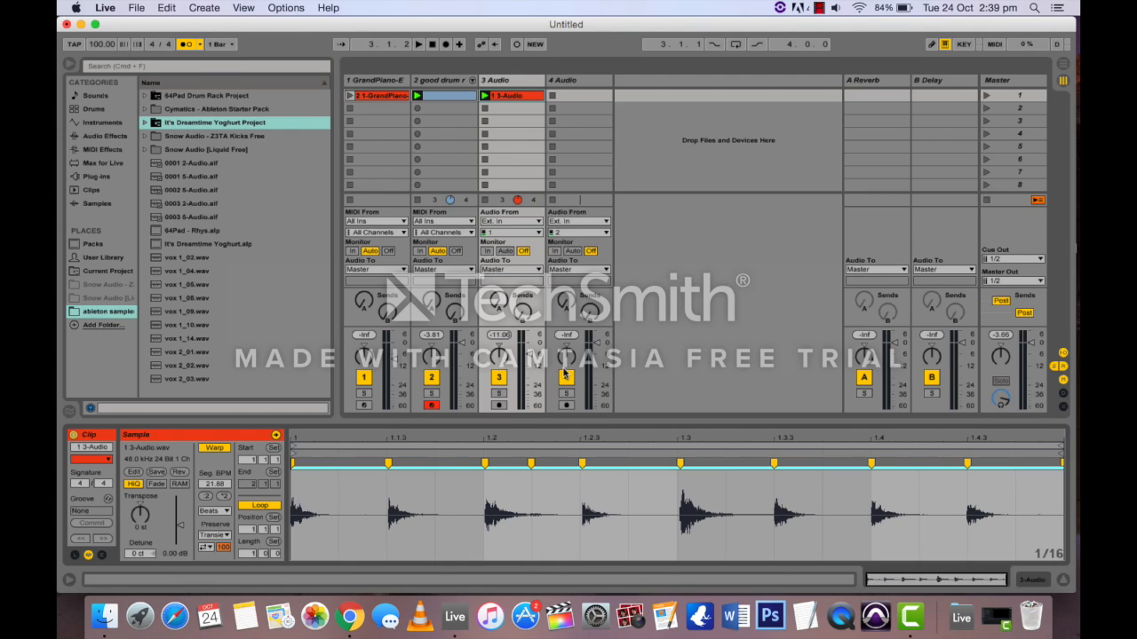
key("space")
Open the drum clip's notes and examine its shaker, Operator, clap, snare and kick rows.
left_click(1031, 579)
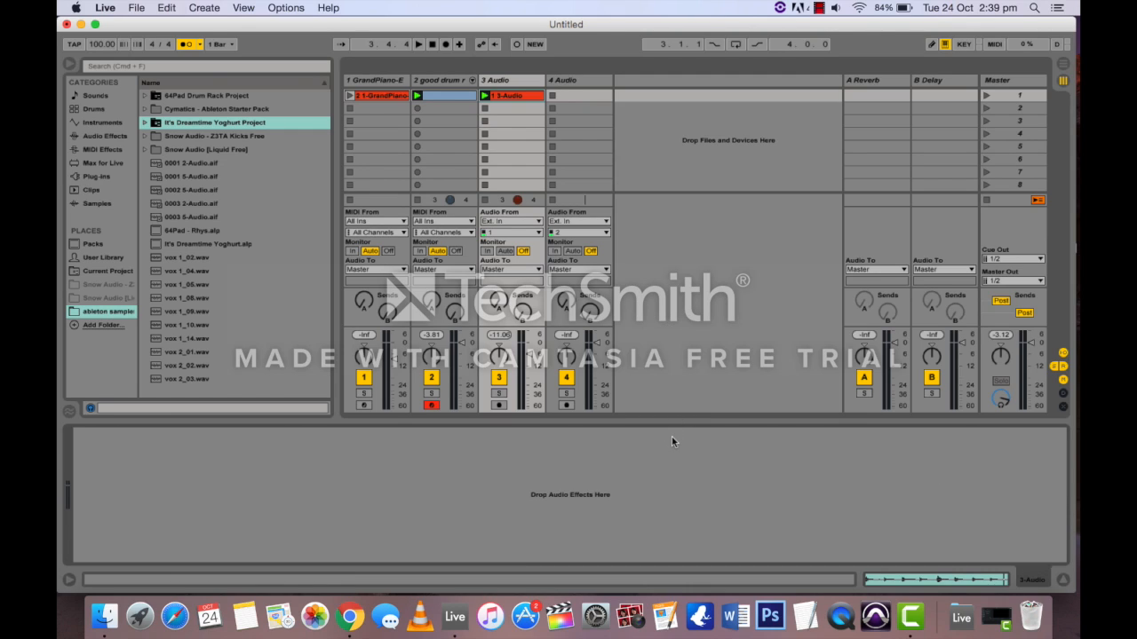
left_click(440, 98)
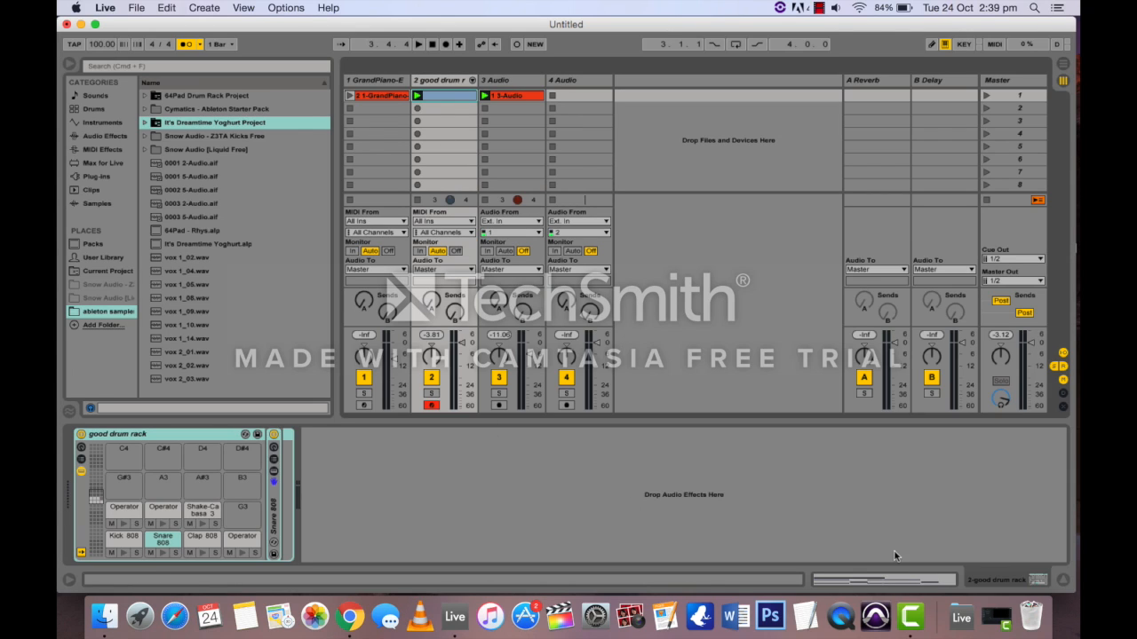
left_click(892, 577)
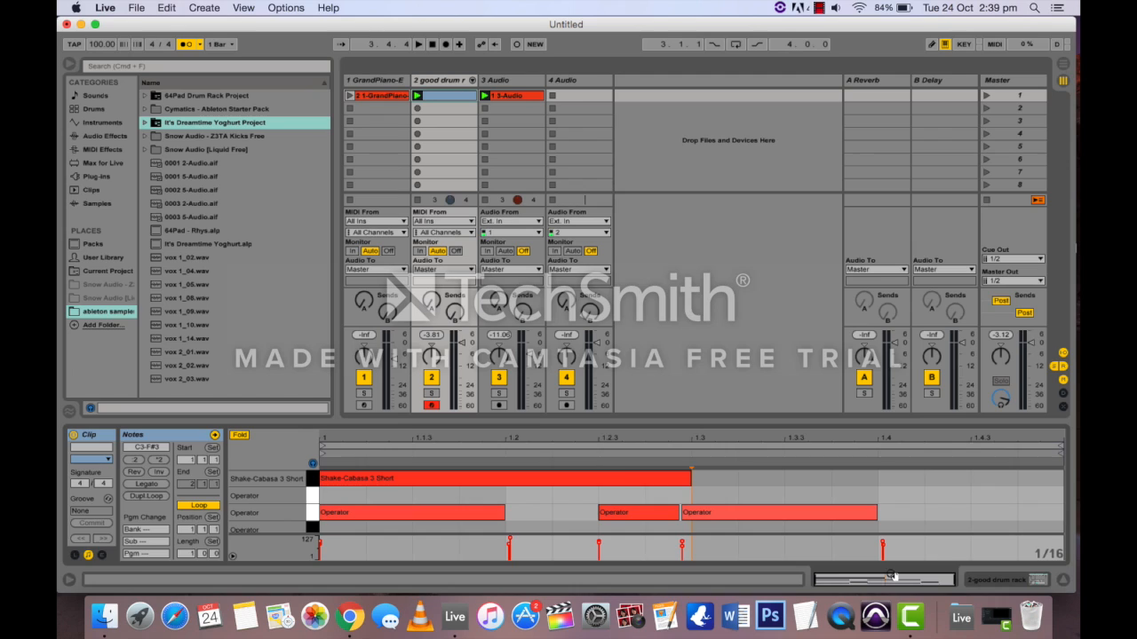
left_click(312, 513)
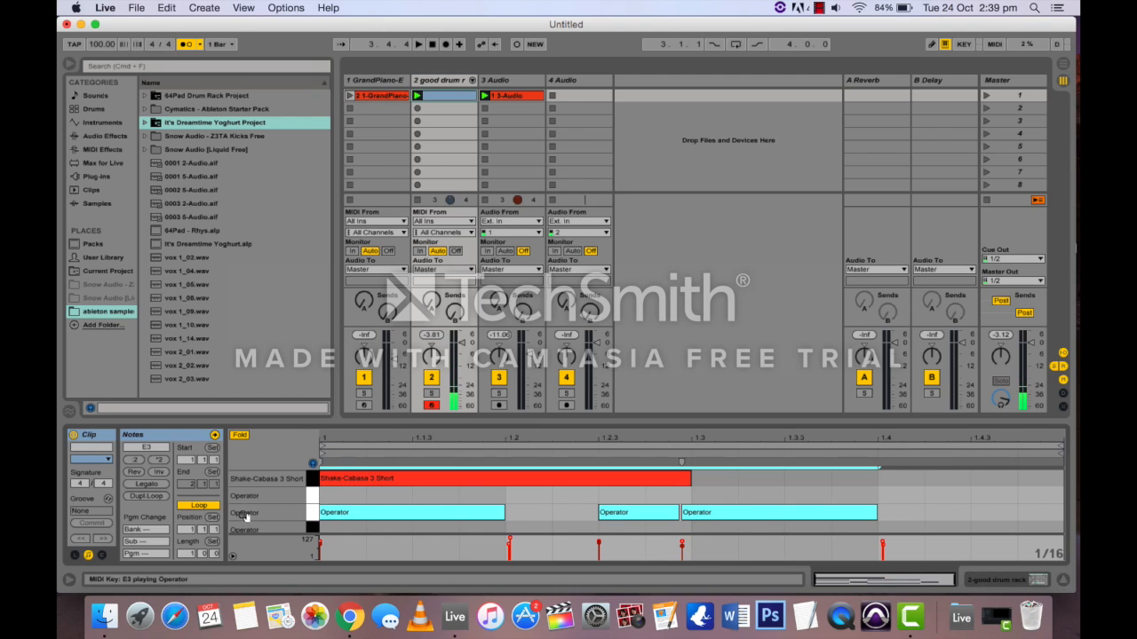
scroll(272, 500, "down", 5)
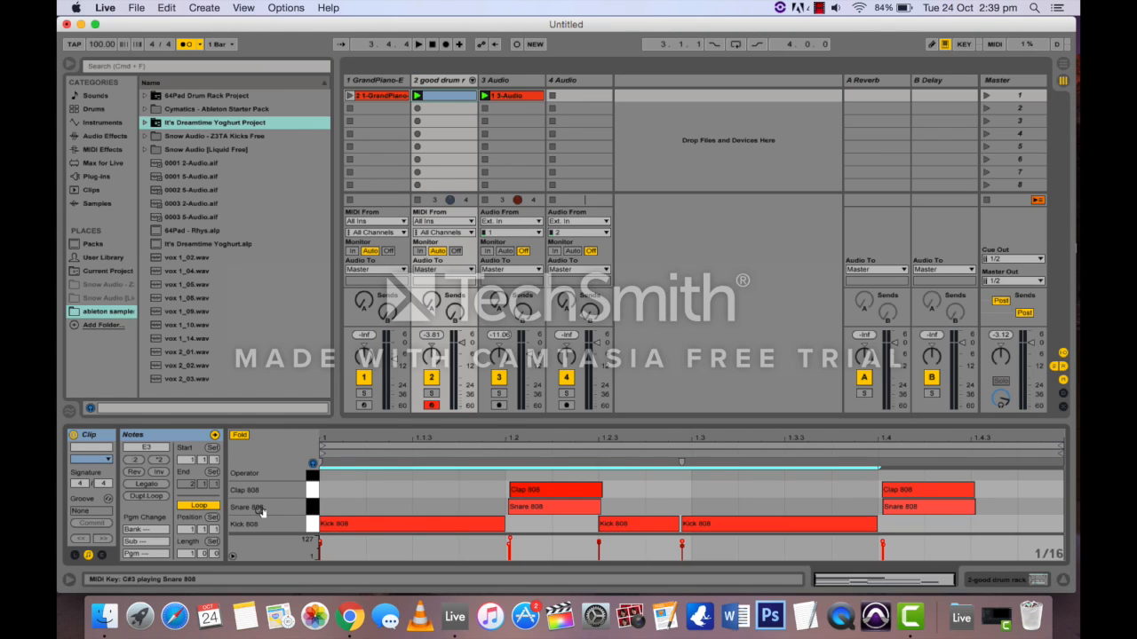
Try deleting all Kick 808 notes from the drum clip, undo the deletion and return to the drum rack's device view.
left_click(308, 525)
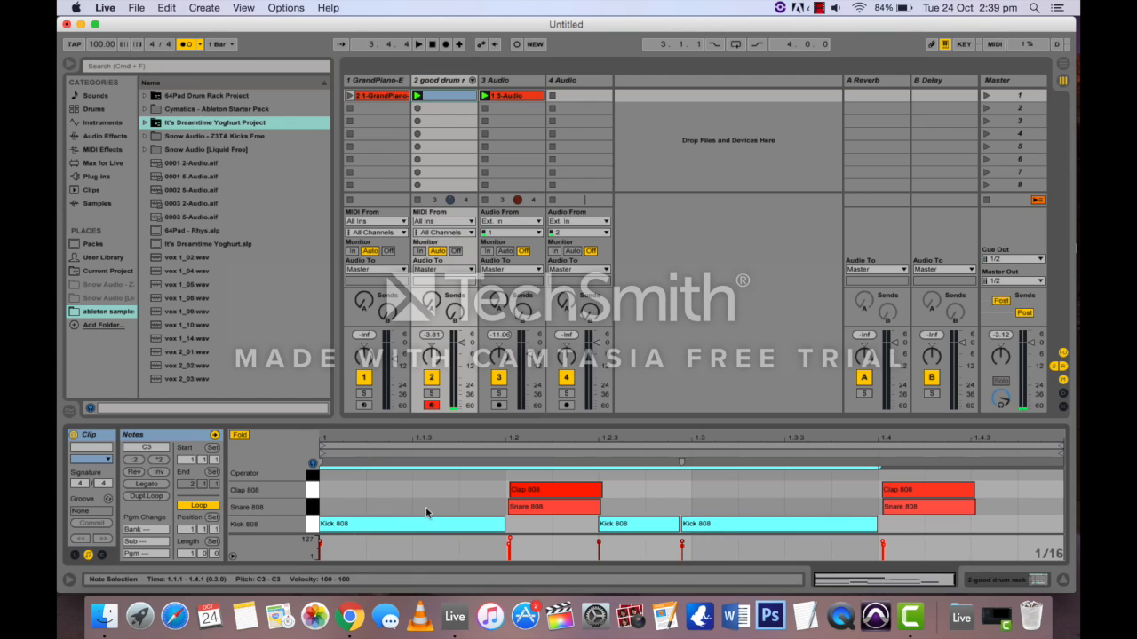
key("Delete")
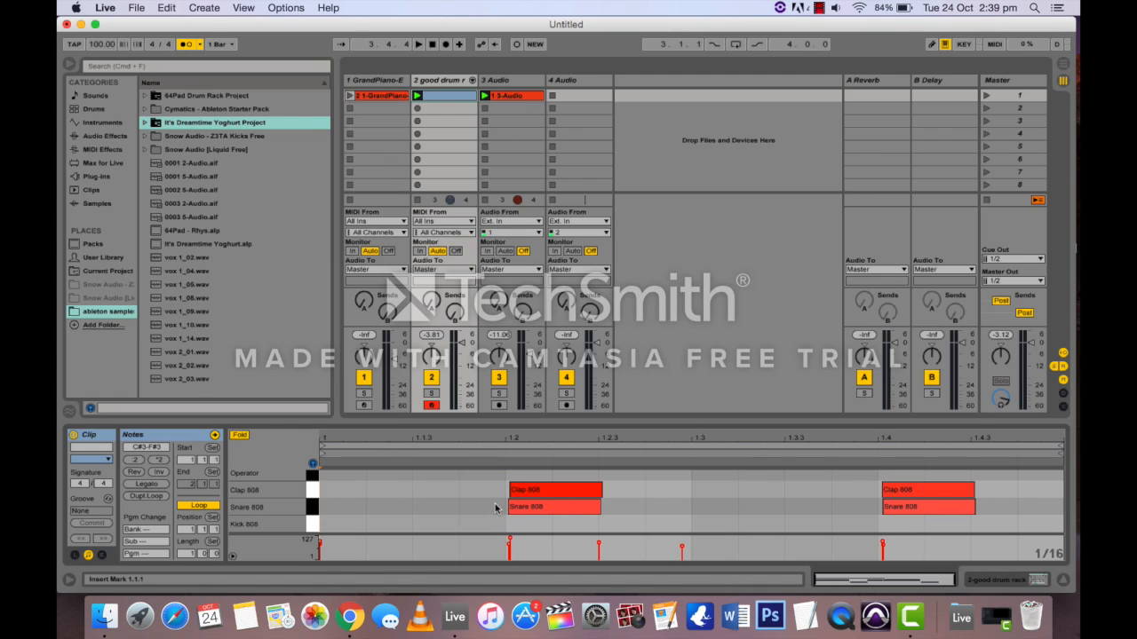
key("super+z")
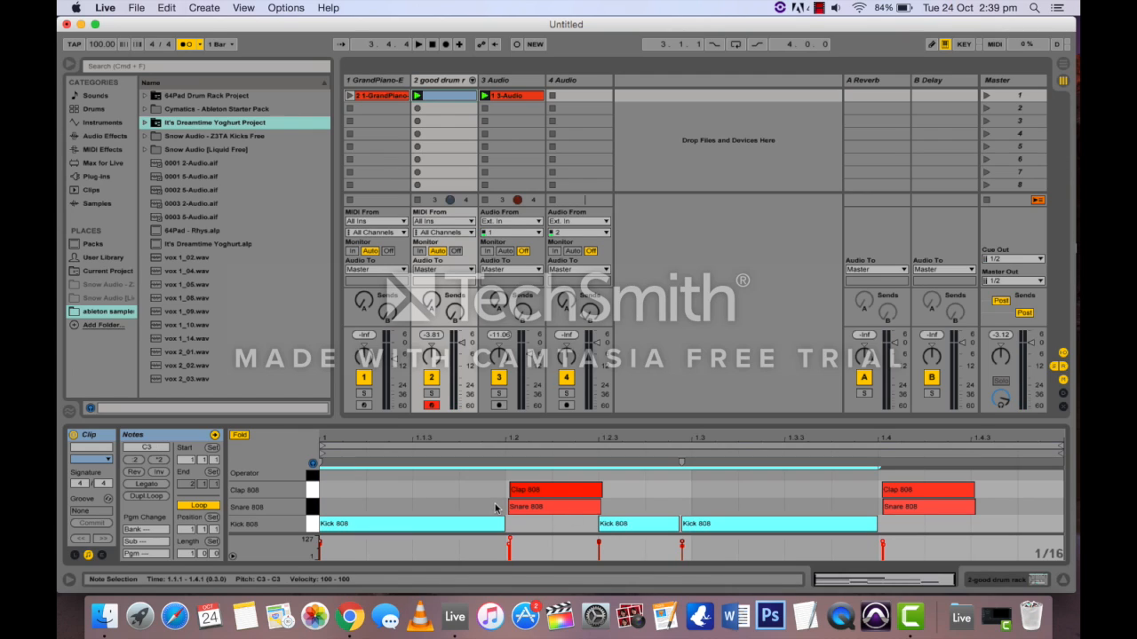
left_click(487, 506)
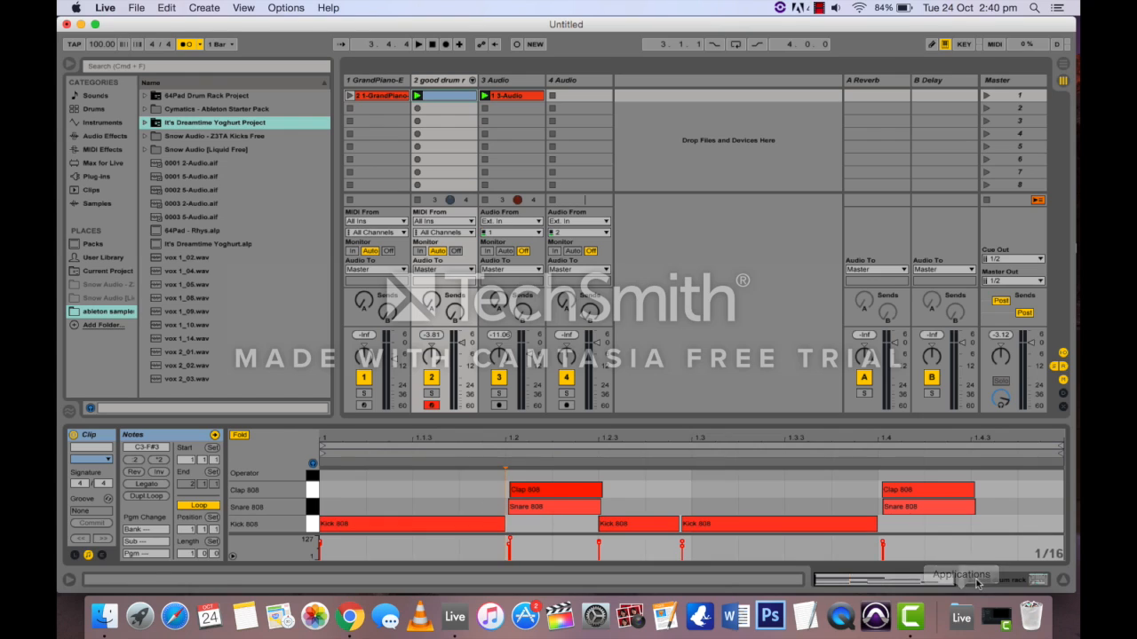
left_click(977, 581)
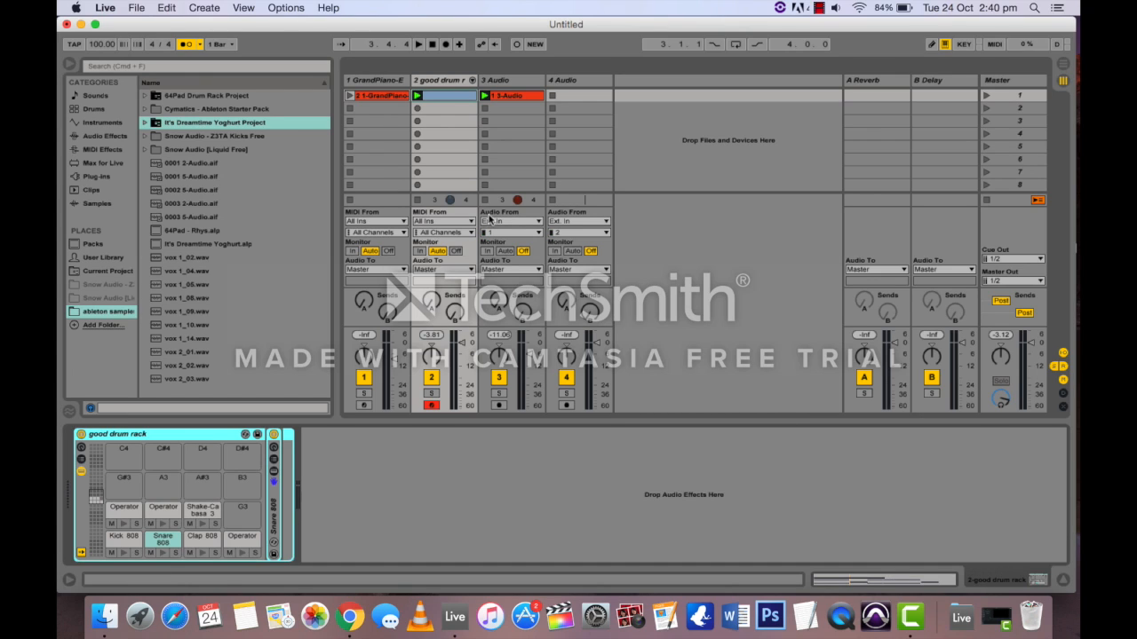
Launch the piano clip, raise its track's reverb send, and raise both the reverb and delay sends of 3 Audio.
left_click(351, 97)
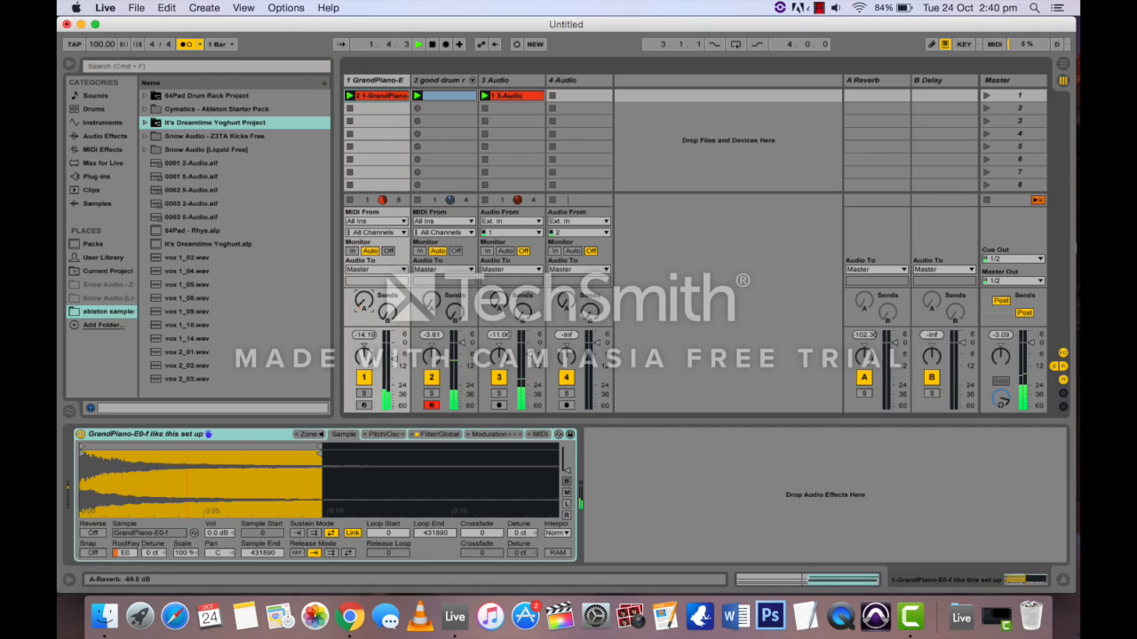
left_click_drag(364, 303, 364, 289)
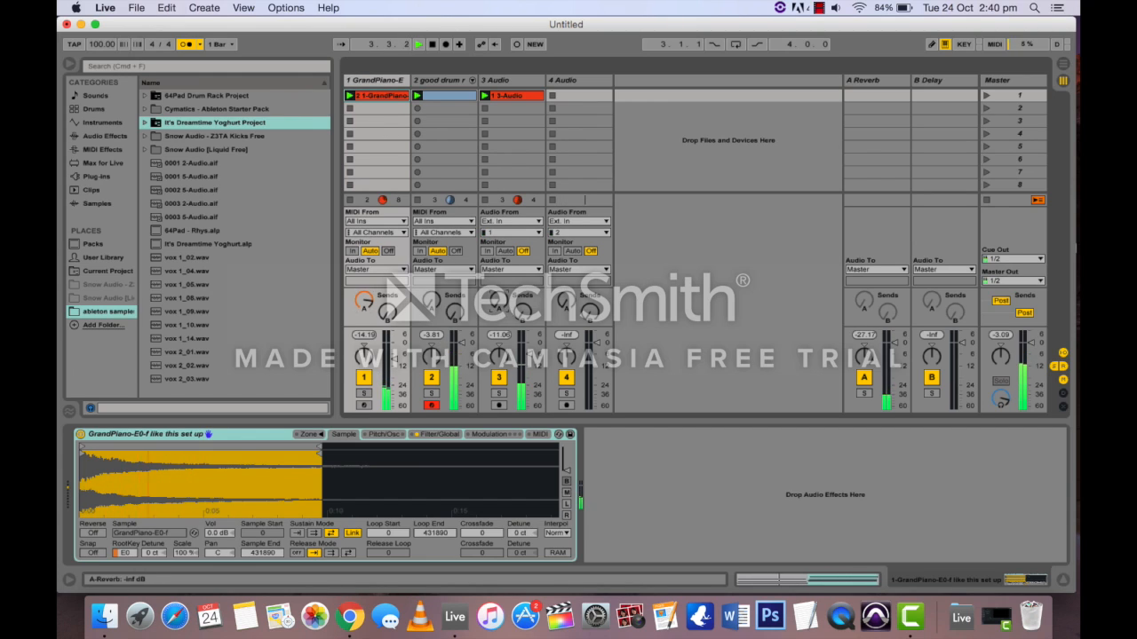
left_click_drag(495, 302, 496, 291)
left_click_drag(531, 316, 521, 307)
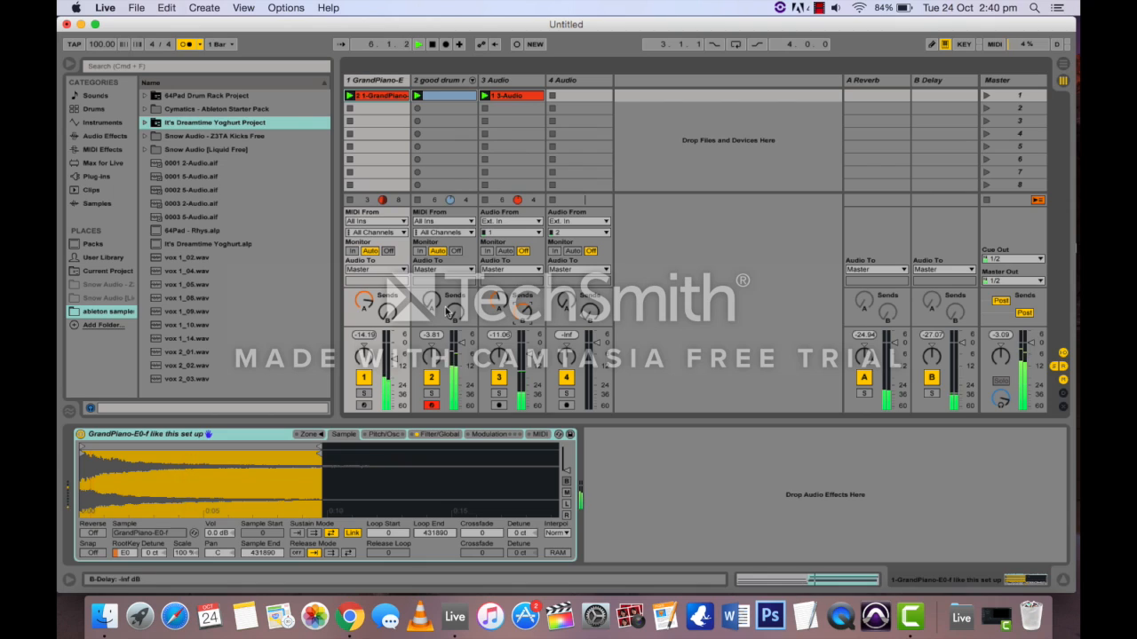
Try a reverb send of about -19.4 dB on the drum track and reset that send to none.
left_click_drag(433, 305, 433, 306)
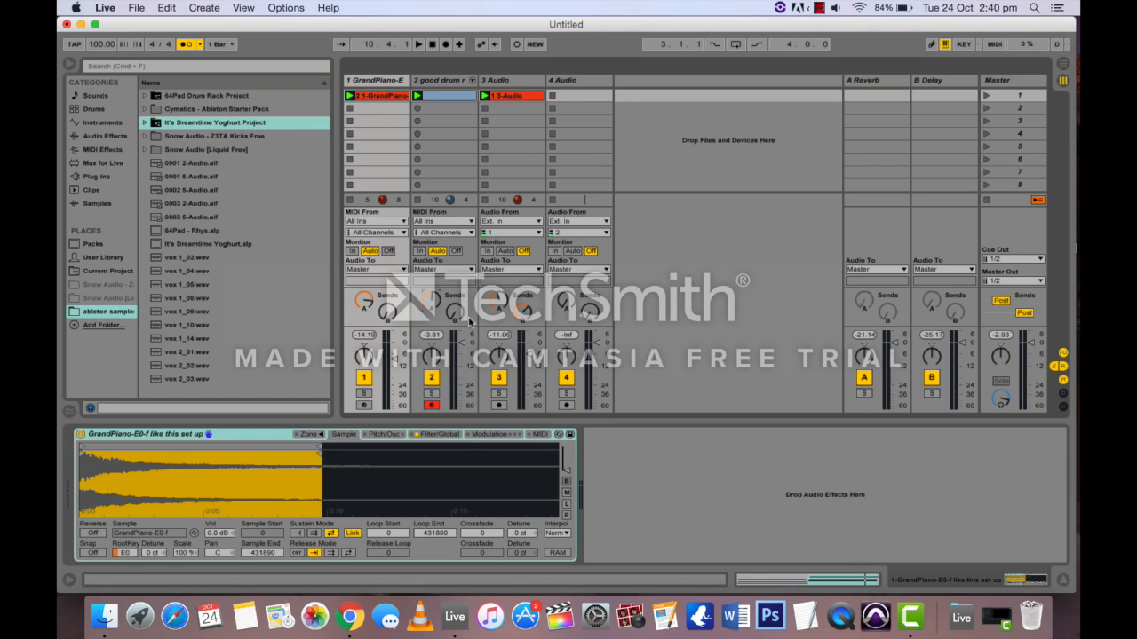
left_click(442, 81)
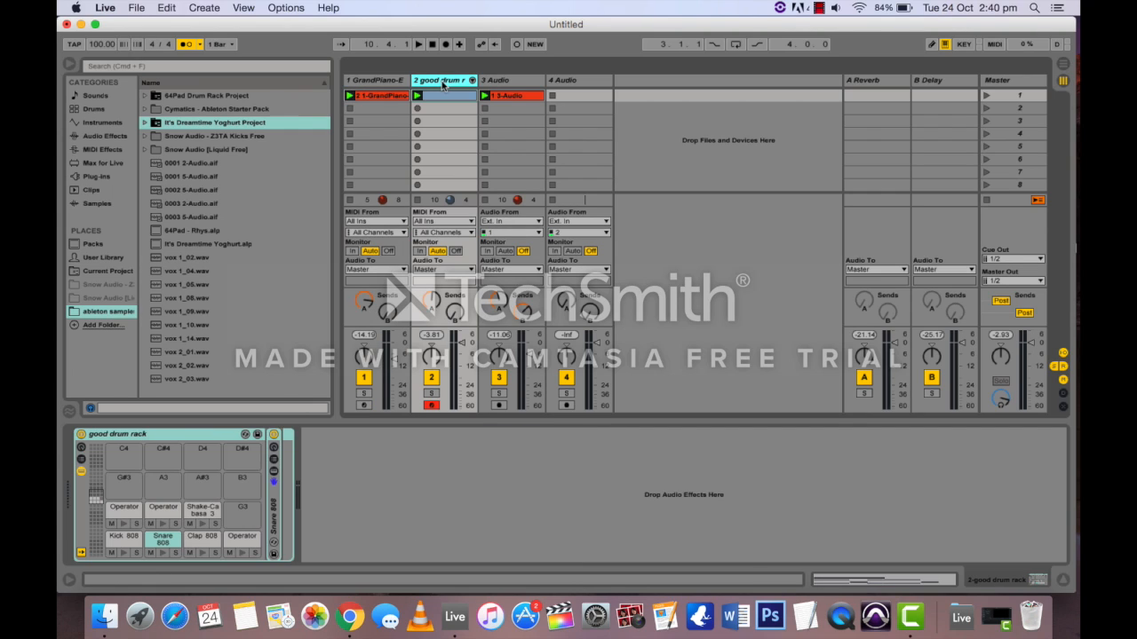
left_click(358, 503)
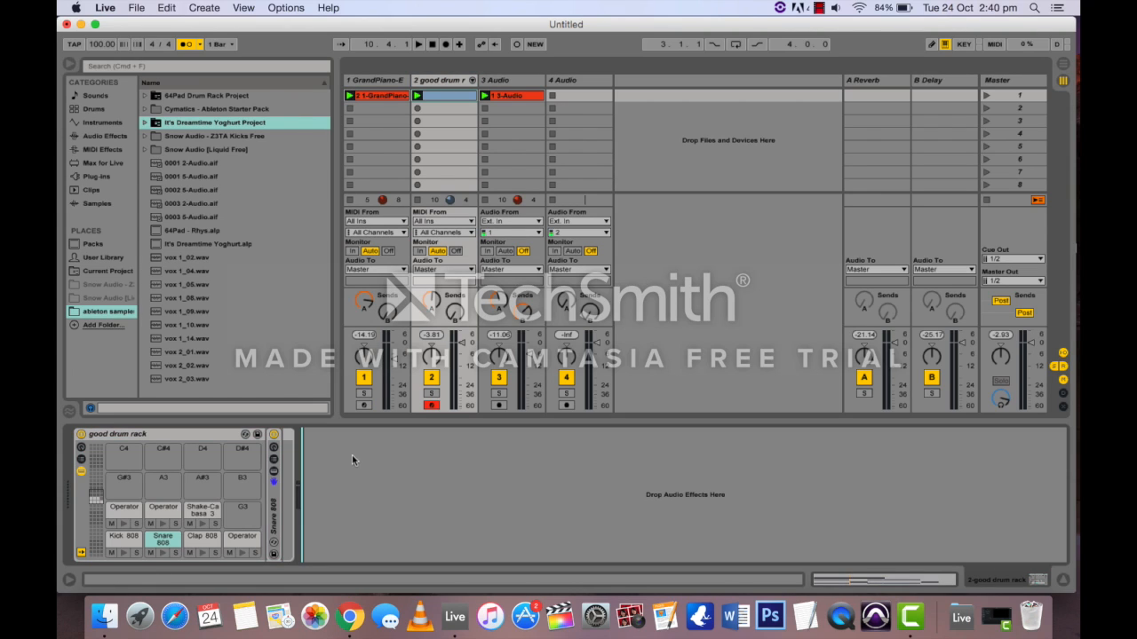
left_click(133, 162)
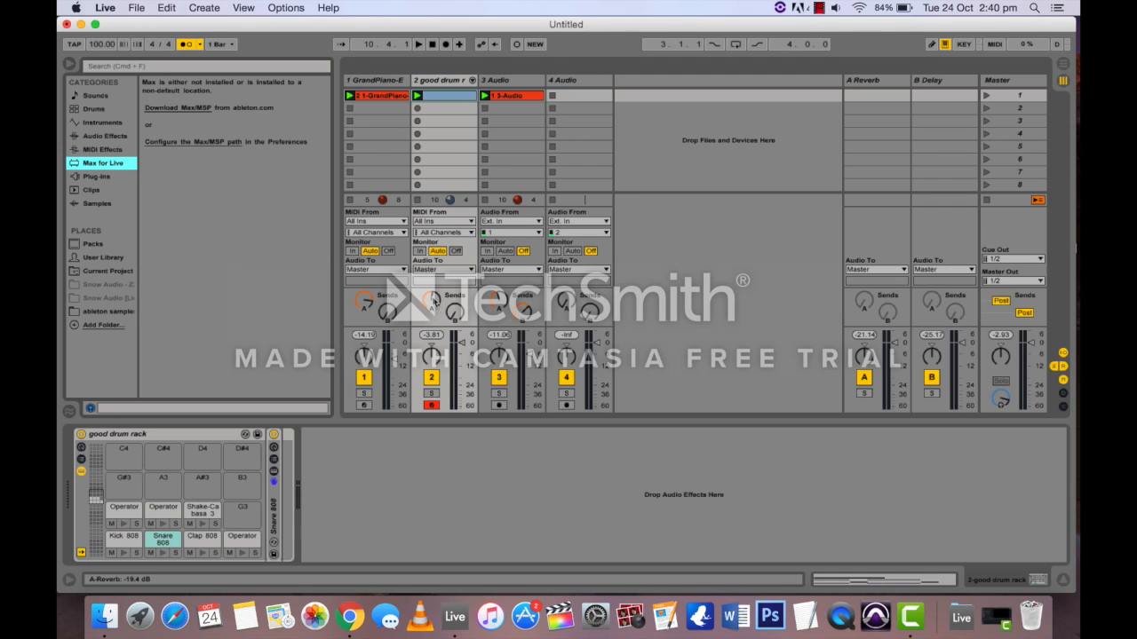
left_click(431, 302)
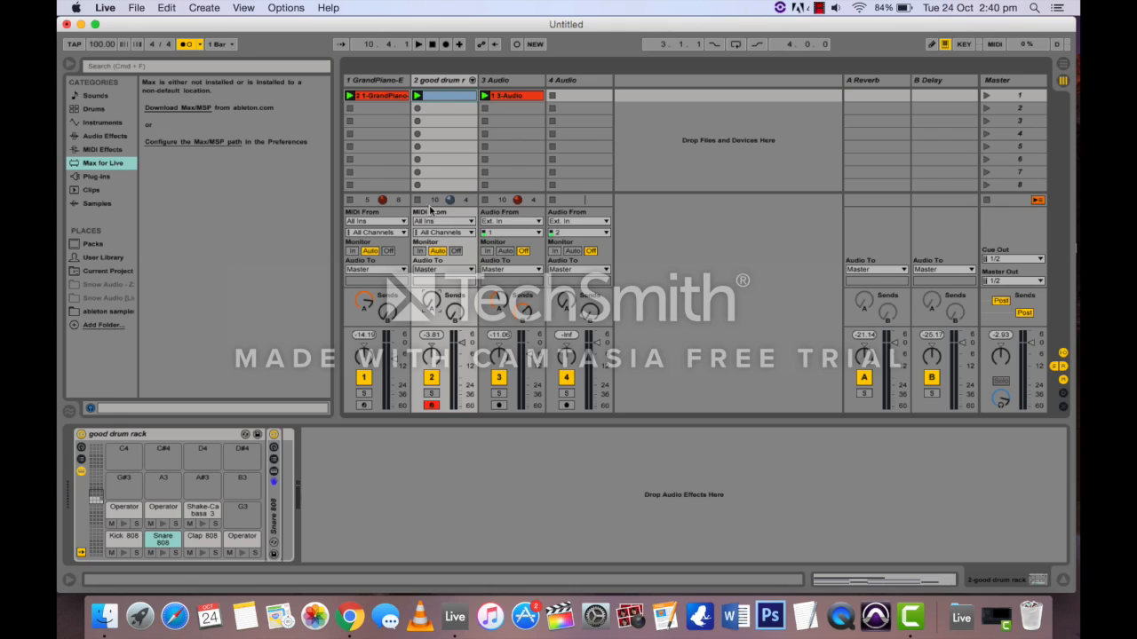
Insert a third return track for a separate drum reverb.
left_click(442, 83)
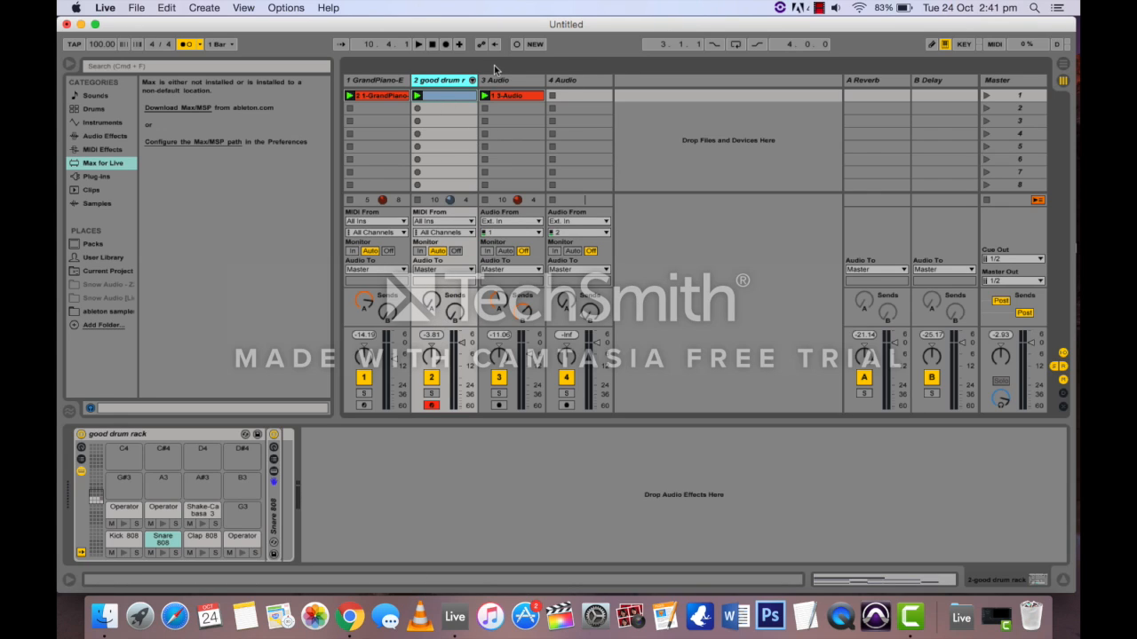
left_click(219, 8)
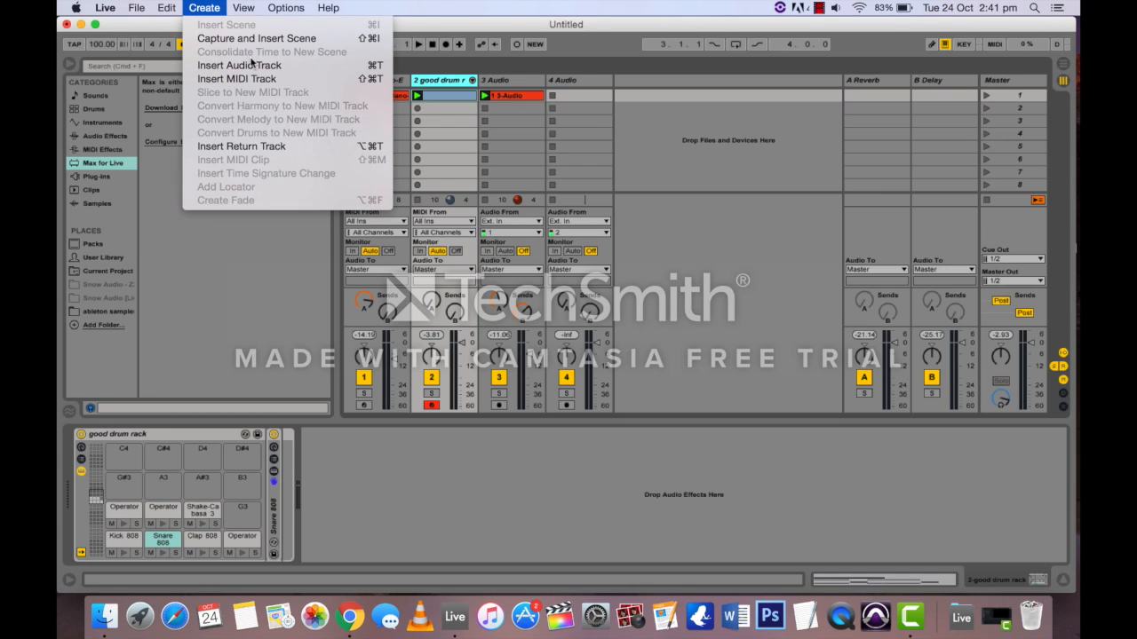
left_click(236, 146)
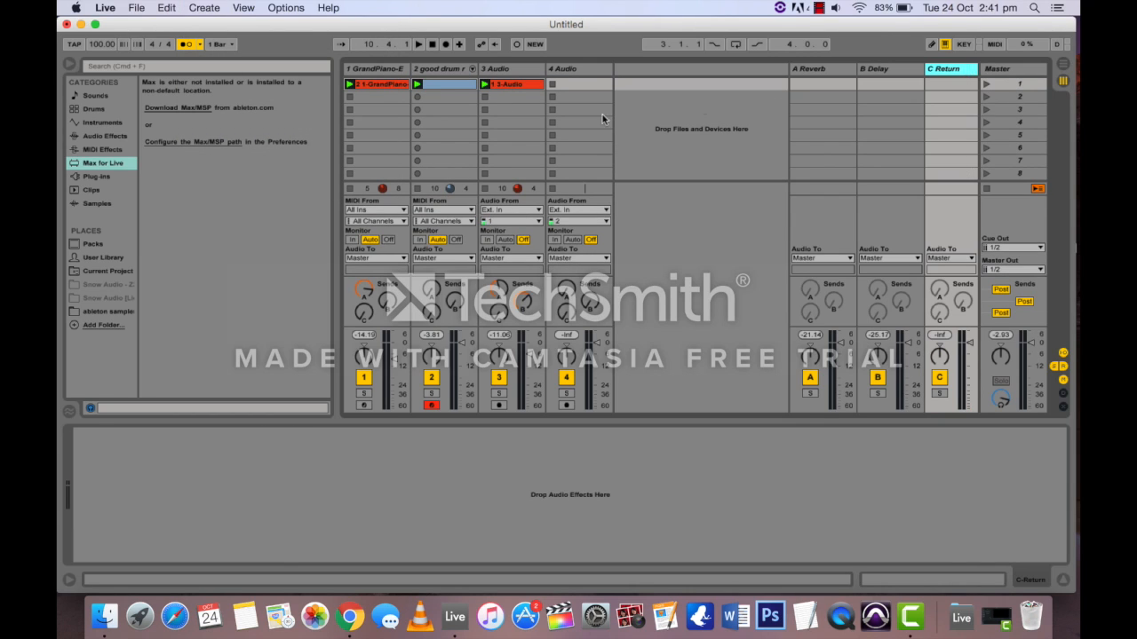
Load the Snare Room preset from the Reverb effect's Room presets onto the new return track.
left_click(110, 137)
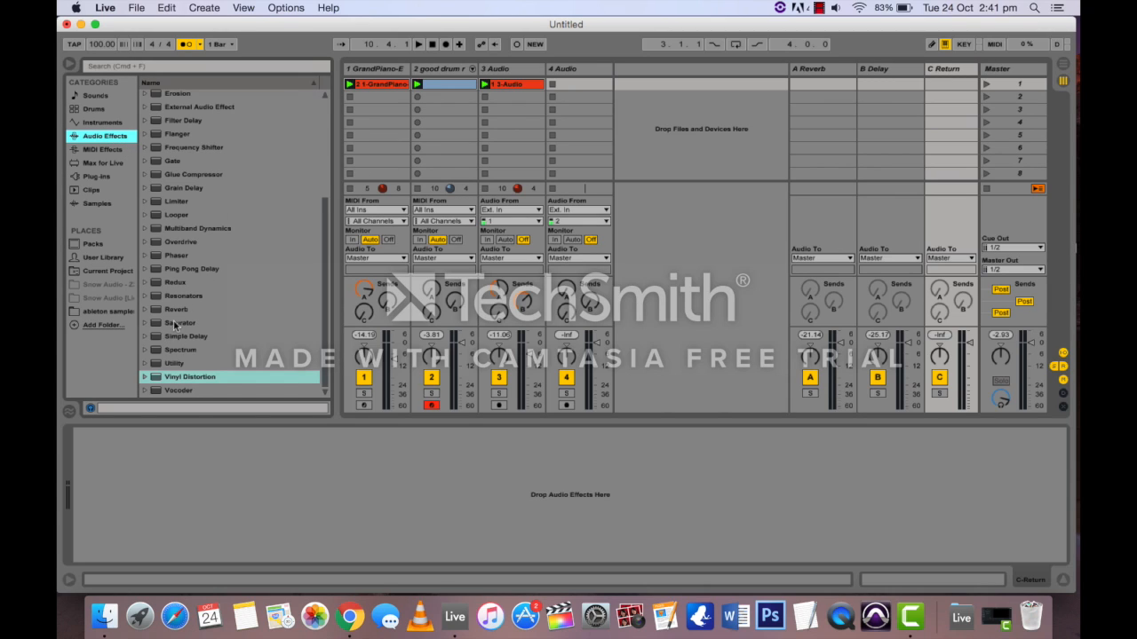
left_click(145, 310)
left_click(154, 337)
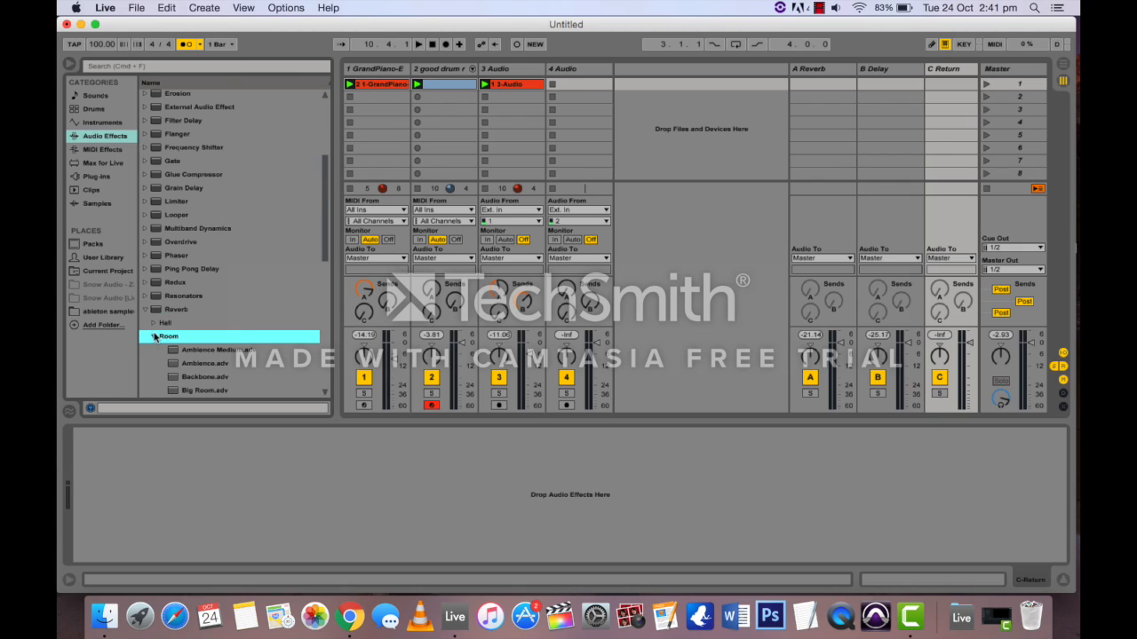
scroll(229, 306, "down", 2)
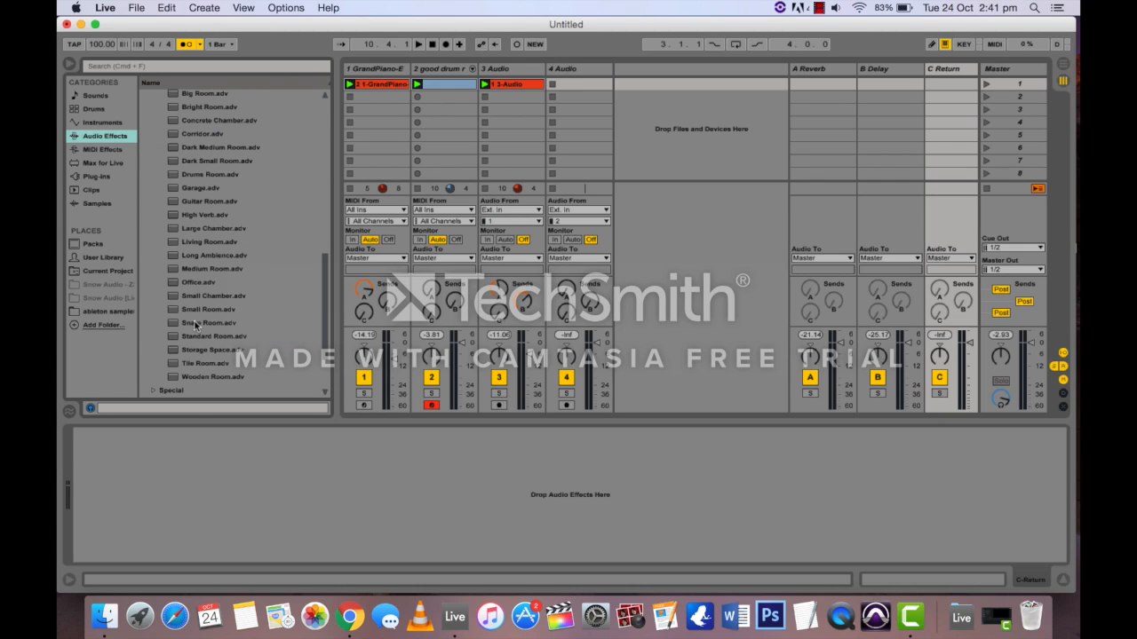
left_click(196, 324)
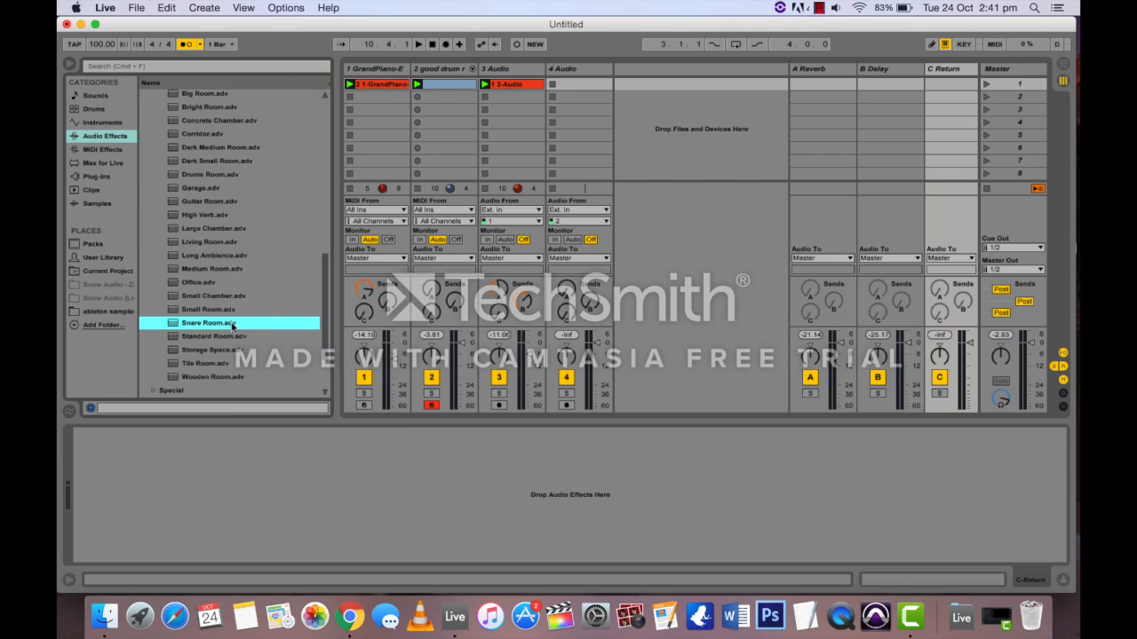
left_click_drag(232, 325, 236, 468)
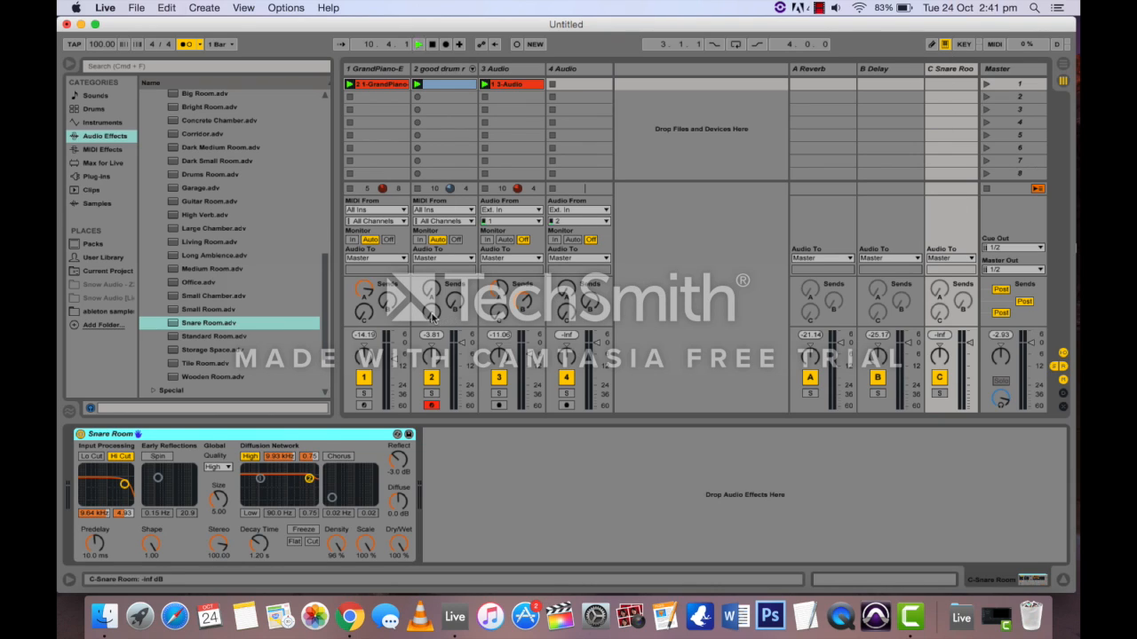
Play the clips and adjust the drum track's send to the Snare Room return around -12.7 dB.
key("space")
left_click_drag(433, 314, 432, 260)
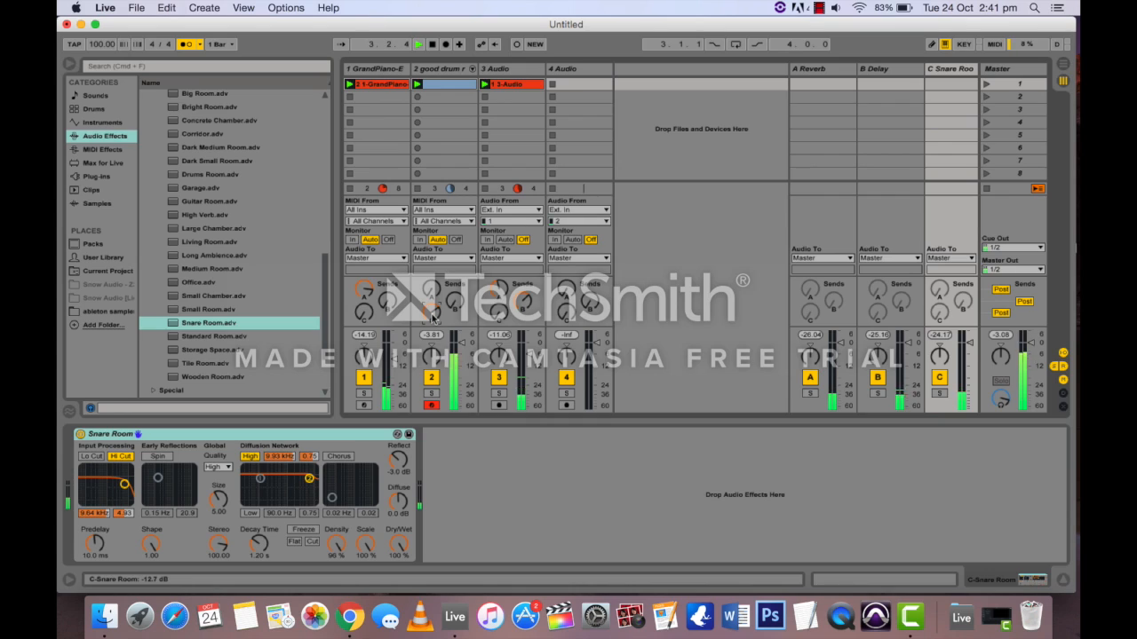
left_click_drag(432, 314, 431, 319)
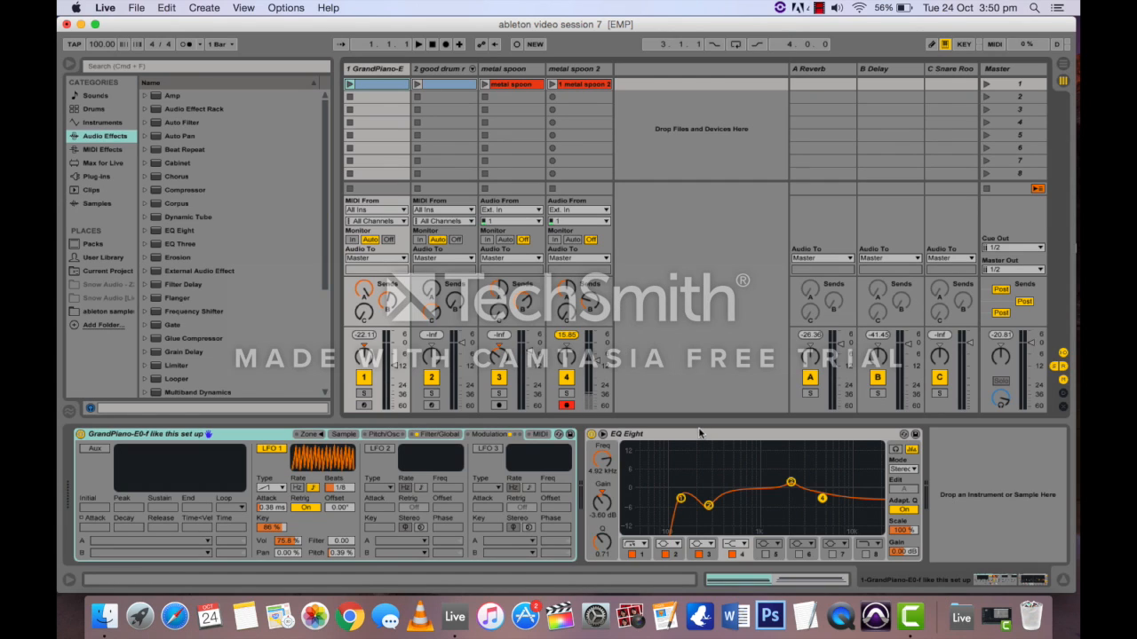
Examine the GrandPiano Sampler's sample waveform and its LFO 1 modulation settings, including the available LFO waveform types.
left_click(566, 335)
left_click(342, 435)
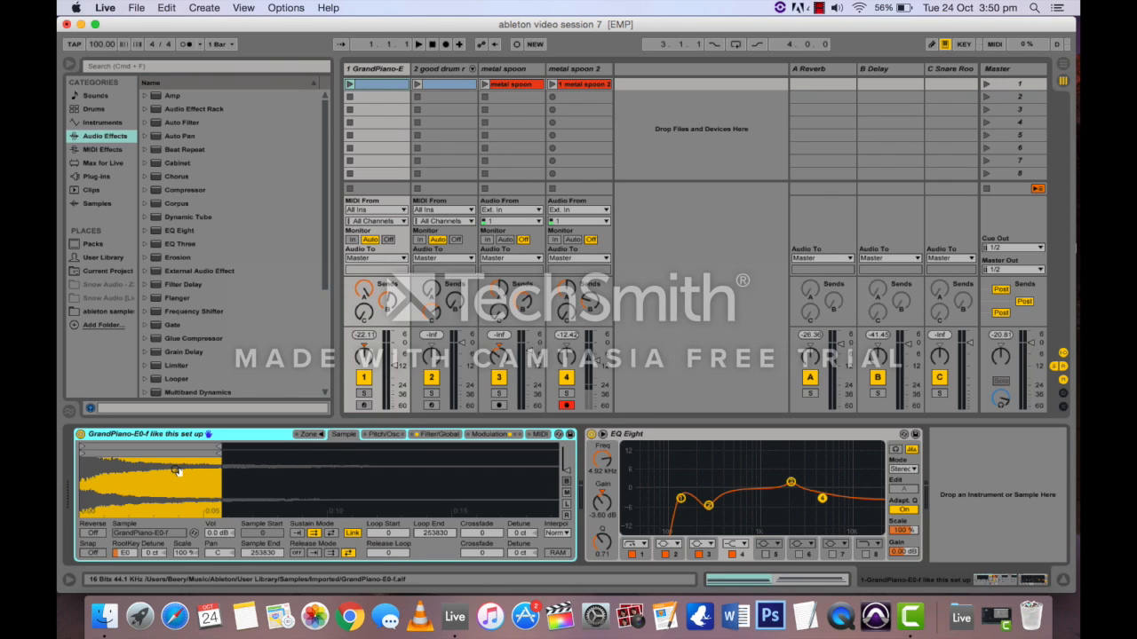
left_click(487, 435)
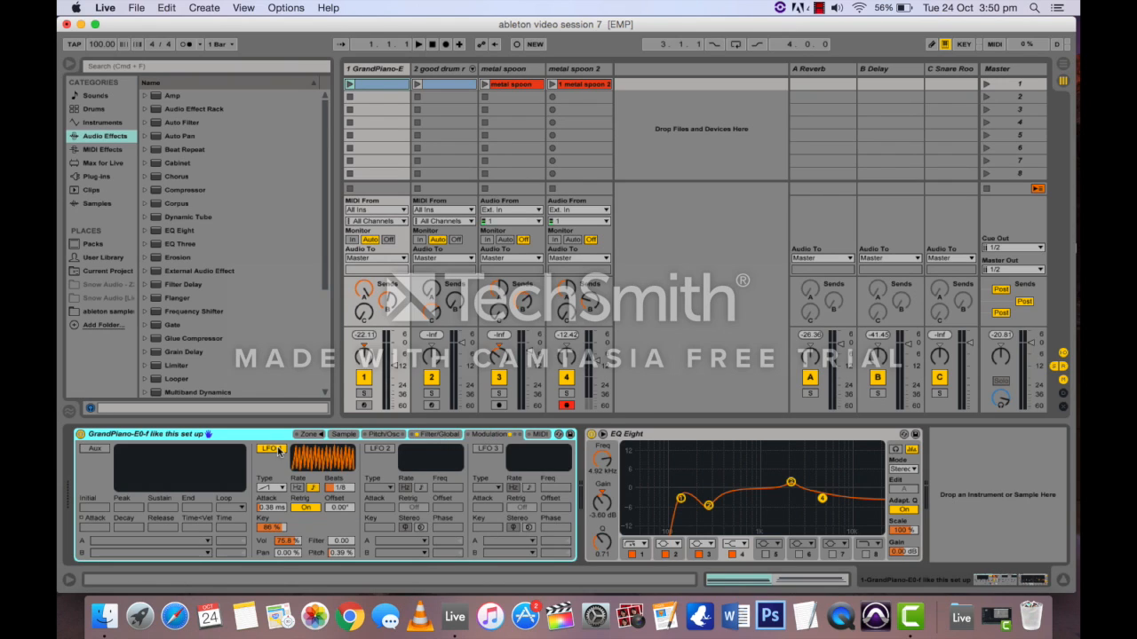
left_click(271, 488)
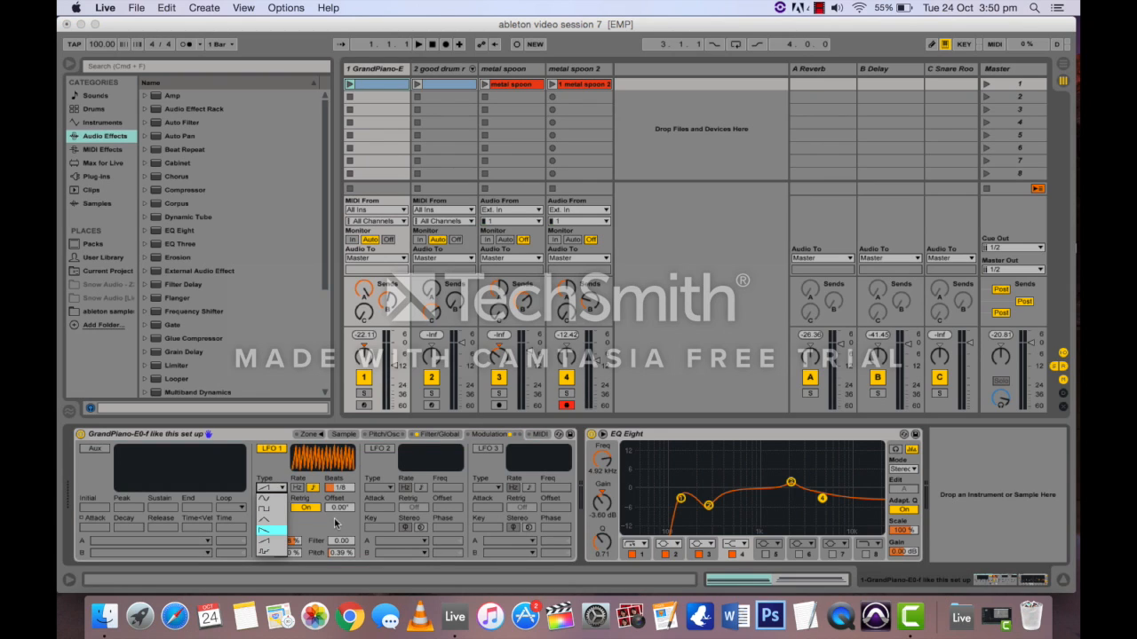
left_click(281, 479)
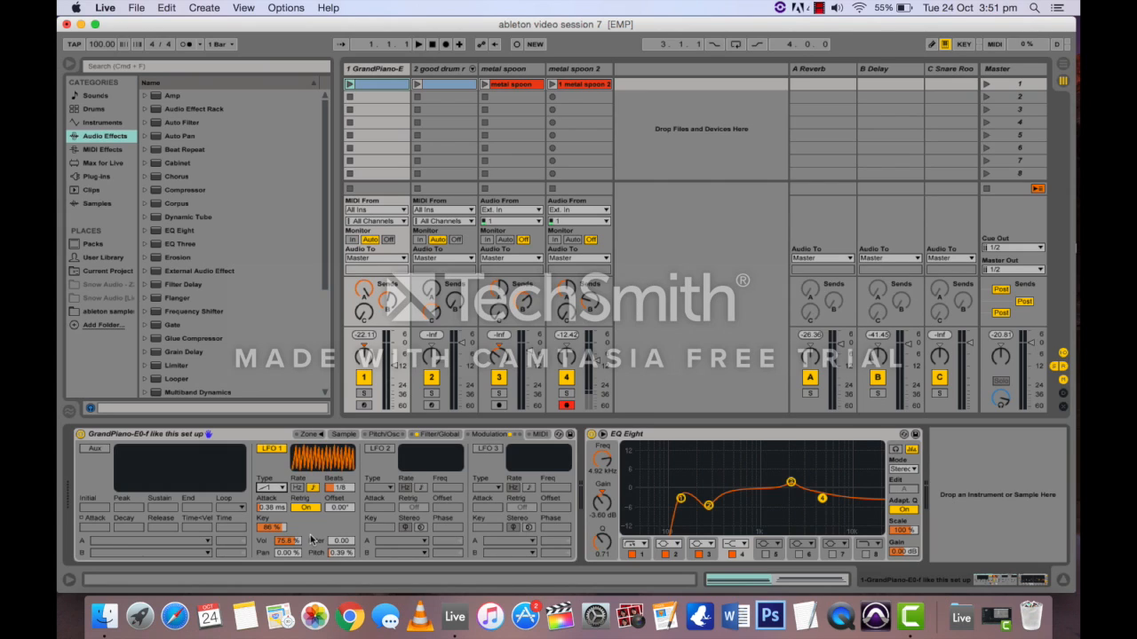
left_click_drag(281, 543, 427, 539)
mouse_move(570, 355)
left_mouse_down()
mouse_move(569, 371)
mouse_move(569, 336)
left_mouse_up()
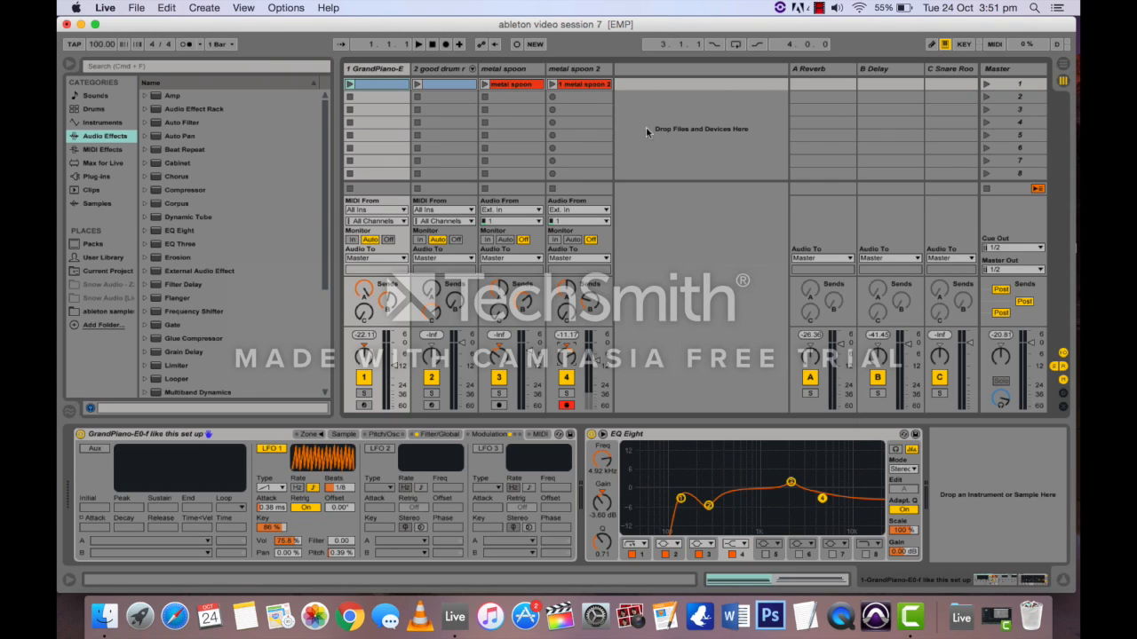
Duplicate the four clips of scene 1, from the piano through metal spoon 2, into scene 2.
left_click(625, 110)
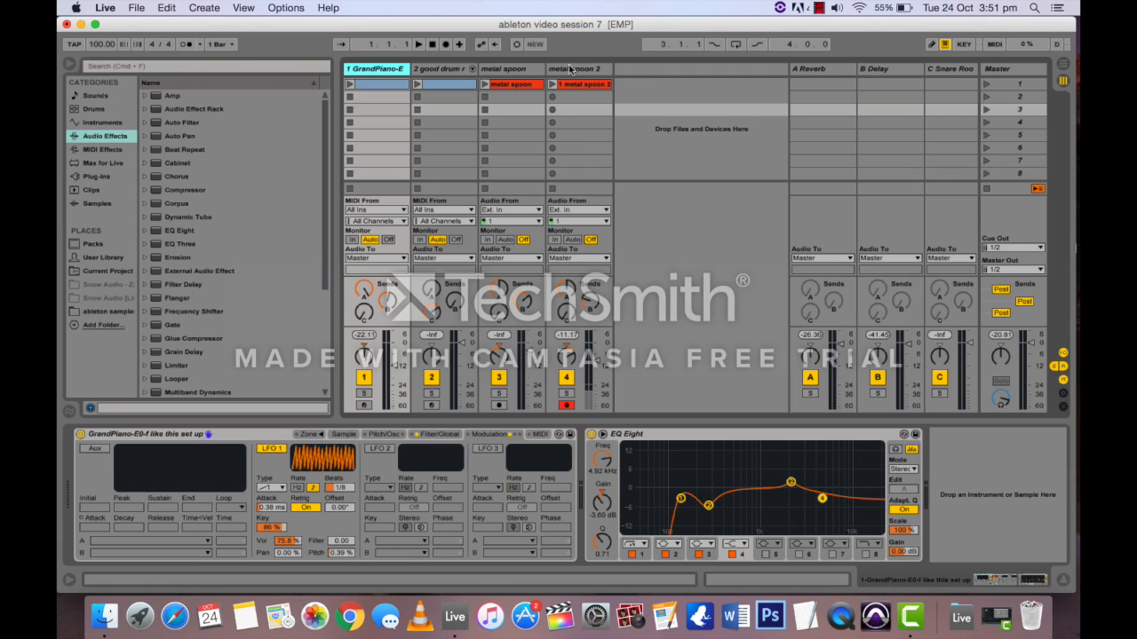
left_click(390, 85)
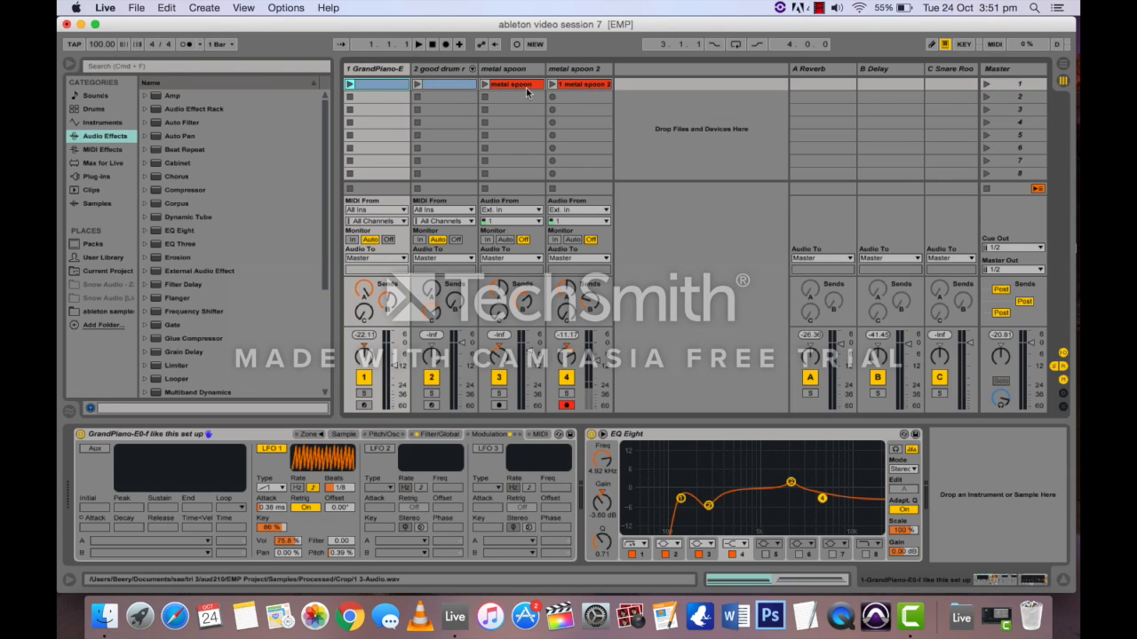
left_click(580, 84)
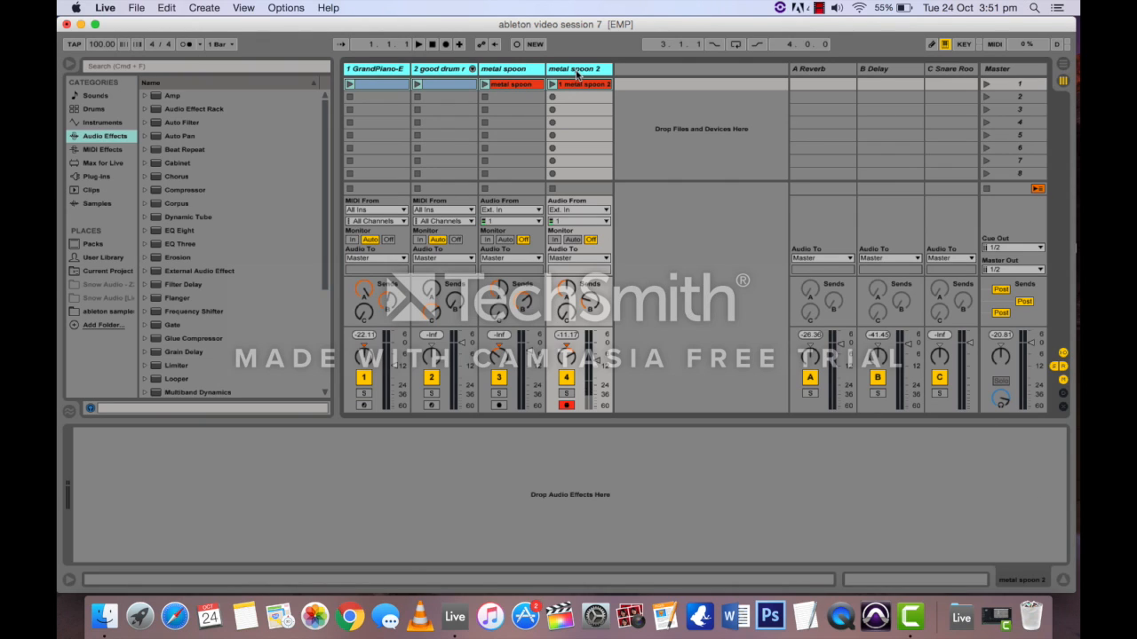
left_click(592, 87)
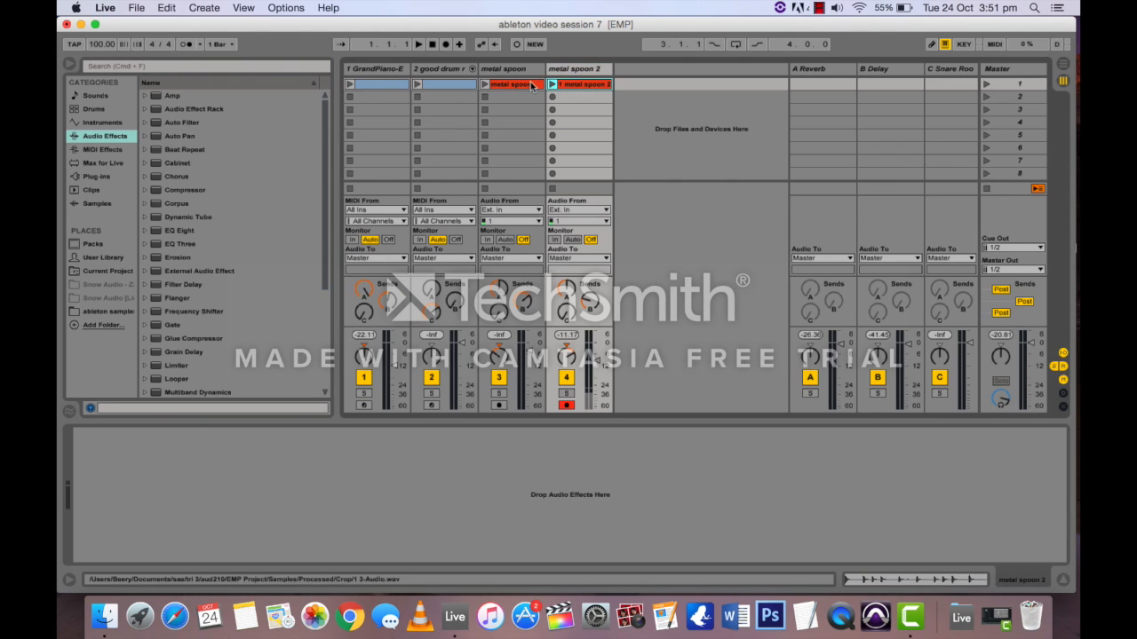
left_click(383, 86)
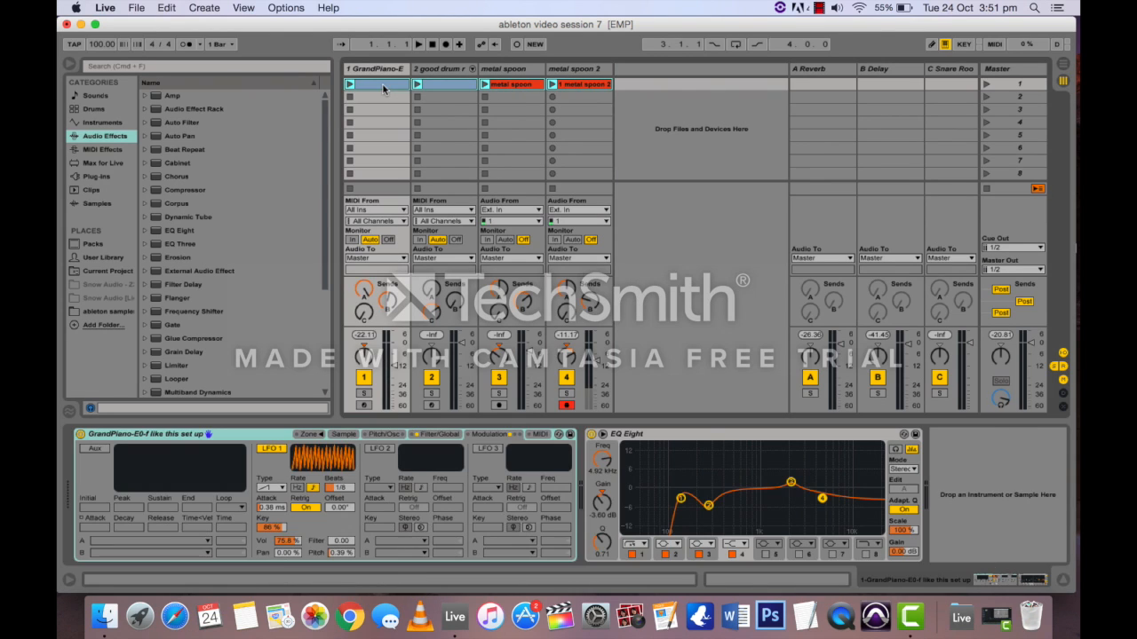
key("super+d")
left_click(445, 103)
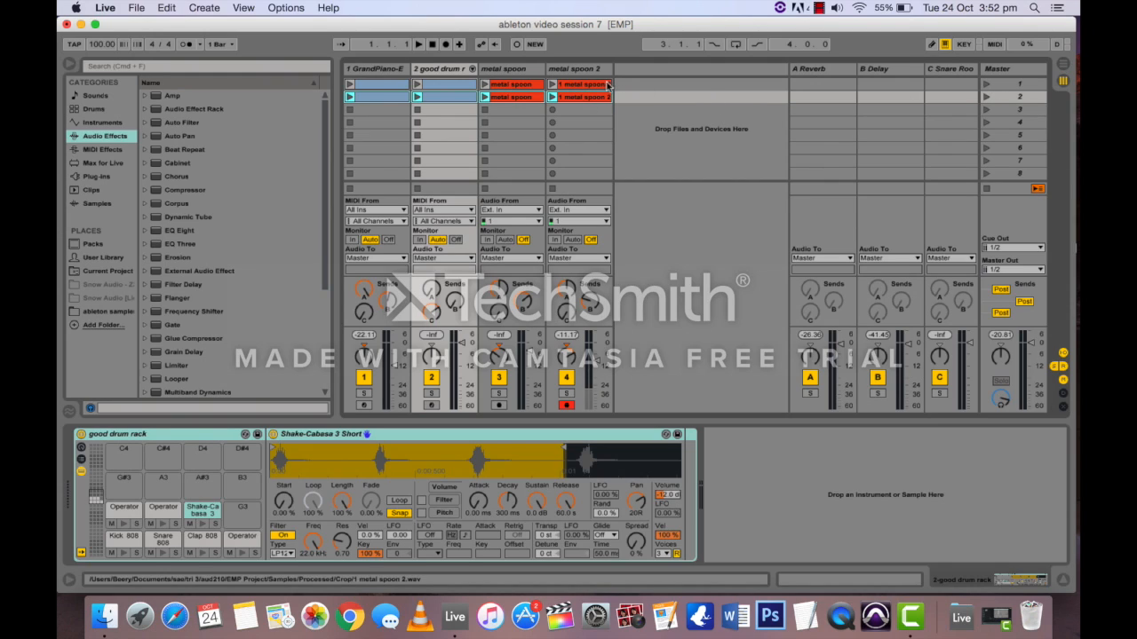
Launch scene 1 and switch playback to scene 2 to compare them.
left_click(986, 85)
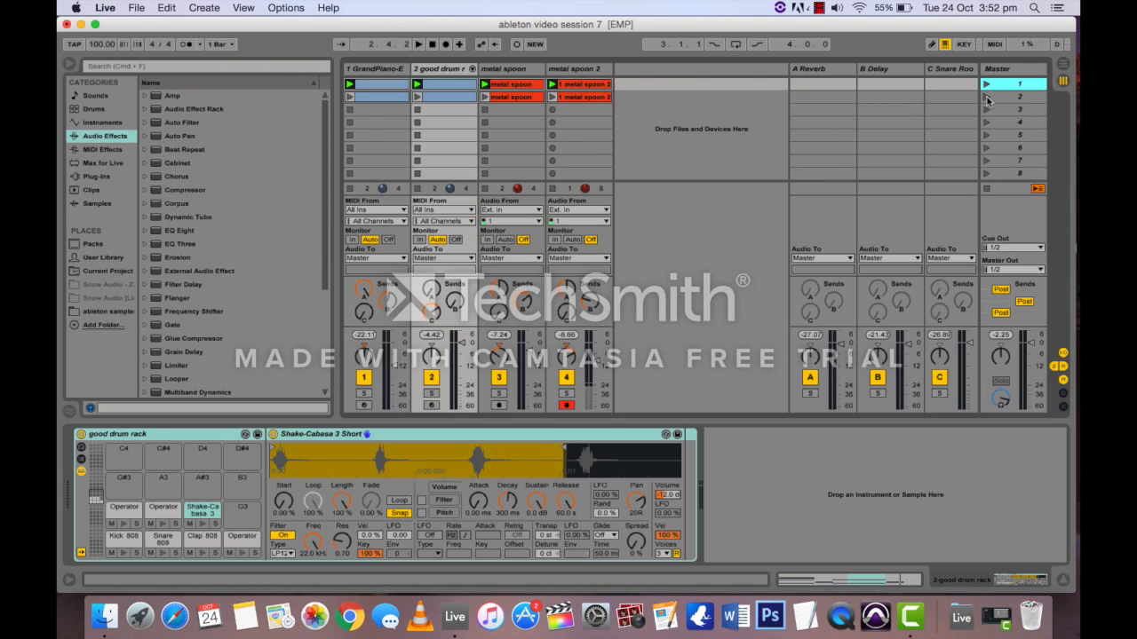
left_click(986, 97)
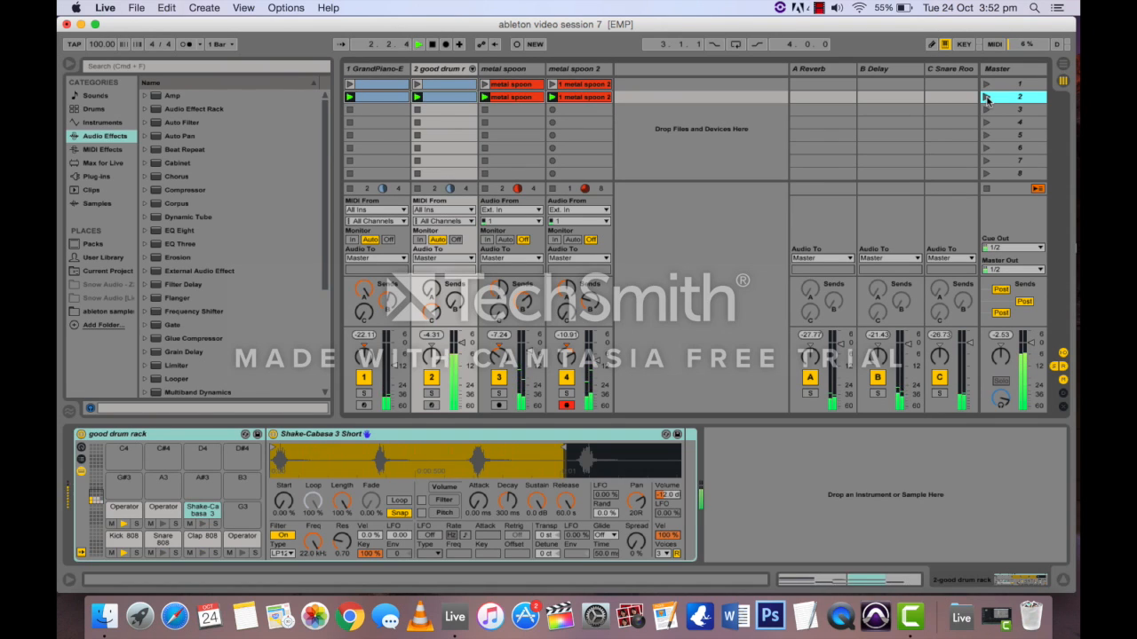
Open scene 2's drum clip in an enlarged note editor and play the scene without the two metal spoon clips.
left_click(386, 98)
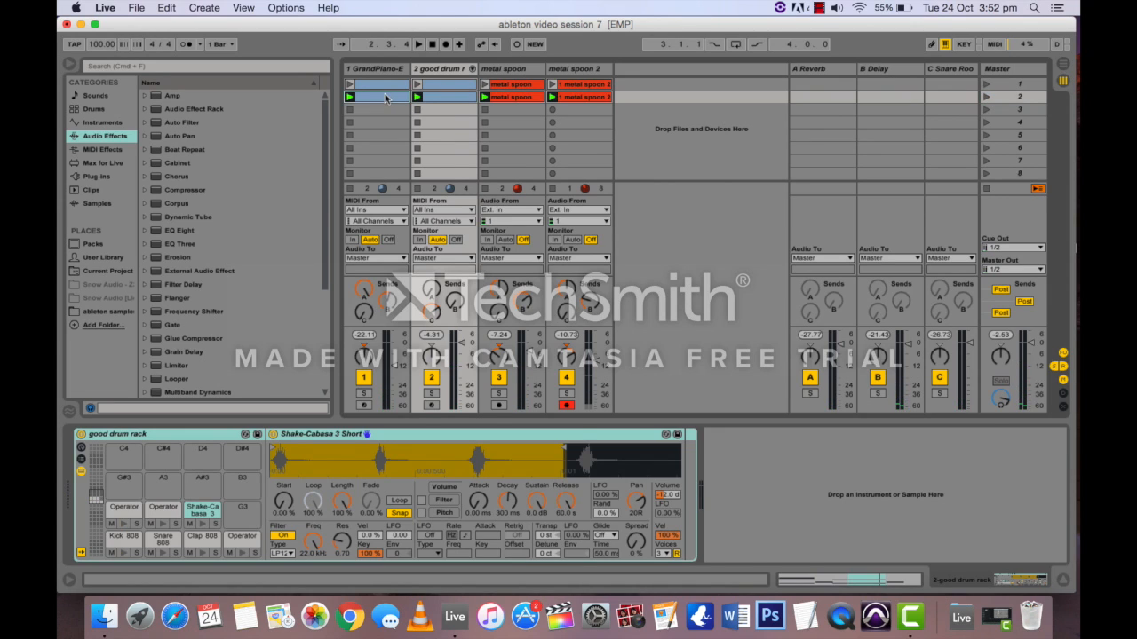
left_click(386, 98)
left_click(460, 104)
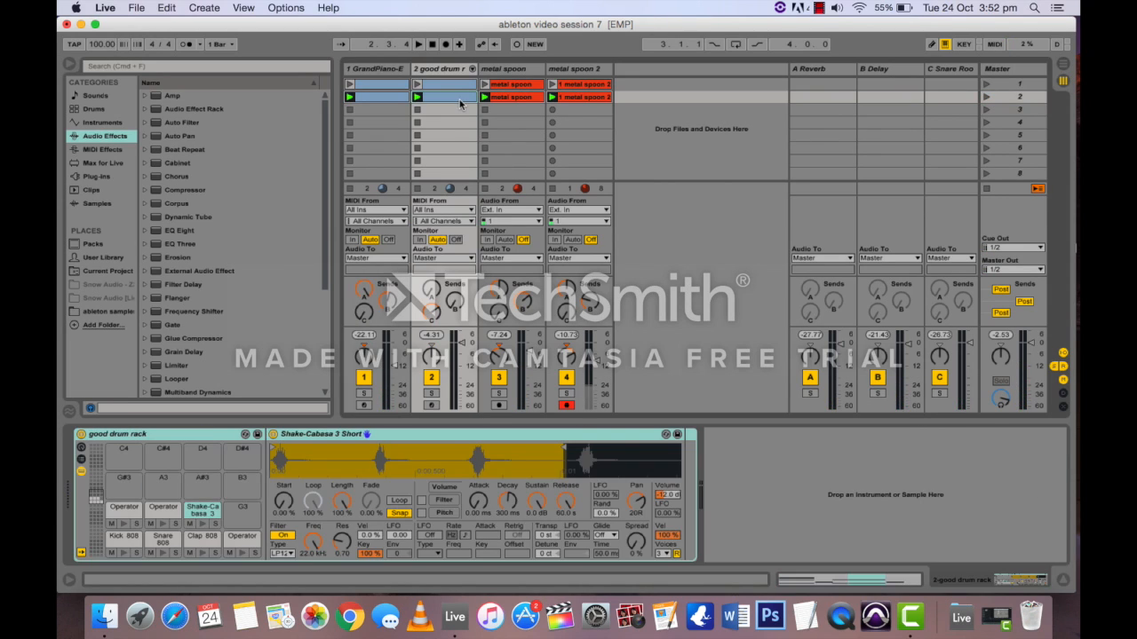
key("shift+Tab")
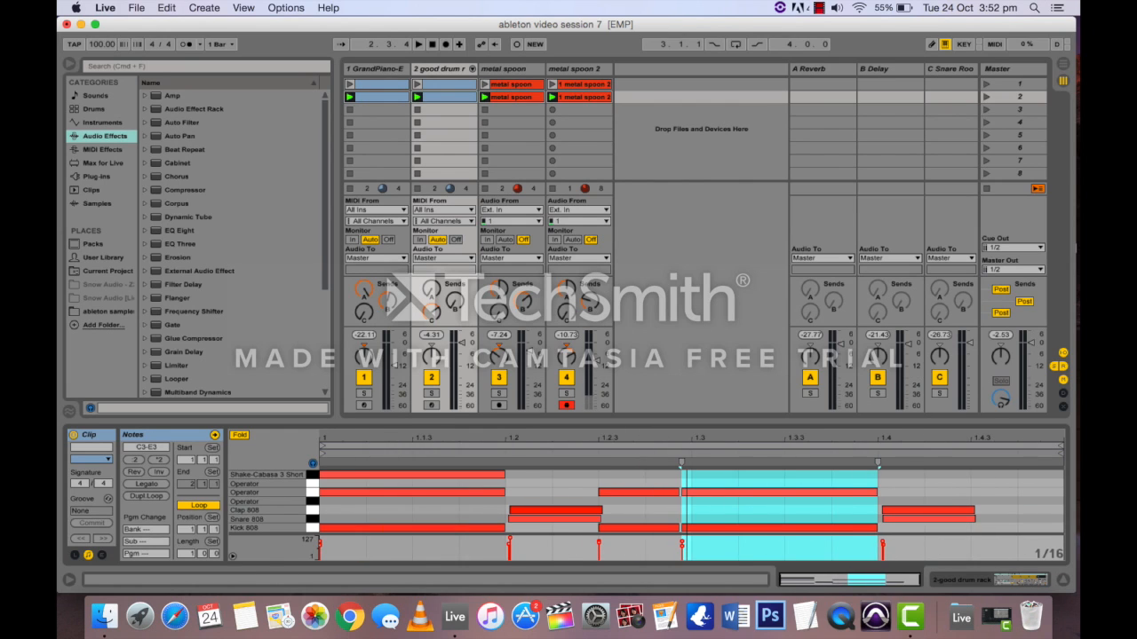
left_click_drag(681, 418, 682, 289)
left_click(311, 402)
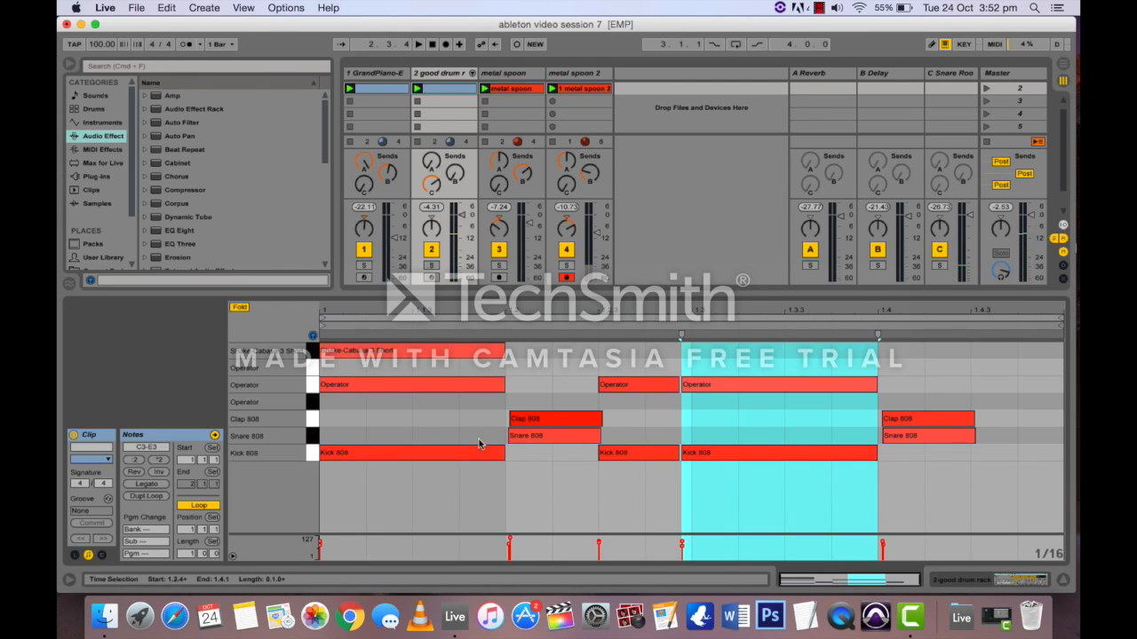
scroll(453, 129, "up", 1)
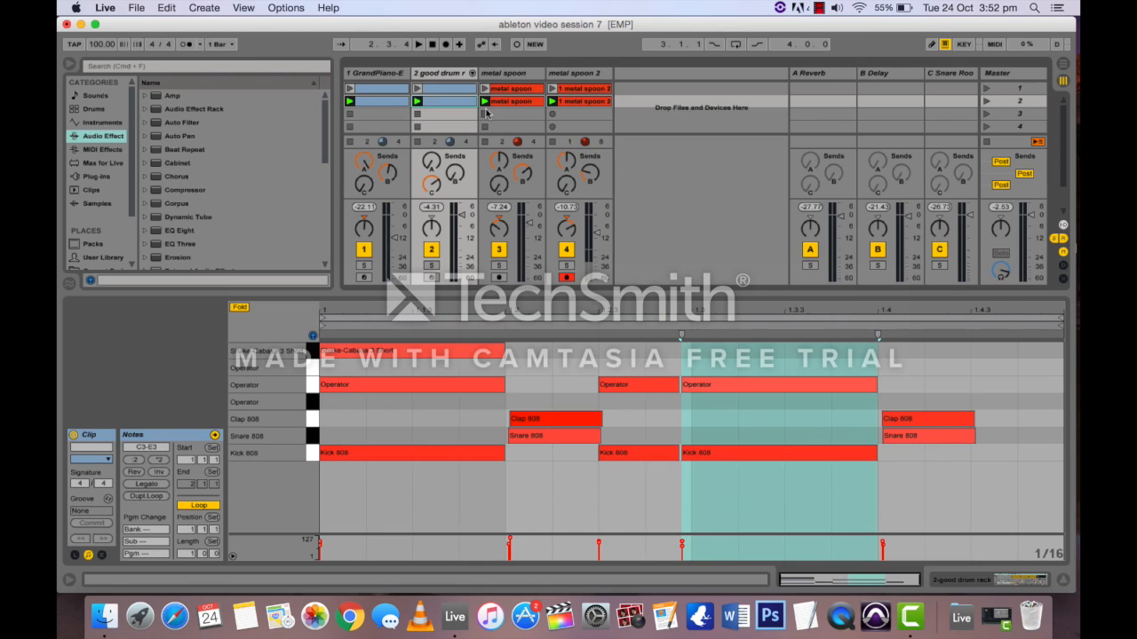
left_click(485, 113)
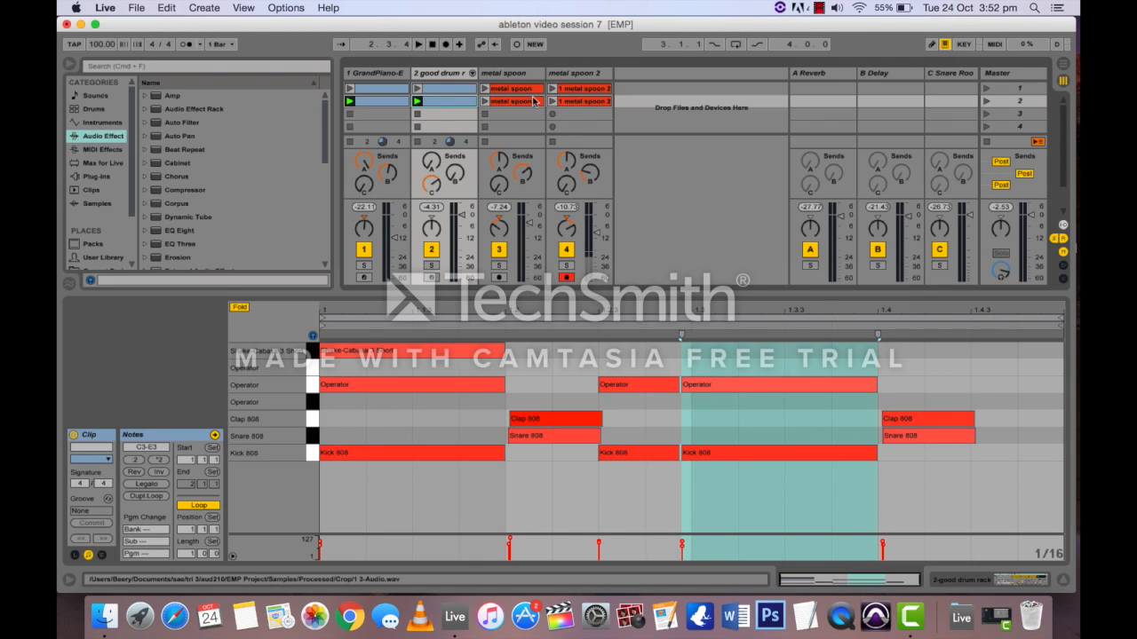
key("space")
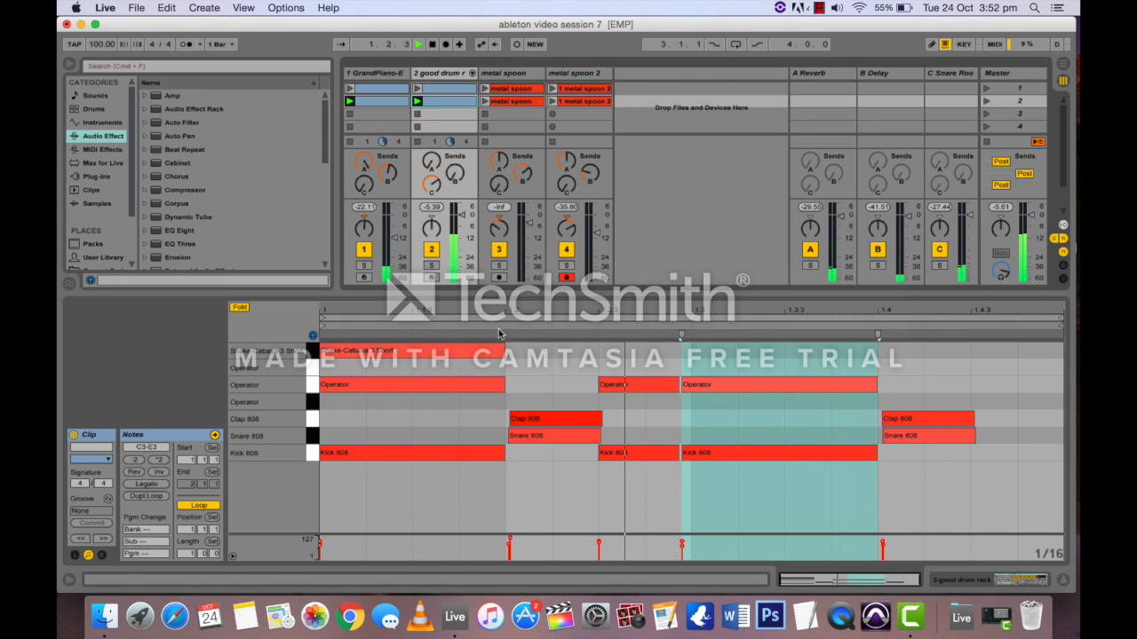
Add 1/16 D#3 Operator notes at 1.1.1, 1.1.3, 1.2.2, 1.2.4, 1.3.2 and 1.3.4, plus an F3 Operator note at 1.4.3.
double_click(389, 401)
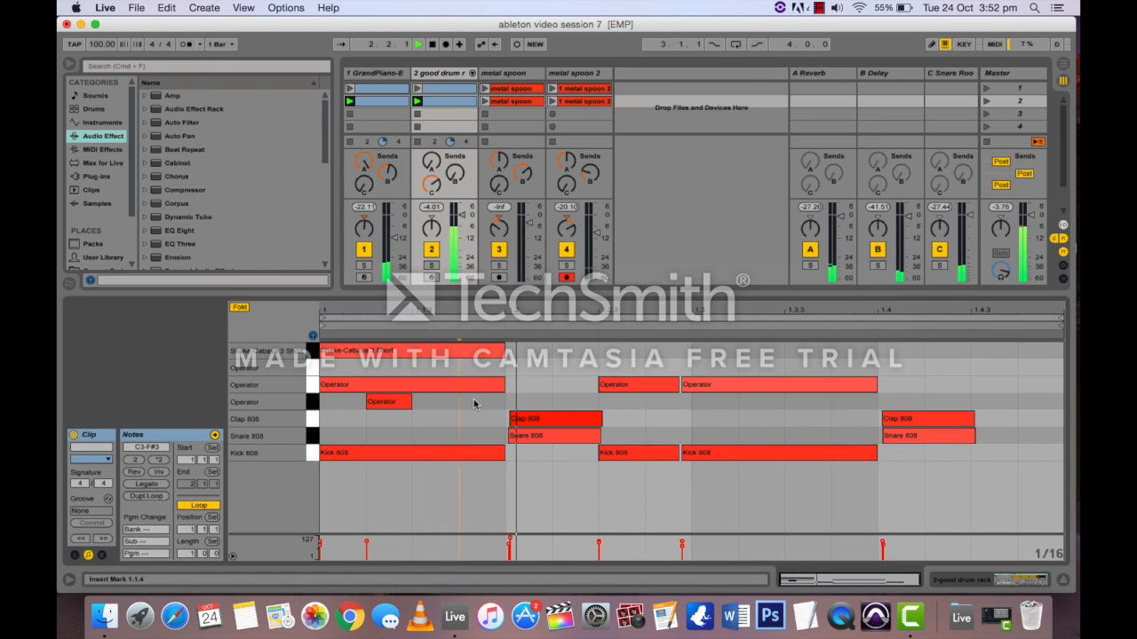
double_click(481, 402)
double_click(555, 402)
double_click(673, 402)
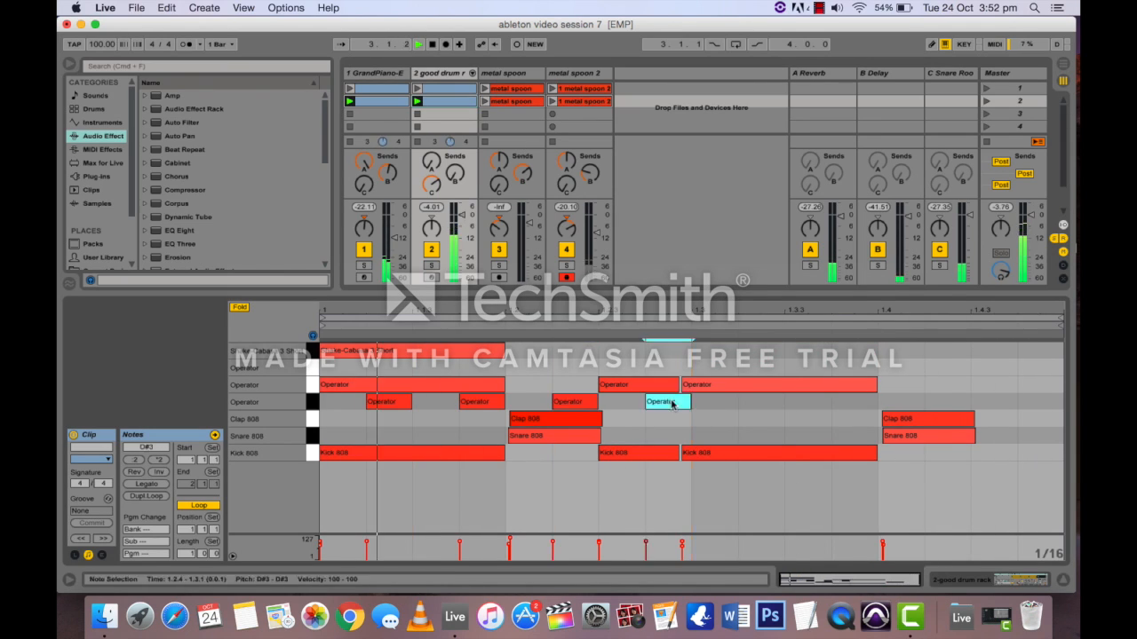
left_click_drag(398, 404, 353, 406)
left_click_drag(481, 404, 433, 404)
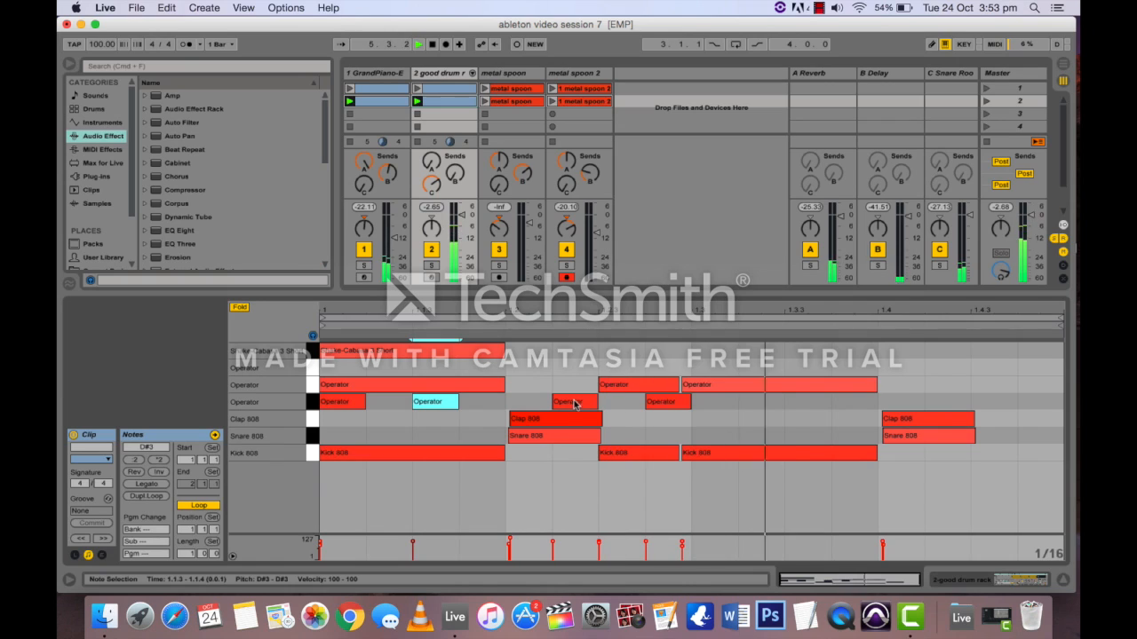
double_click(770, 404)
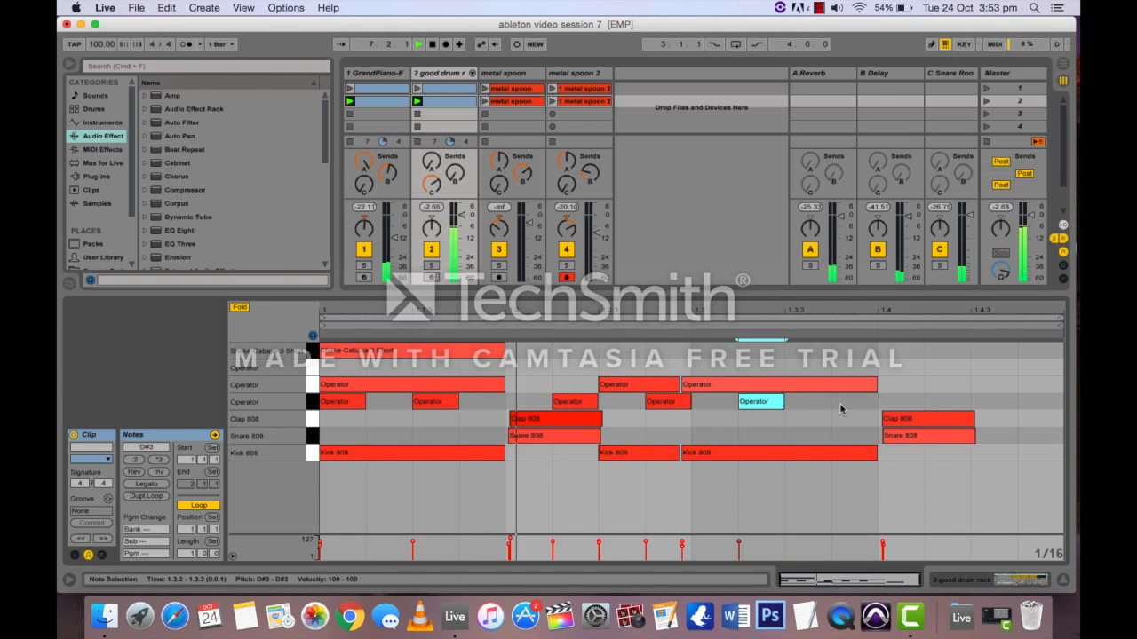
double_click(850, 404)
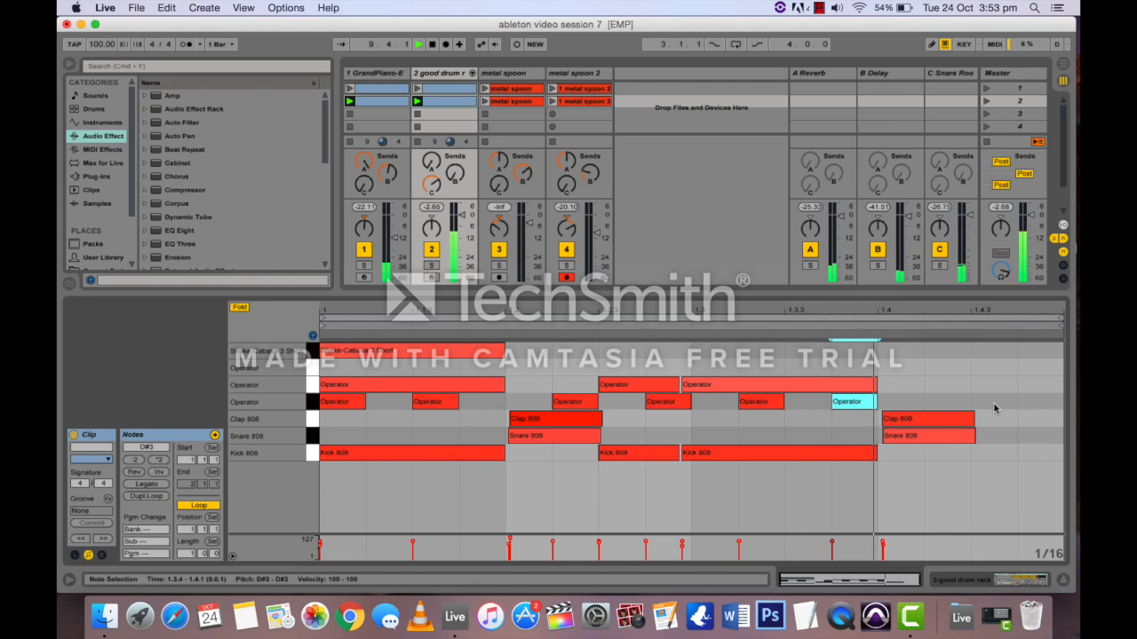
double_click(1004, 368)
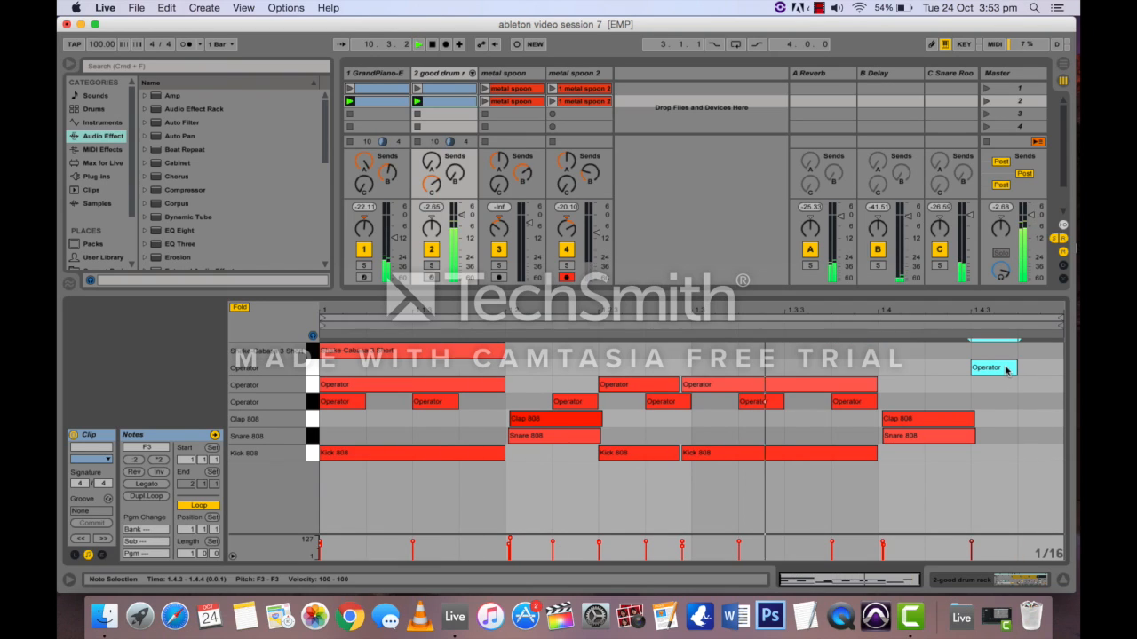
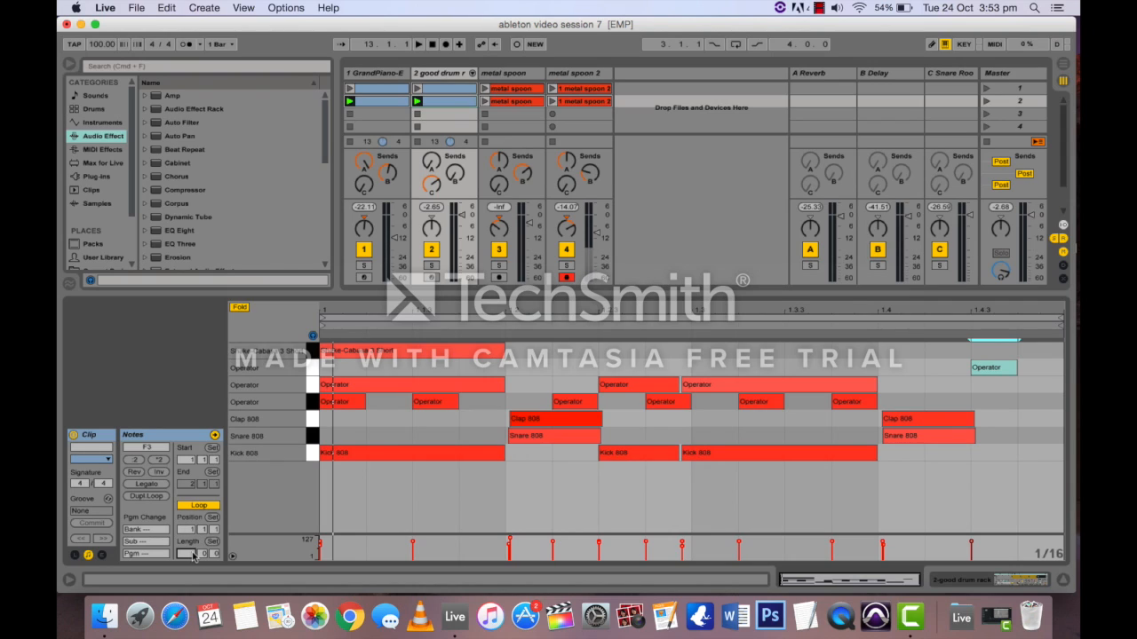
Duplicate the drum clip's loop to two bars and delete the F3 Operator note in the first bar.
left_click(153, 498)
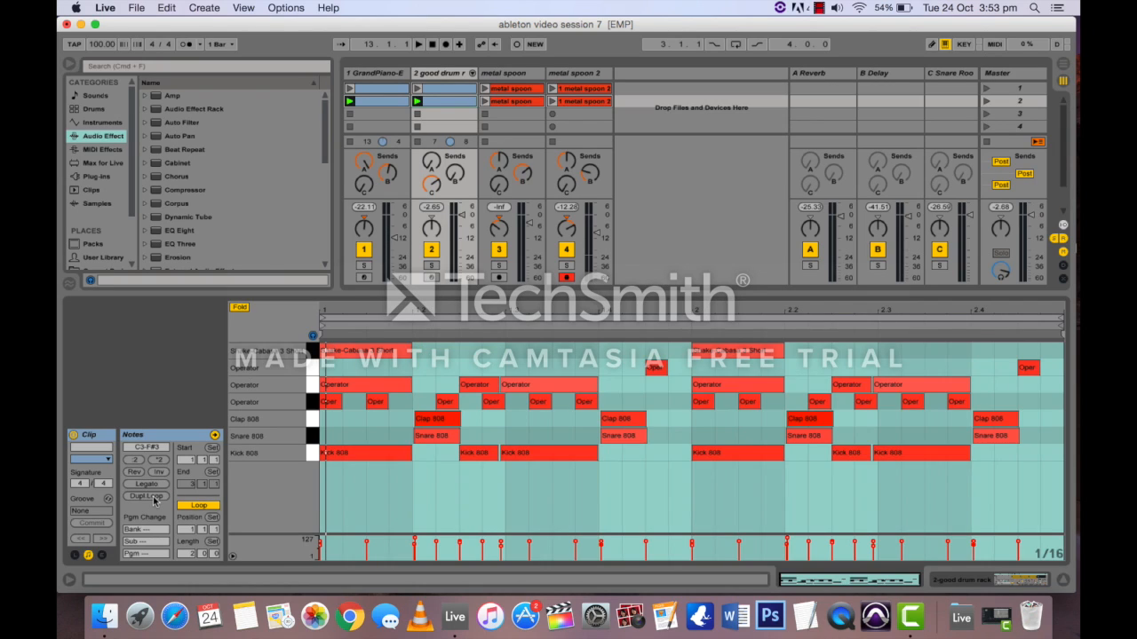
left_click(659, 369)
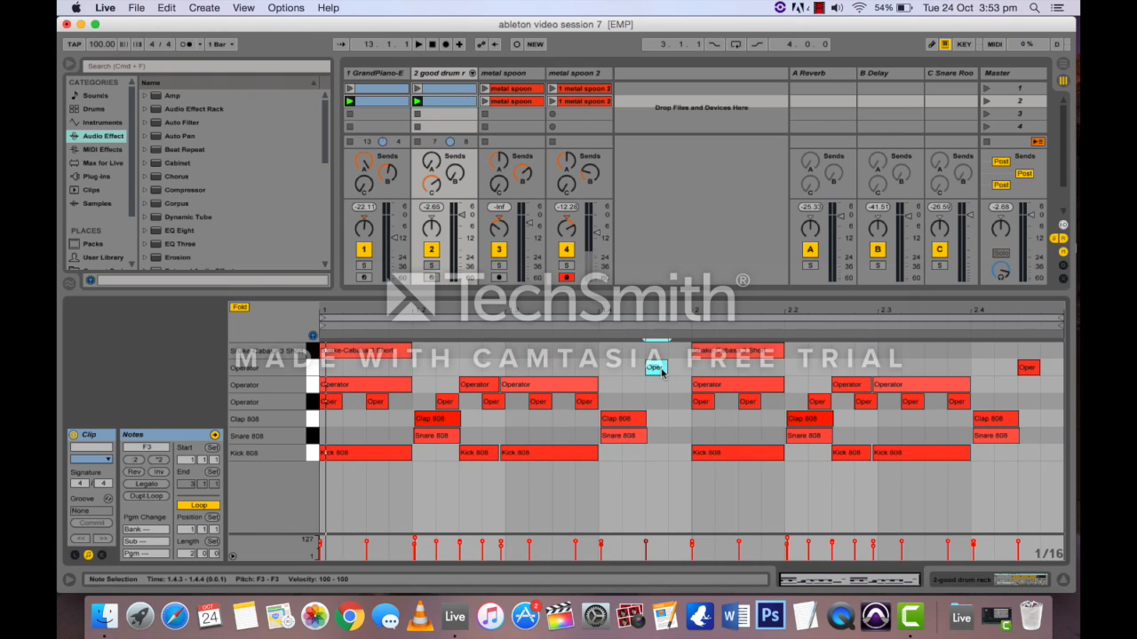
key("Delete")
Lower the velocity of the F3 note at 2.4.3 and add a D#3 Operator note at 1.4.1 with velocity 78.
left_click(1032, 369)
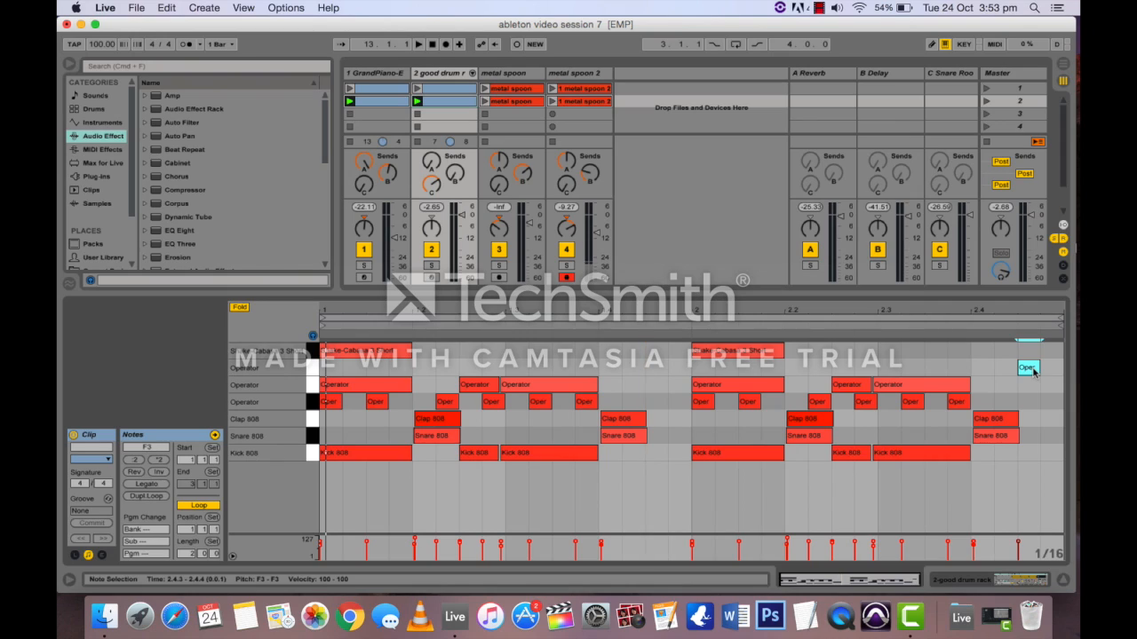
left_click_drag(1033, 370, 1034, 390)
double_click(610, 401)
key("space")
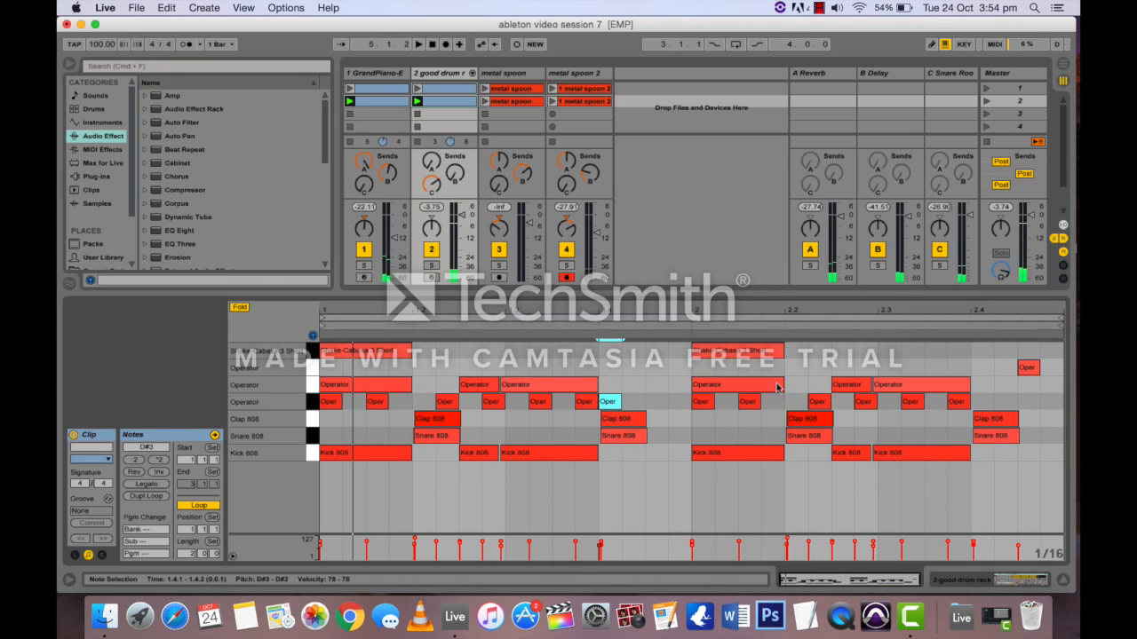
Select alternate D#3 Operator notes across both bars and lower their velocity.
left_click(375, 403)
left_click(491, 401, "shift")
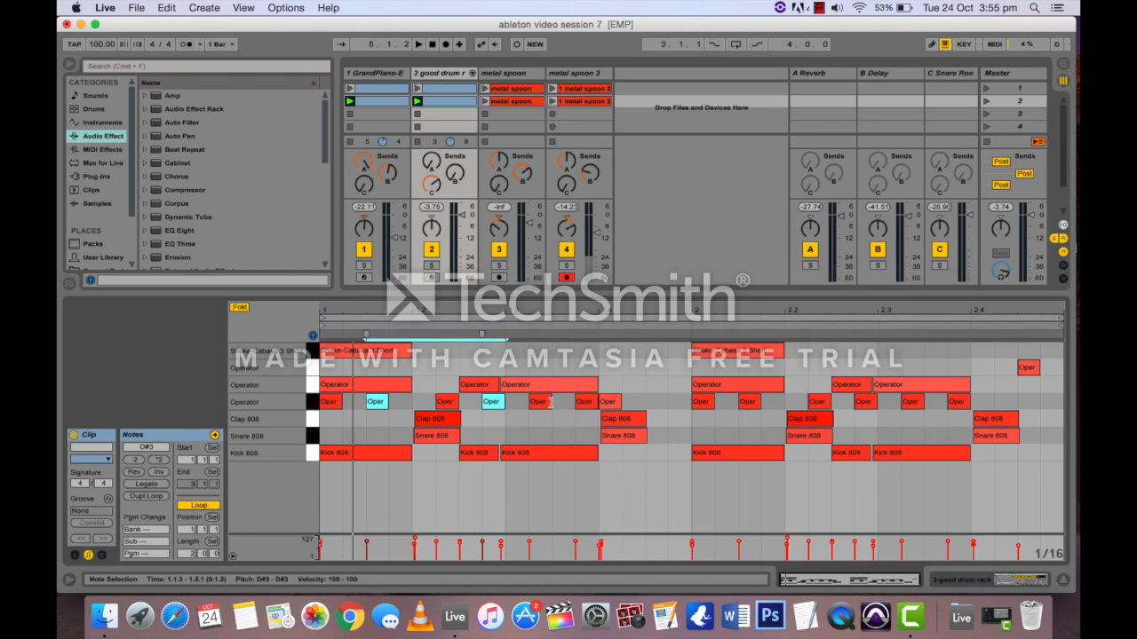
left_click(746, 402, "shift")
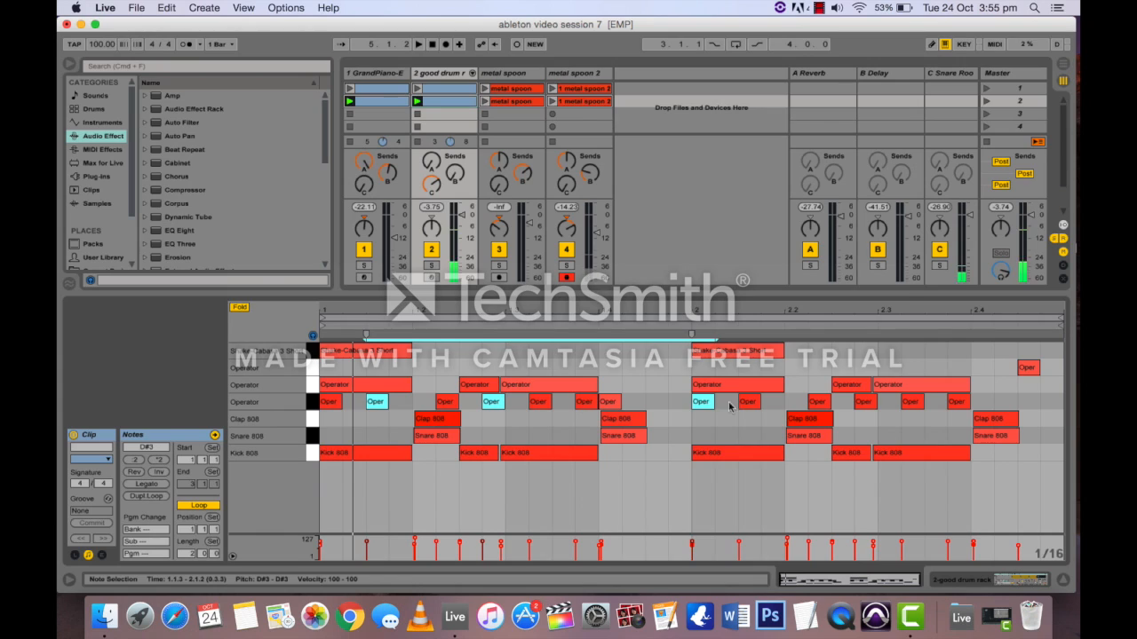
left_click(815, 400, "shift")
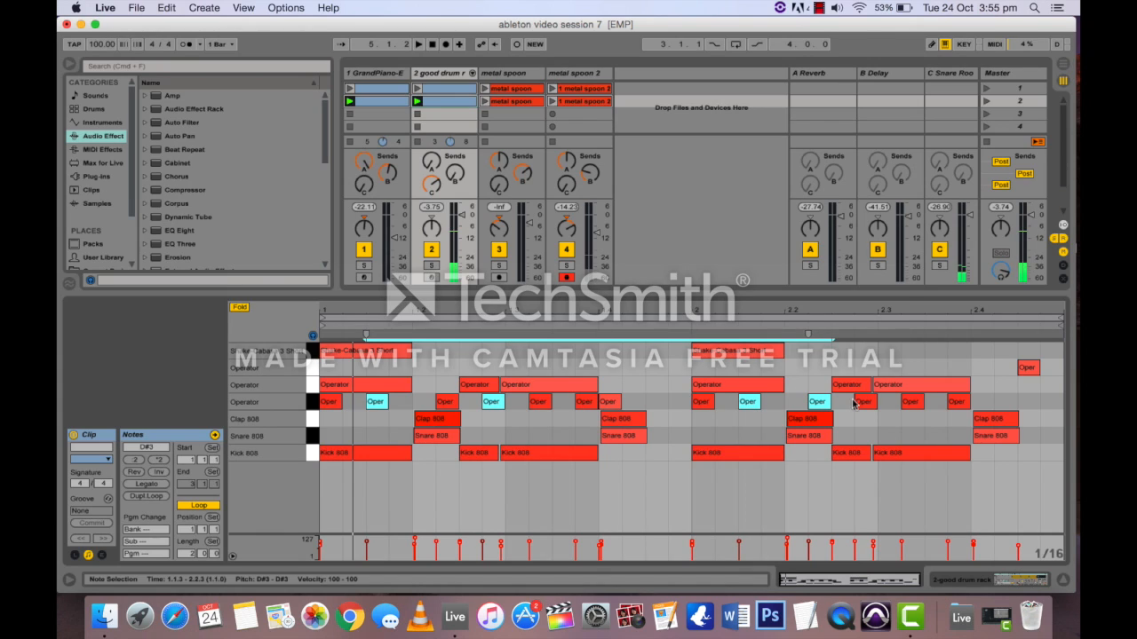
left_click(909, 403, "shift")
left_click_drag(908, 404, 909, 429)
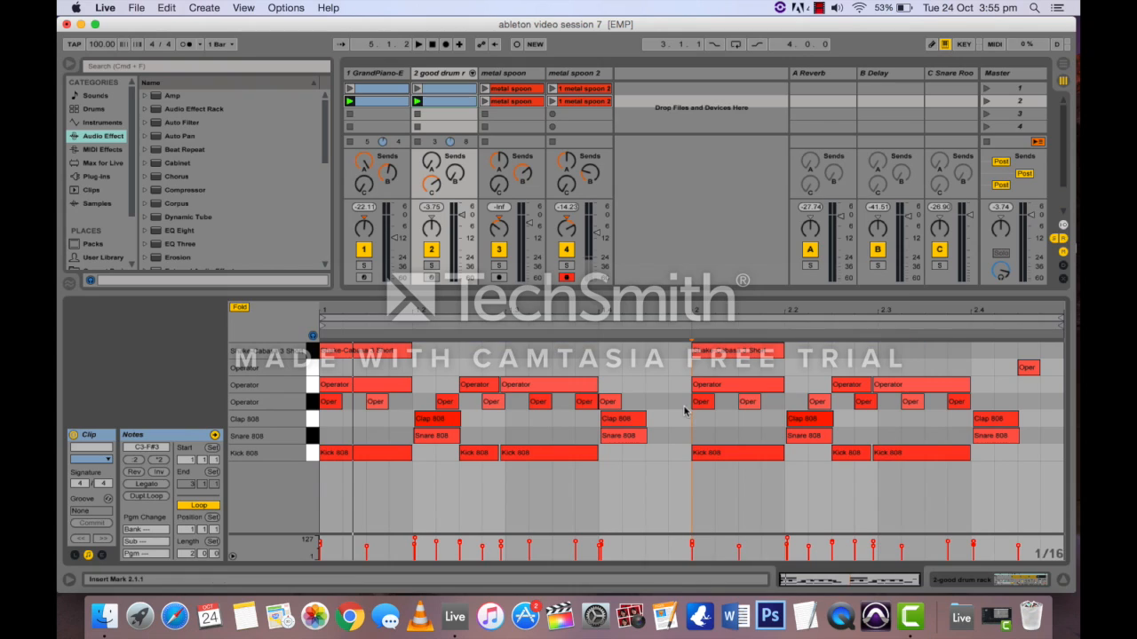
Play scene 1 followed by scene 2 to compare the original pattern with the variation.
left_click(685, 410)
left_click(985, 88)
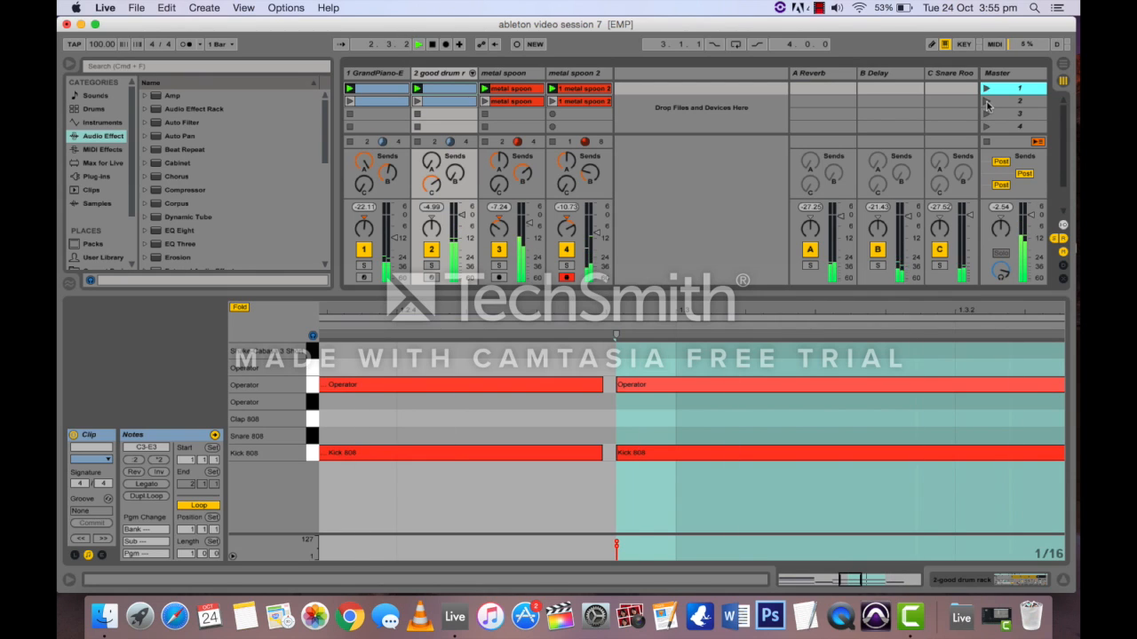
left_click(986, 101)
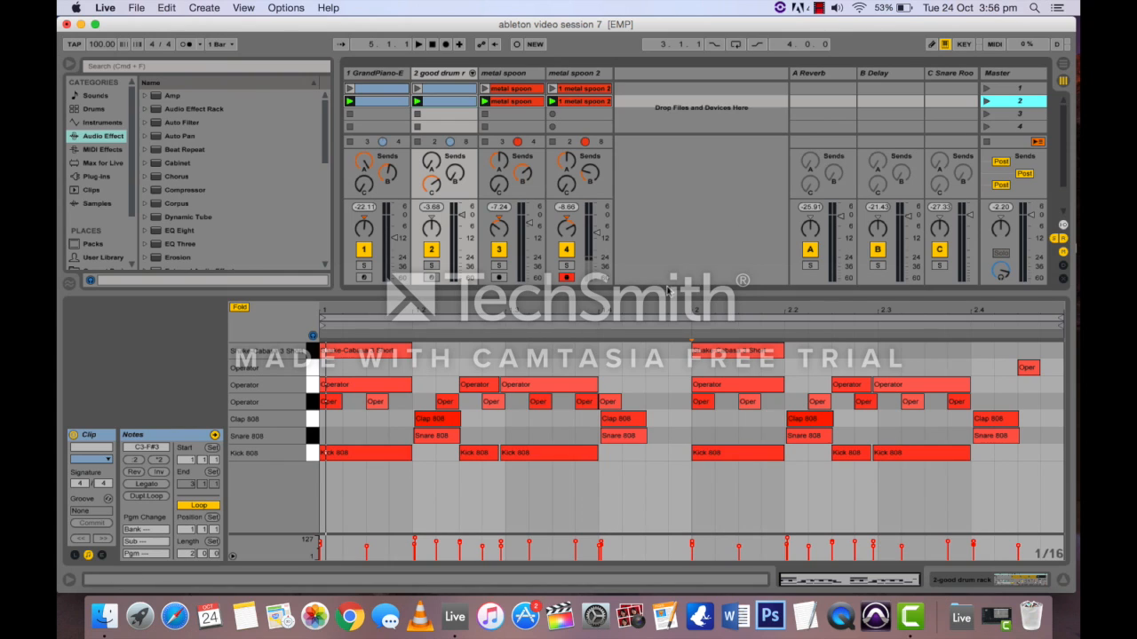
Enlarge the clip grid area and duplicate all four scene 2 clips into scene 3.
left_click_drag(664, 293, 644, 424)
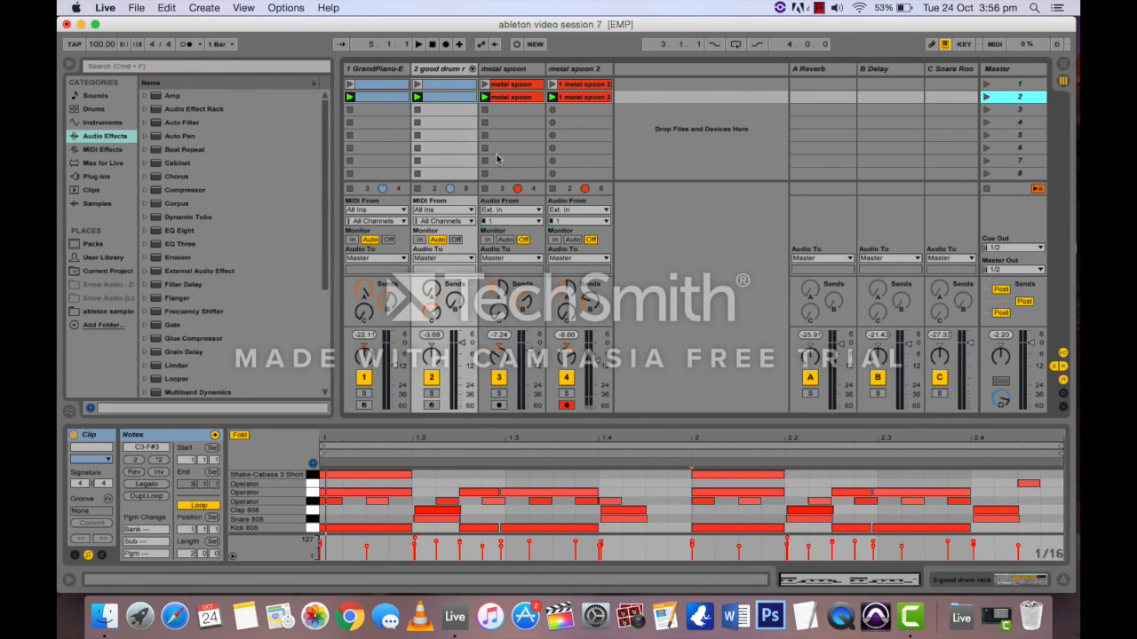
left_click(404, 98)
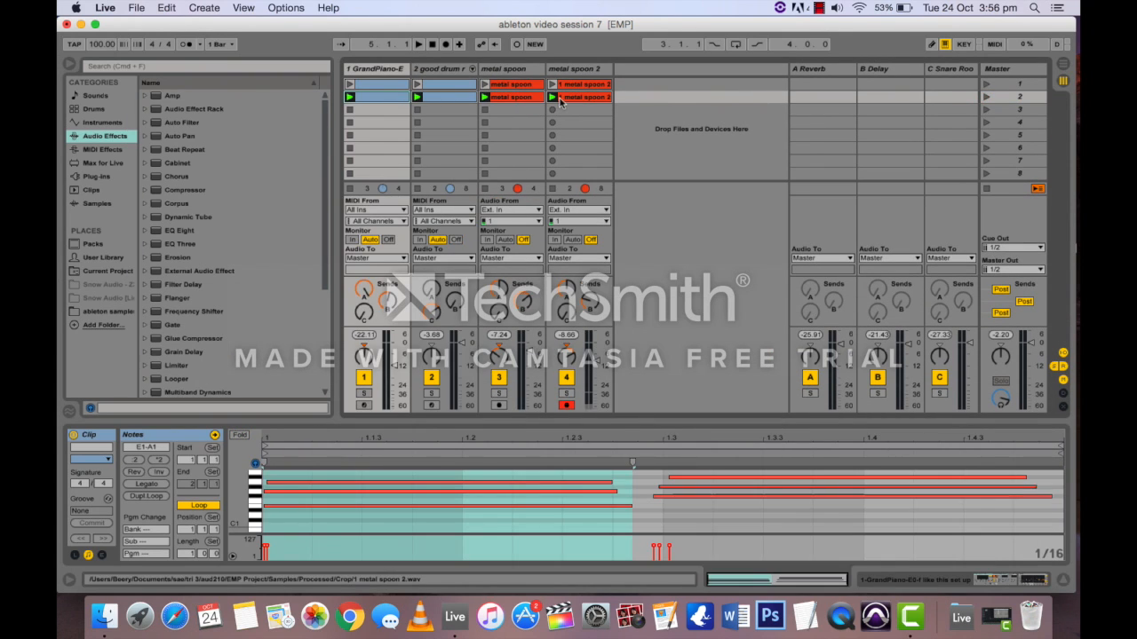
left_click(565, 98, "shift")
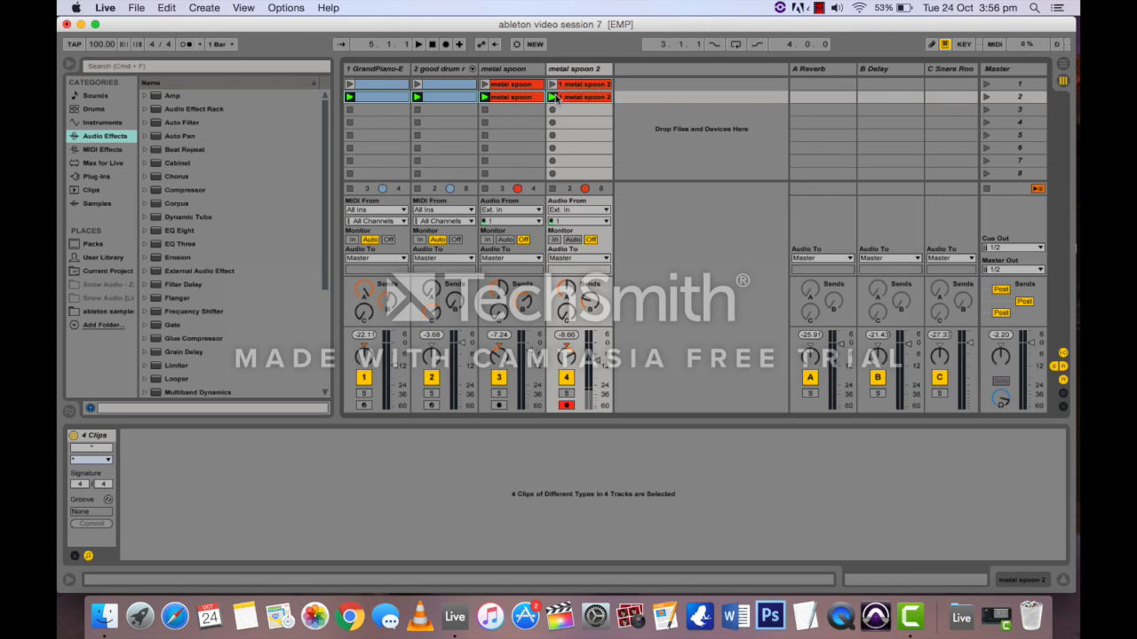
key("super+d")
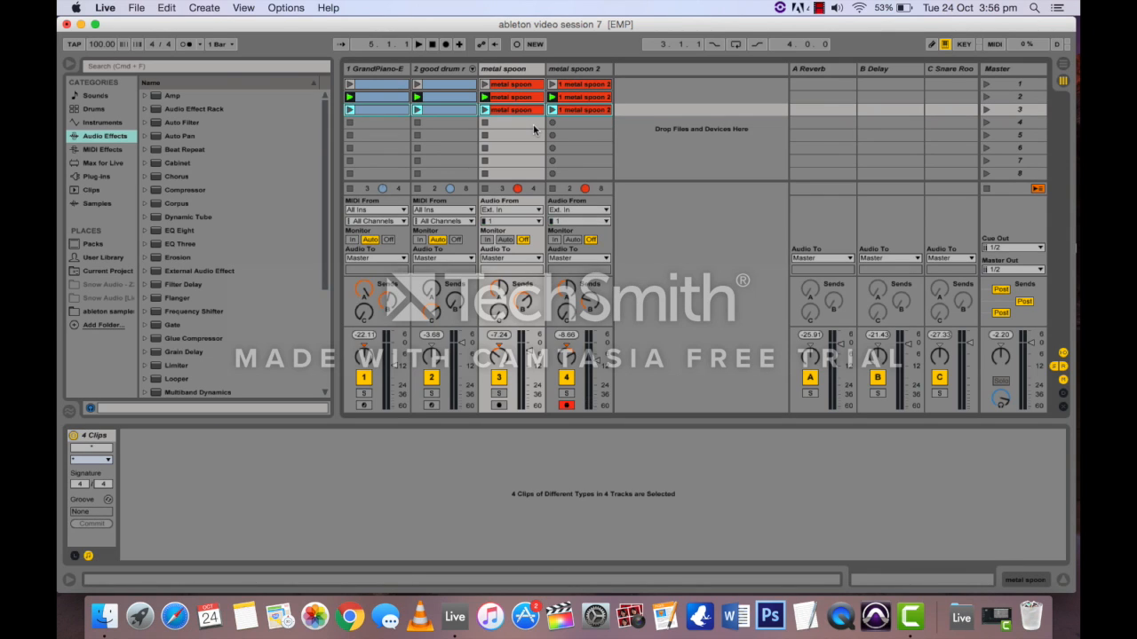
Reverse the notes of the whole piano clip in scene 3, leaving no time range selected.
left_click(384, 112)
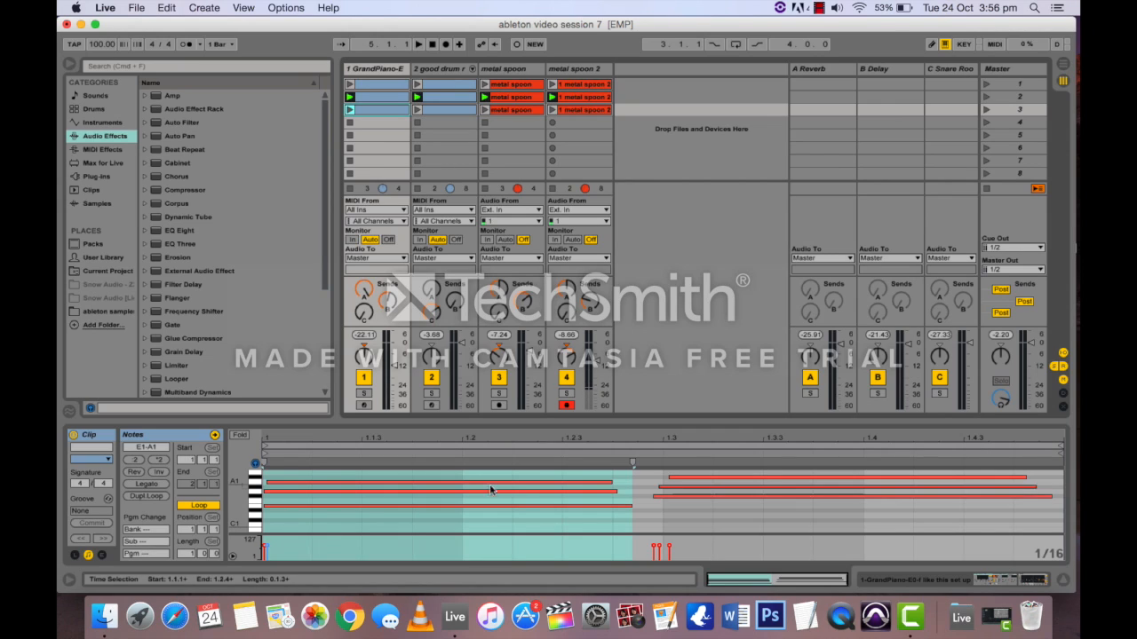
left_click(136, 473)
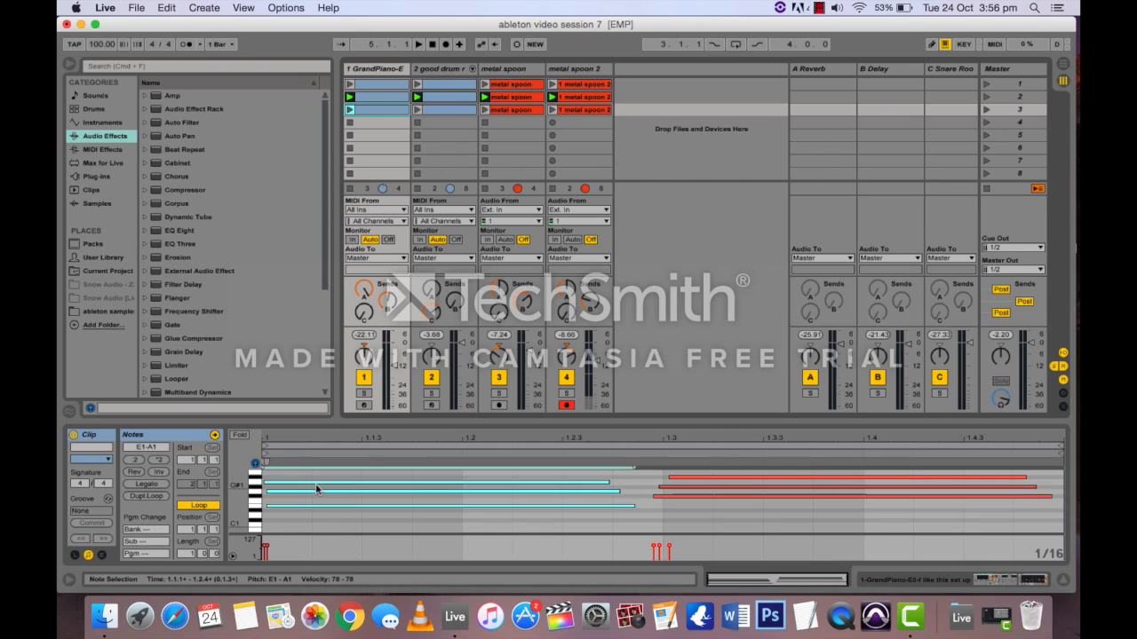
left_click(663, 520)
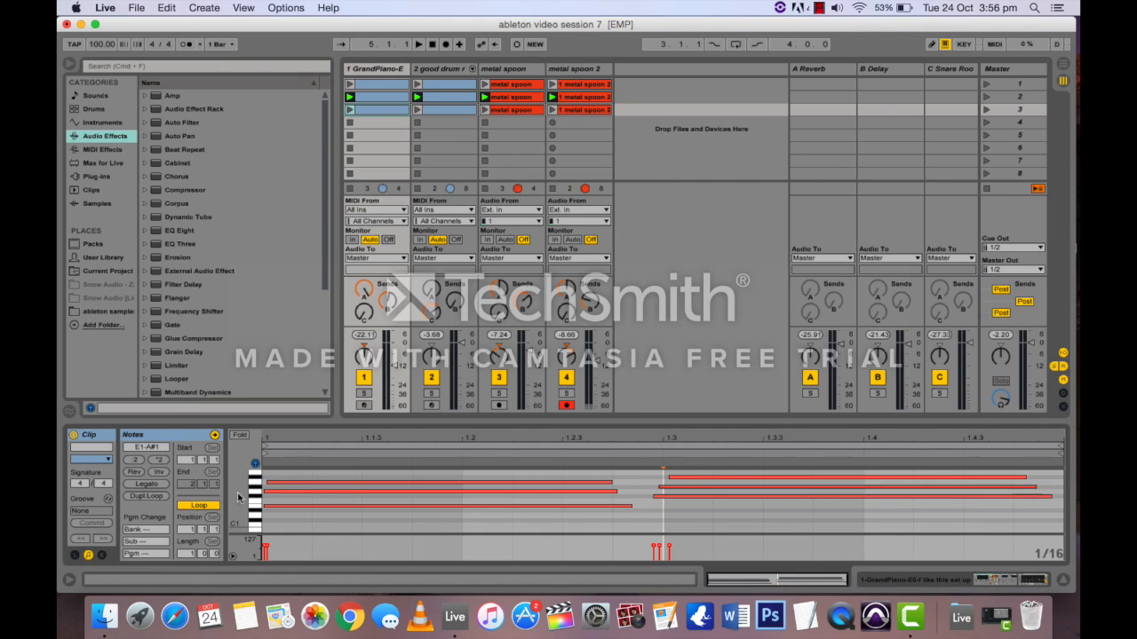
left_click(135, 473)
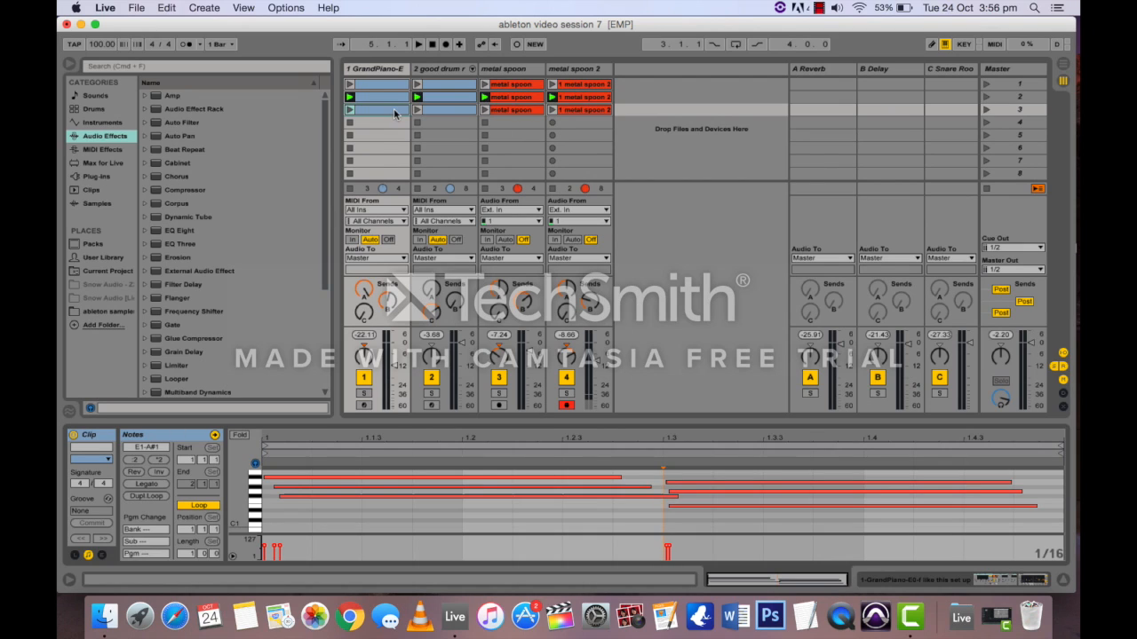
Play scenes 2 and 3, followed by scenes 1, 2 and 3 in order, to hear the progression.
left_click(987, 97)
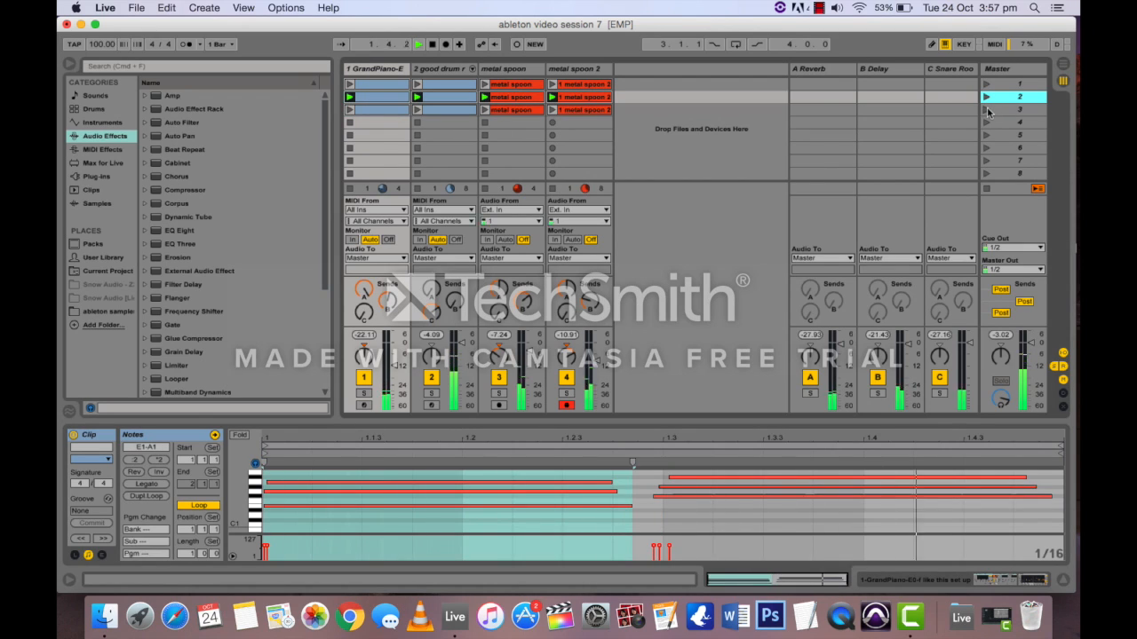
left_click(986, 110)
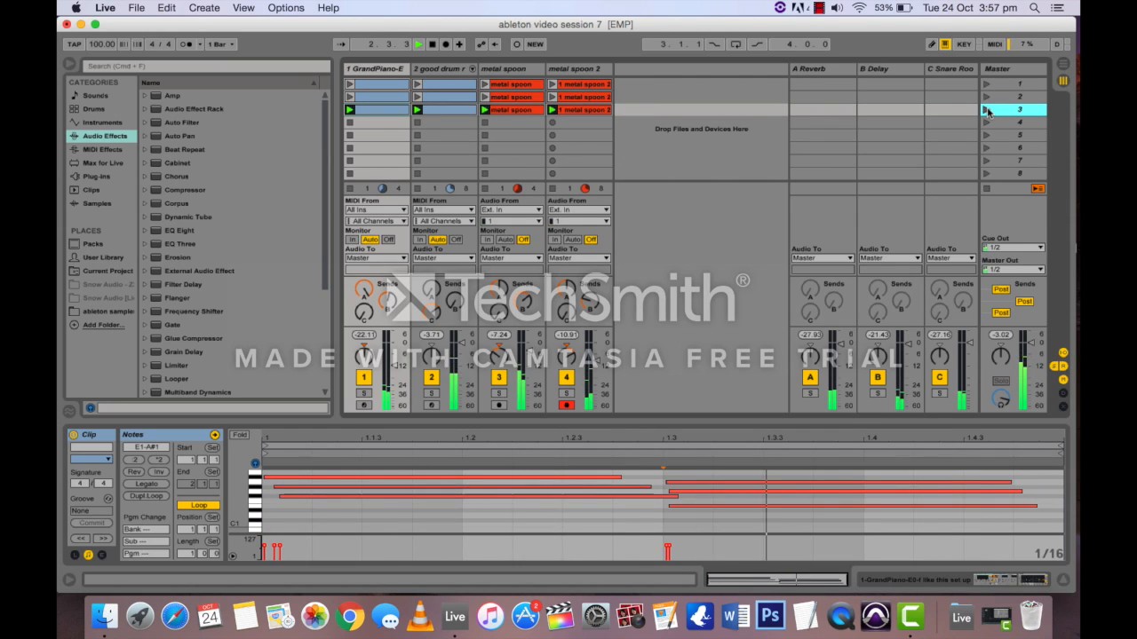
left_click(985, 85)
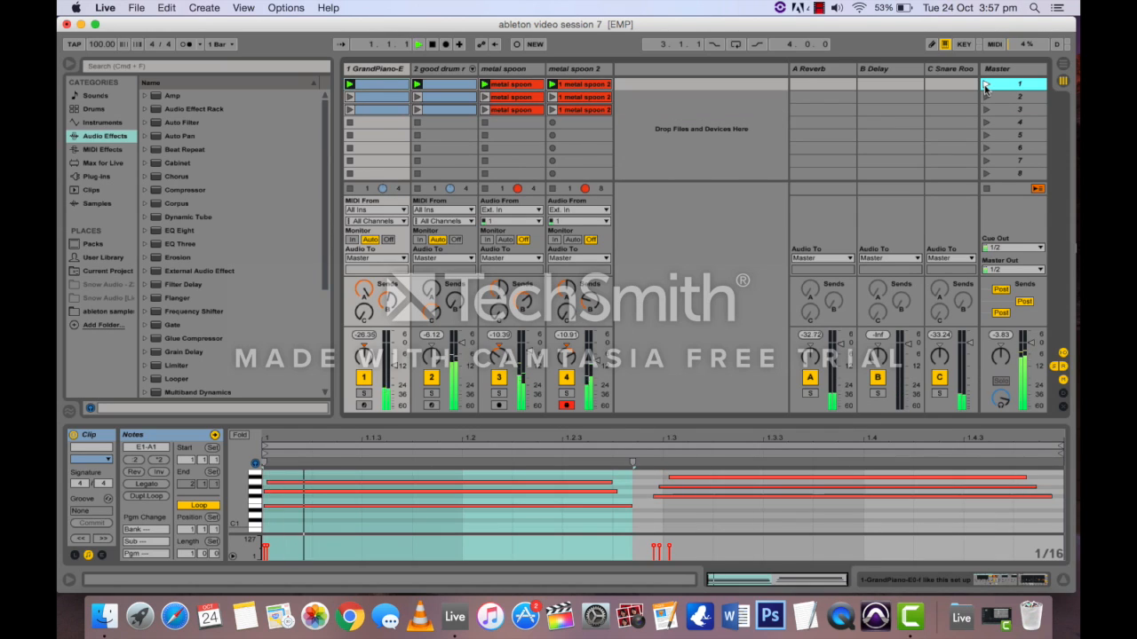
left_click(985, 96)
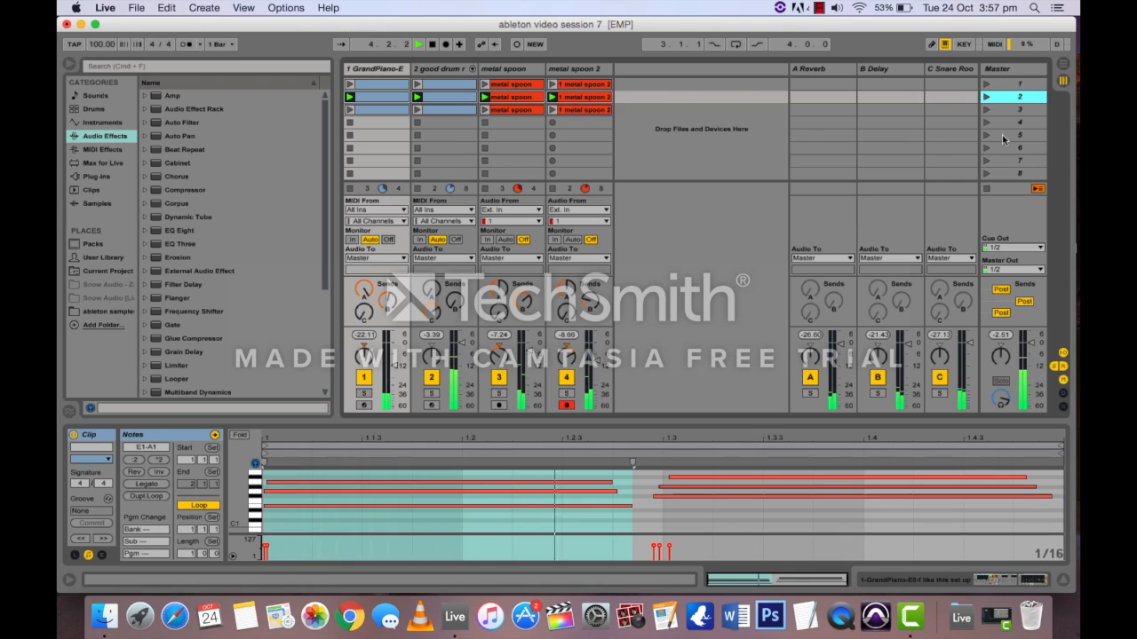
left_click(987, 110)
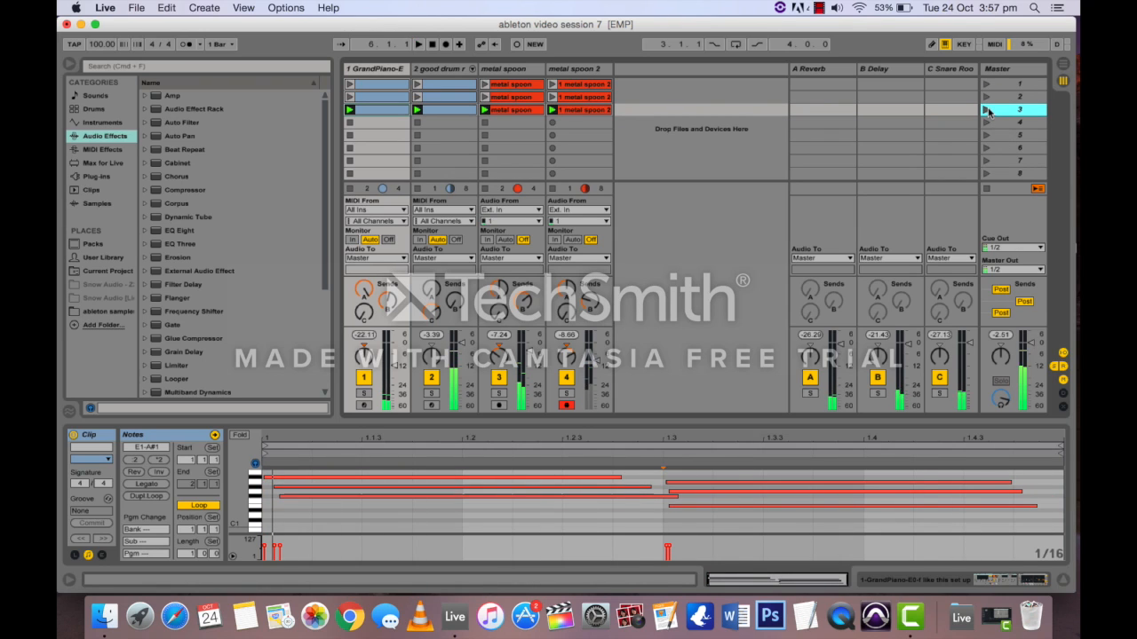
Stop the drum, metal spoon and metal spoon 2 clips of scene 3 and select its piano clip.
left_click(396, 112)
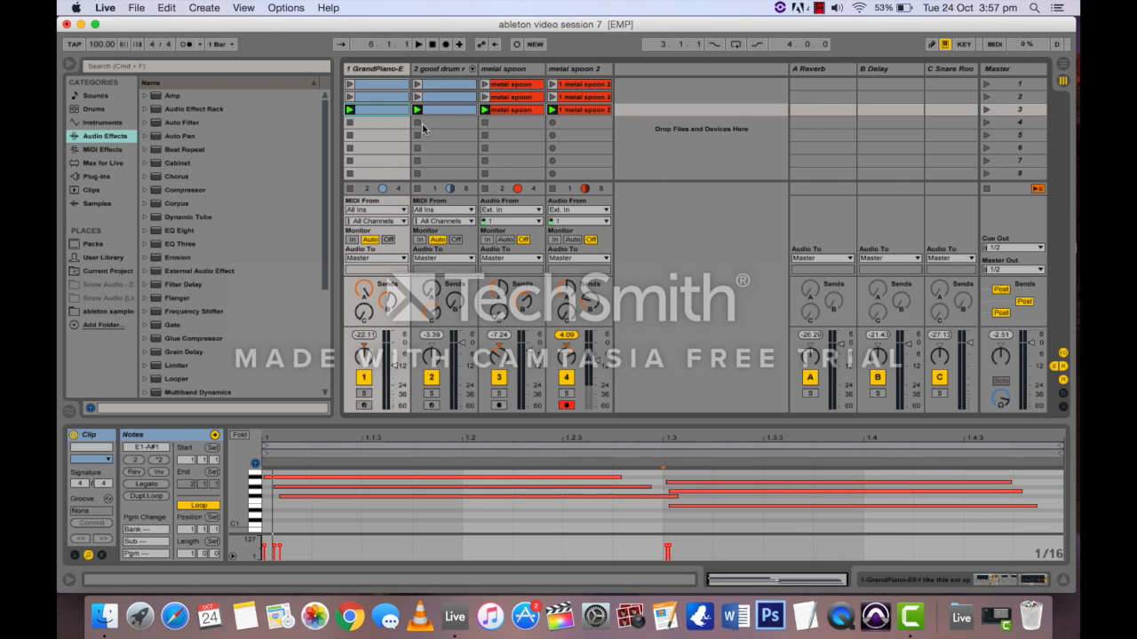
left_click(423, 126)
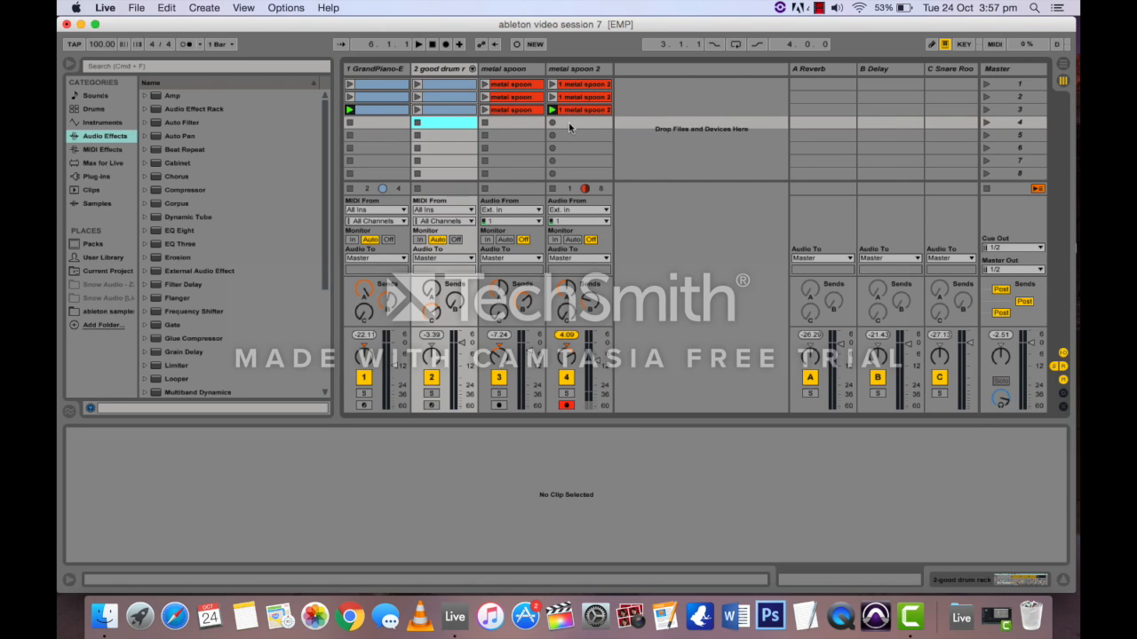
left_click(552, 185)
left_click(553, 188)
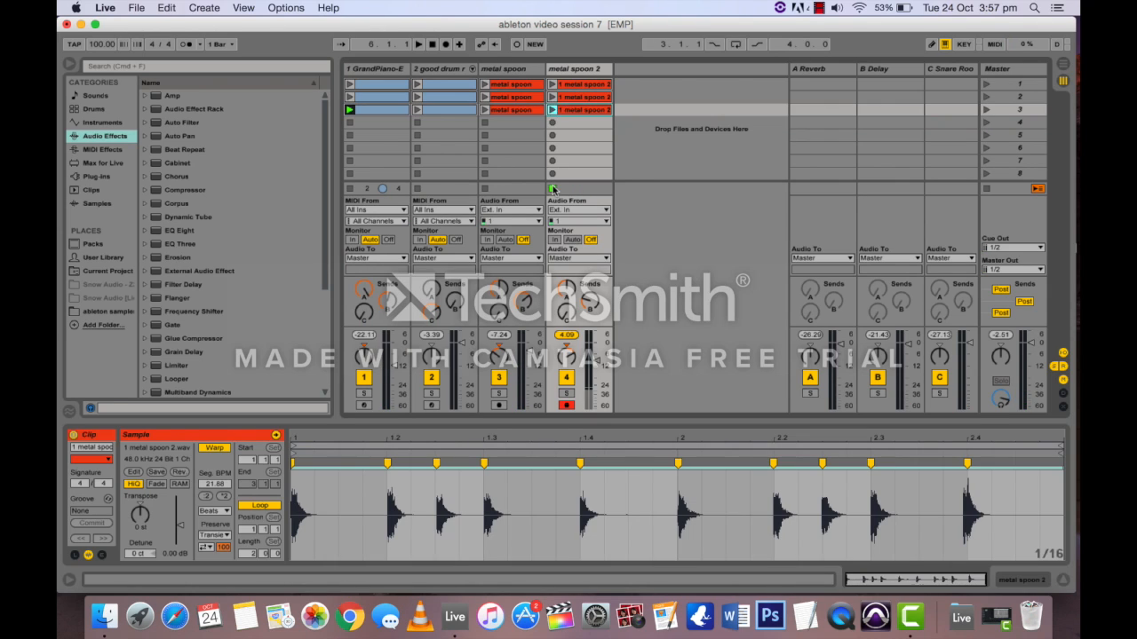
left_click(392, 110)
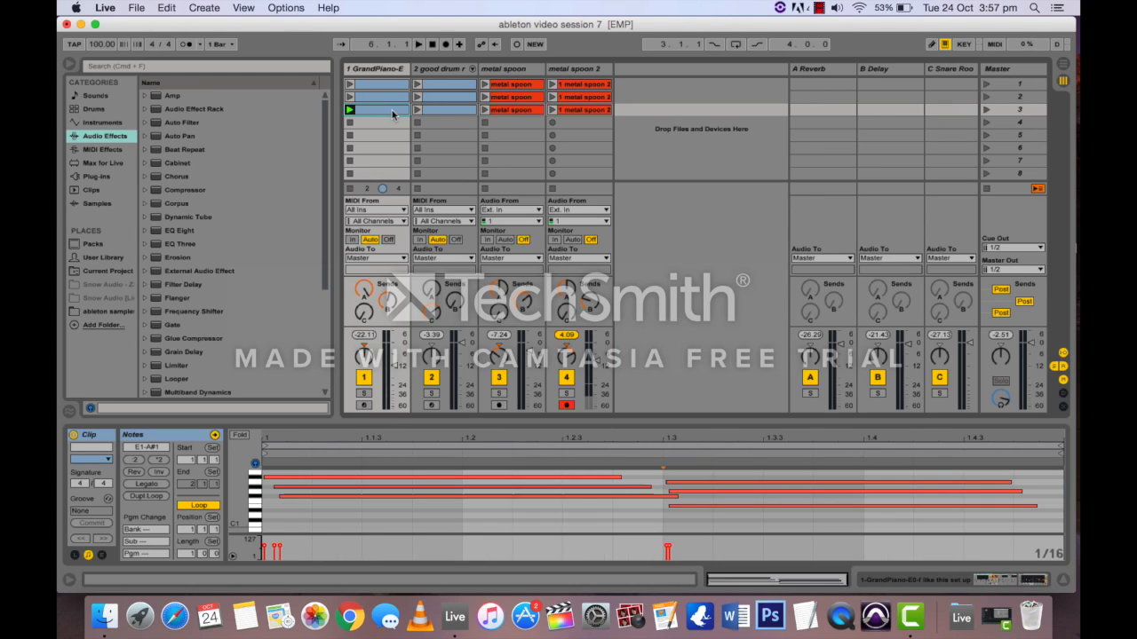
Enable MIDI overdub, arm the GrandPiano track and rehearse a low line over the scene 3 piano clip with the metronome.
left_click(459, 44)
left_click(363, 405)
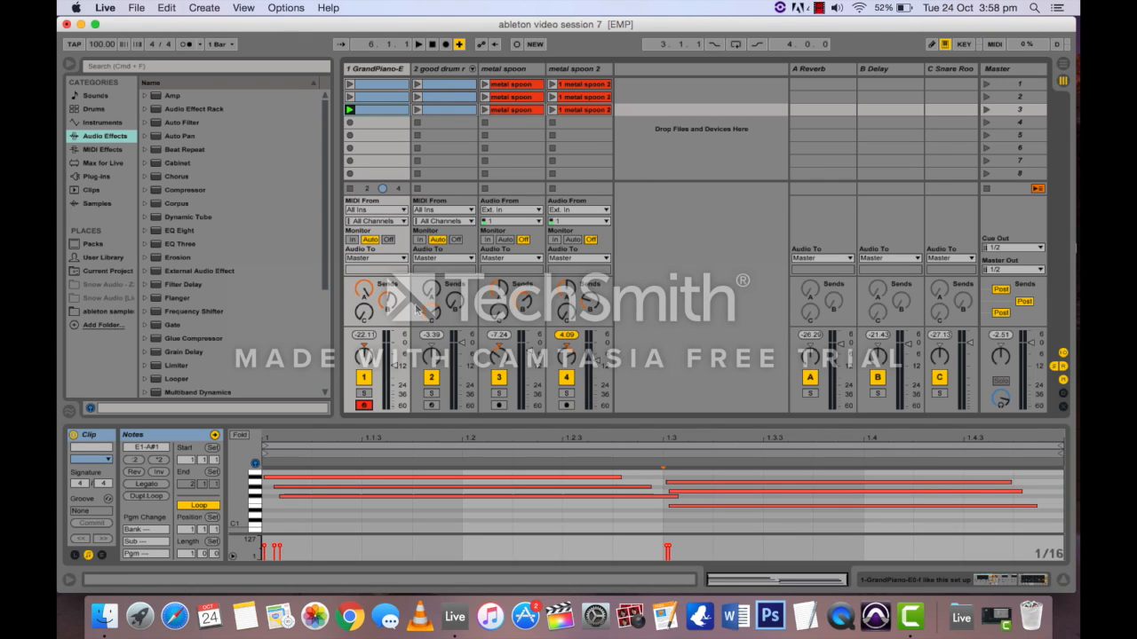
scroll(278, 509, "down", 1)
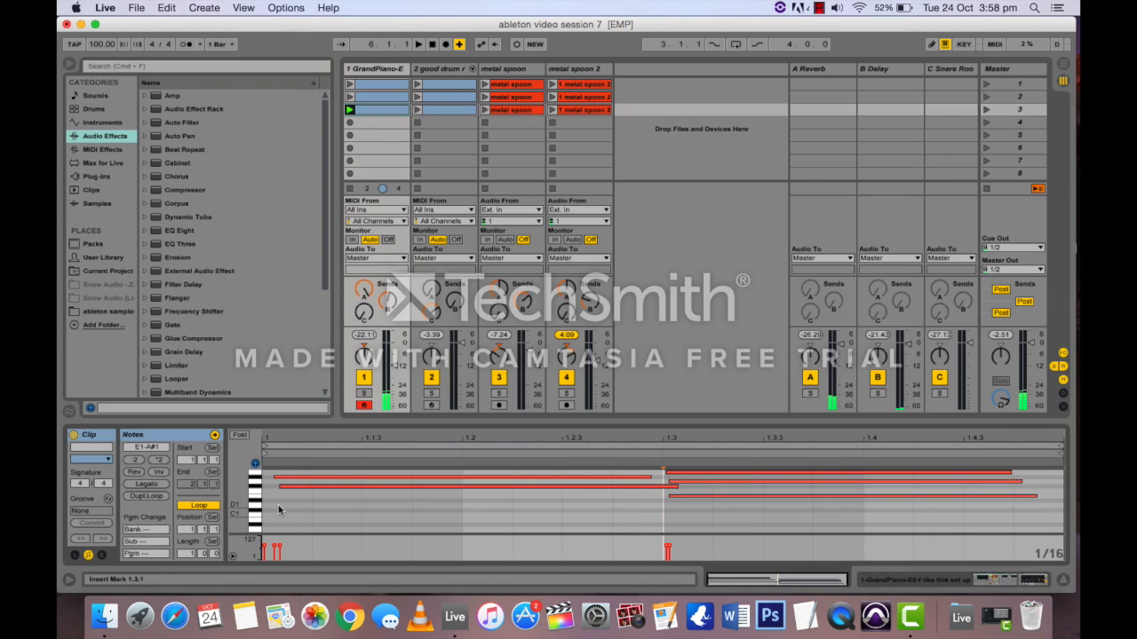
scroll(278, 509, "down", 5)
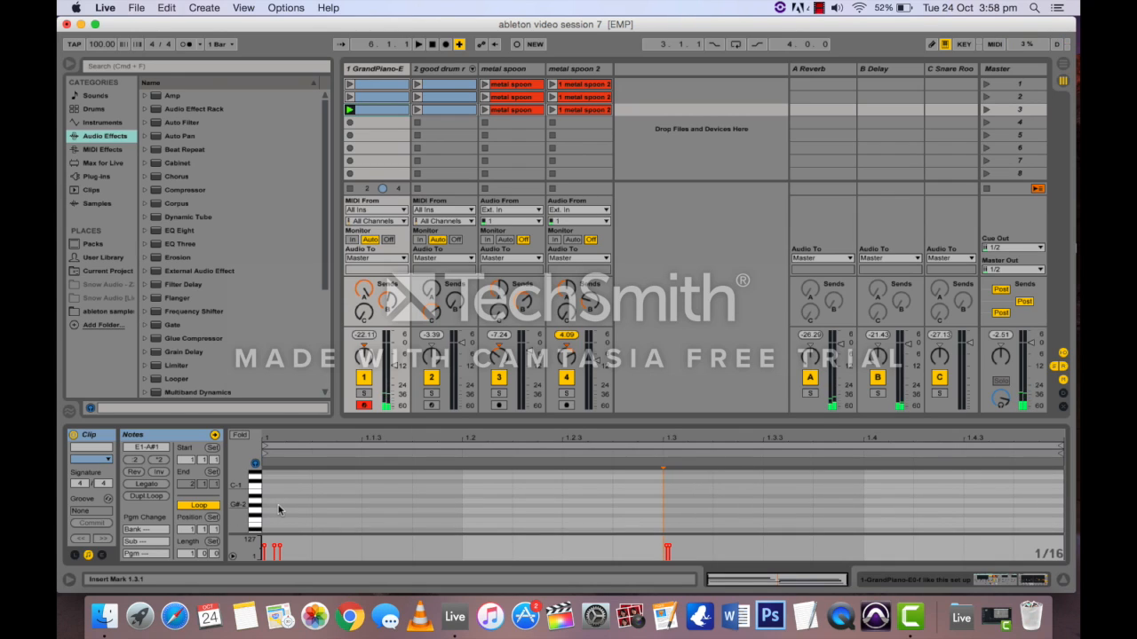
scroll(278, 509, "up", 5)
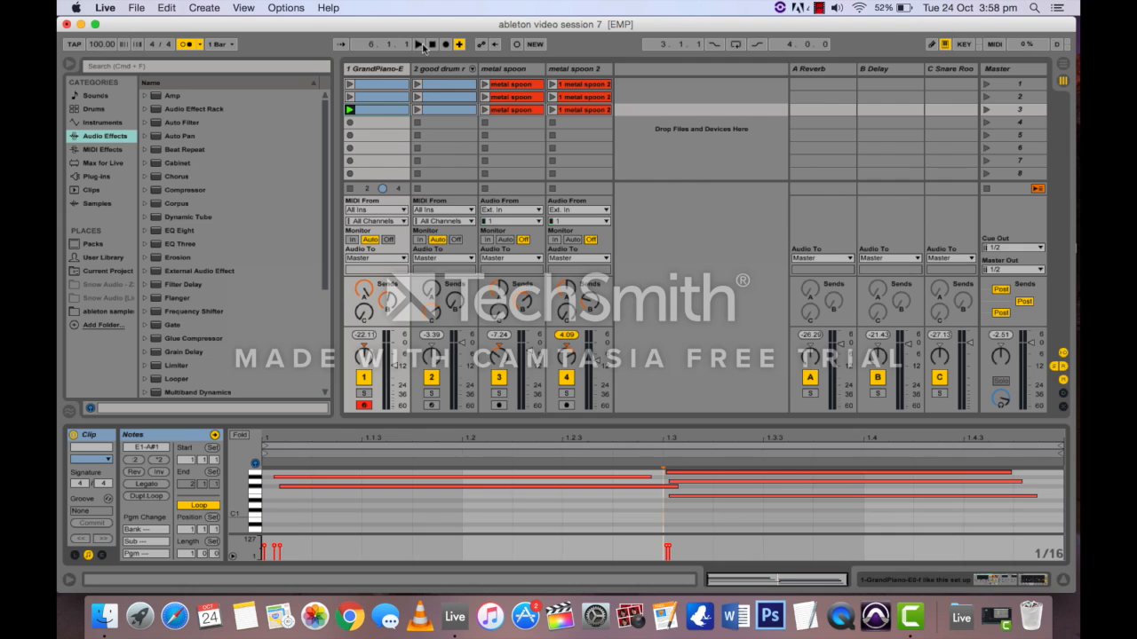
left_click(419, 44)
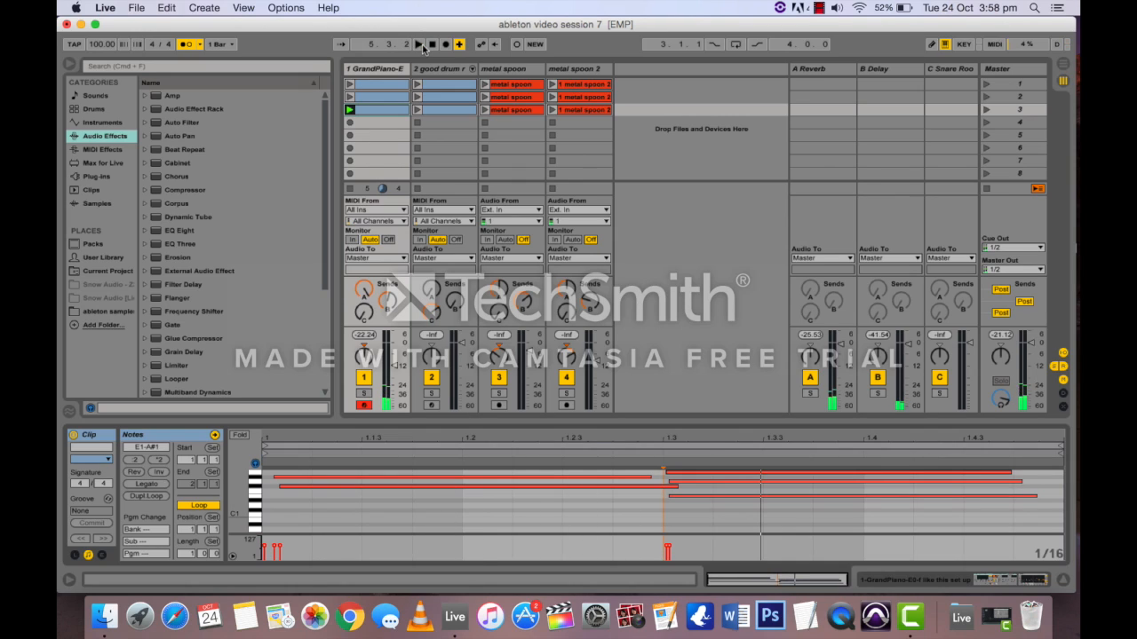
left_click(432, 45)
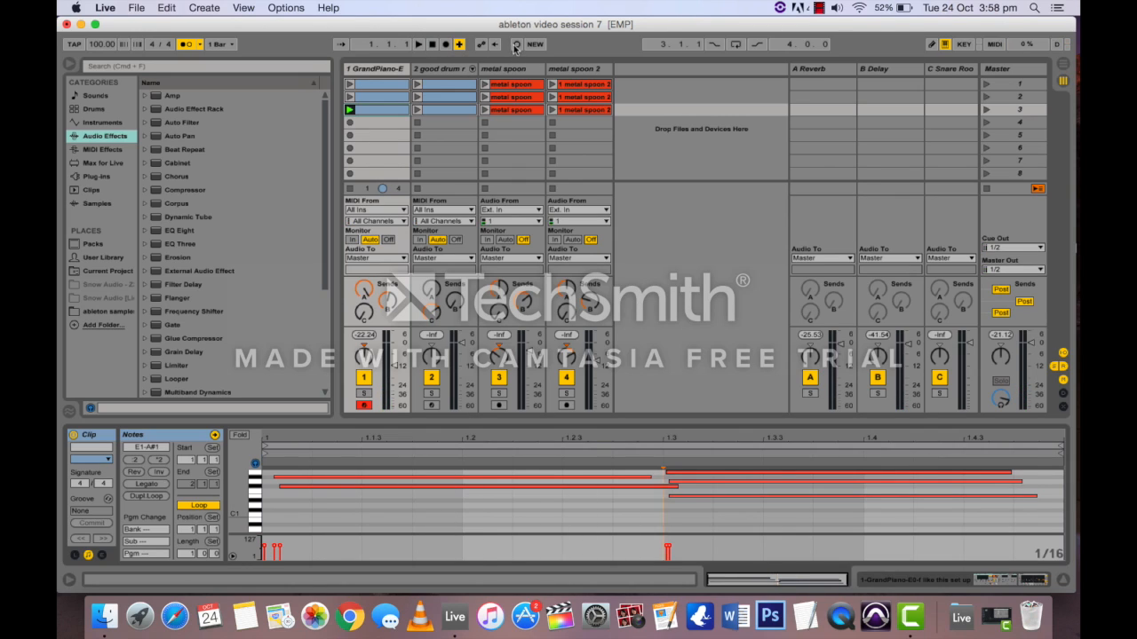
left_click(515, 46)
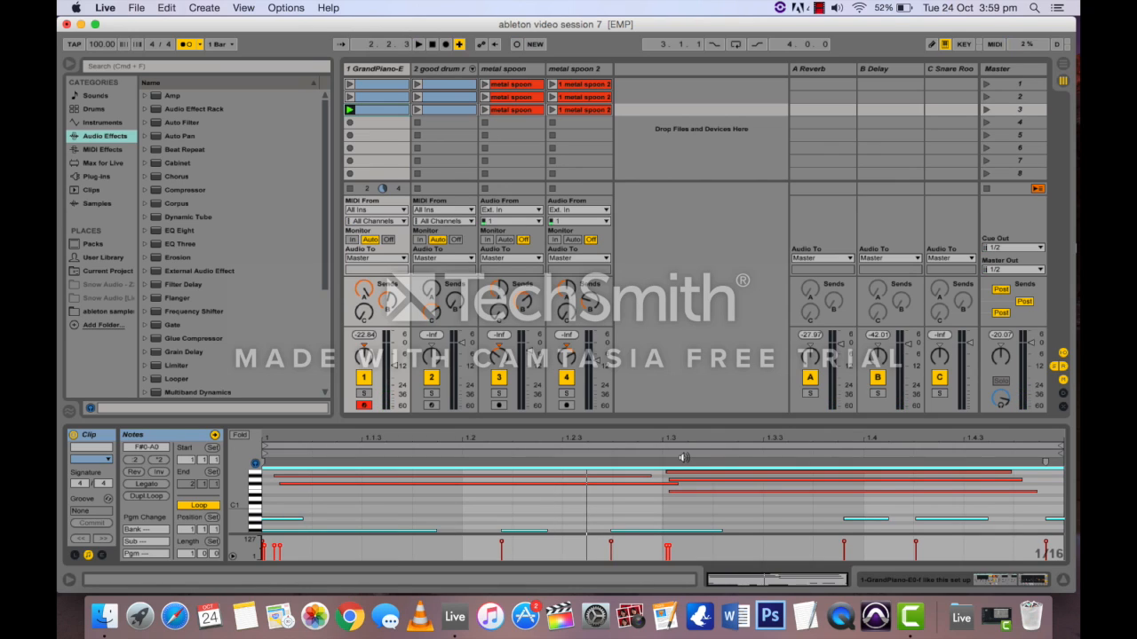
key("super+z")
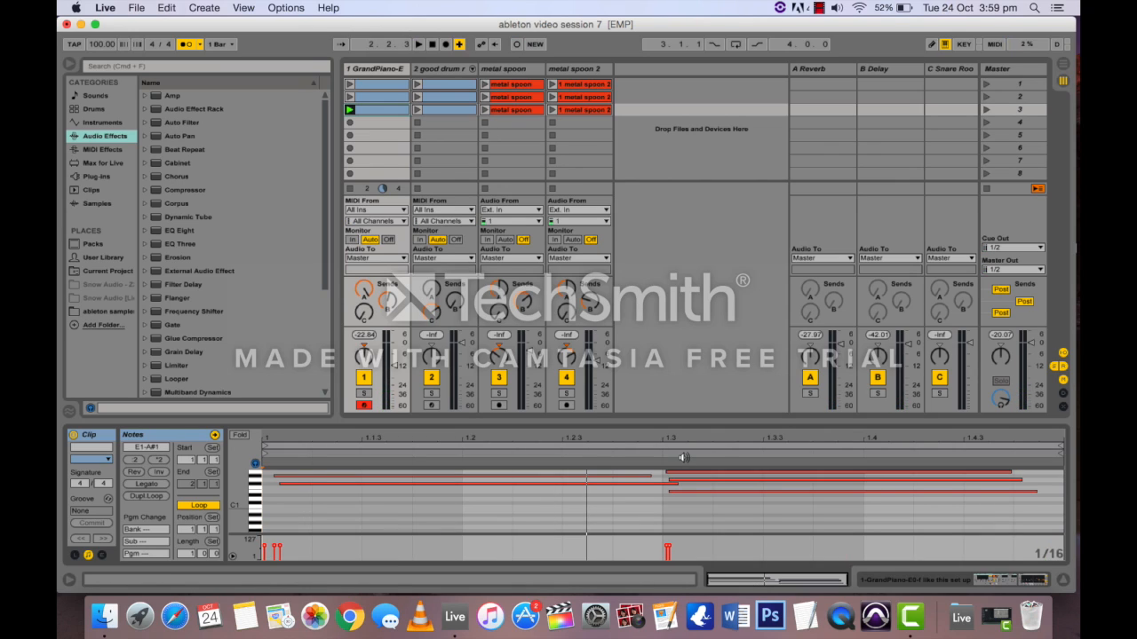
left_click(516, 44)
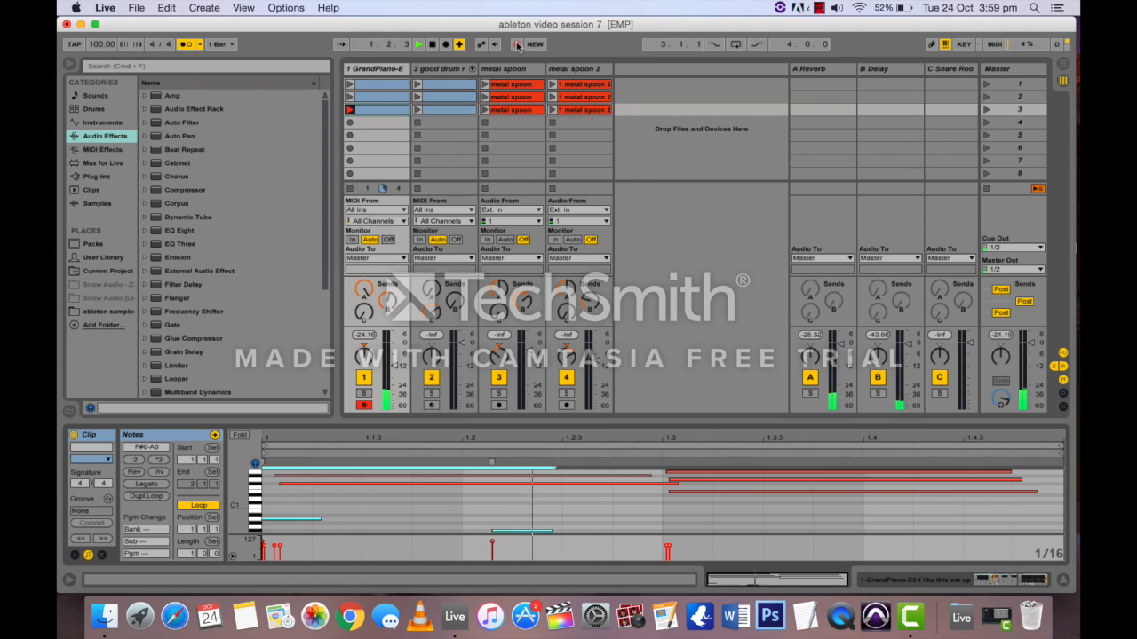
left_click(516, 44)
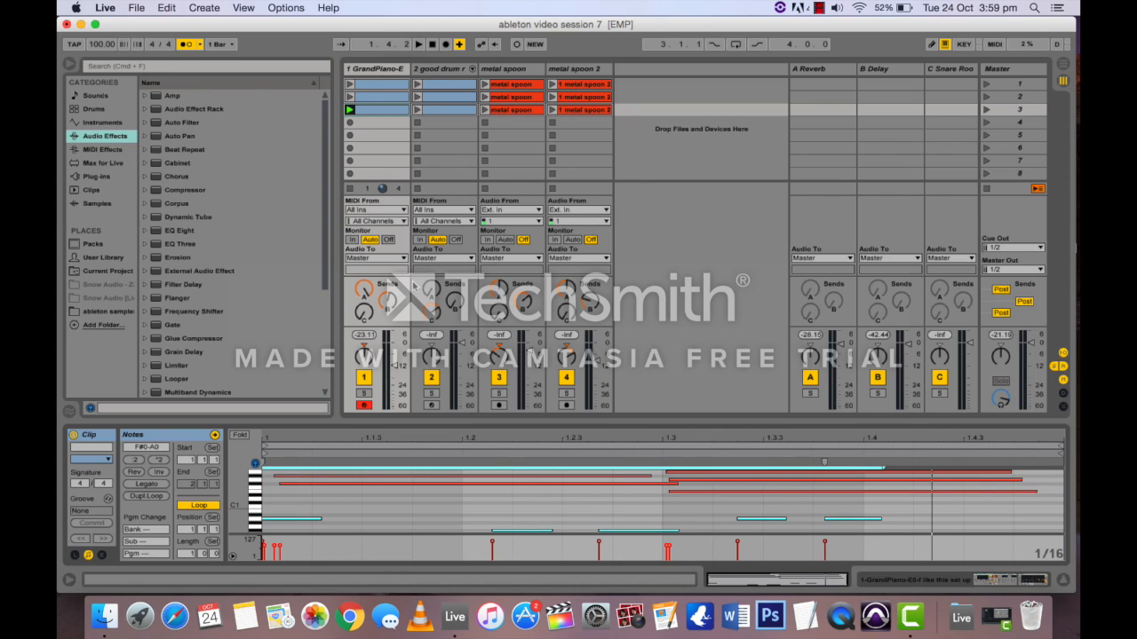
key("Delete")
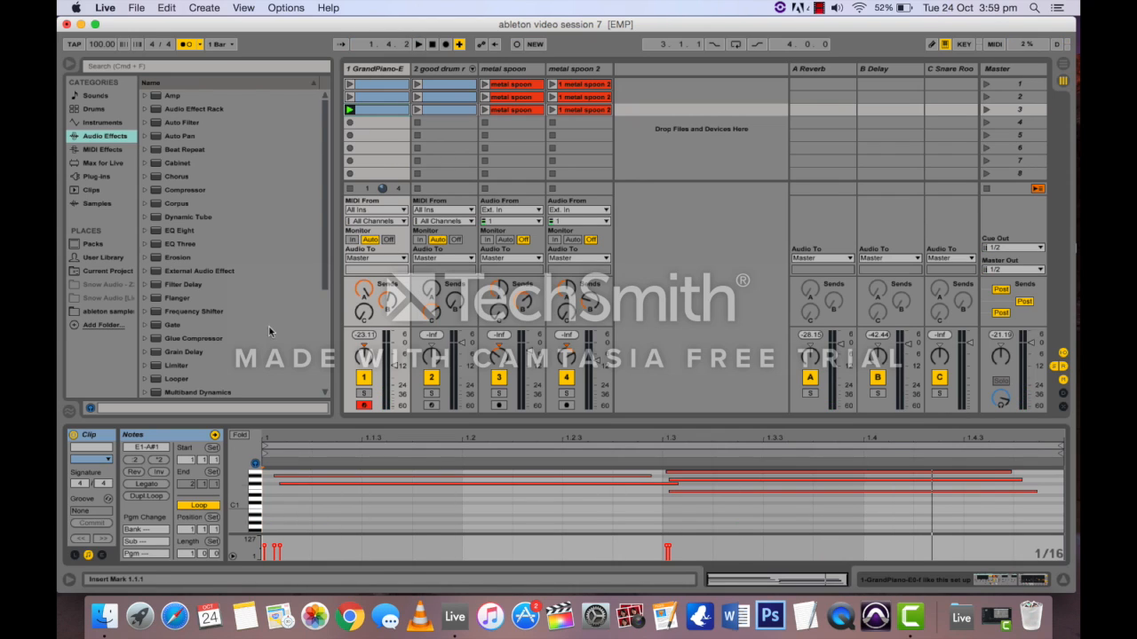
Adjust the metronome settings and overdub a low line of F#0 and A0 notes onto the scene 3 piano clip.
left_click(200, 45)
left_click(284, 70)
left_click(518, 45)
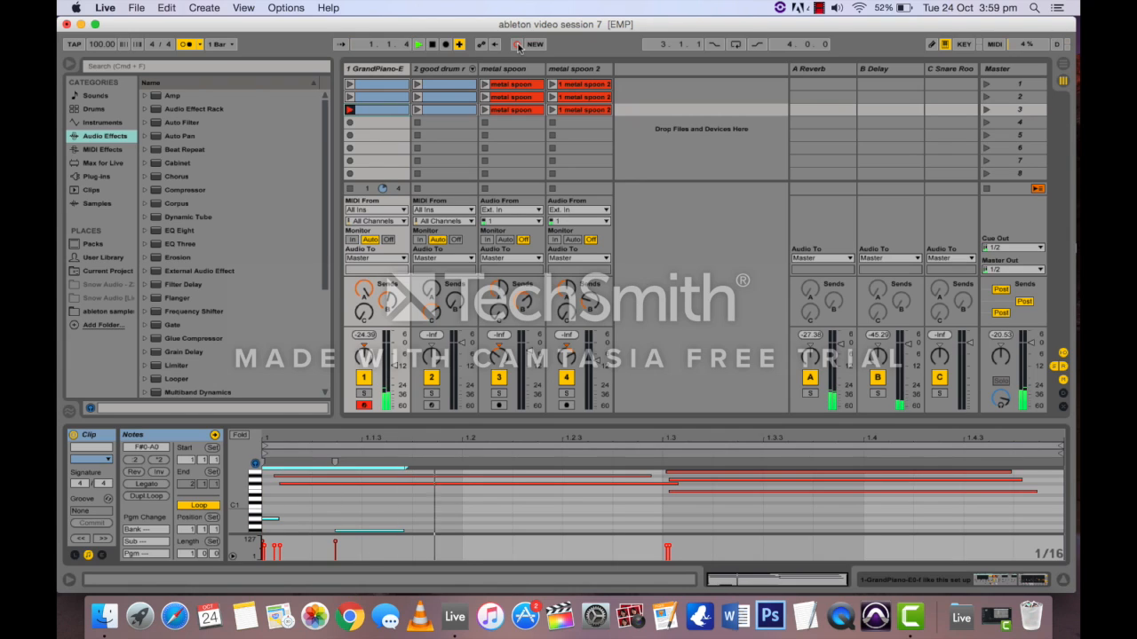
left_click(518, 46)
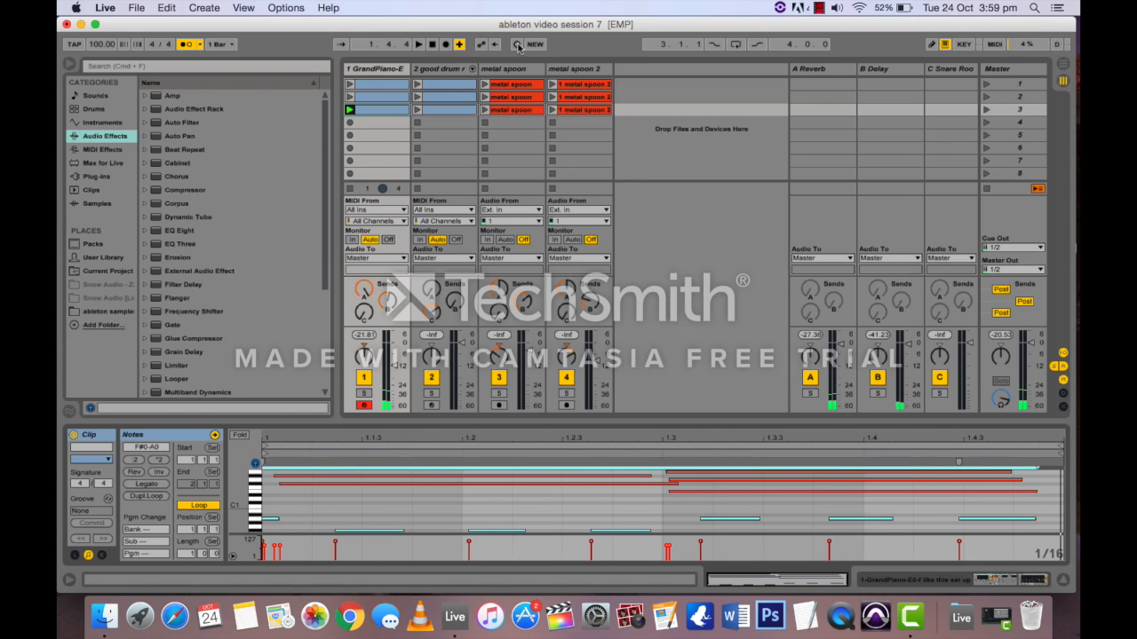
Delete the short recorded A0 note at the very start of the scene 3 piano clip.
left_click(288, 518)
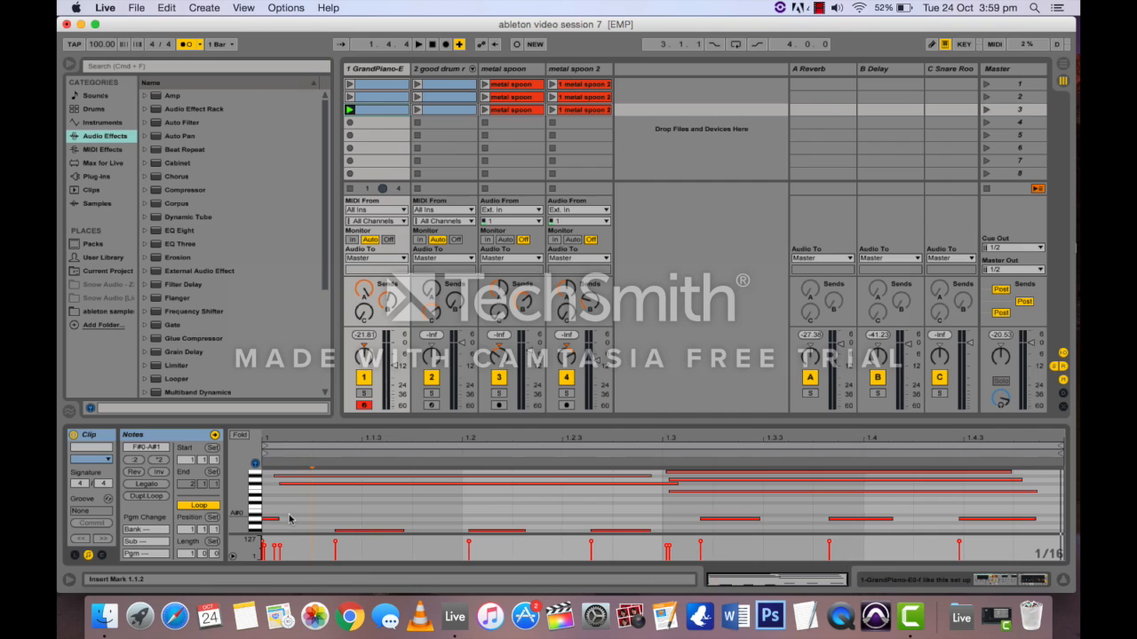
left_click(269, 520)
key("BackSpace")
Select the low F#0 and A0 notes in the scene 3 piano clip, set the grid to 1/32, quantize their starts and play the clip.
left_click_drag(331, 514, 999, 568)
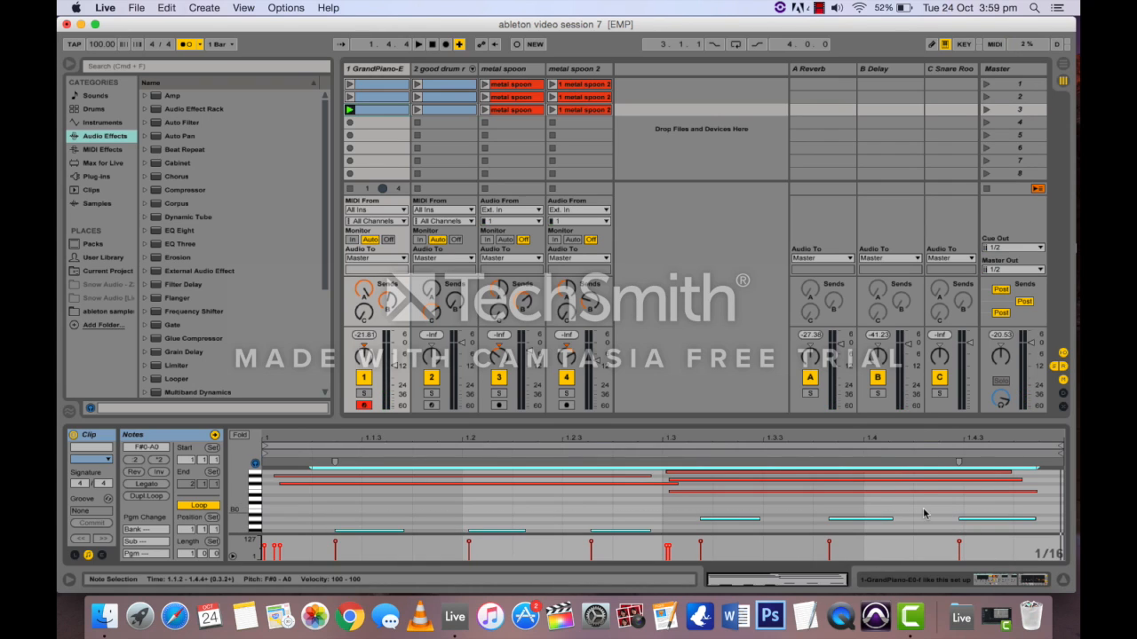
right_click(924, 511)
left_click(855, 454)
right_click(907, 499)
left_click(839, 357)
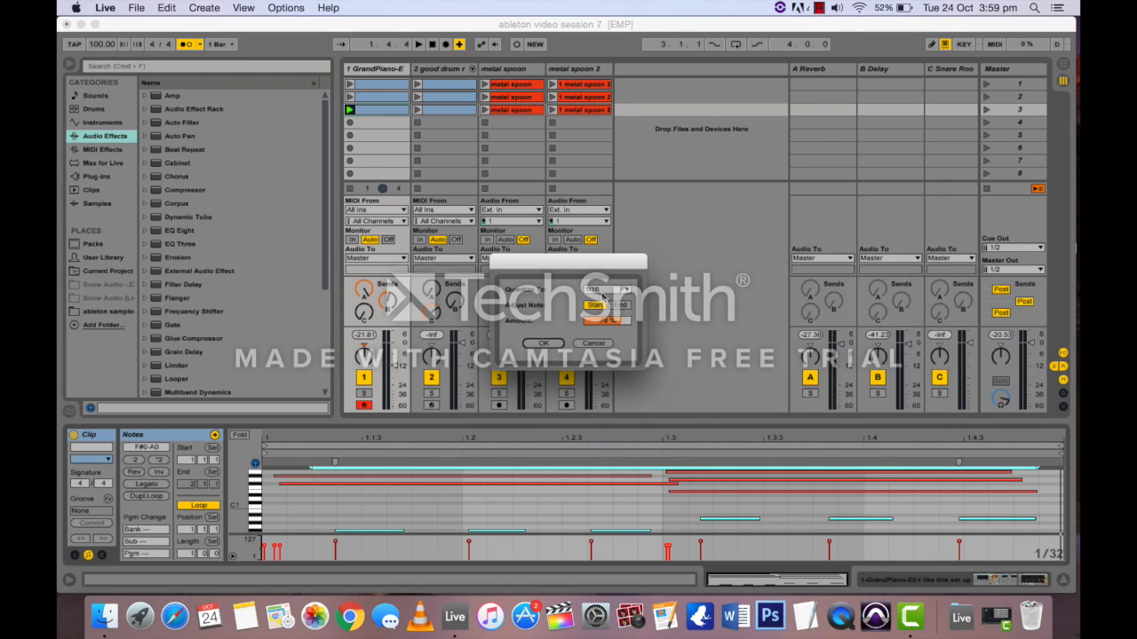
left_click(545, 344)
key("space")
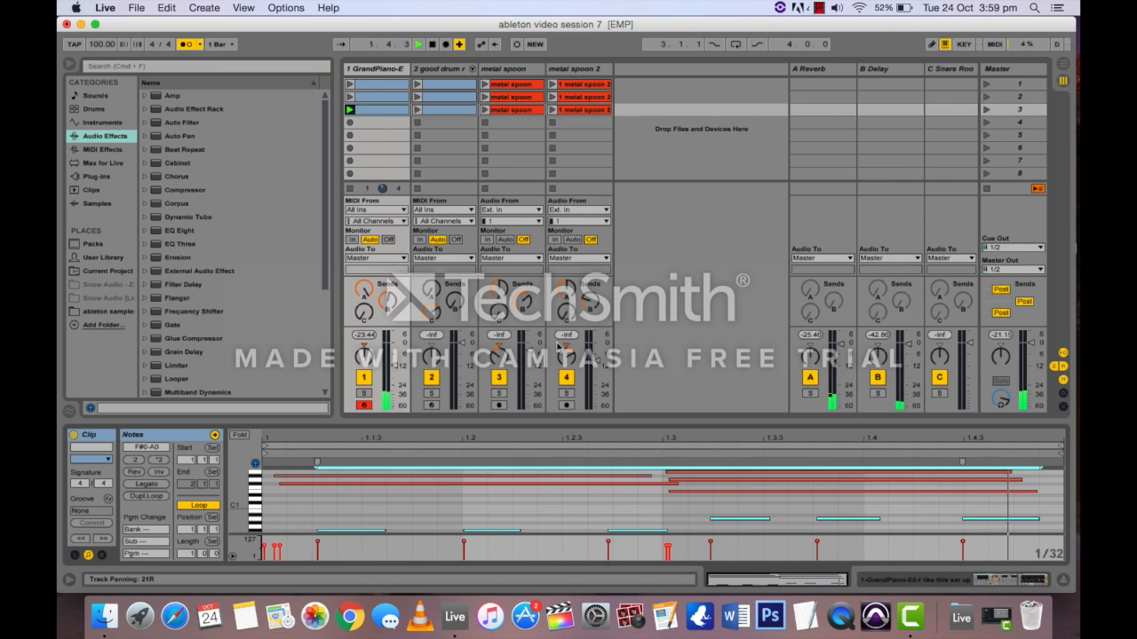
key("space")
Lower the velocity of all the E1 to A#1 chord notes in the scene 3 piano clip to 66 and play it.
scroll(429, 509, "up", 2)
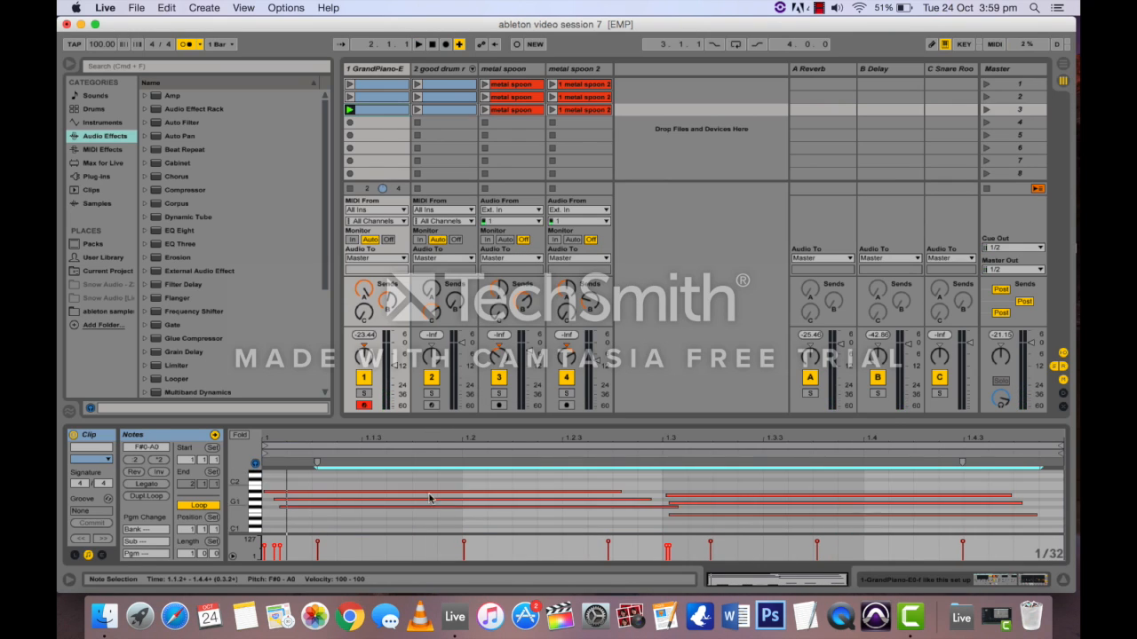
left_click(428, 487)
left_click_drag(428, 487, 728, 524)
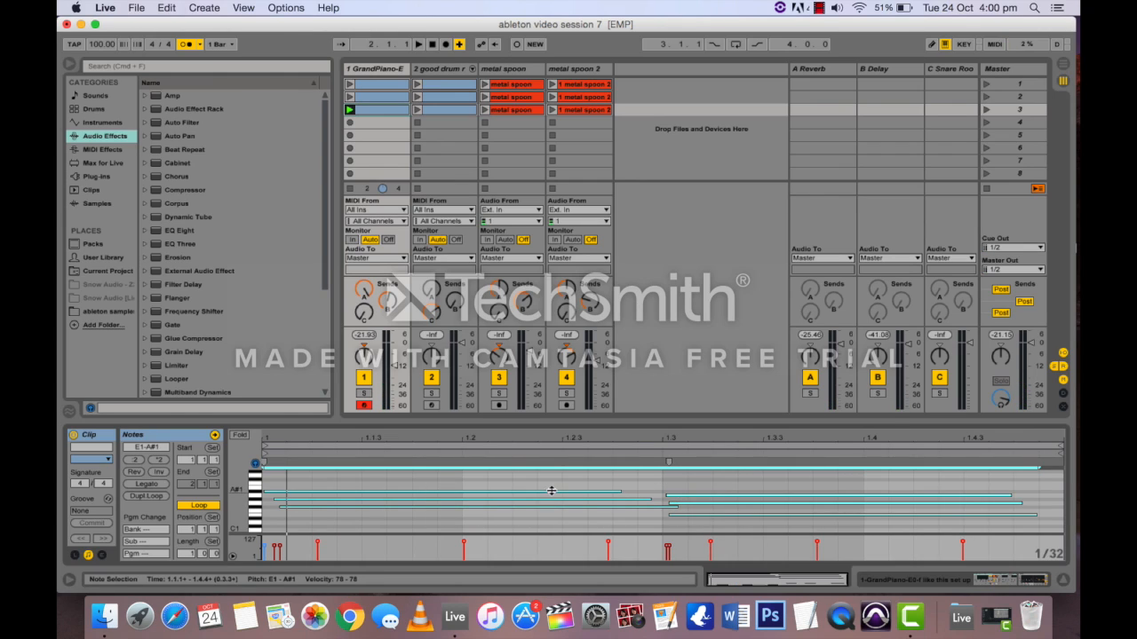
left_click_drag(552, 492, 552, 515)
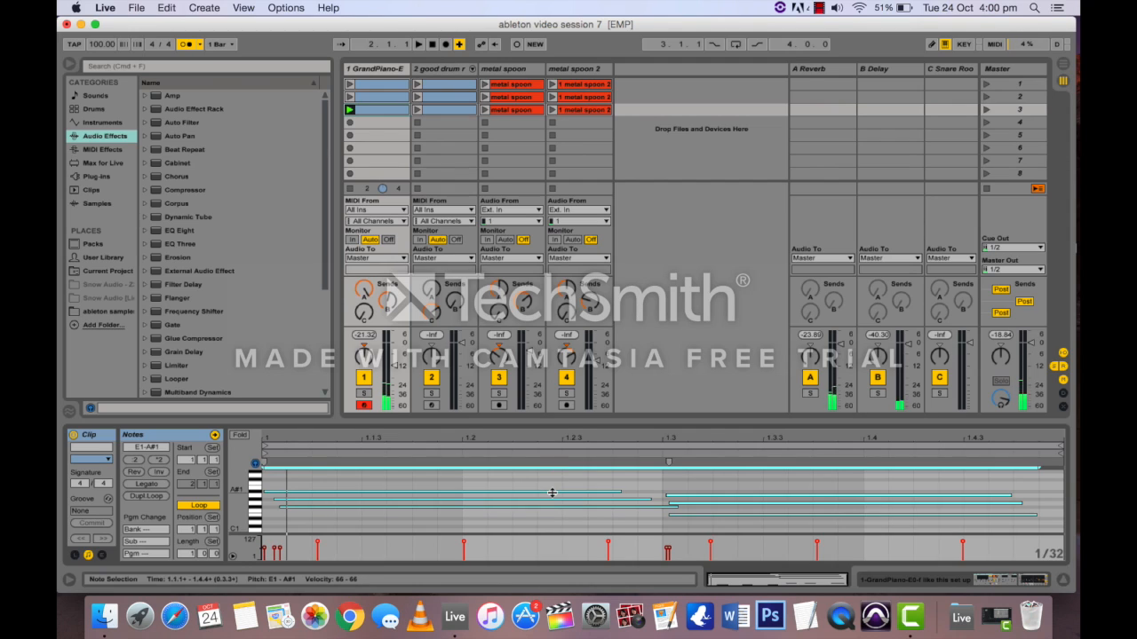
key("space")
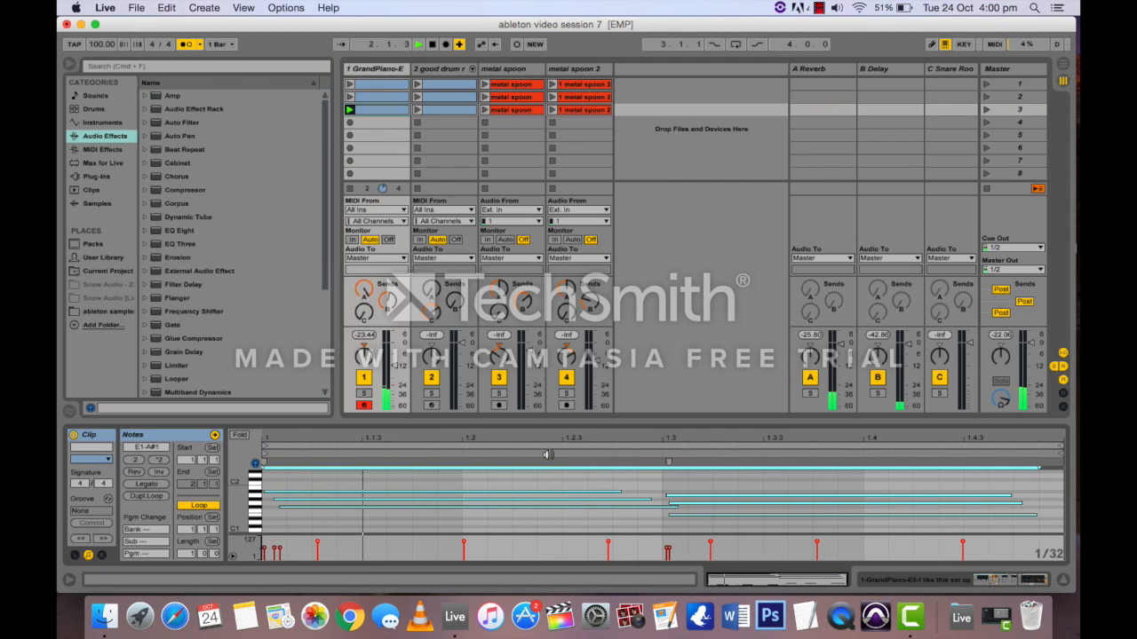
Raise the velocity of all the low F#0 and A0 notes in the scene 3 piano clip to 126.
left_click_drag(318, 542, 318, 537)
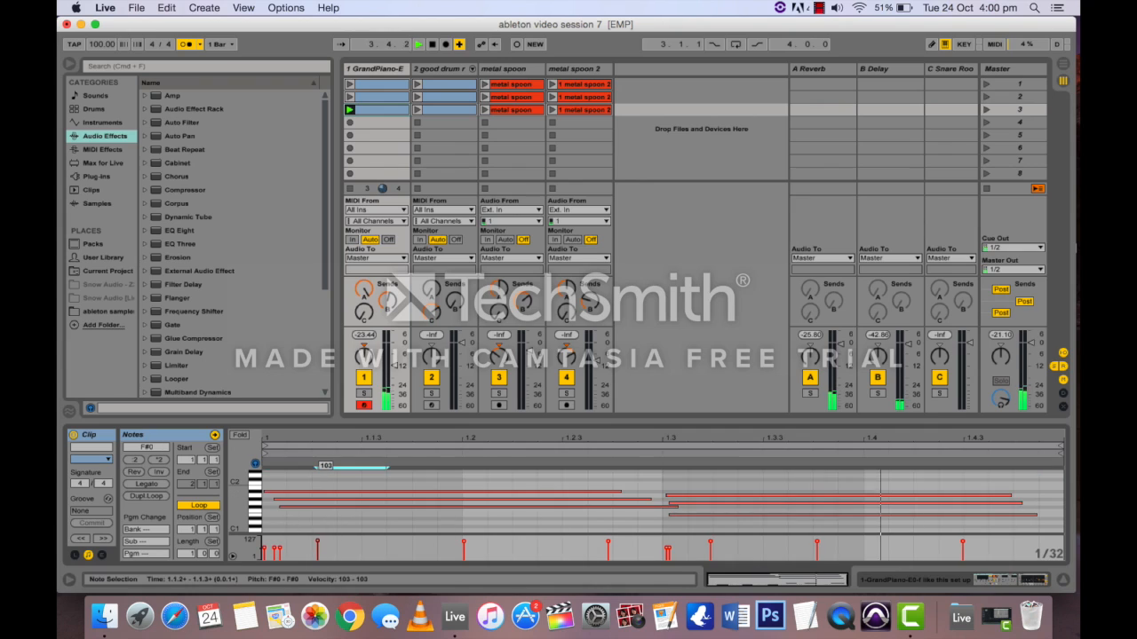
scroll(360, 493, "down", 3)
left_click(360, 492)
left_click_drag(360, 492, 973, 532)
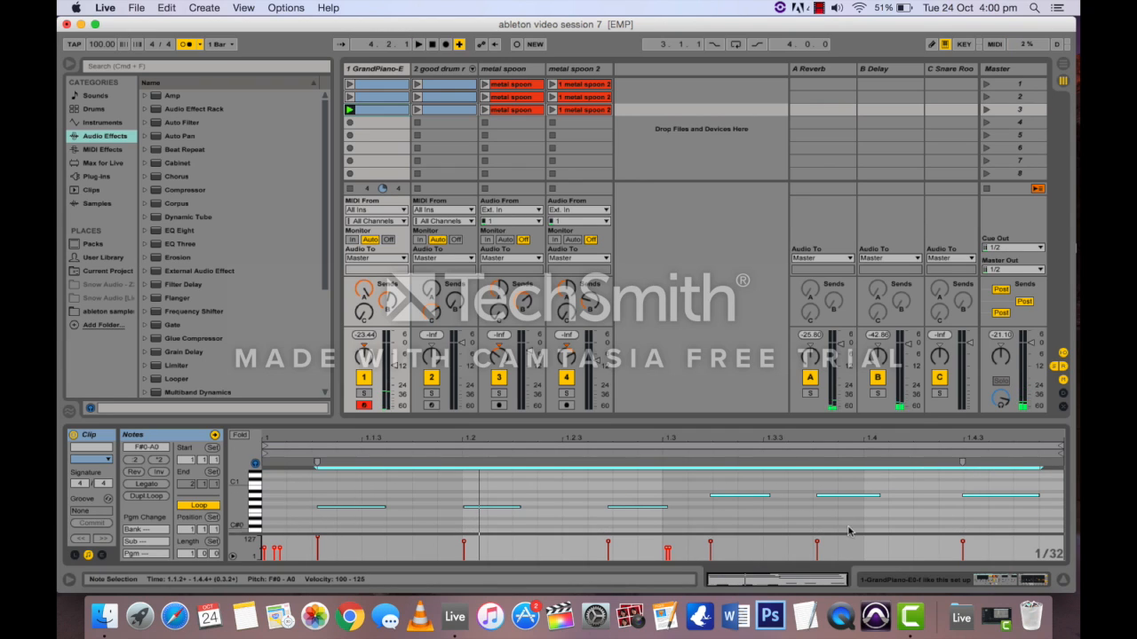
left_click_drag(736, 495, 736, 483)
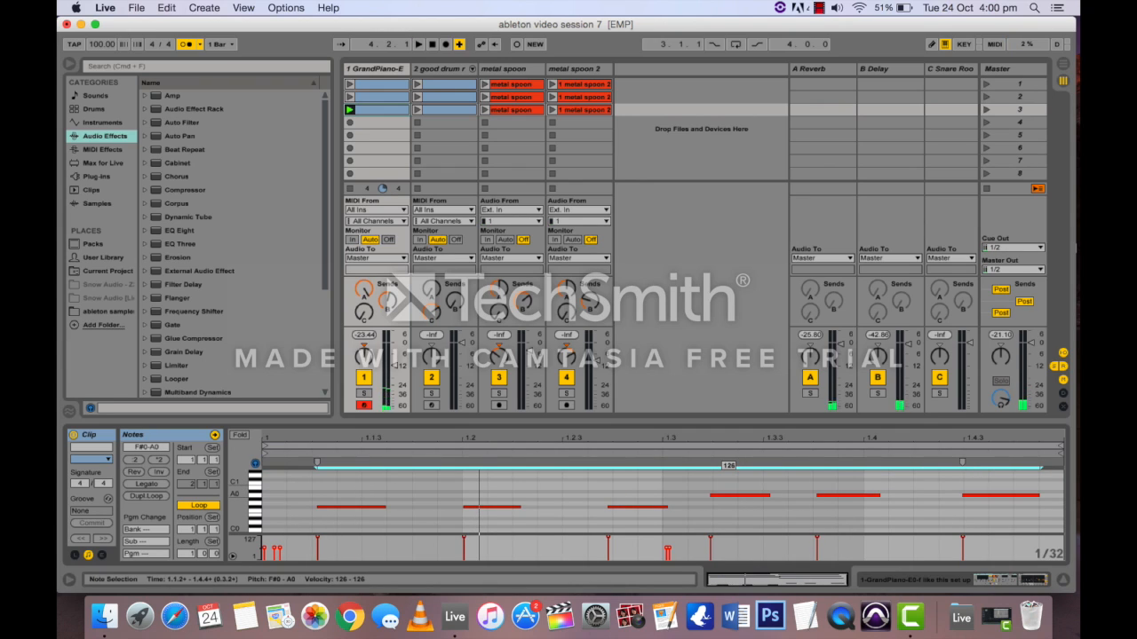
left_click(675, 482)
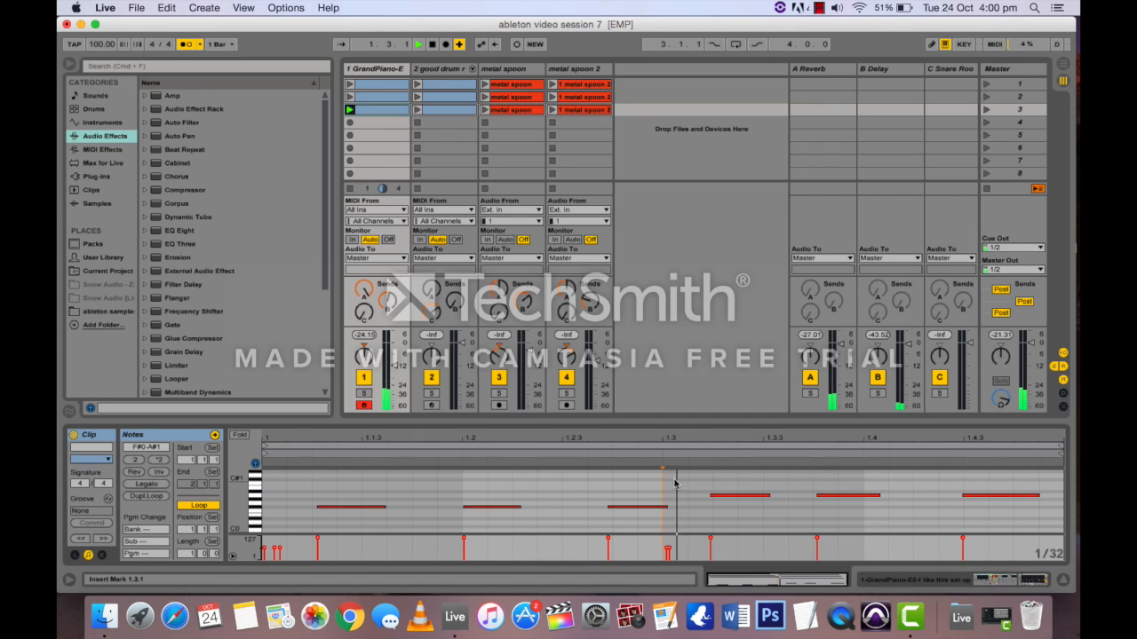
Reduce the GrandPiano track's reverb send, lower the chord notes' velocity to 42 and play the scene 3 piano clip.
scroll(629, 525, "up", 3)
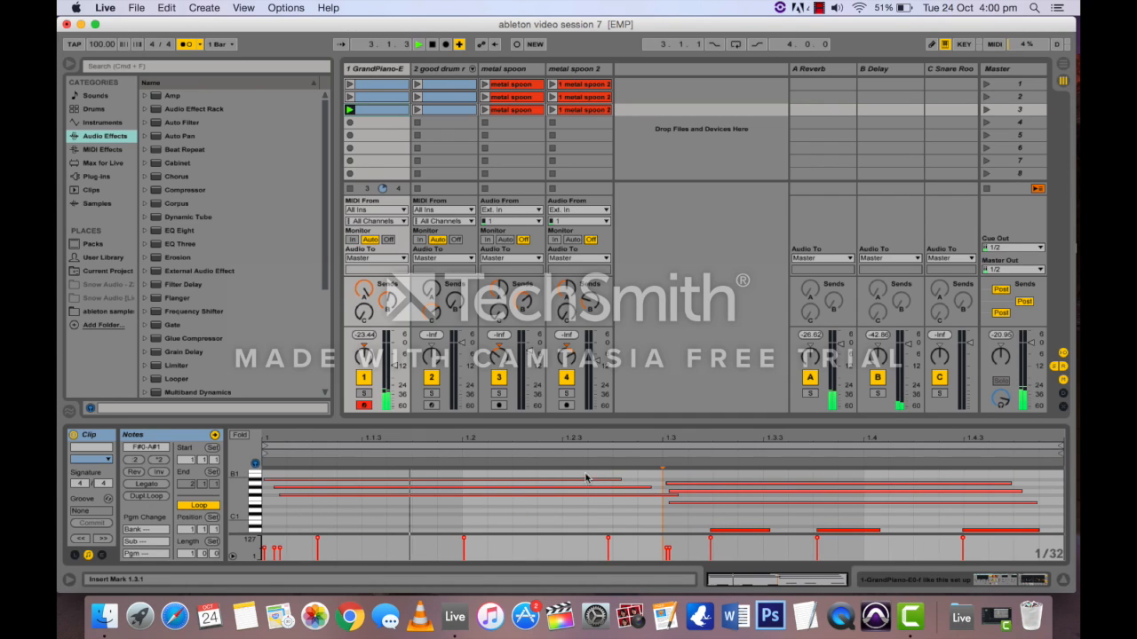
left_click(364, 290)
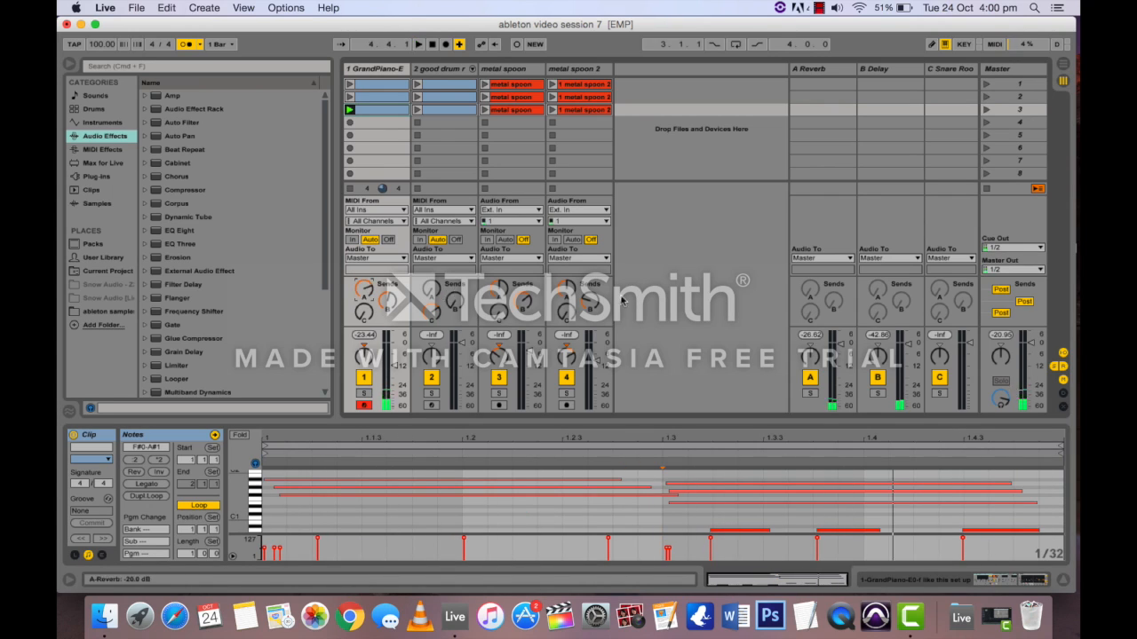
key("super+a")
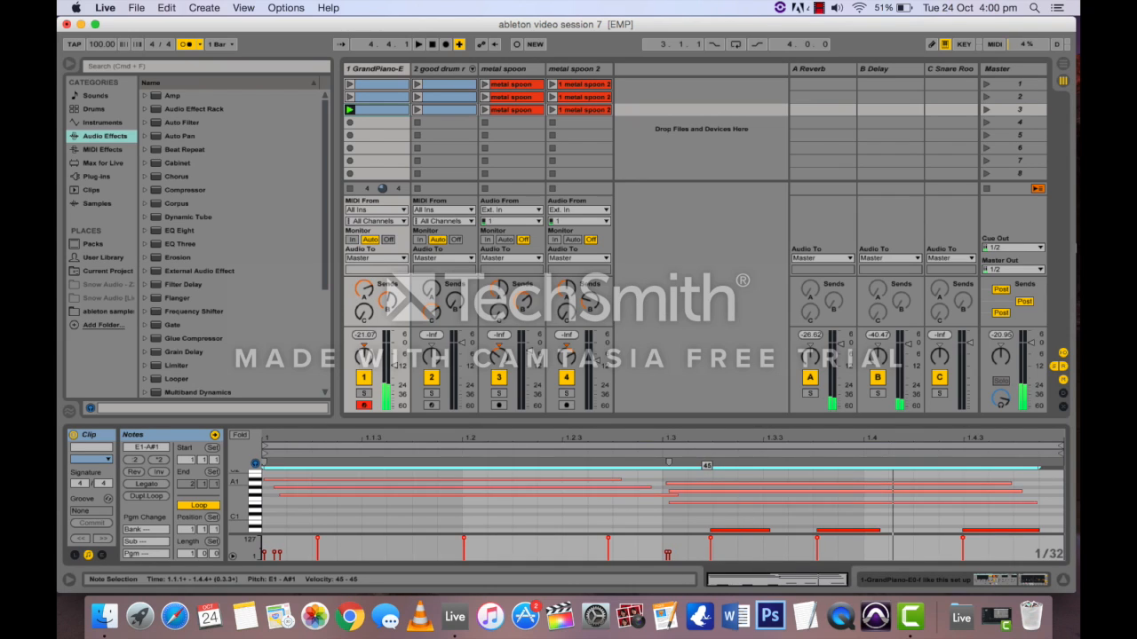
key("space")
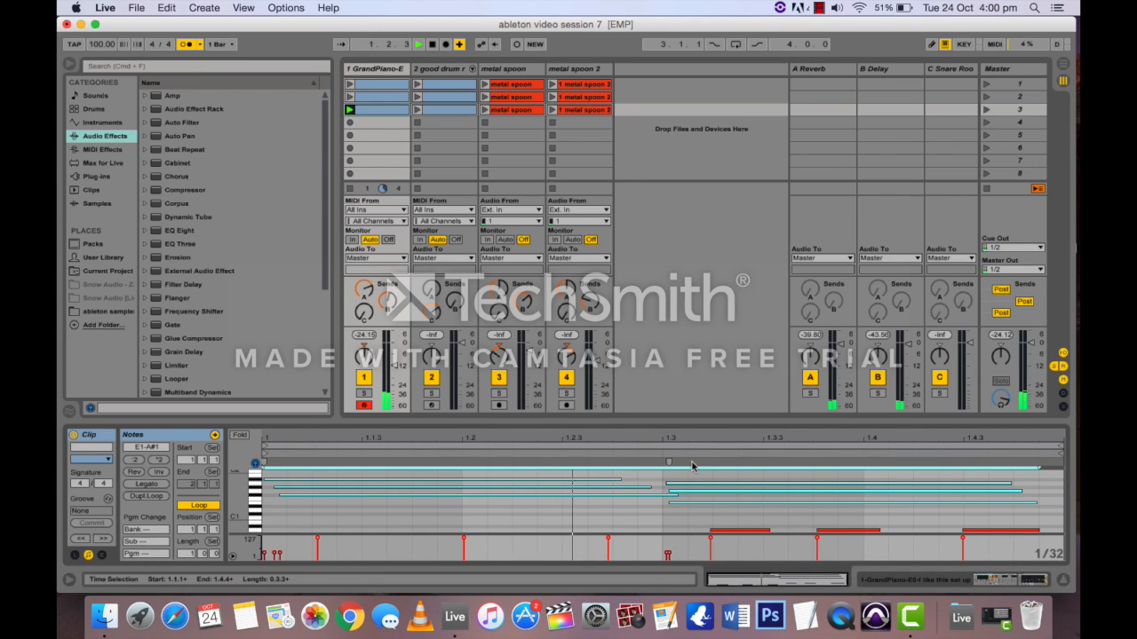
key("XF86AudioRaiseVolume")
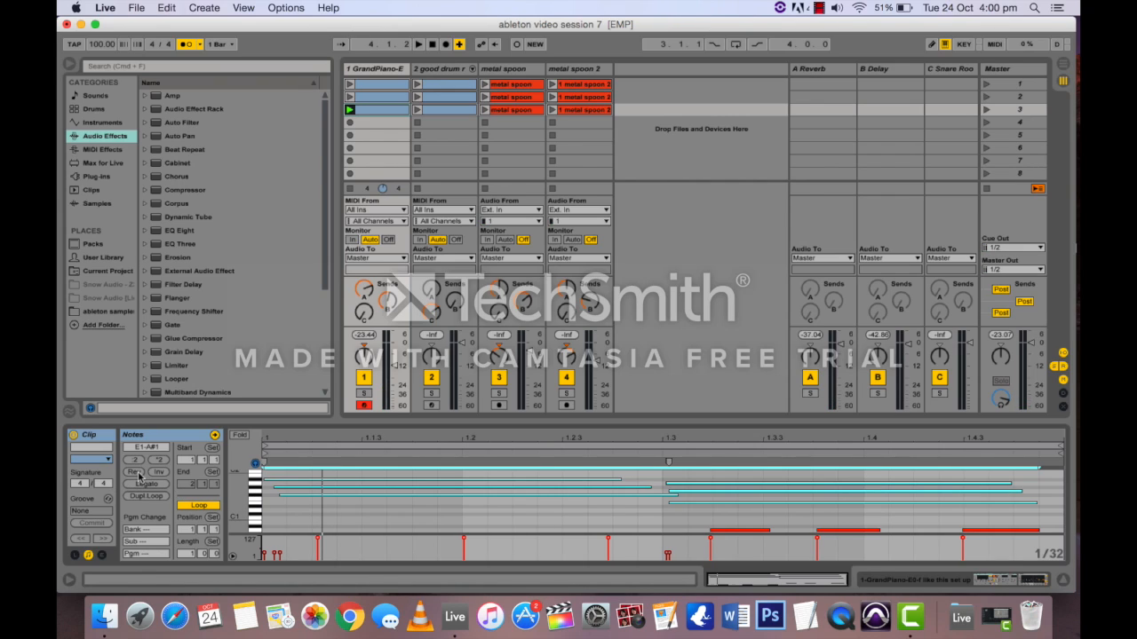
Reverse the selected chord notes in the scene 3 piano clip and play back the result.
left_click(138, 476)
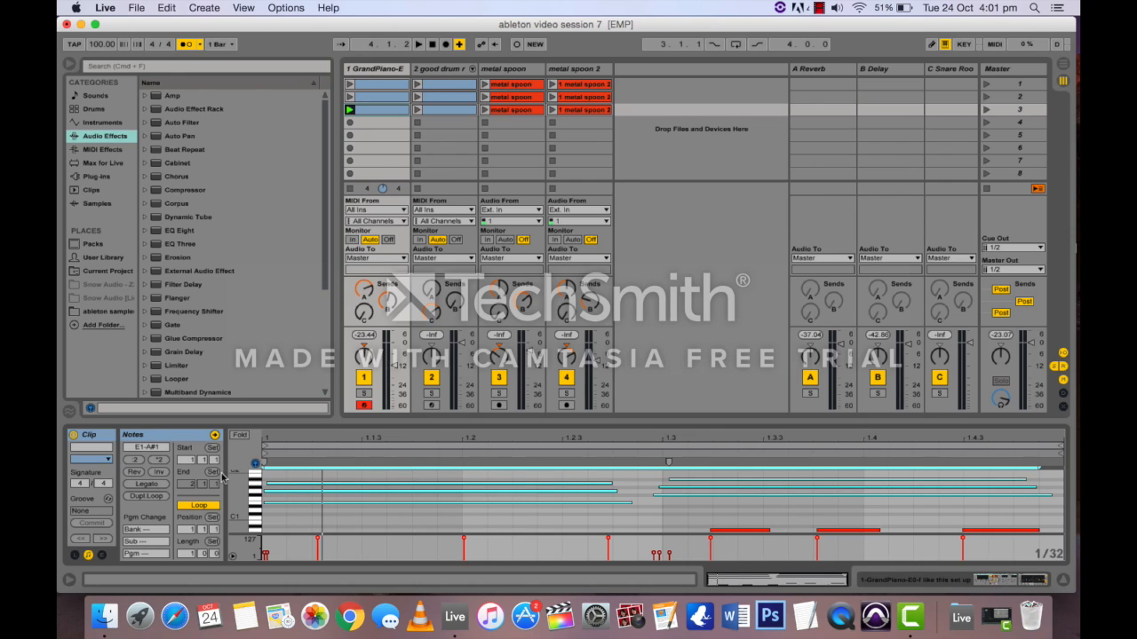
scroll(364, 475, "down", 5)
scroll(363, 475, "up", 3)
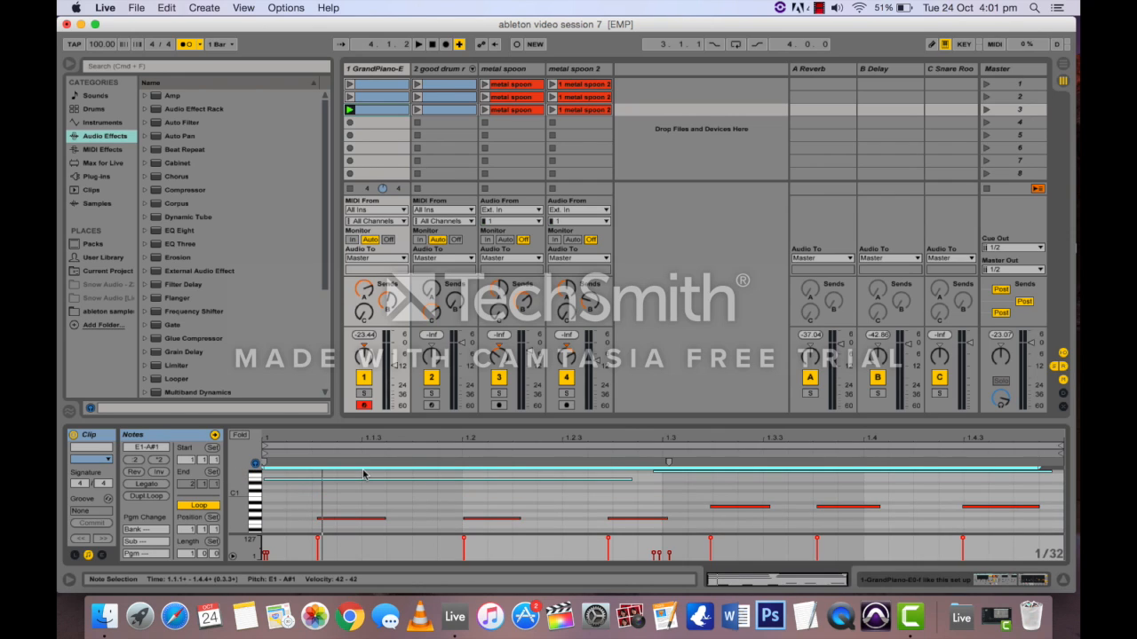
key("space")
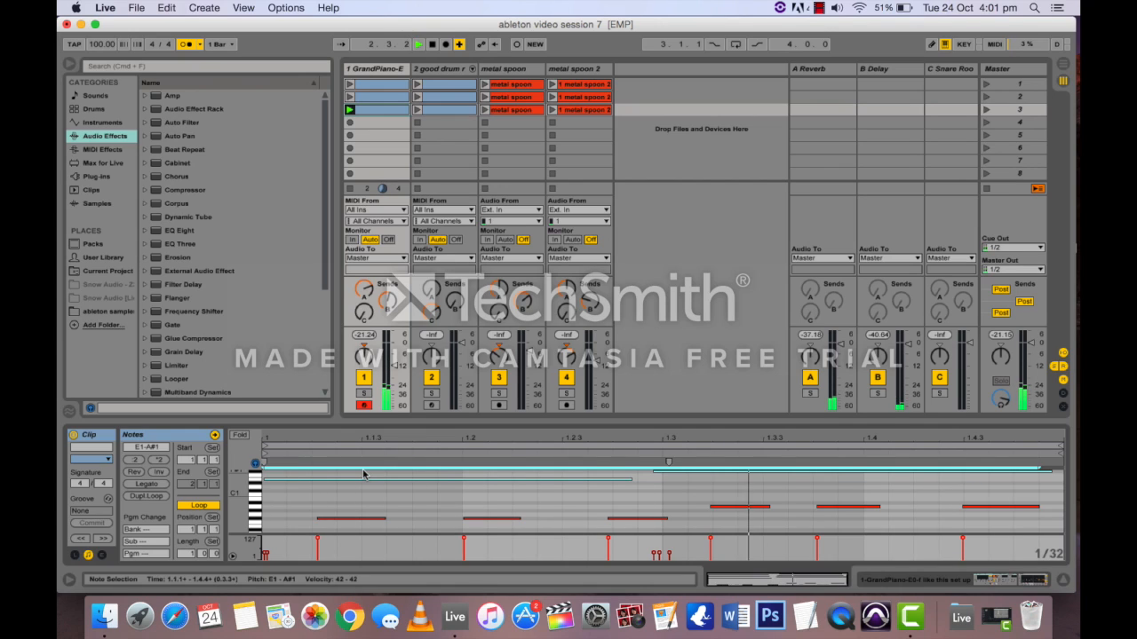
scroll(363, 475, "up", 3)
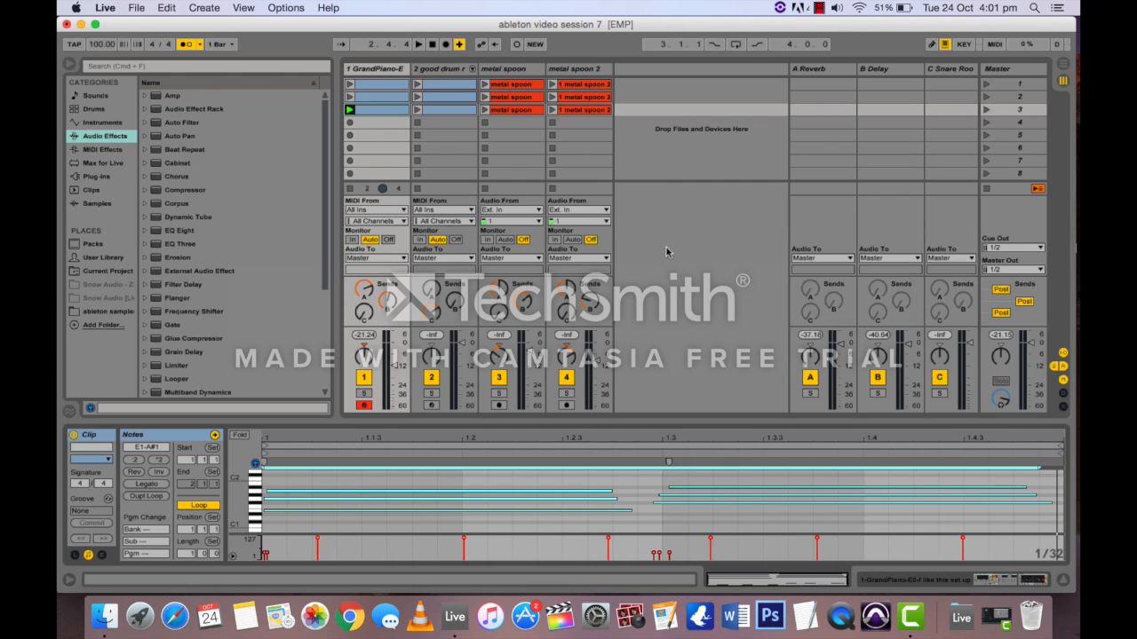
Move all twelve clips of scenes 1 to 3 down to scenes 4 to 6, leaving the first three scenes empty.
left_click(581, 109)
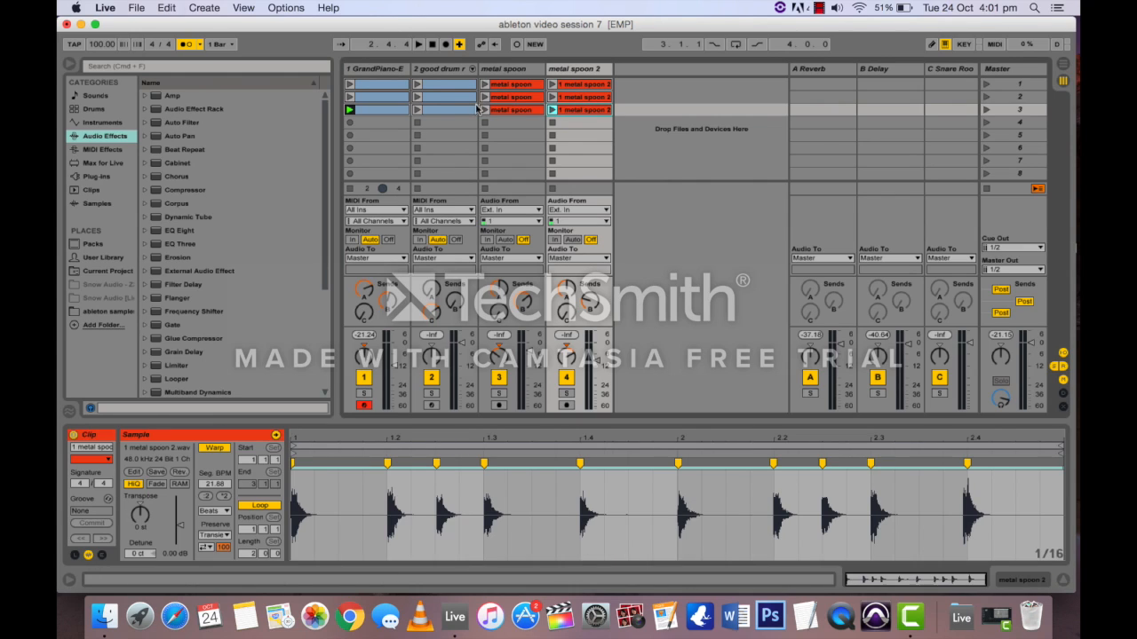
left_click(397, 85, "shift")
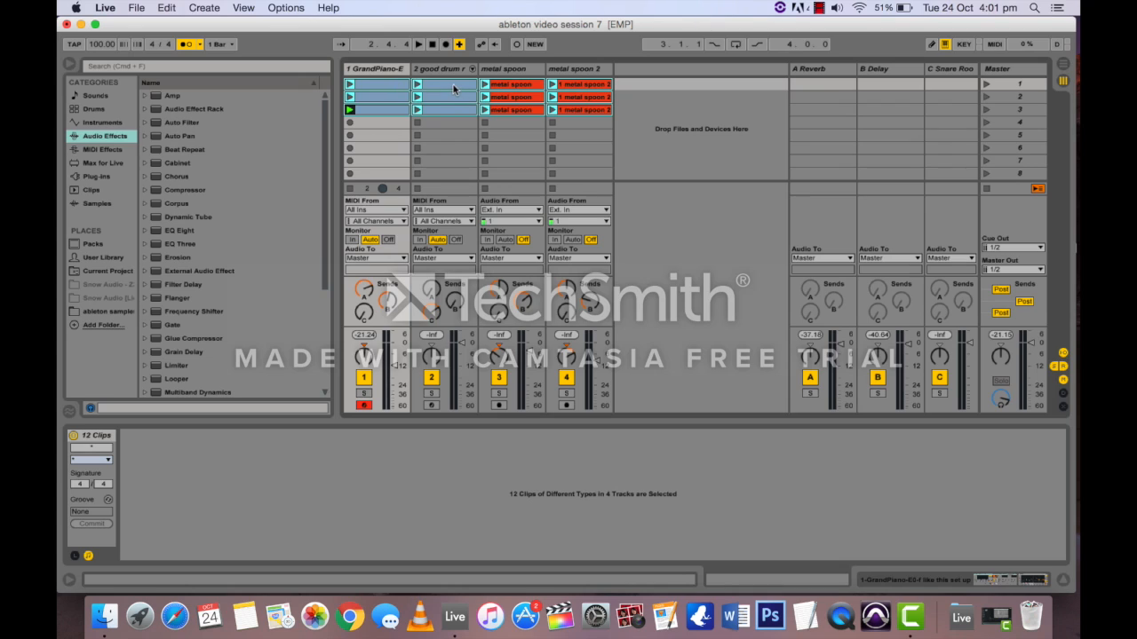
left_click_drag(453, 91, 460, 120)
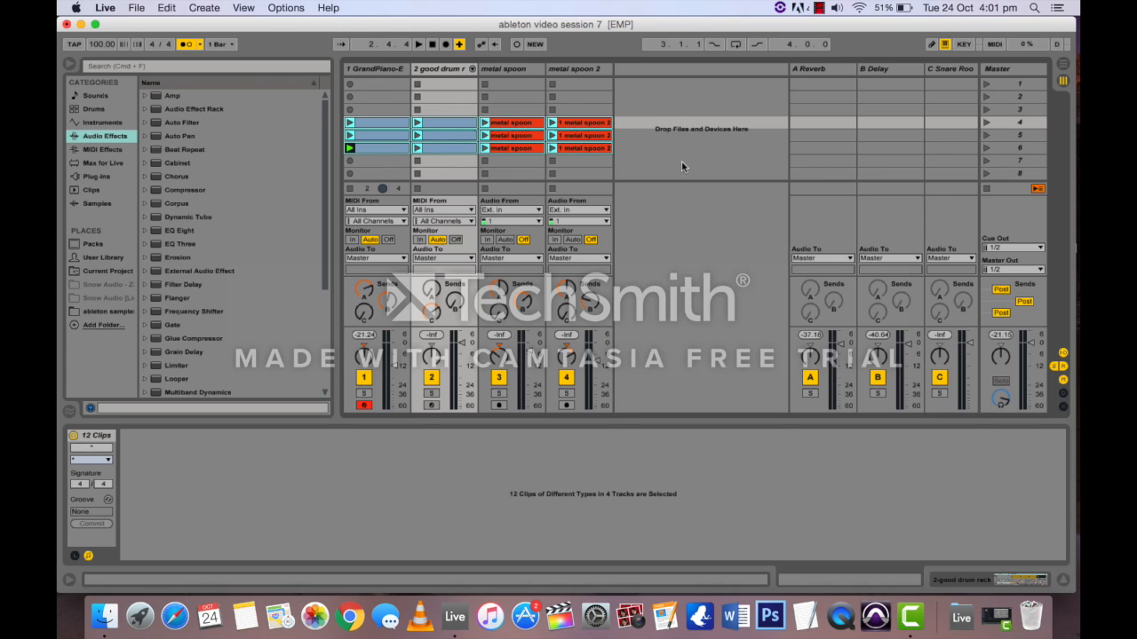
left_click(636, 111)
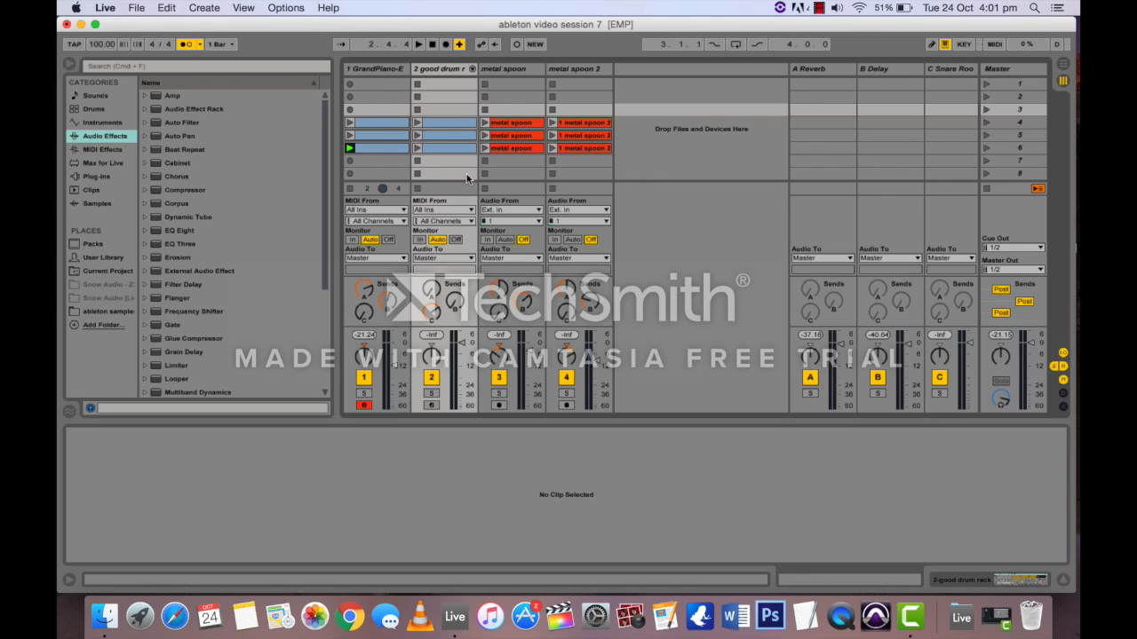
Build an intro from copies of the scene 4 clips: piano in scenes 1 to 3, drums in scenes 2 and 3, metal spoon in scene 3.
left_click(382, 122)
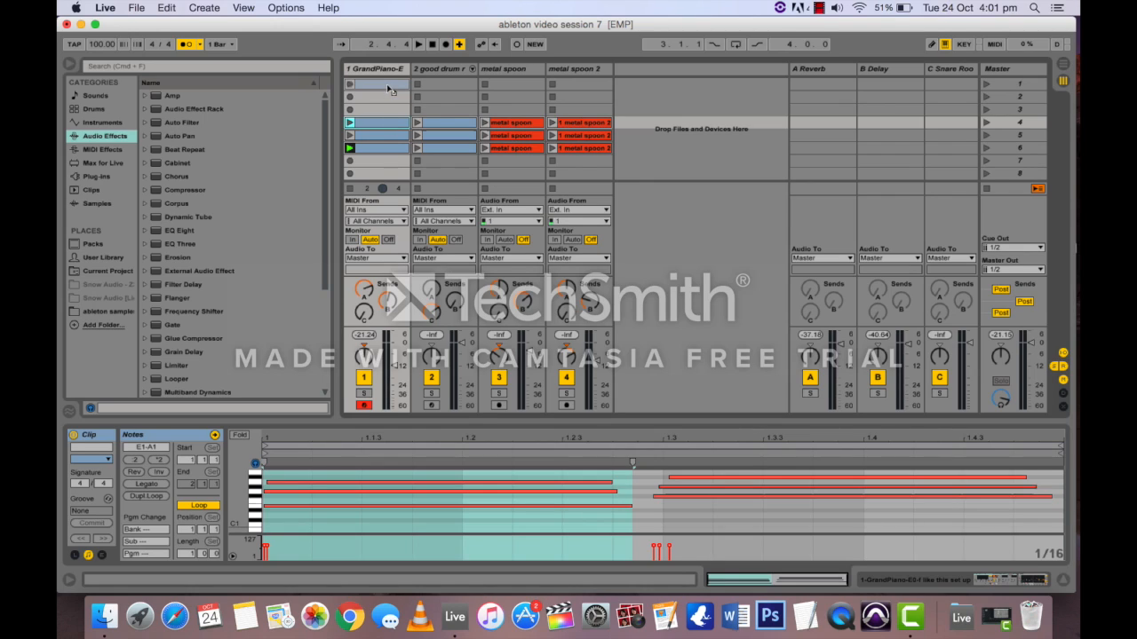
left_click(390, 86)
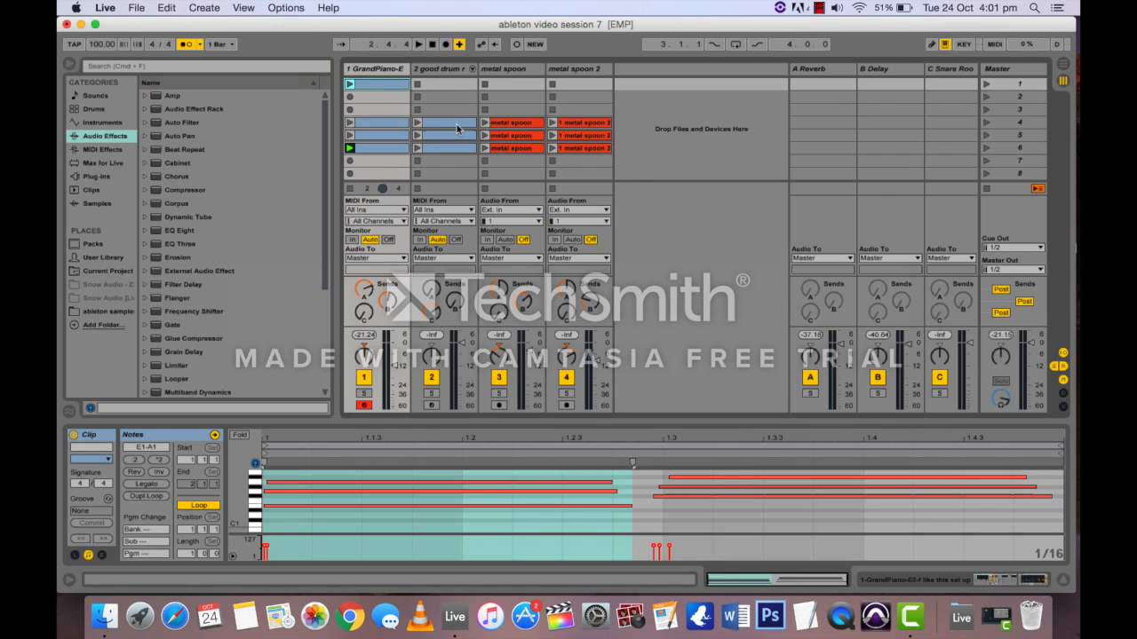
left_click_drag(457, 124, 452, 102)
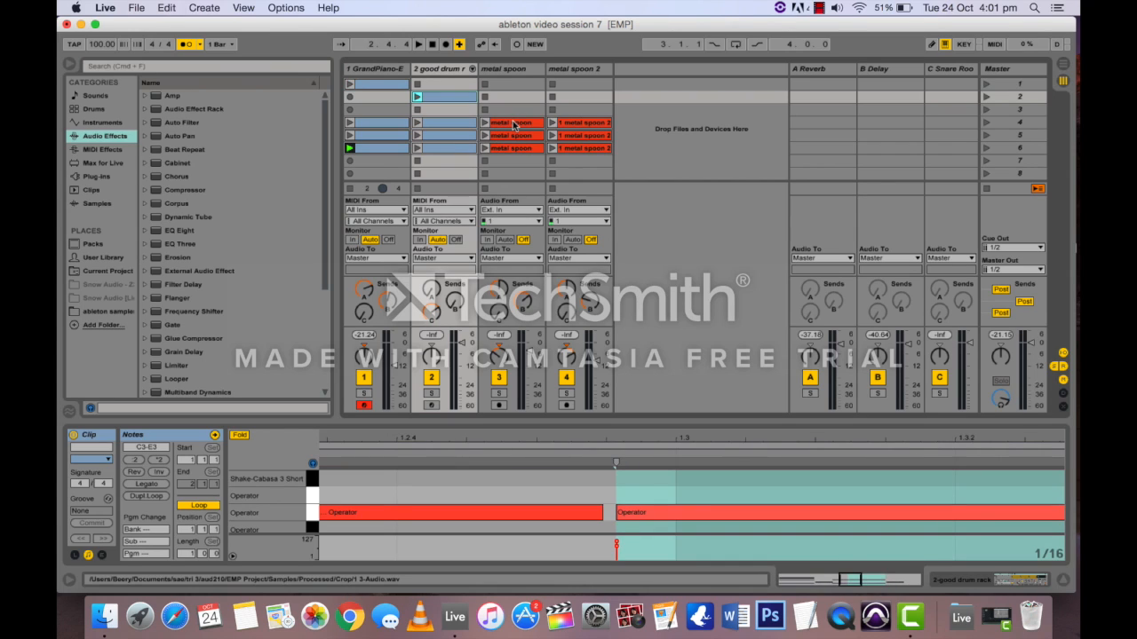
left_click_drag(513, 127, 516, 111)
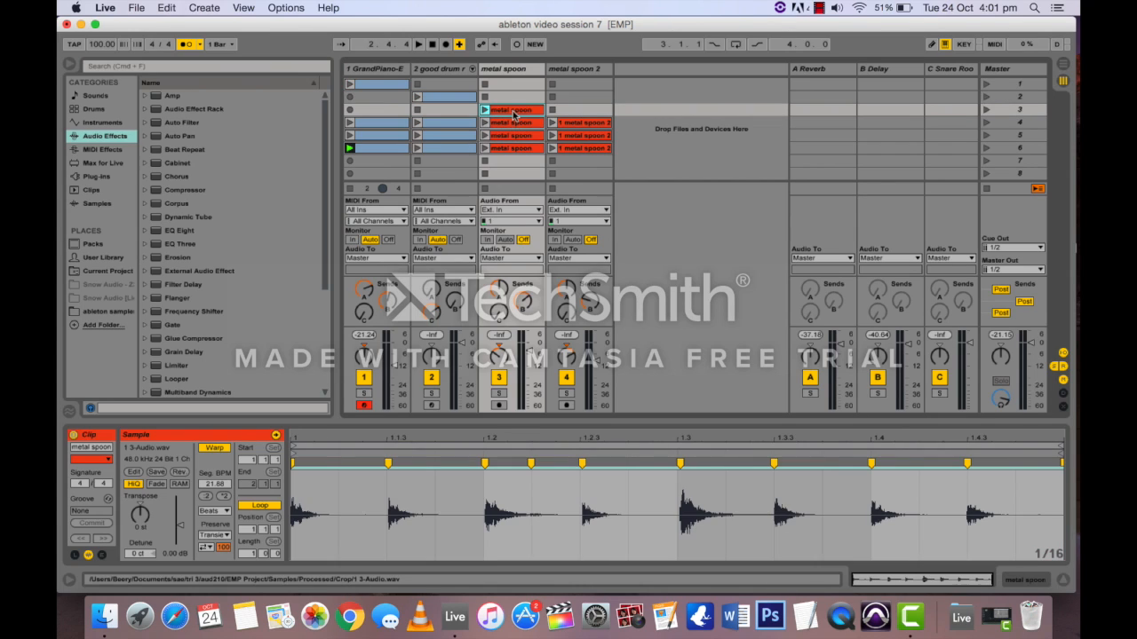
left_click_drag(392, 84, 395, 113)
left_click(440, 105)
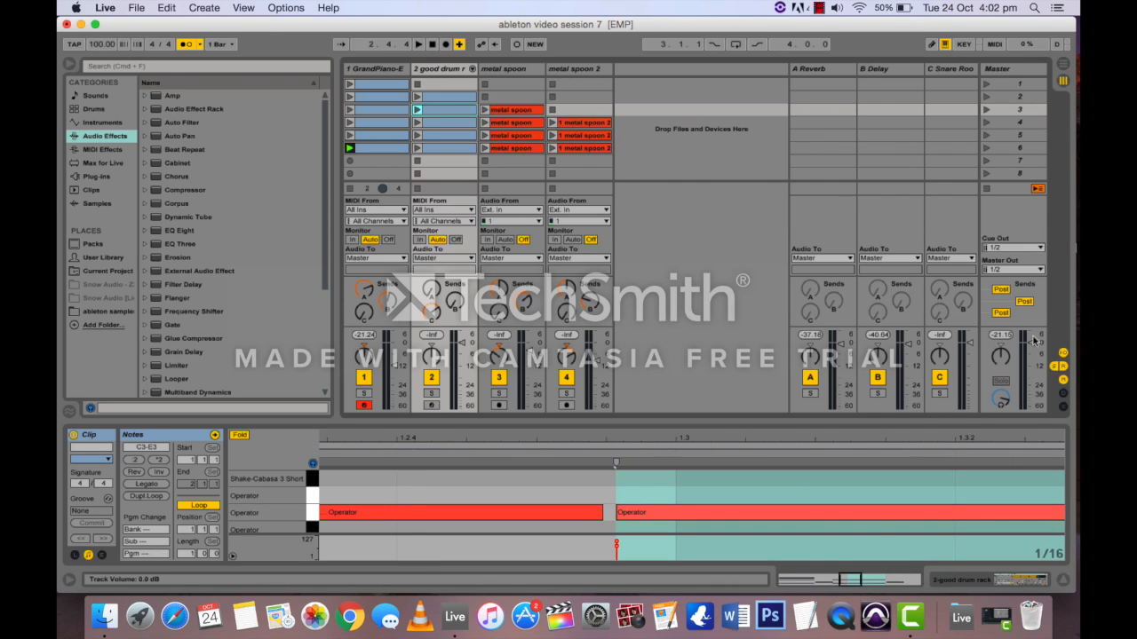
Hide the track input/output section and duplicate the scene 6 drum, metal spoon and metal spoon 2 clips into scene 7.
left_click(1063, 353)
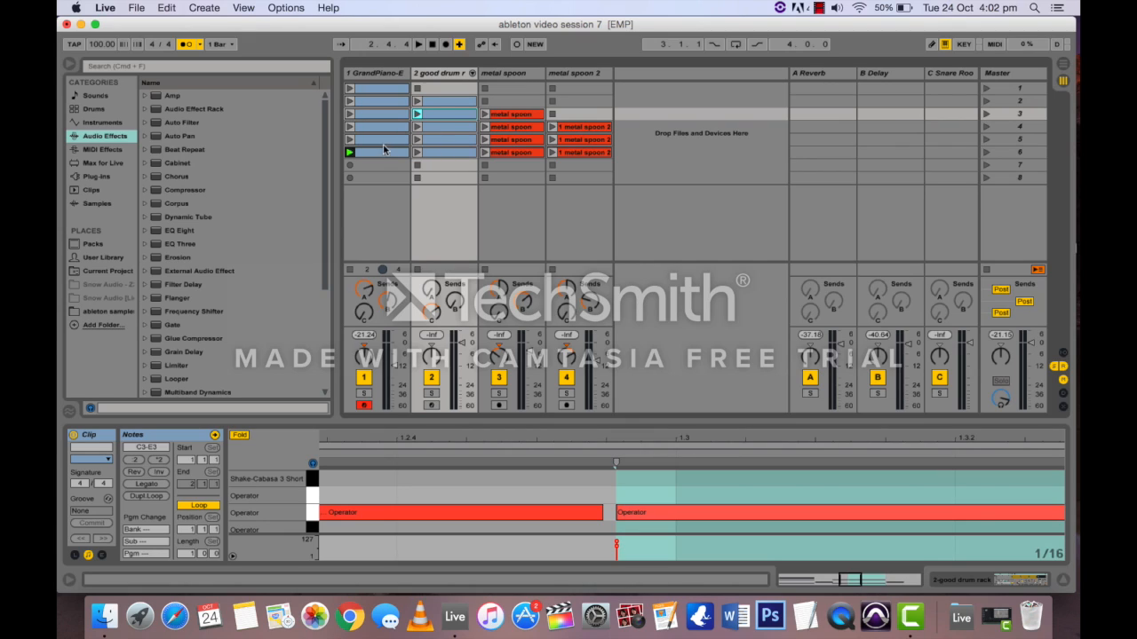
left_click(436, 153)
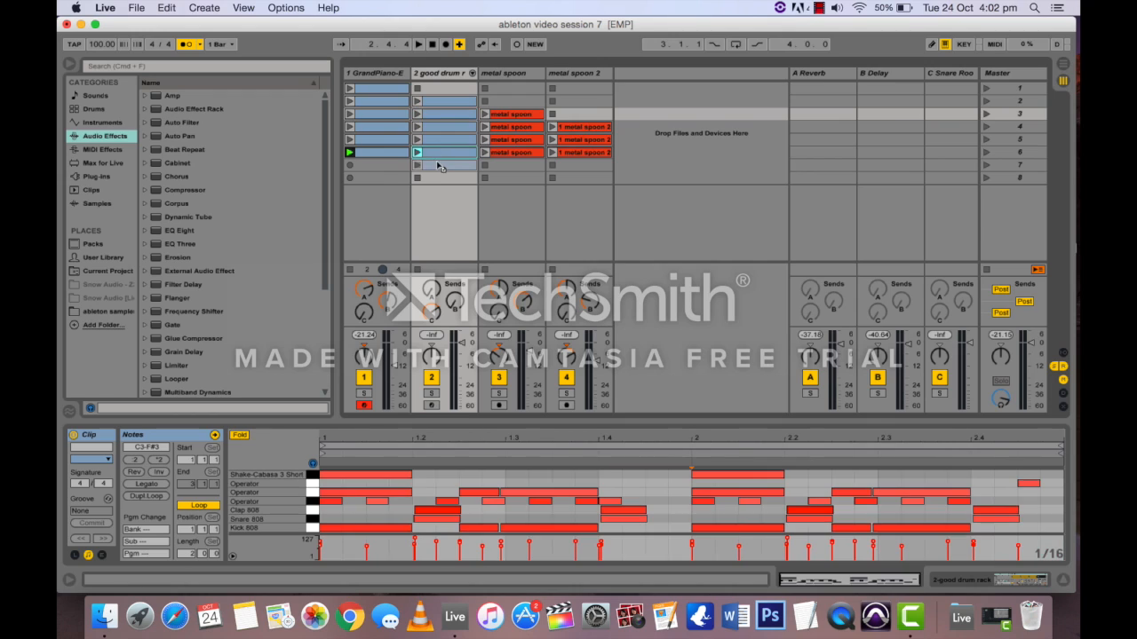
key("super+d")
left_click(503, 155)
key("super+d")
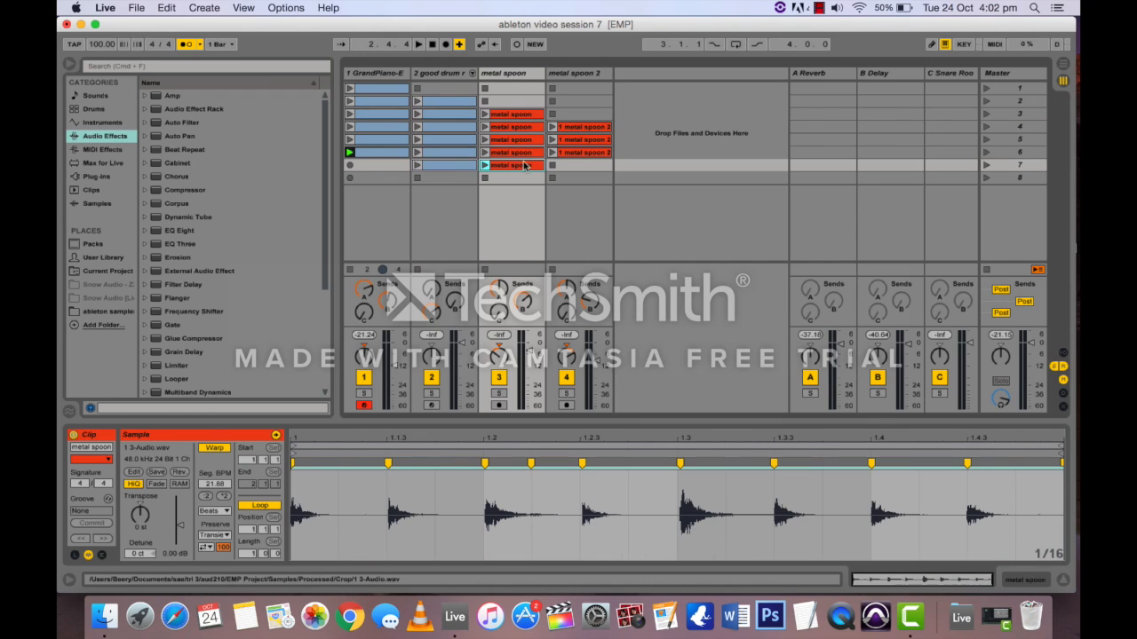
left_click(584, 154)
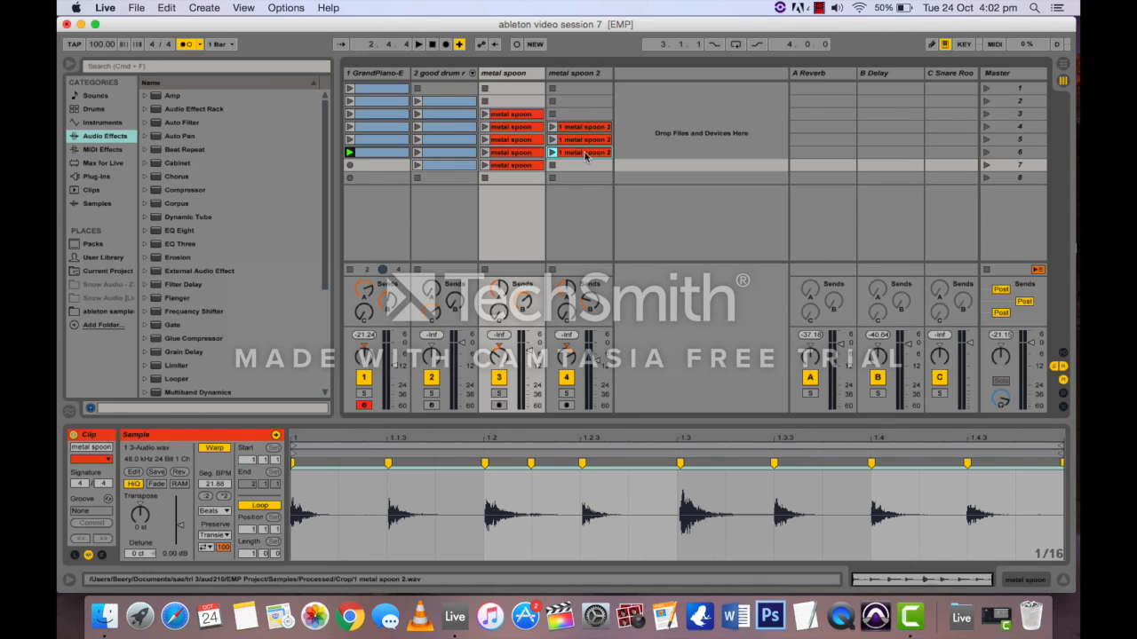
key("super+d")
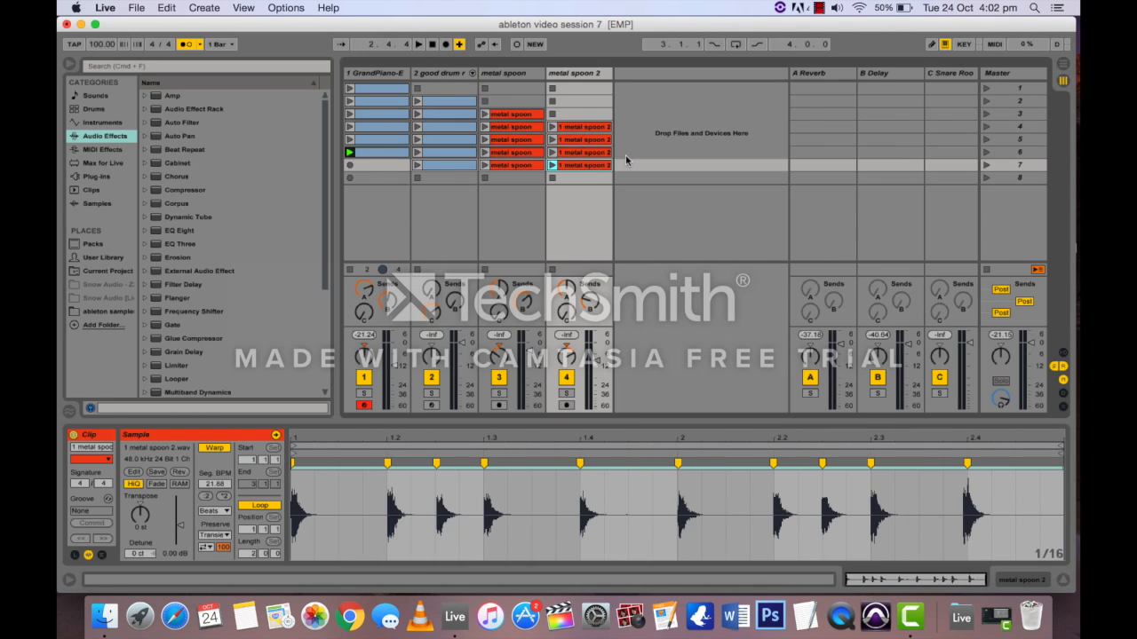
Duplicate the scene 7 drum and metal spoon clips into scene 8, and copy the scene 6 piano clip into scenes 7 and 8.
left_click(466, 166)
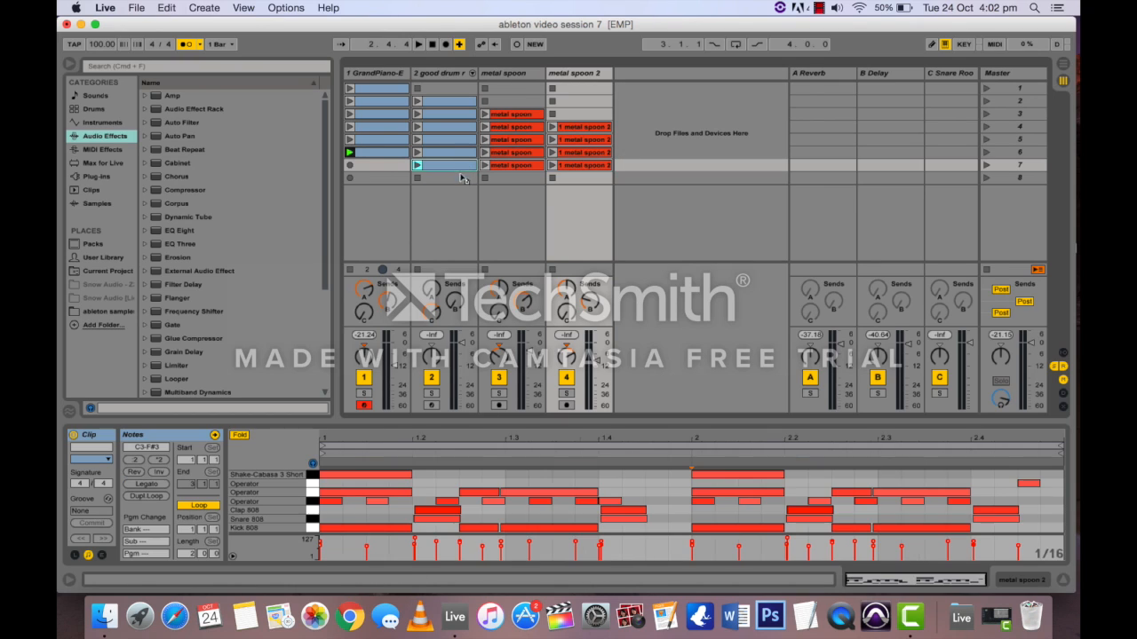
key("super+d")
left_click(504, 166)
key("super+d")
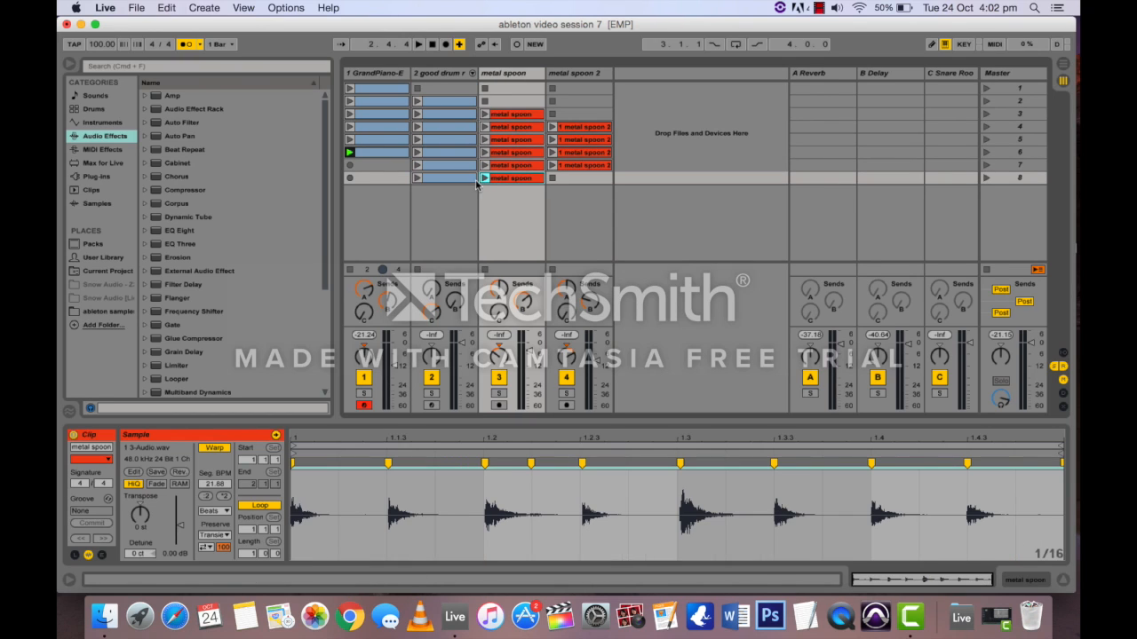
left_click(388, 151)
key("super+d")
key("super+d")
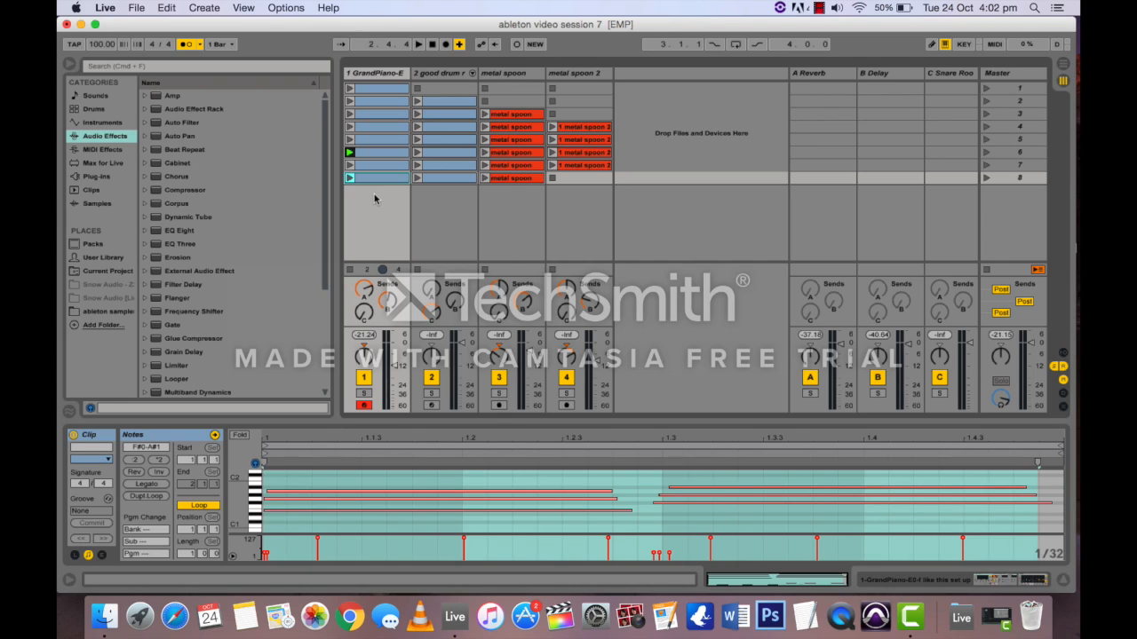
Add scenes 9 and 10 for the outro, with piano and drums in scene 9 and only piano in scene 10.
right_click(374, 199)
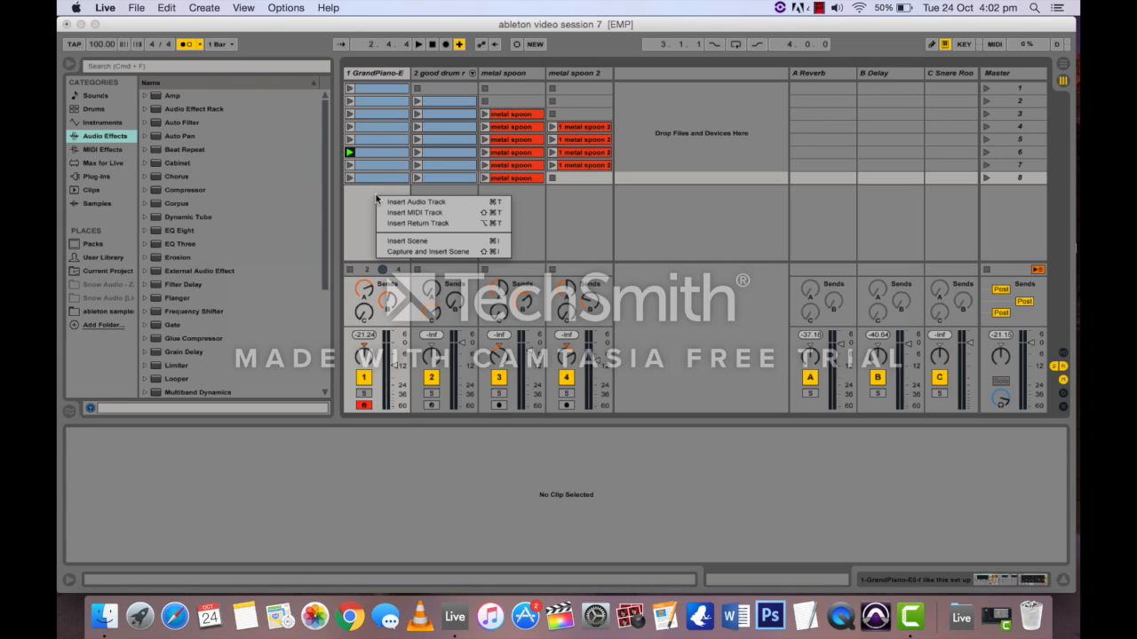
left_click(435, 241)
right_click(450, 206)
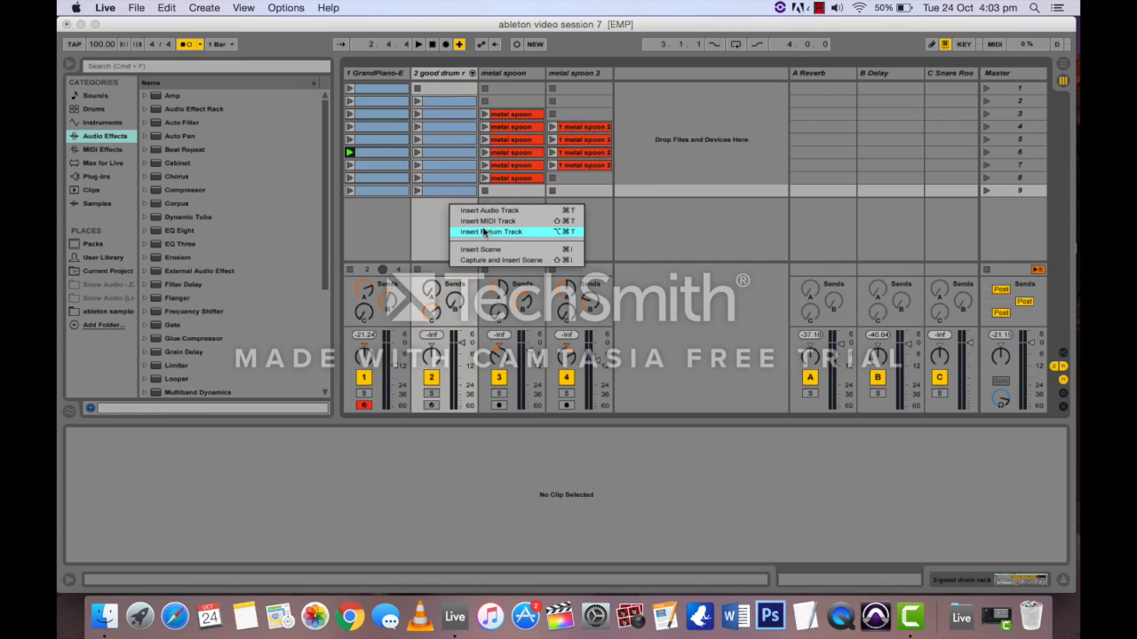
left_click(488, 248)
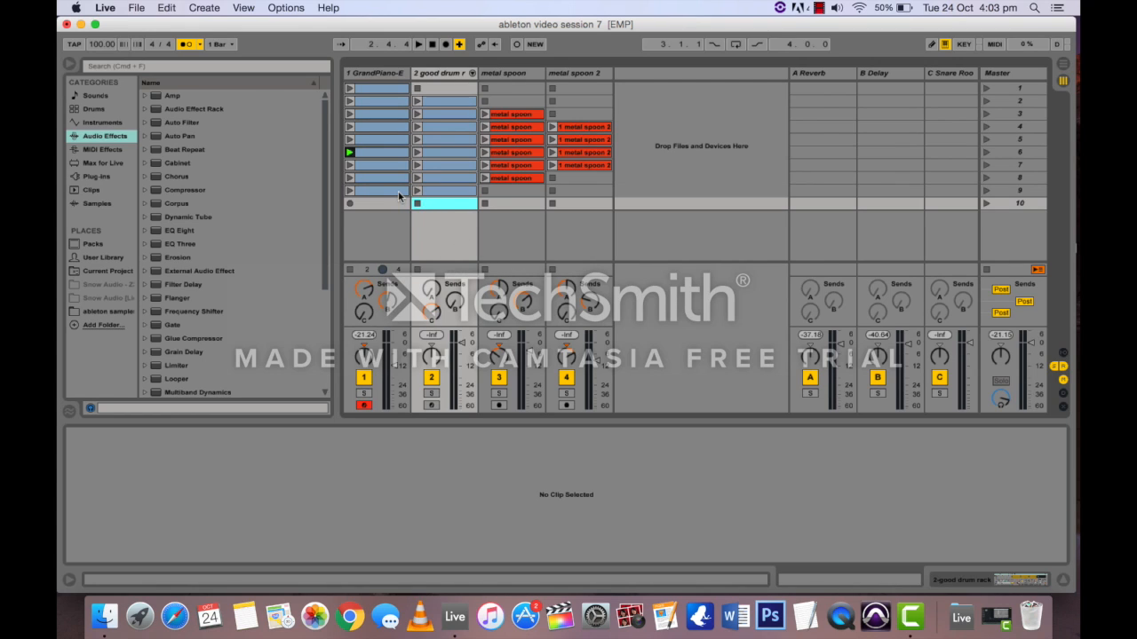
left_click_drag(399, 193, 396, 204)
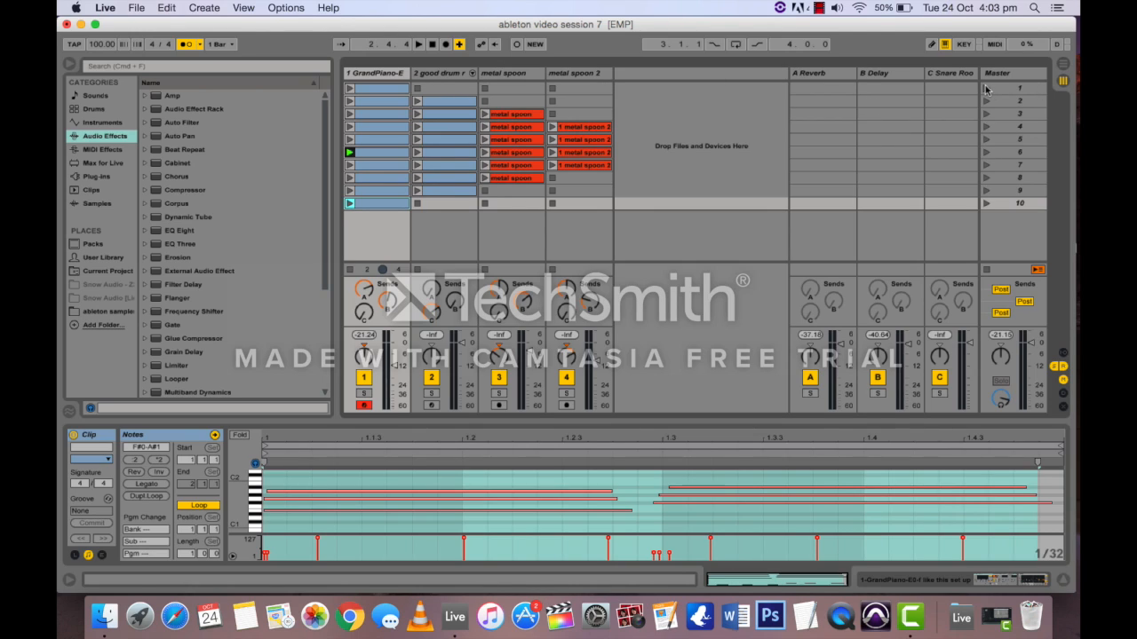
Add the Saturator preset Hot Tubes to the end of the good drum rack track's device chain.
left_click(464, 75)
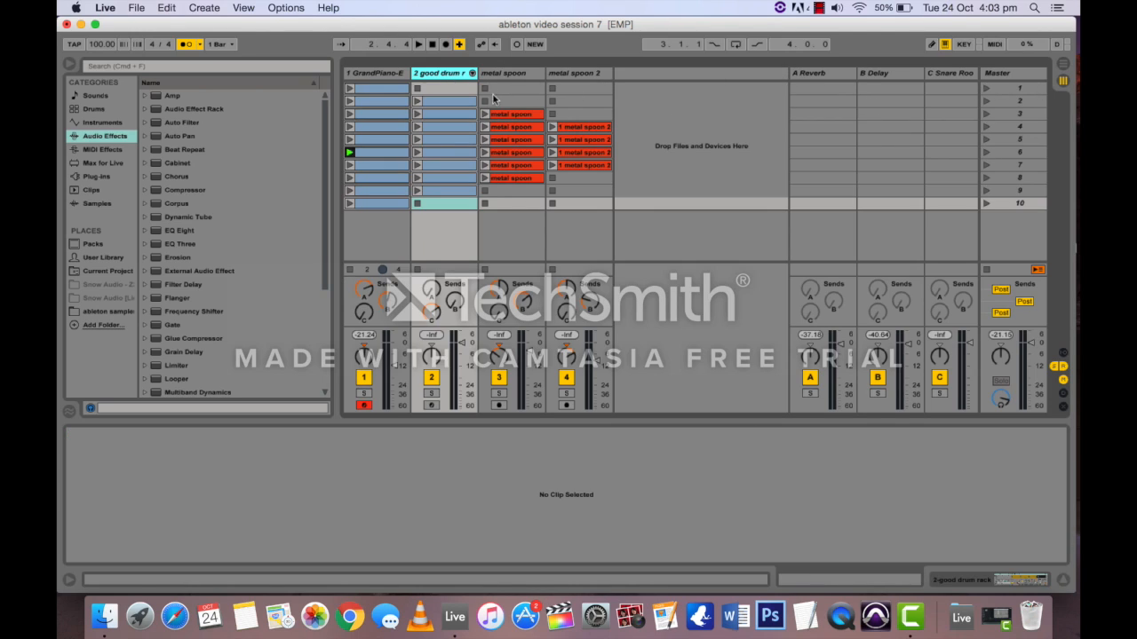
scroll(206, 288, "down", 5)
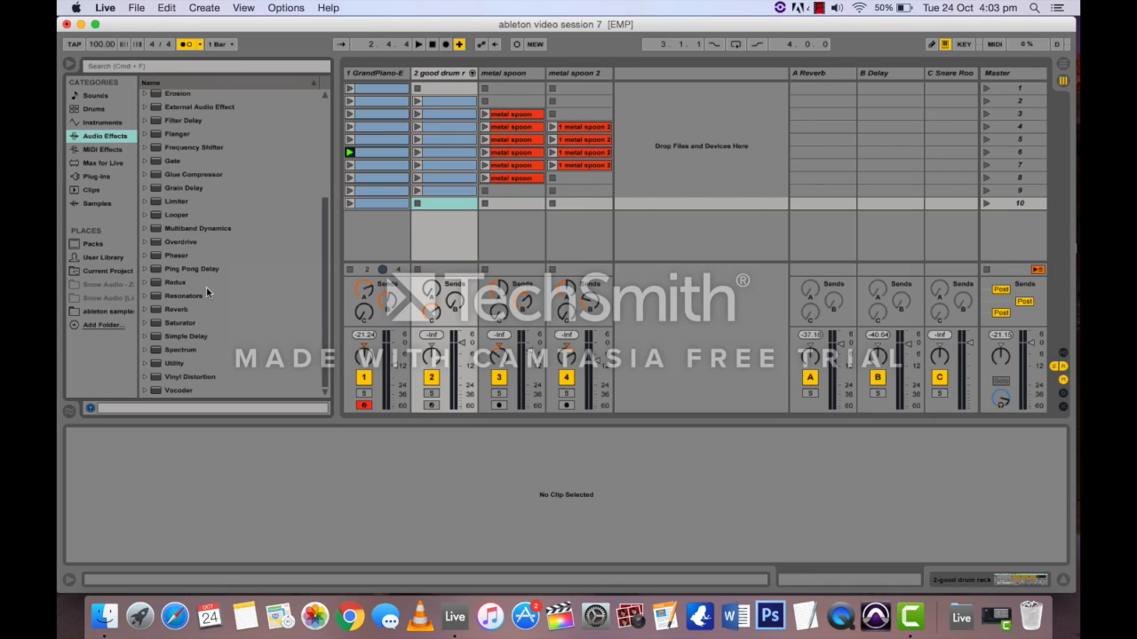
left_click(184, 324)
left_click_drag(183, 325, 185, 498)
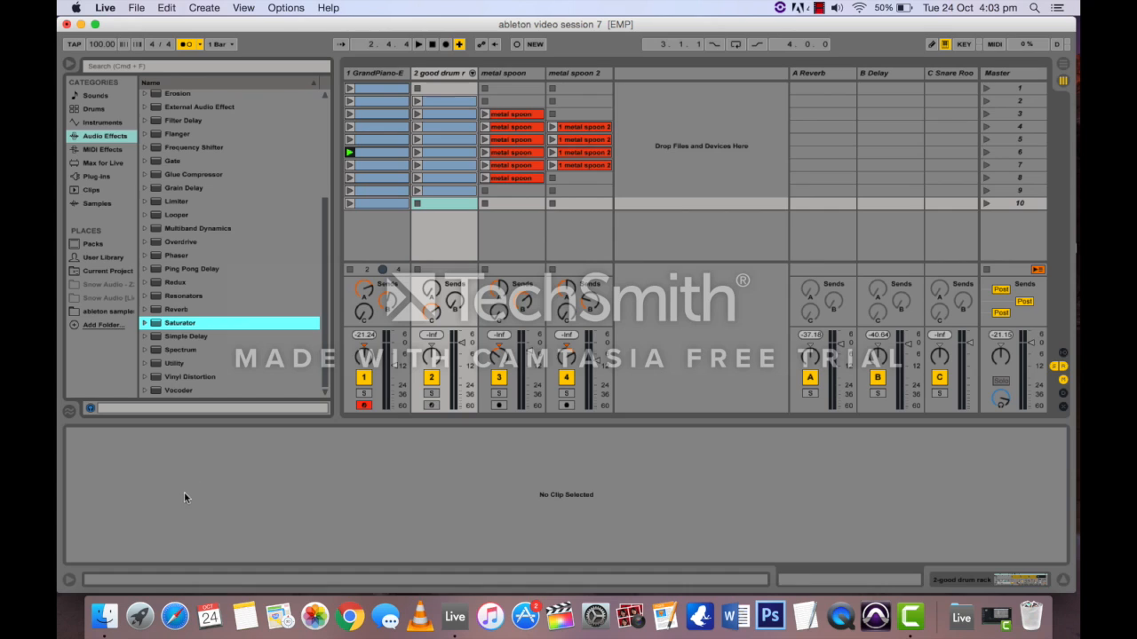
left_click(145, 323)
left_click(206, 336)
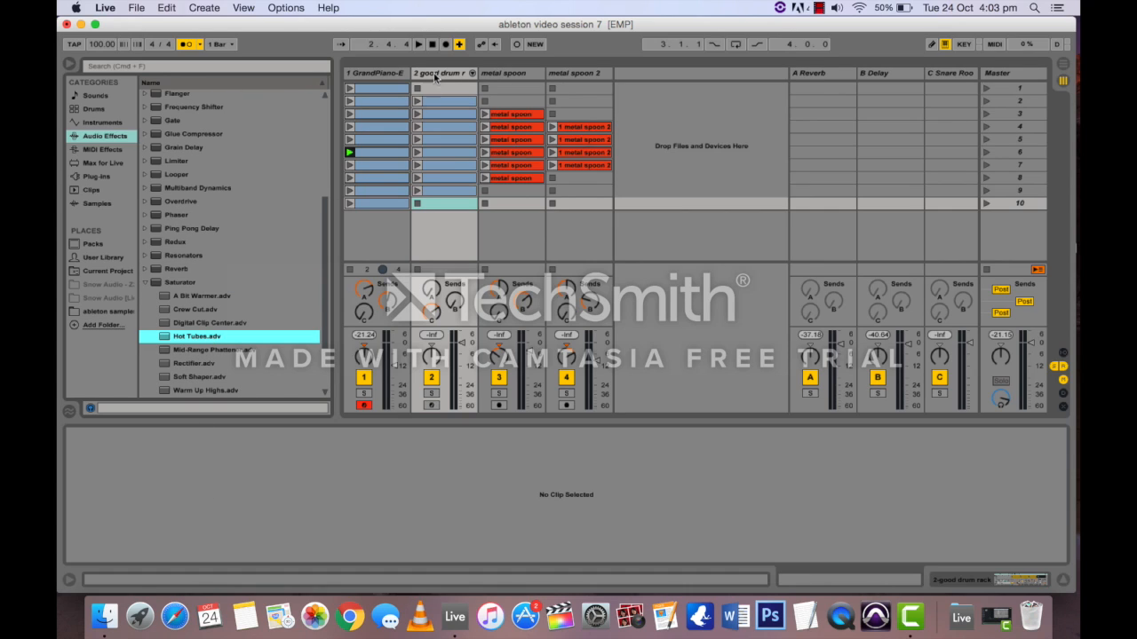
left_click(436, 75)
left_click(444, 101)
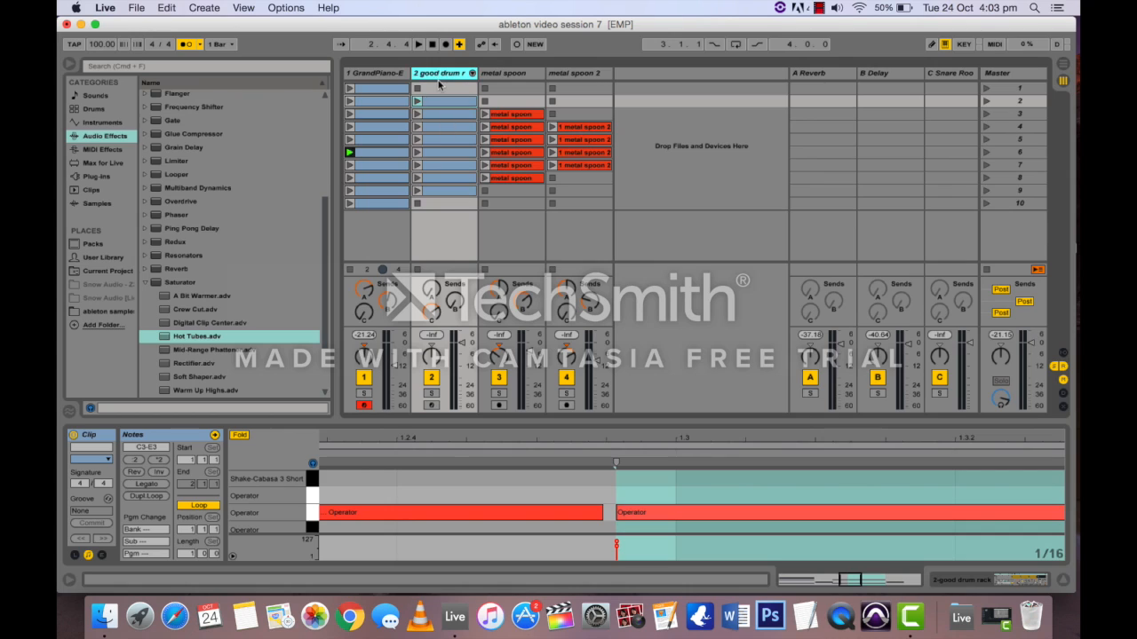
left_click(952, 581)
left_click_drag(215, 336, 733, 503)
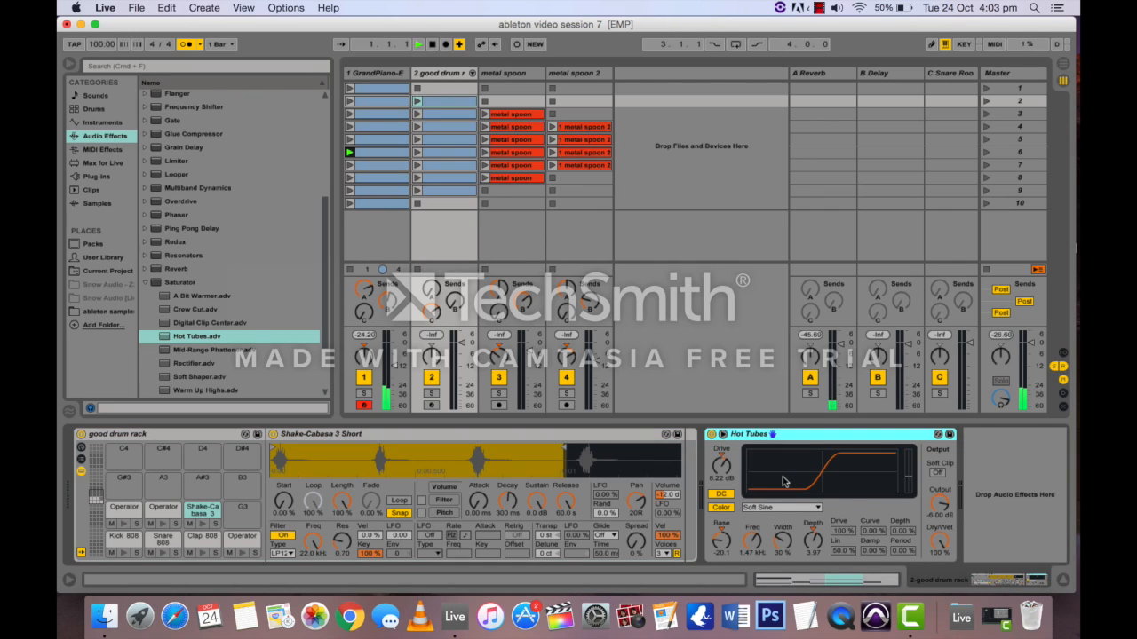
Play the scene 2 drum clip and set Hot Tubes to 21.1 dB drive and -21.4 dB output with Soft Clip on.
left_click(420, 100)
left_click(418, 101)
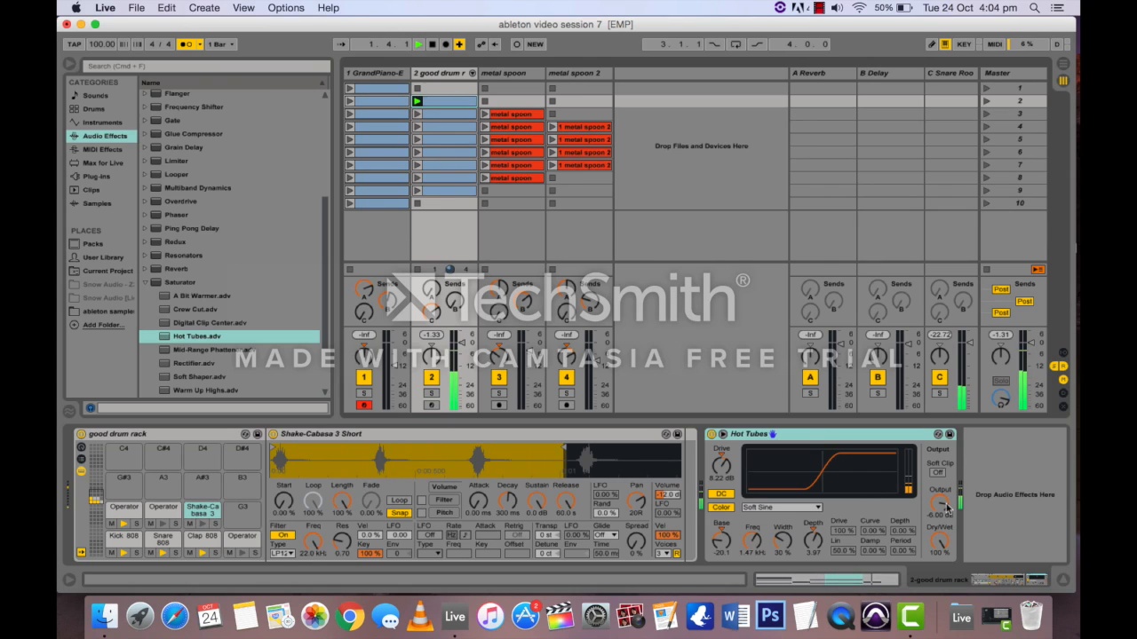
left_click_drag(940, 502, 939, 533)
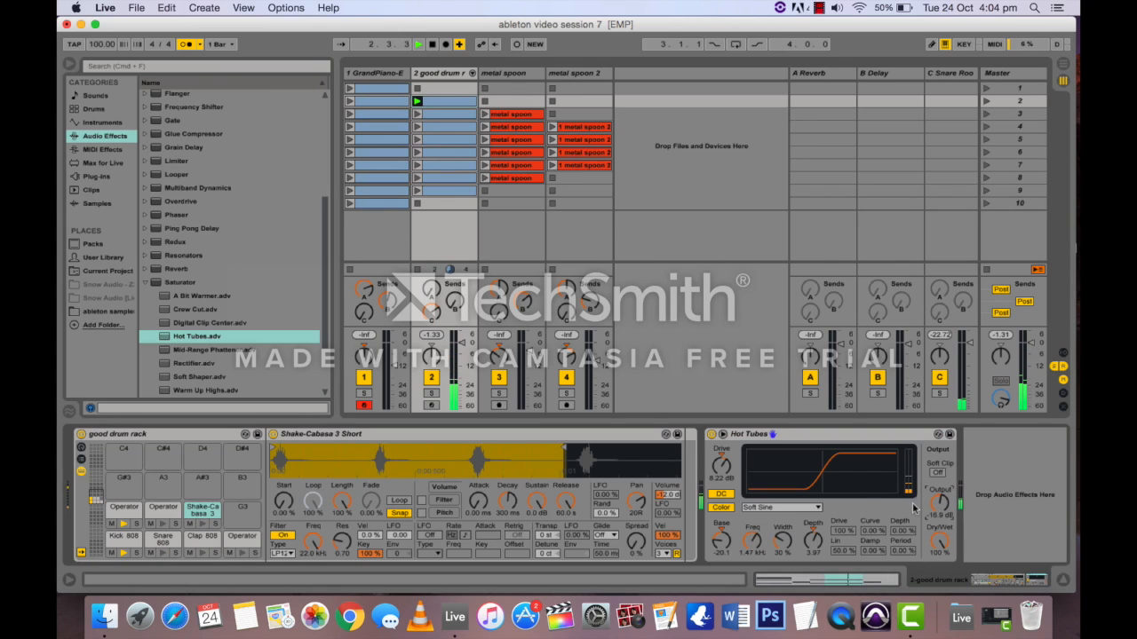
left_click_drag(721, 467, 721, 439)
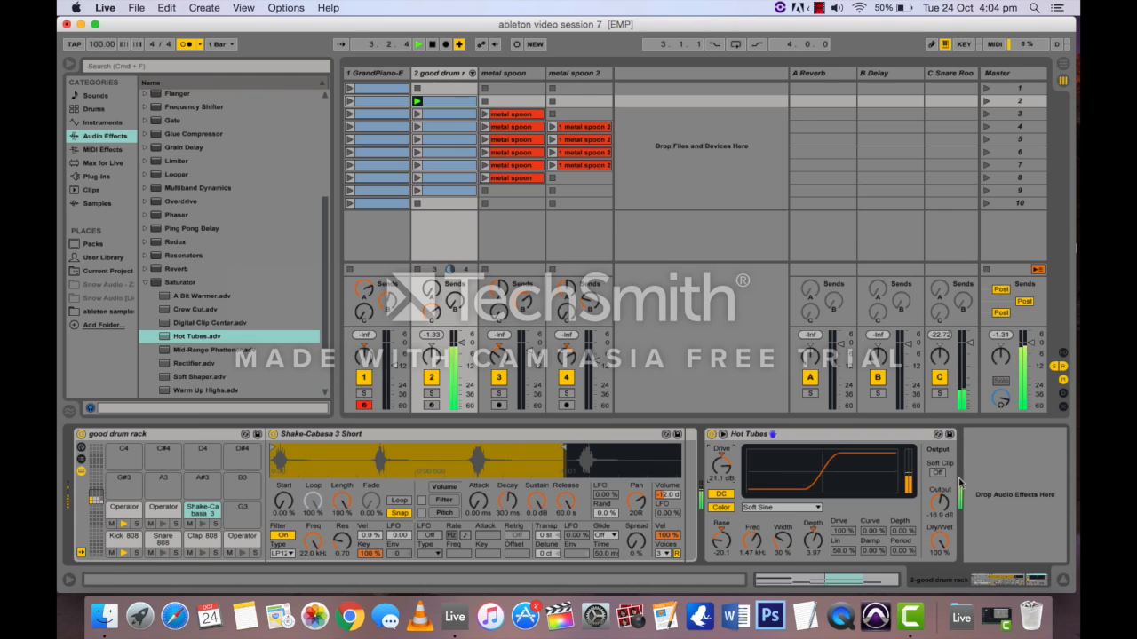
left_click_drag(940, 503, 939, 528)
left_click(937, 473)
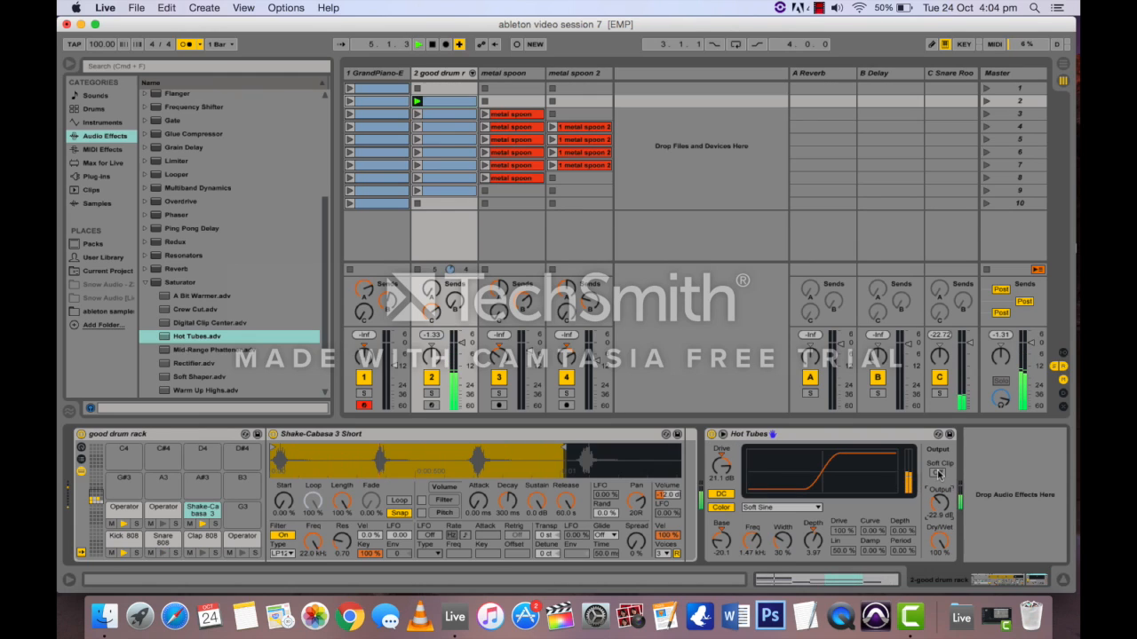
left_click_drag(940, 503, 939, 499)
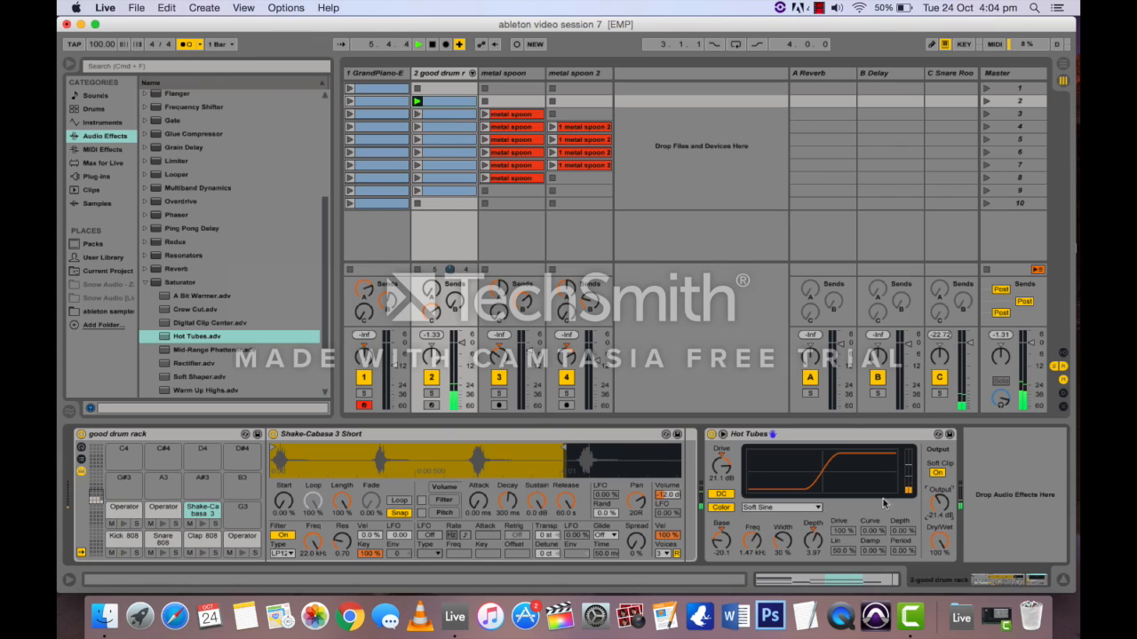
Lower the Hot Tubes drive to 9.71 dB, set its dry/wet to 73% and stop playback.
mouse_move(722, 467)
left_mouse_down()
mouse_move(721, 507)
mouse_move(721, 483)
left_mouse_up()
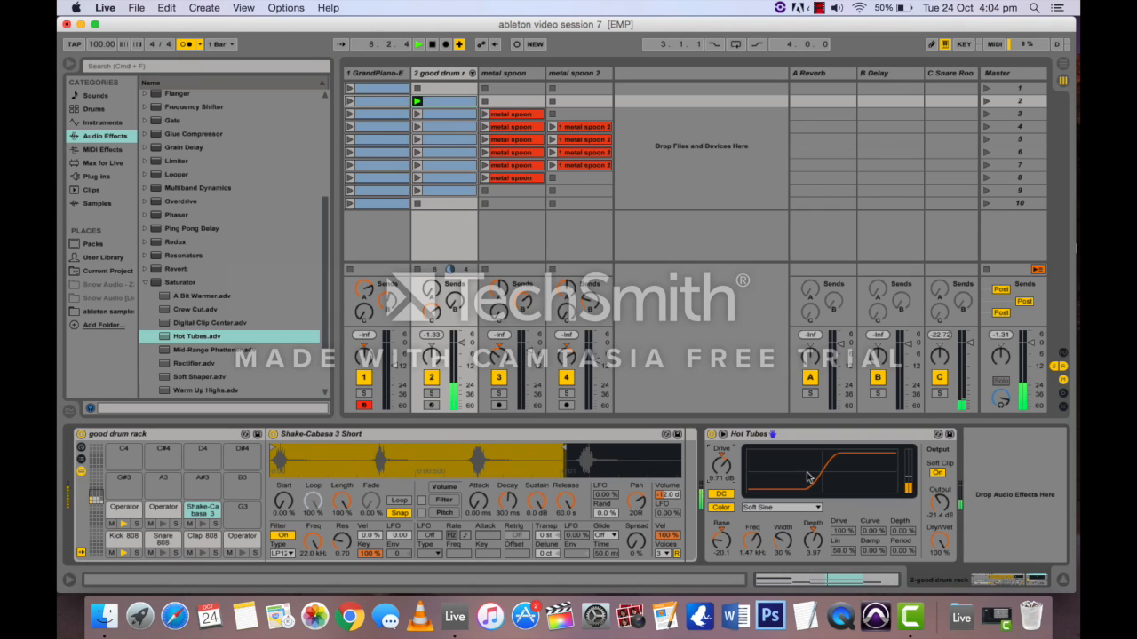
left_click_drag(940, 539, 940, 547)
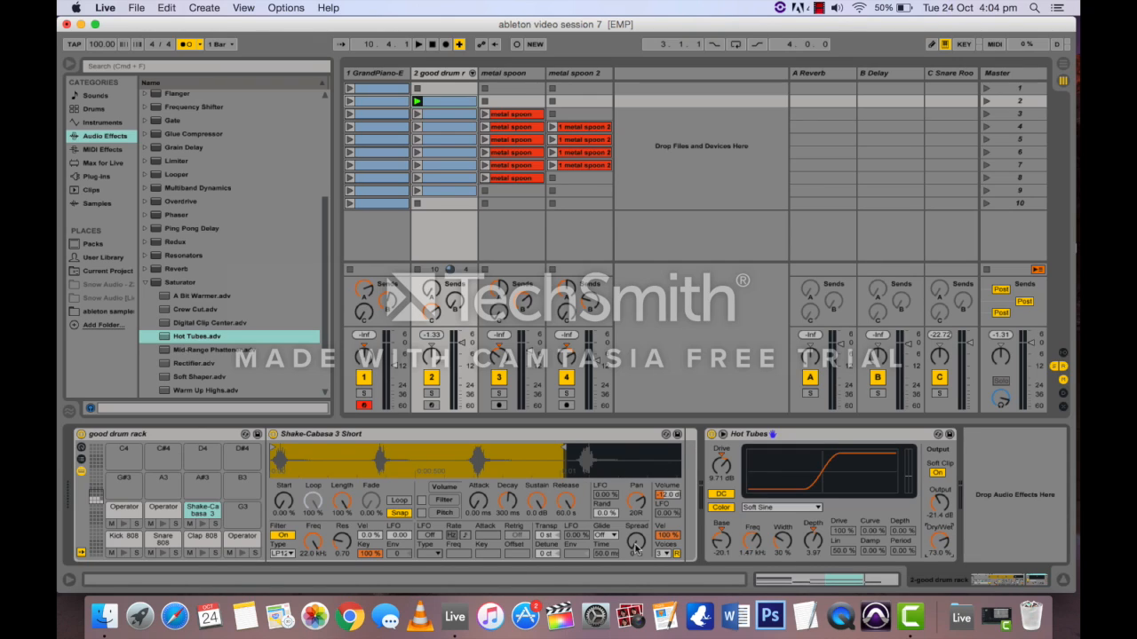
left_click(444, 73)
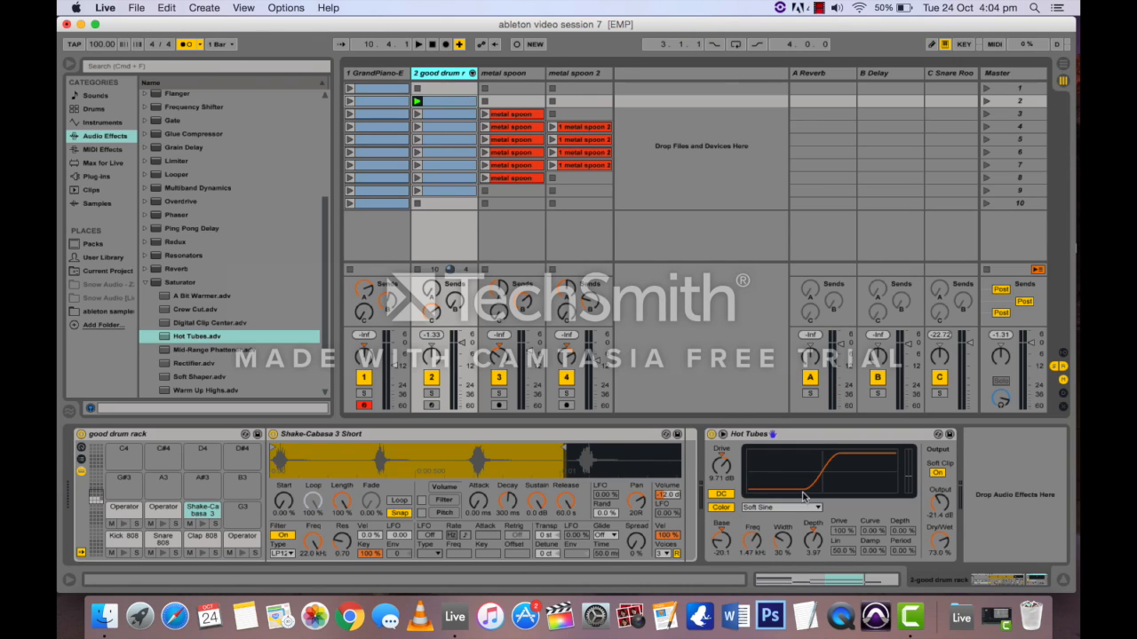
left_click(959, 581)
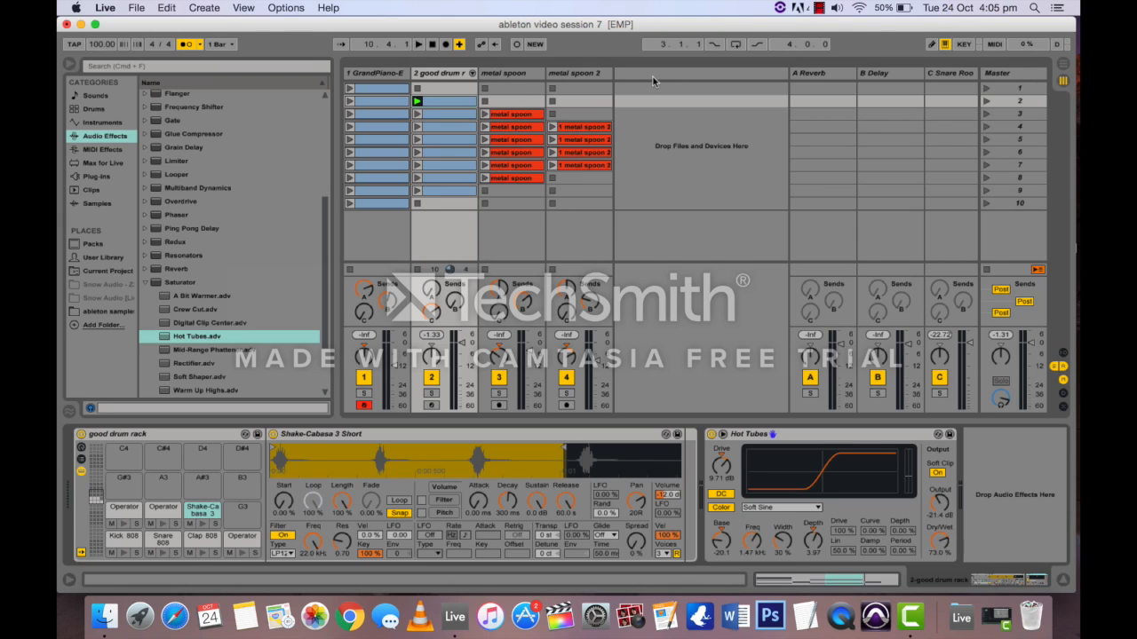
left_click(620, 77)
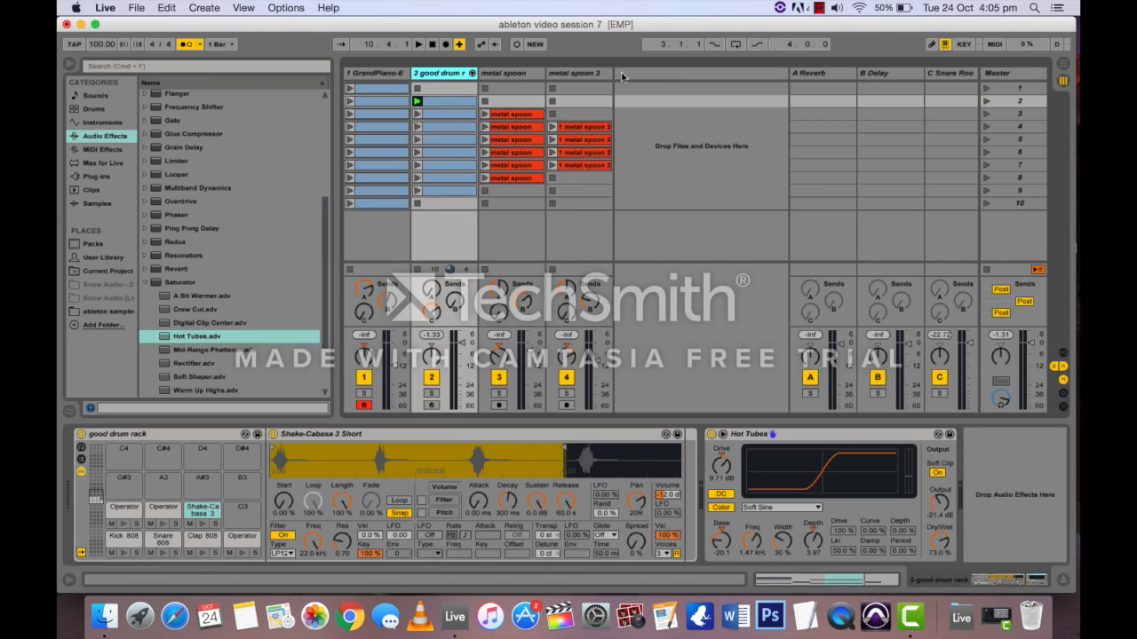
Search the clip library for 100, preview the Hip-hop Congas-100bpm clip and clear the search.
left_click(92, 190)
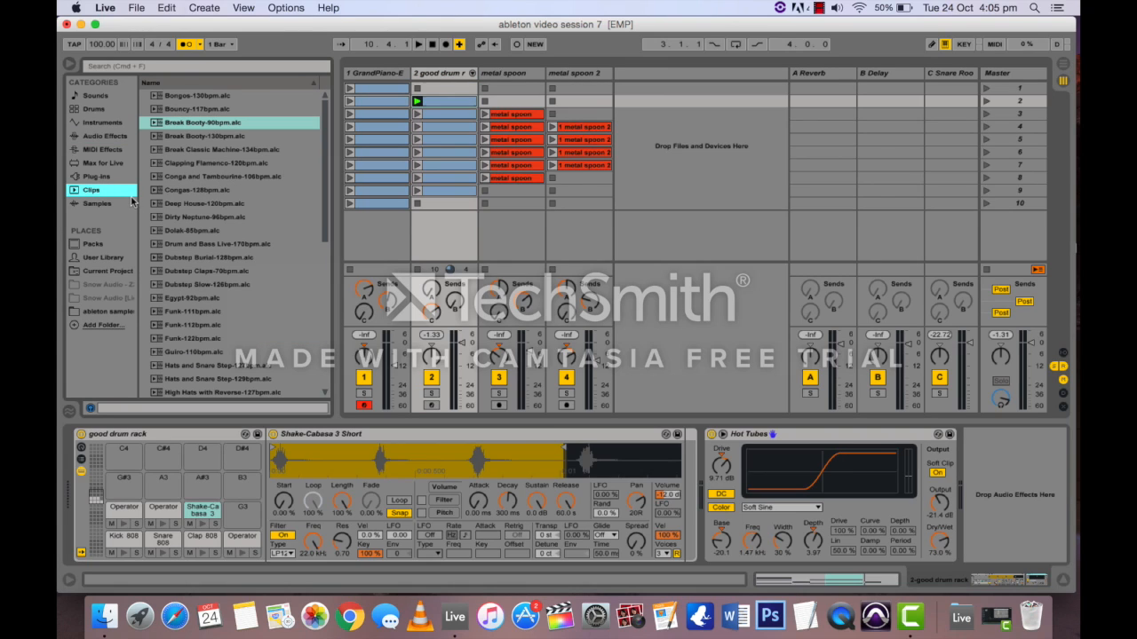
left_click(117, 204)
left_click(112, 195)
scroll(228, 127, "down", 1)
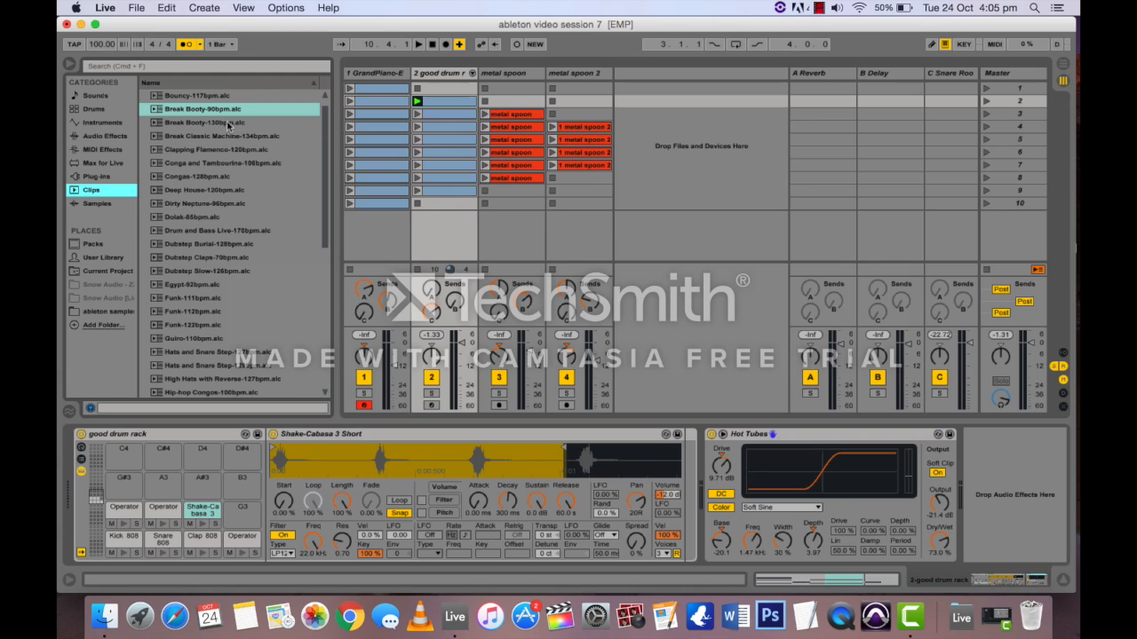
scroll(216, 303, "down", 4)
scroll(217, 299, "up", 5)
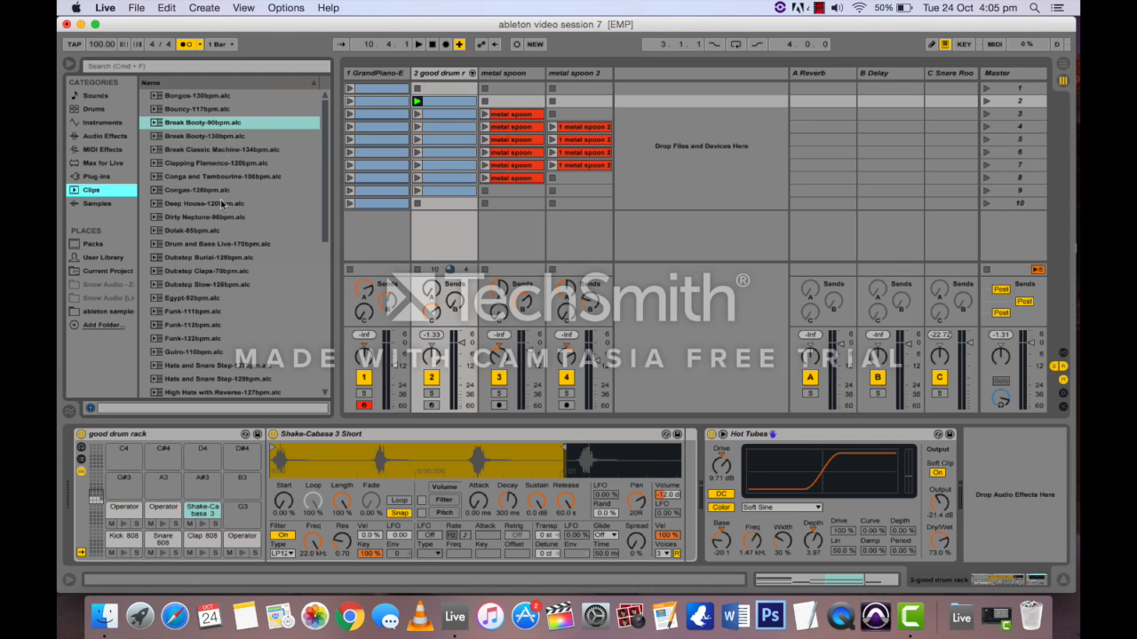
left_click(206, 66)
type("100")
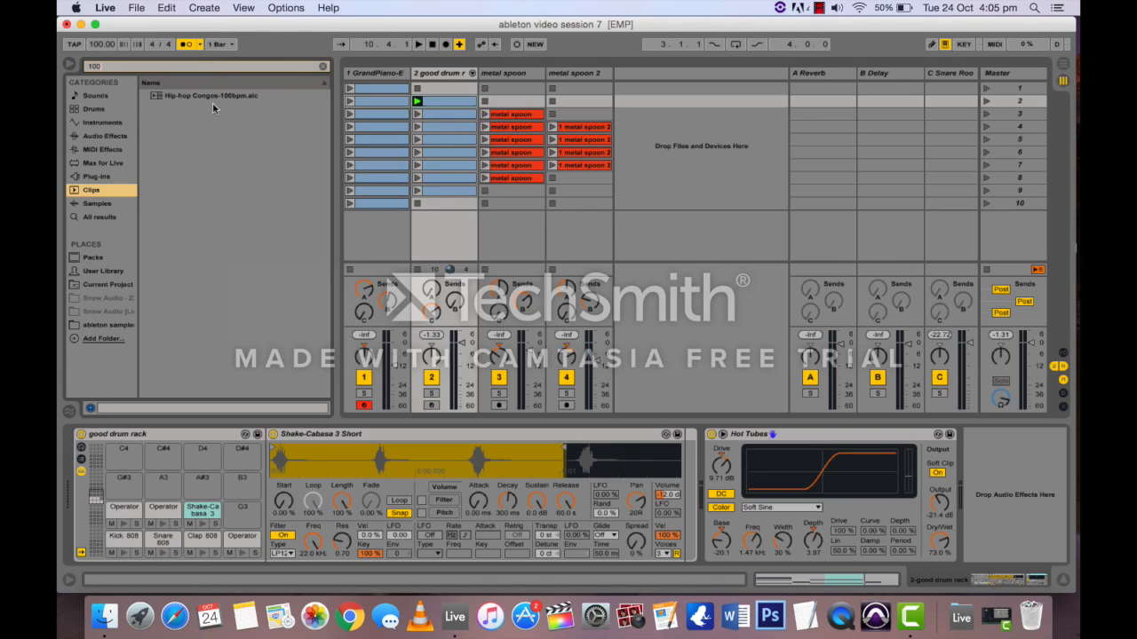
left_click(212, 100)
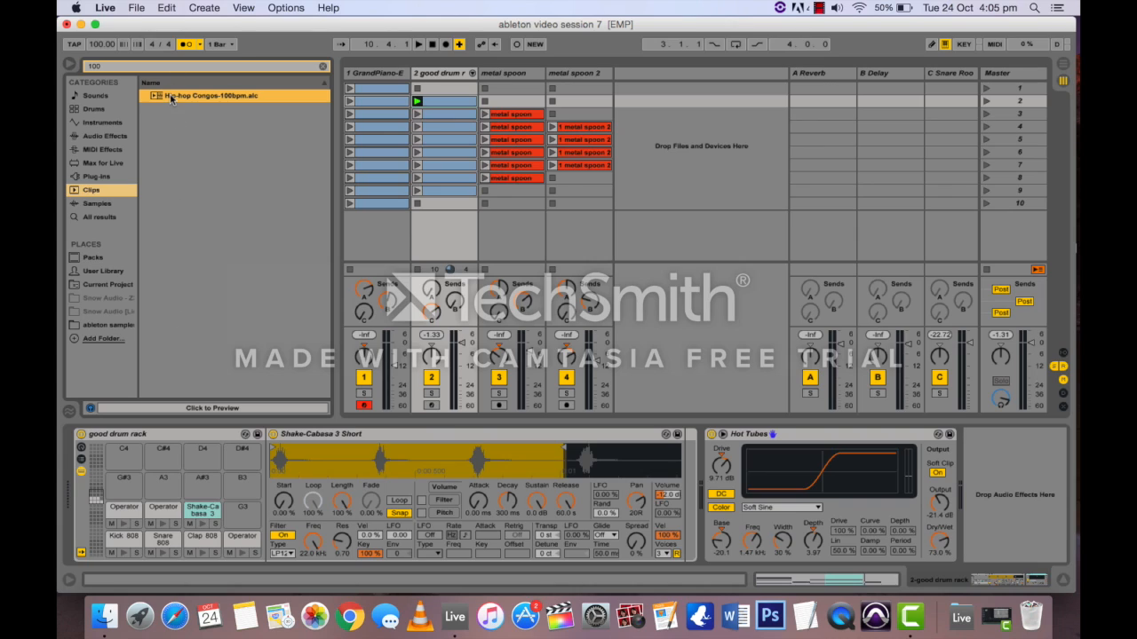
left_click(170, 97)
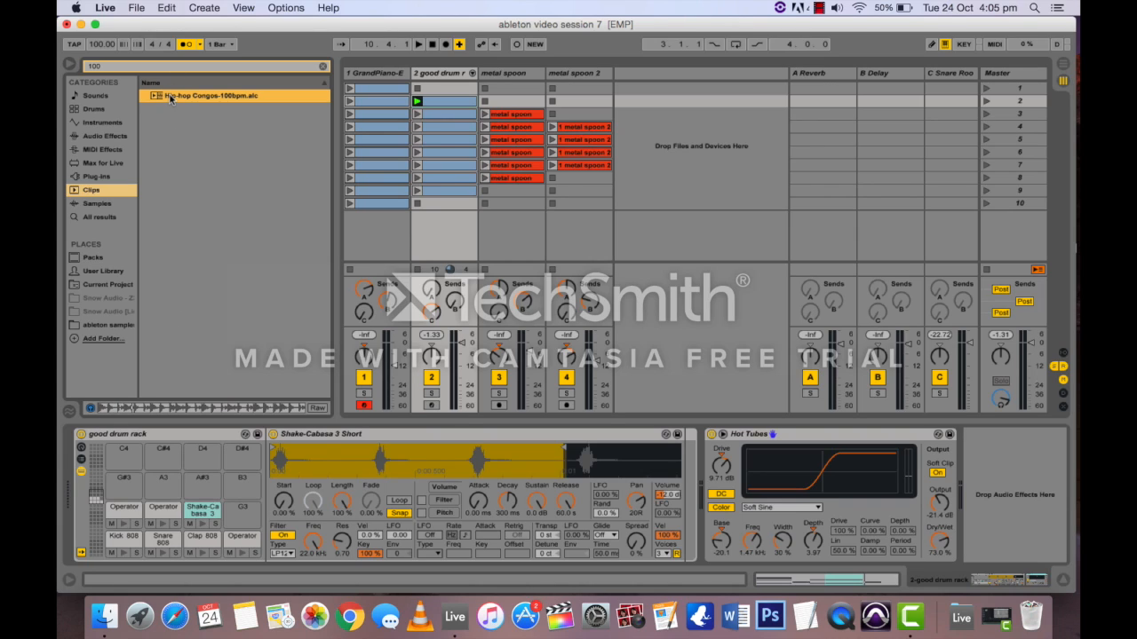
left_click(321, 68)
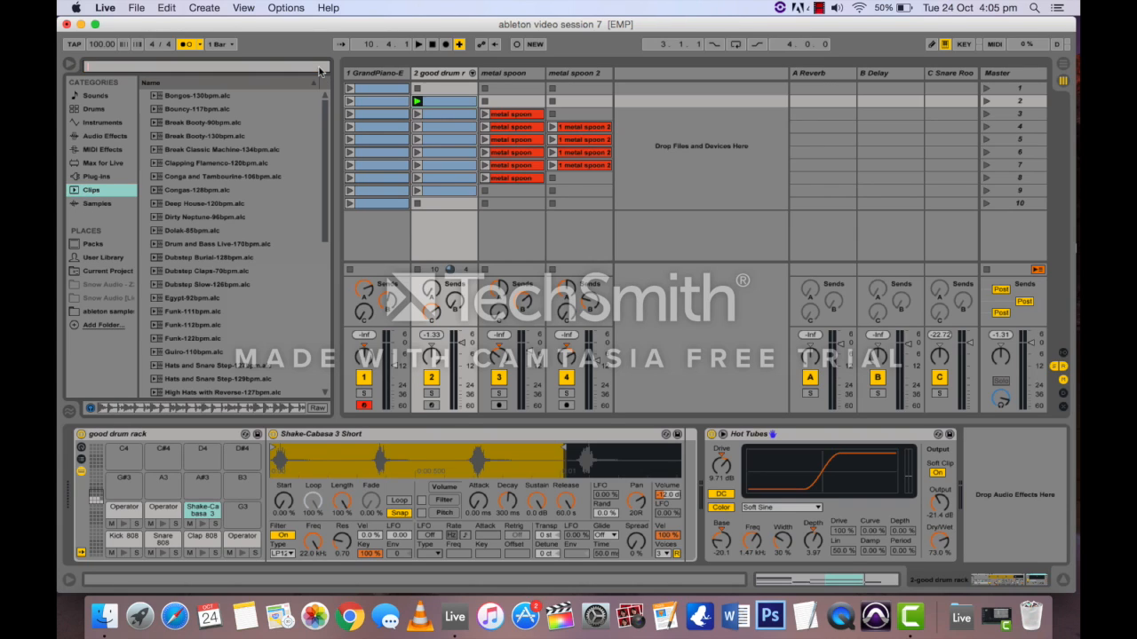
Search the clip library for 100b and place the Hip-hop Congos-100bpm clip in scene 1 of a new audio track.
type("100")
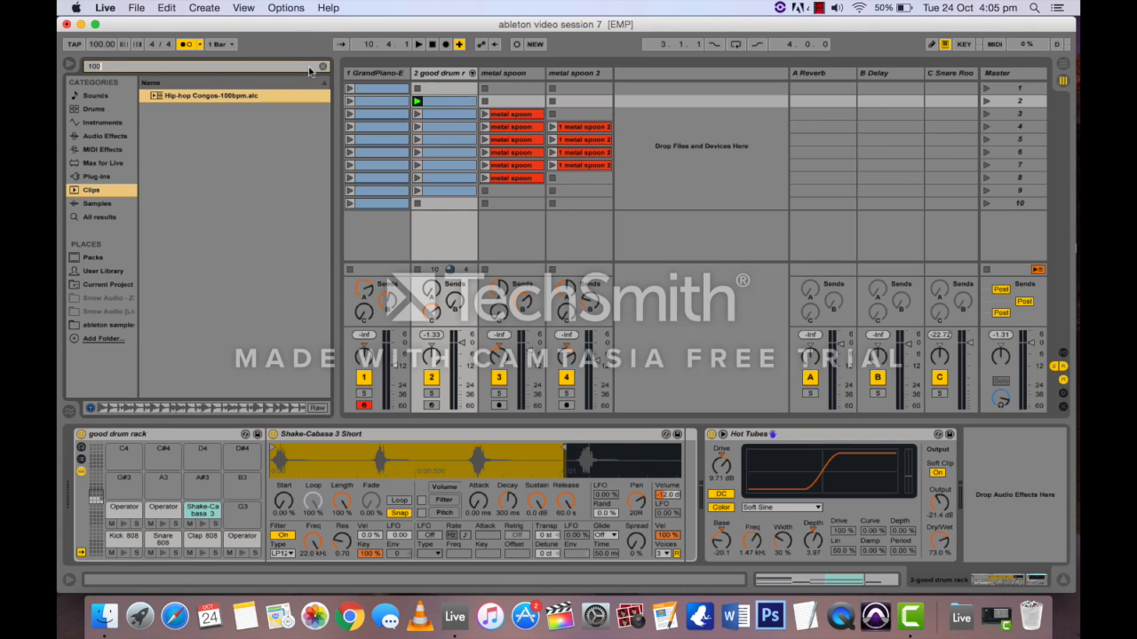
type("b")
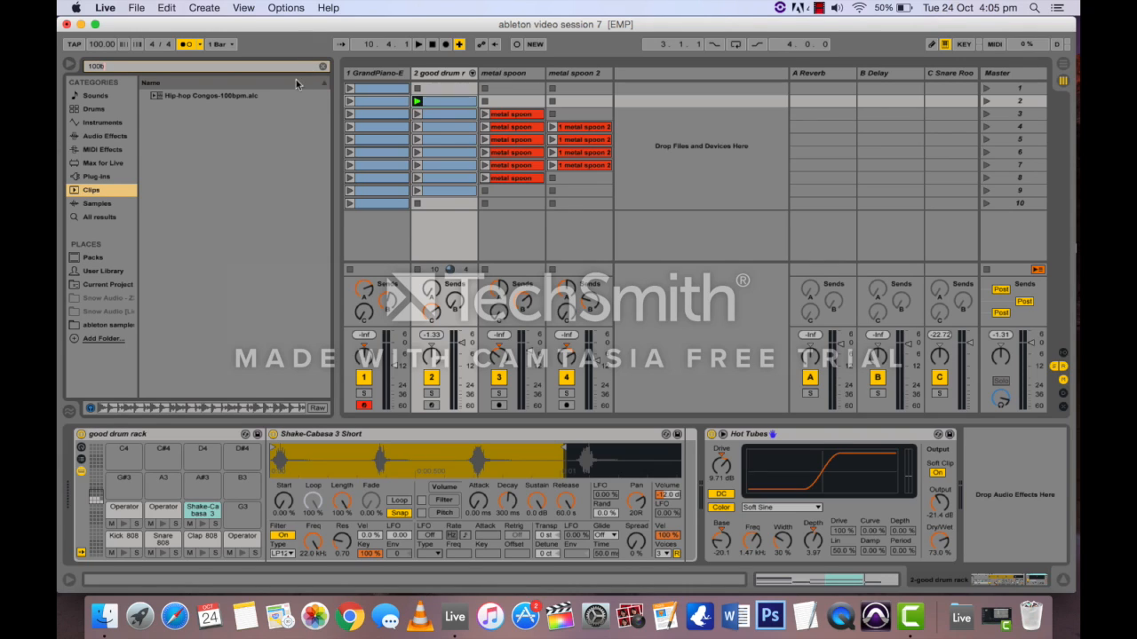
left_click_drag(275, 93, 673, 119)
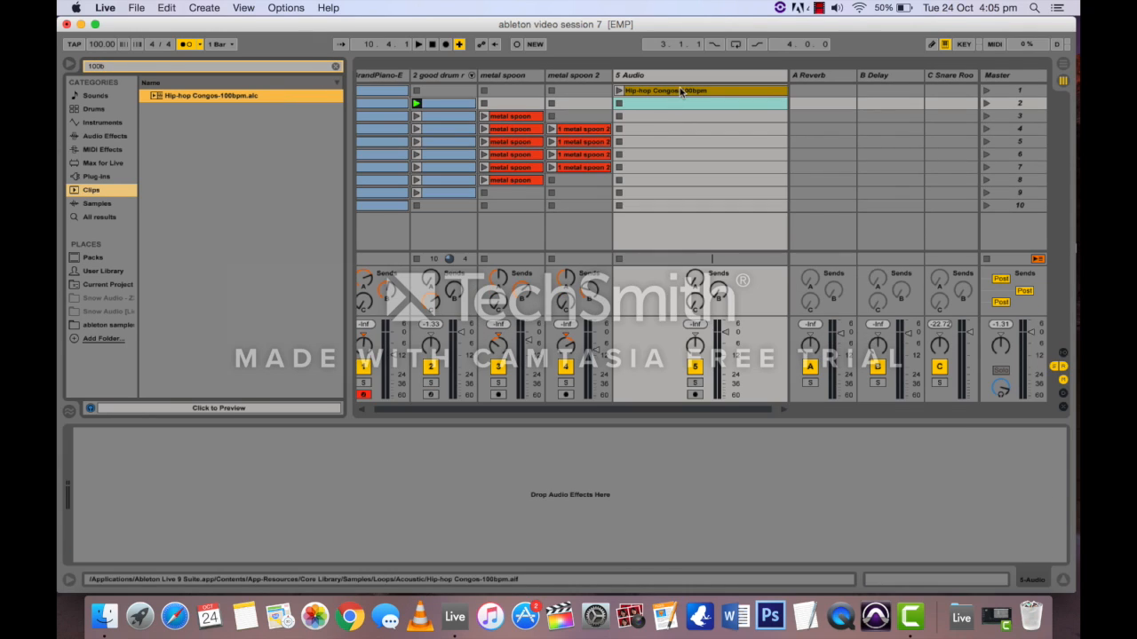
Narrow the new audio track to the same width as the other tracks.
left_click(789, 77)
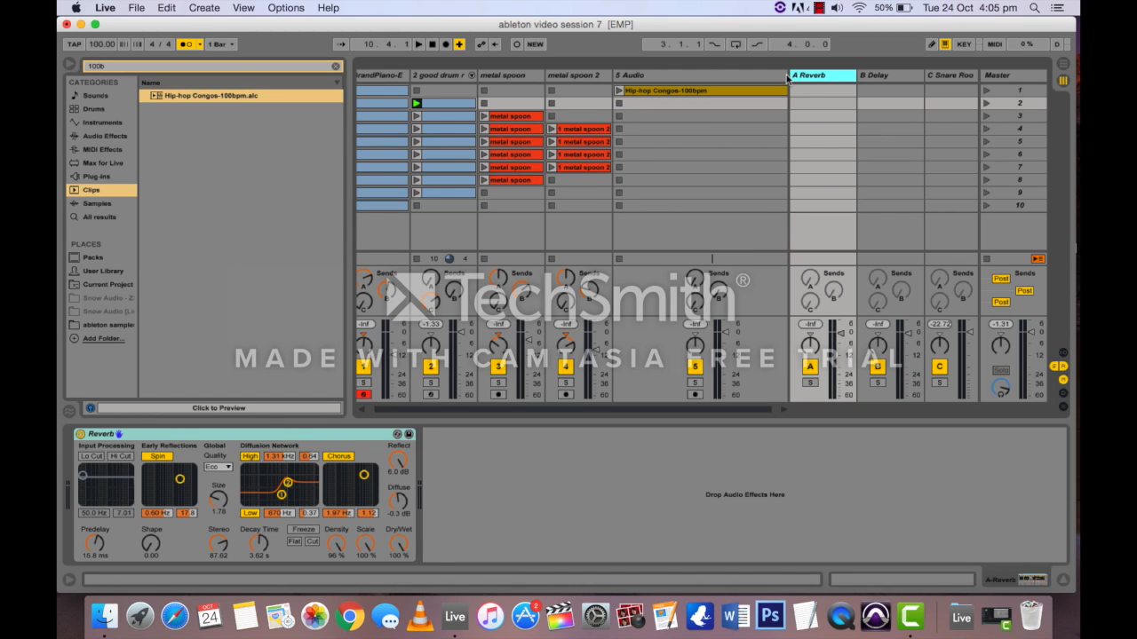
left_click(643, 77)
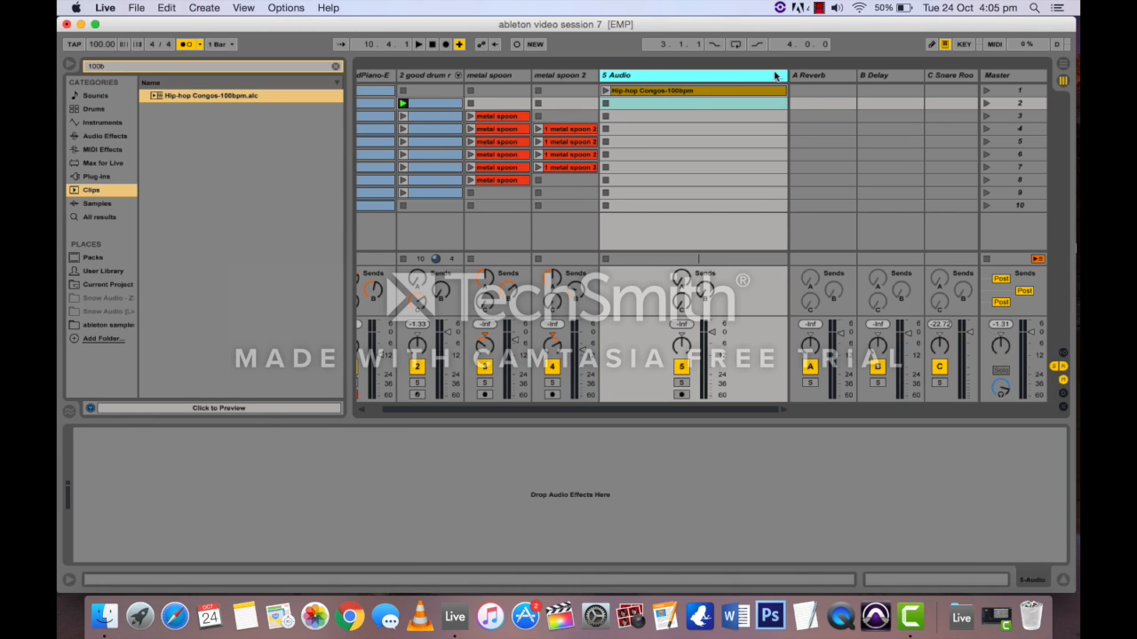
left_click_drag(786, 75, 693, 75)
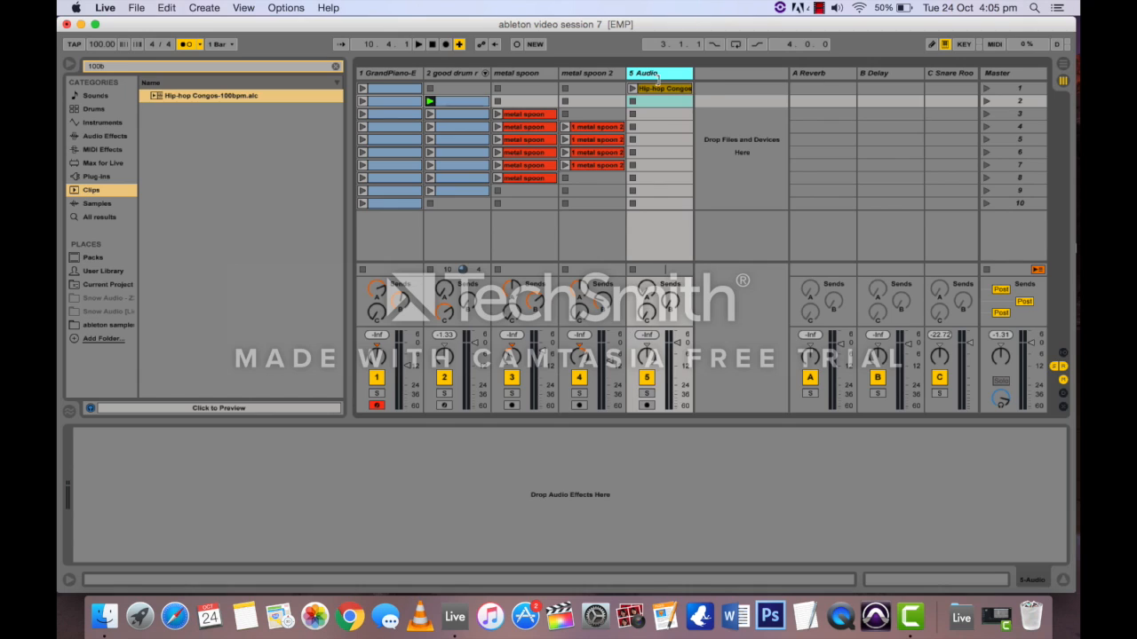
Move the Hip-hop Congos clip to scene 4 and insert an empty scene directly below that scene.
left_click(657, 89)
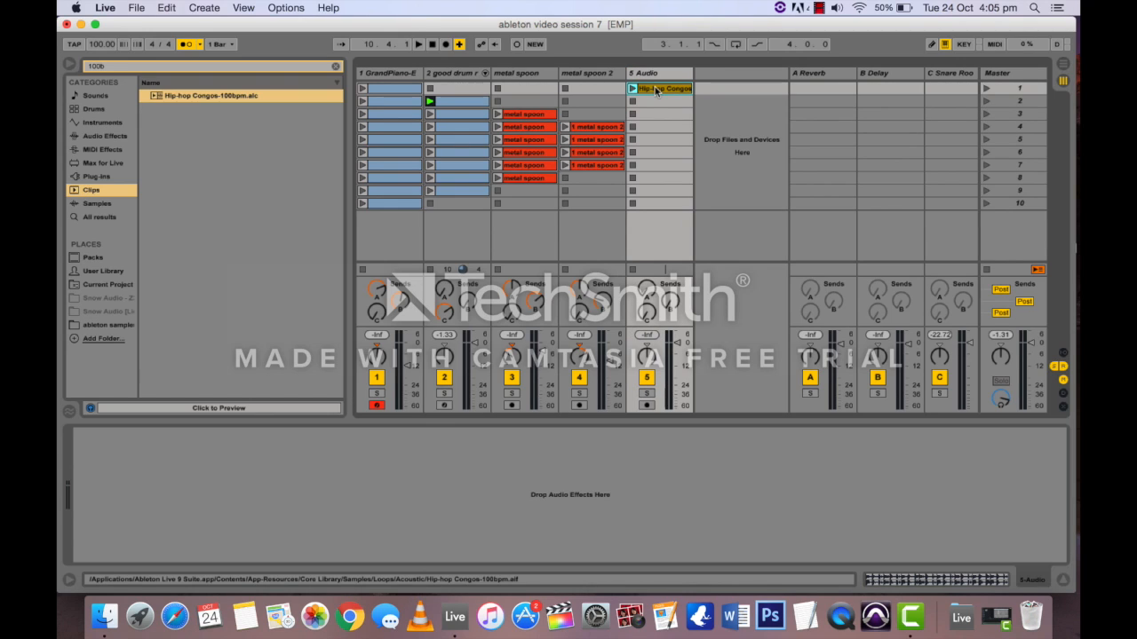
left_click_drag(657, 88, 658, 131)
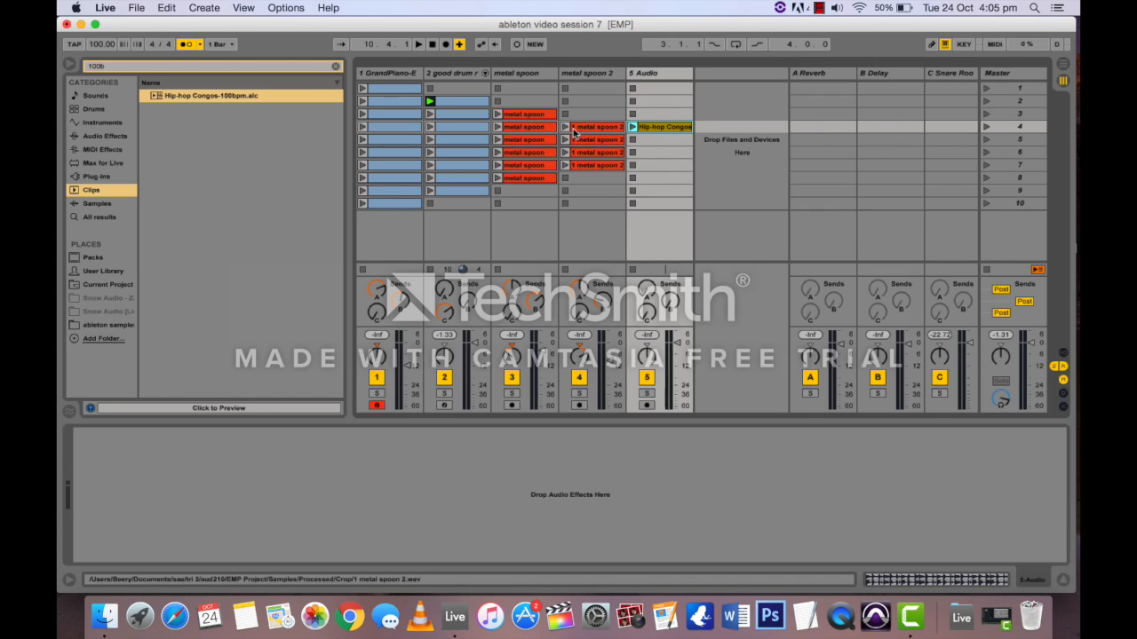
left_click(409, 126)
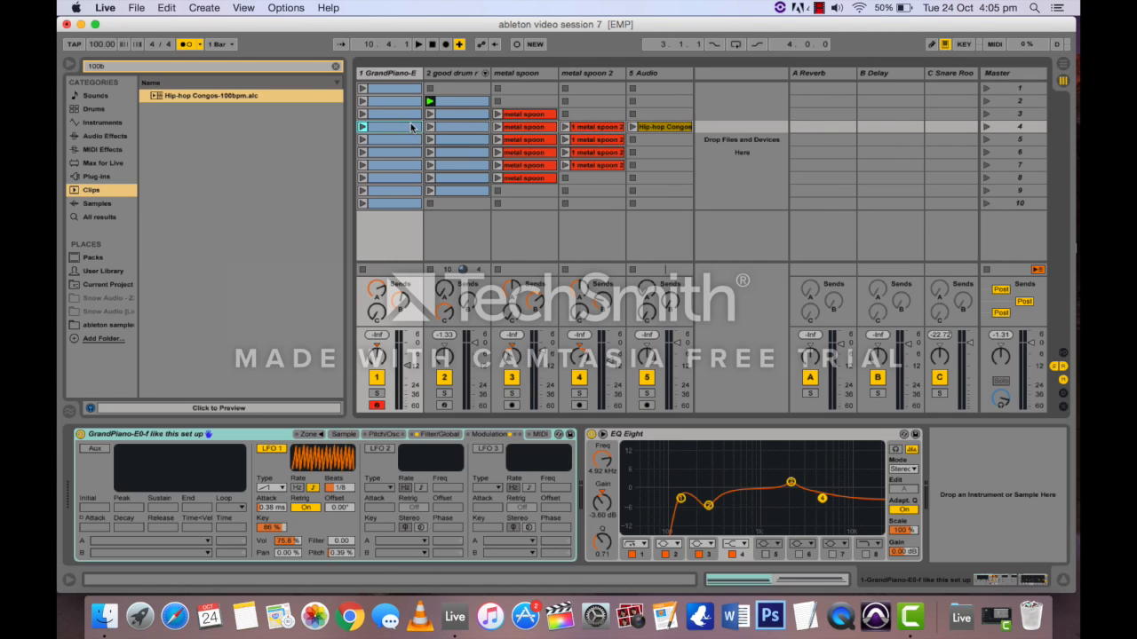
left_click(645, 127)
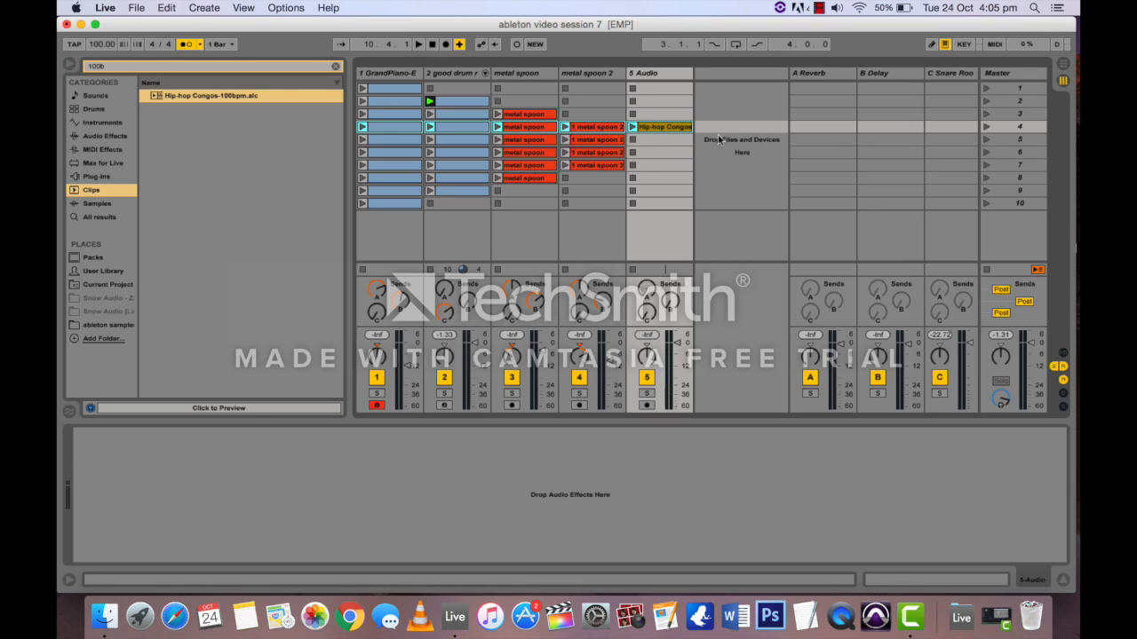
right_click(674, 131)
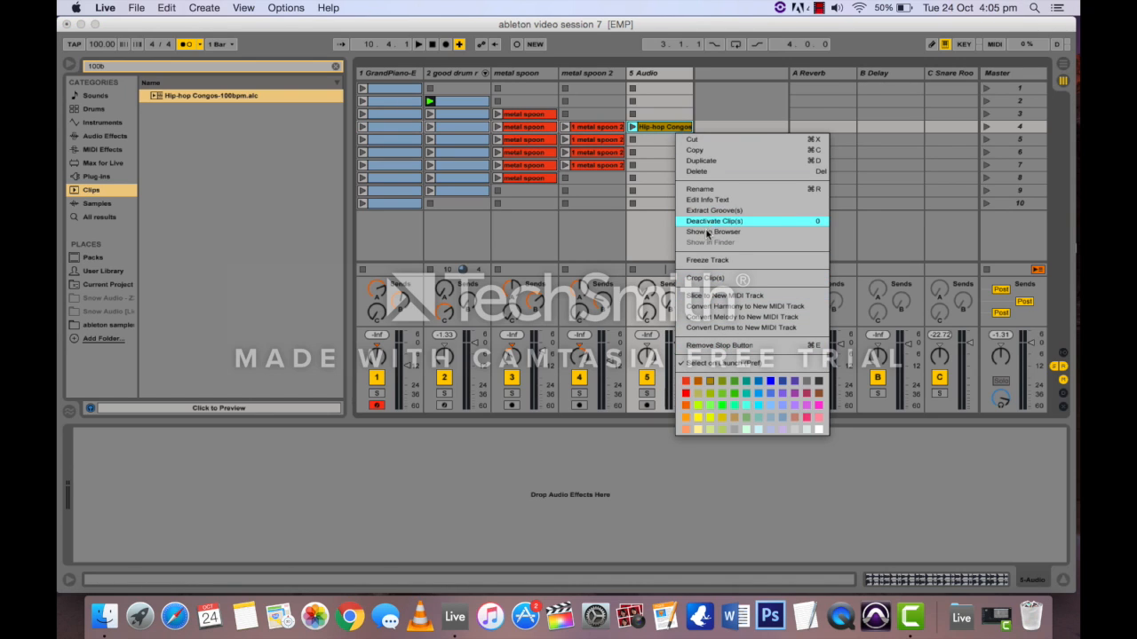
left_click(609, 241)
key("super+i")
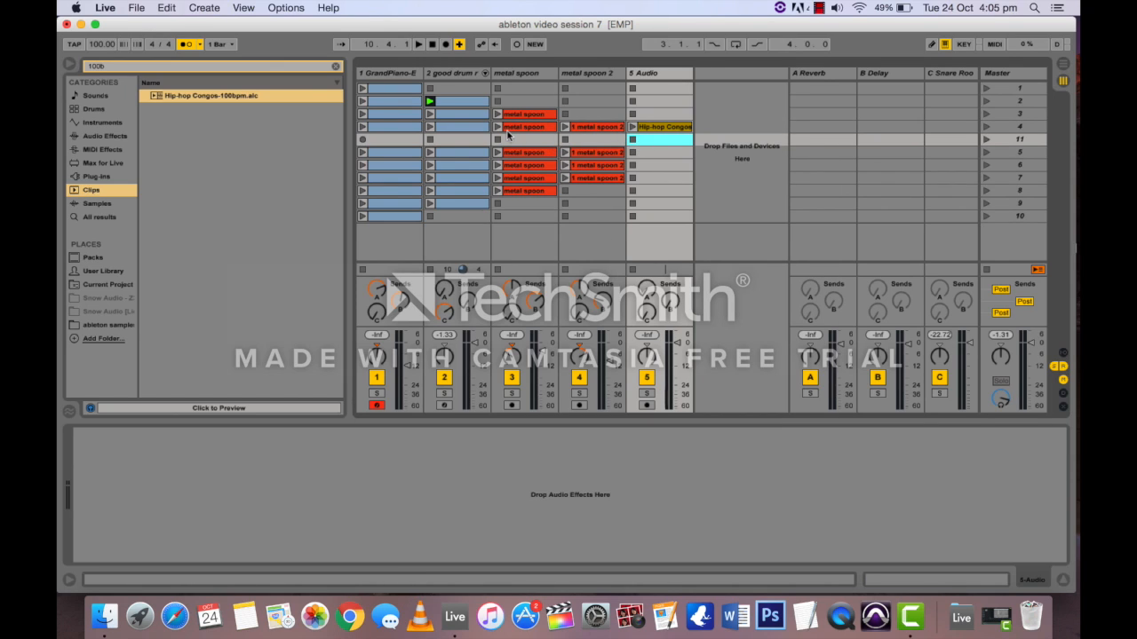
Move the Hip-hop Congos clip into the new scene and duplicate scene 4's piano, metal spoon and metal spoon 2 clips into it.
left_click(476, 130)
left_click_drag(646, 127, 651, 140)
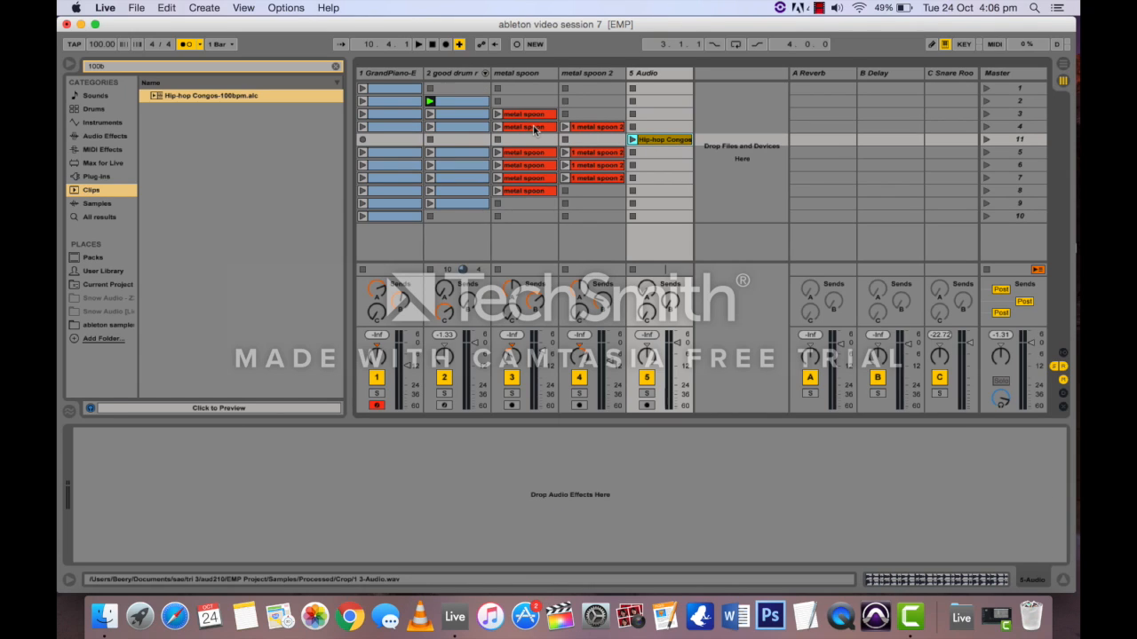
left_click(534, 130, "super")
left_click(578, 131, "super")
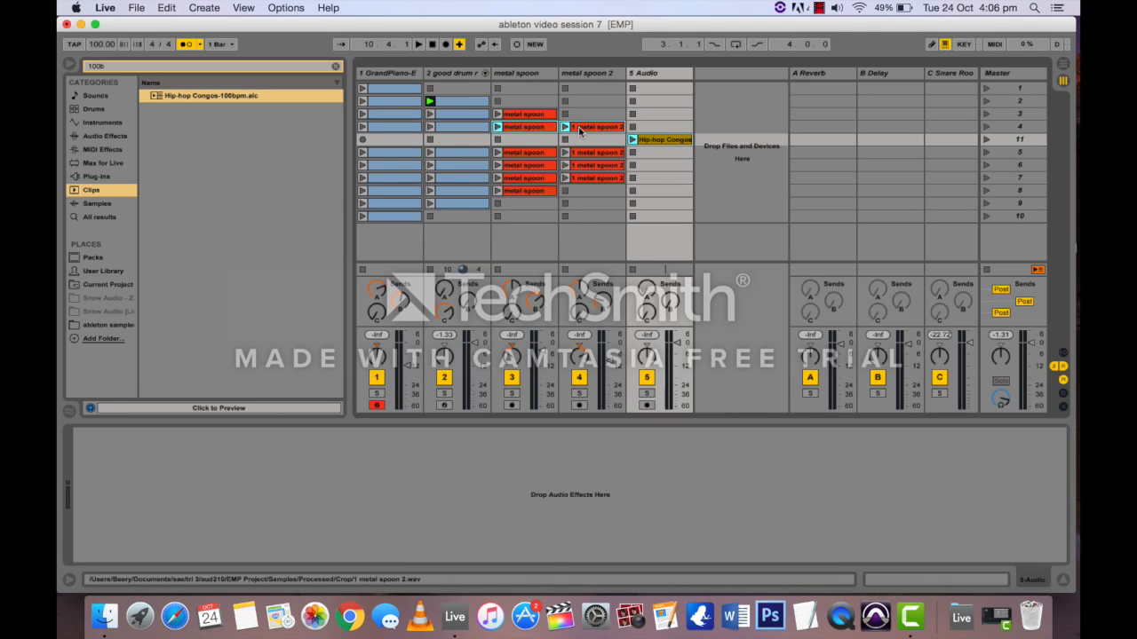
left_click(409, 130, "super")
key("super+d")
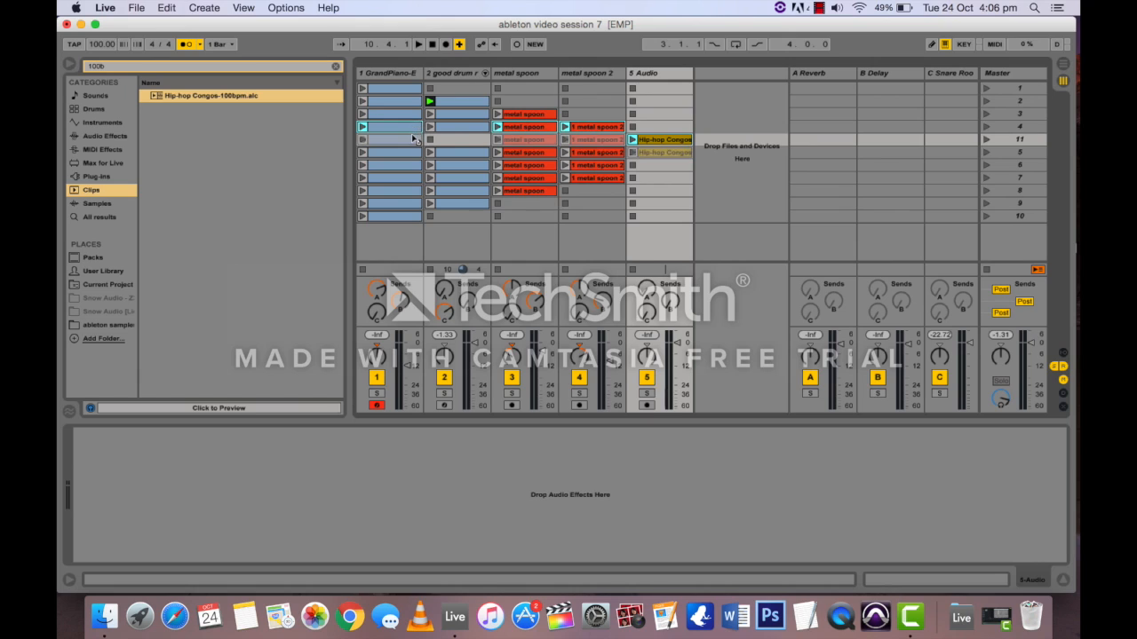
Delete the duplicate Hip-hop Congos clip from scene 5.
left_click(459, 140)
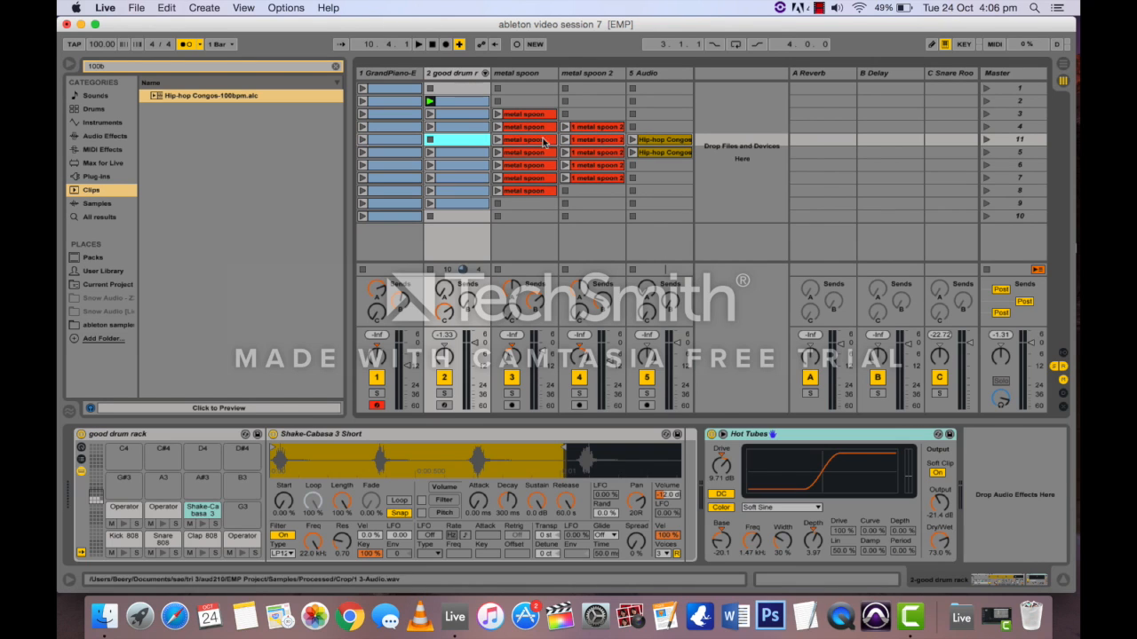
left_click(655, 153)
key("Delete")
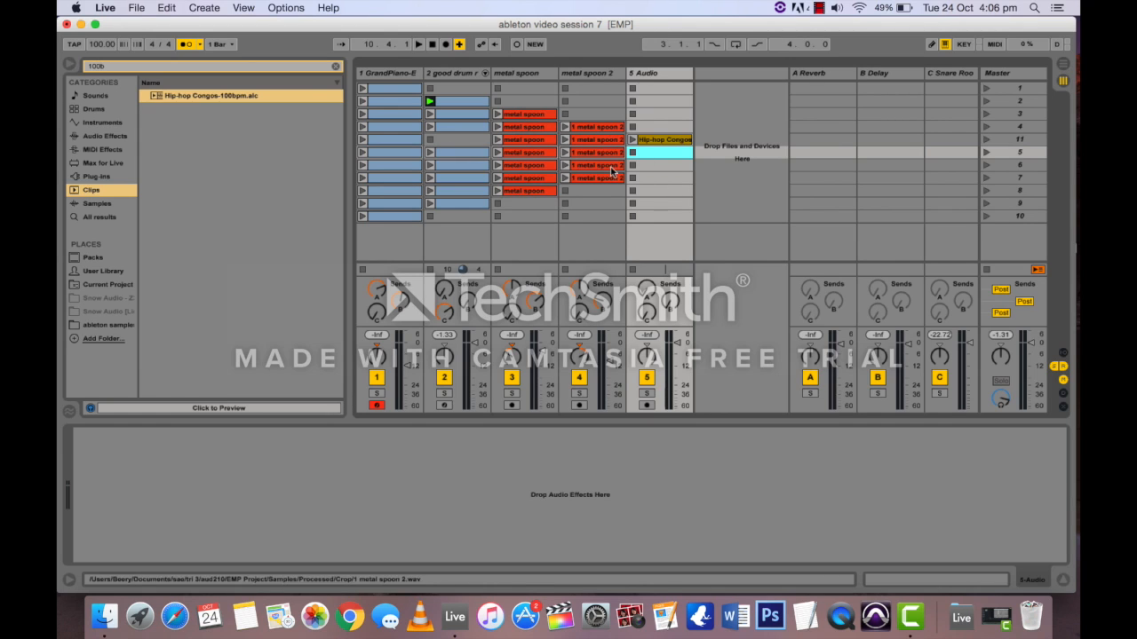
Insert an empty scene below scene 5 and move scene 5's drum, metal spoon and metal spoon 2 clips into it.
left_click(460, 90)
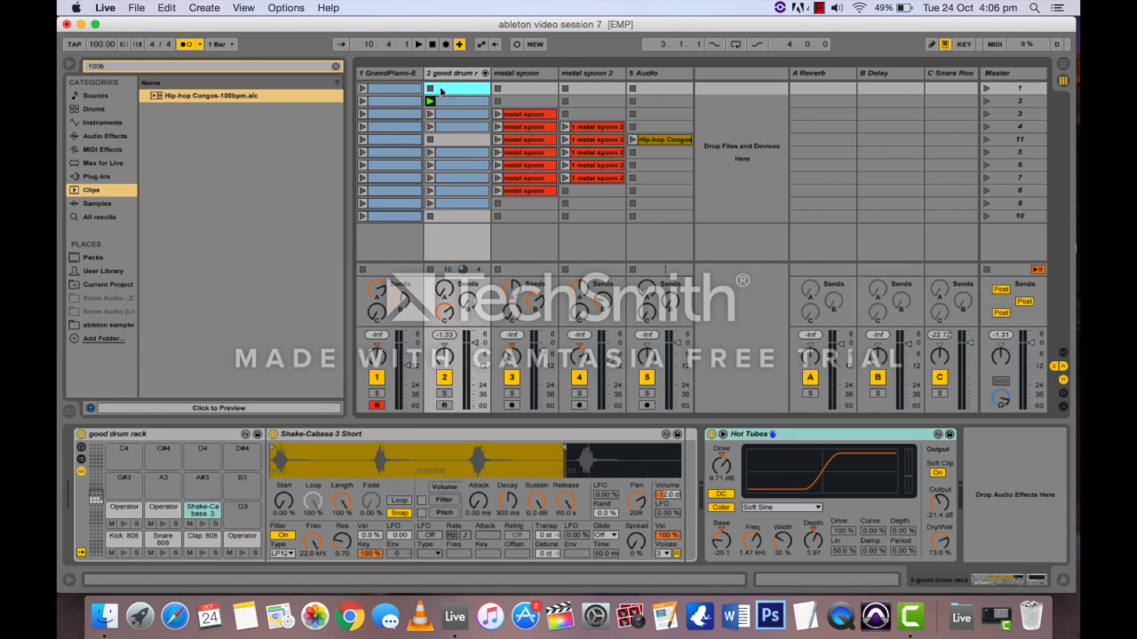
left_click(405, 91)
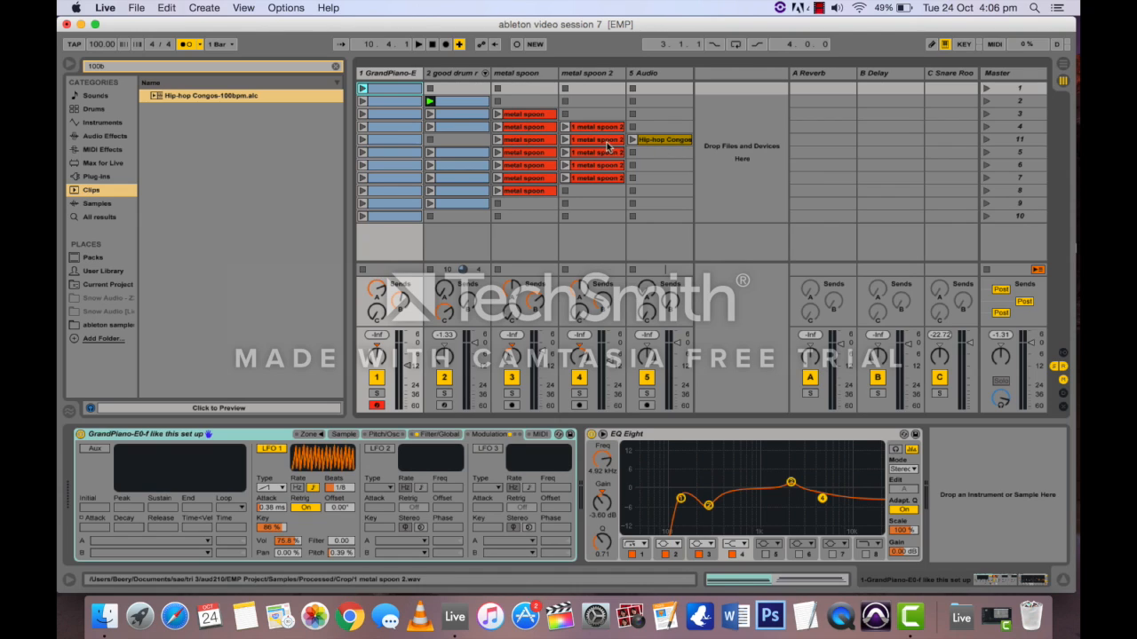
left_click(396, 153)
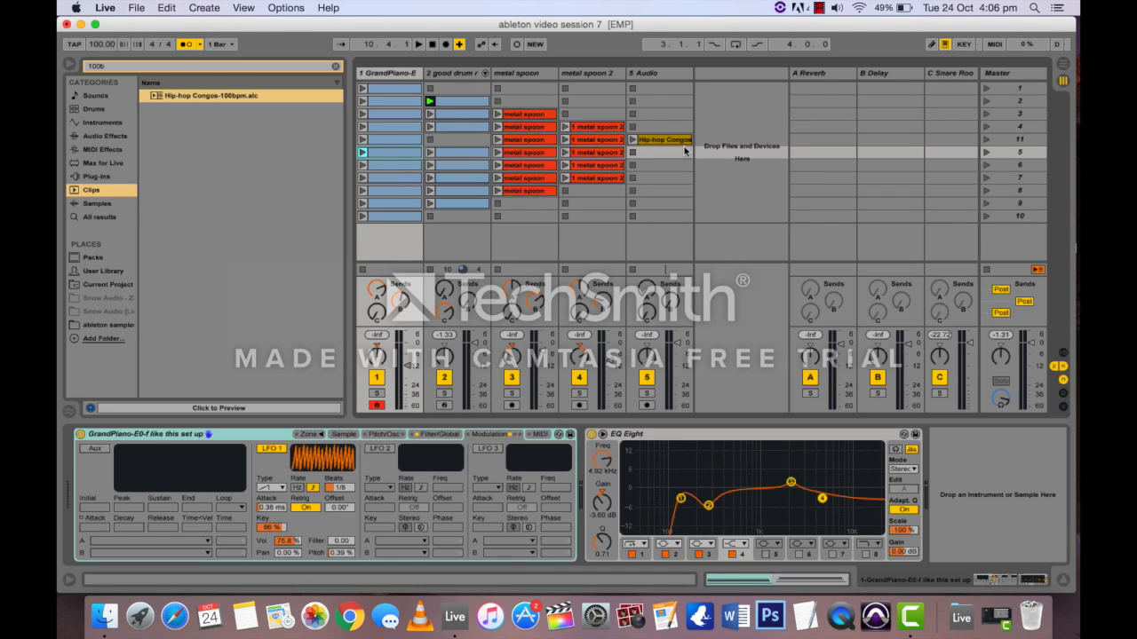
key("super+i")
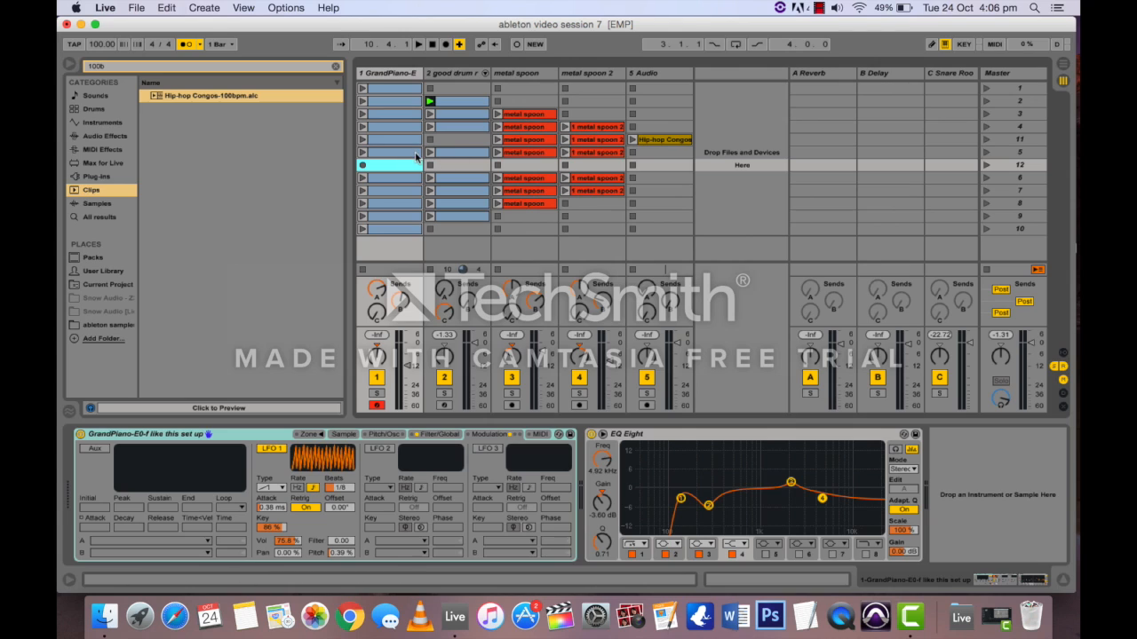
left_click(450, 151)
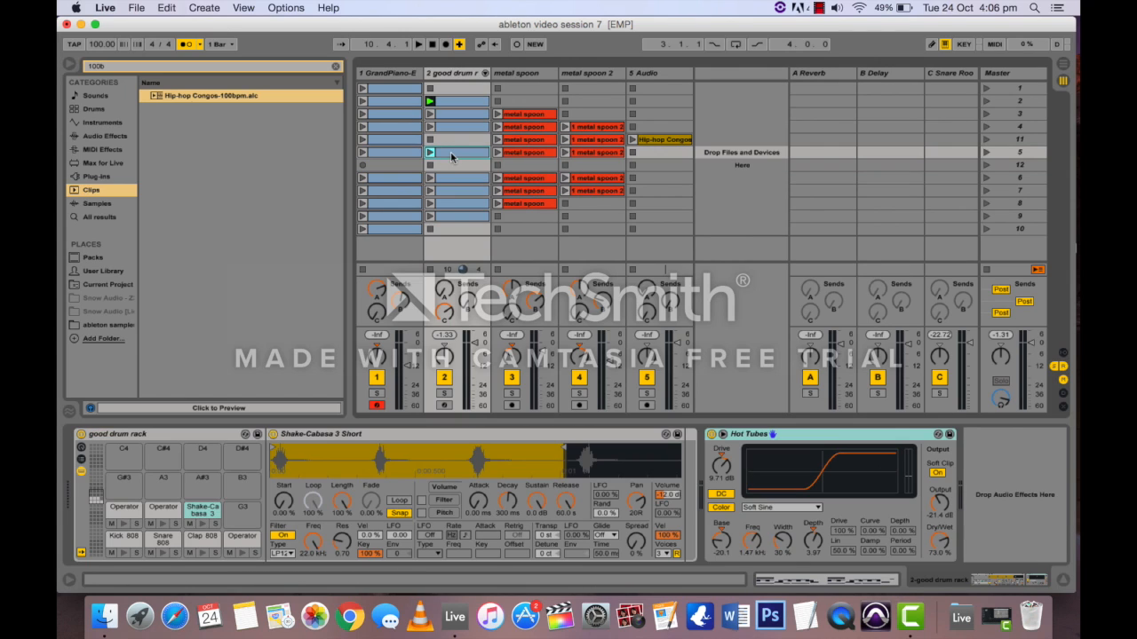
left_click(544, 154, "super")
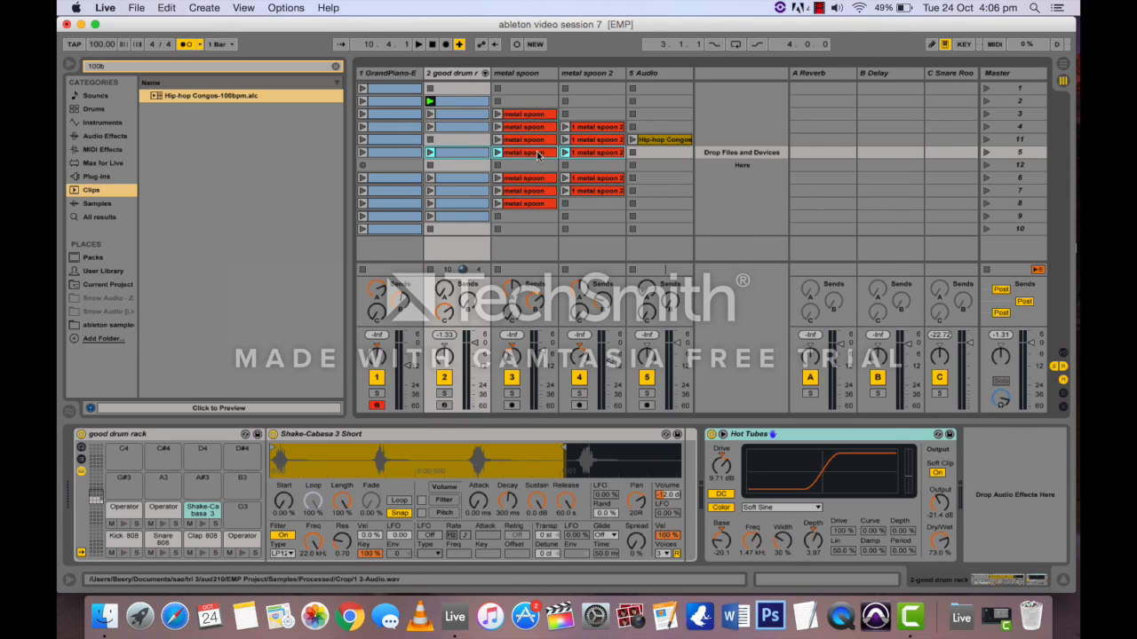
left_click_drag(537, 156, 538, 167)
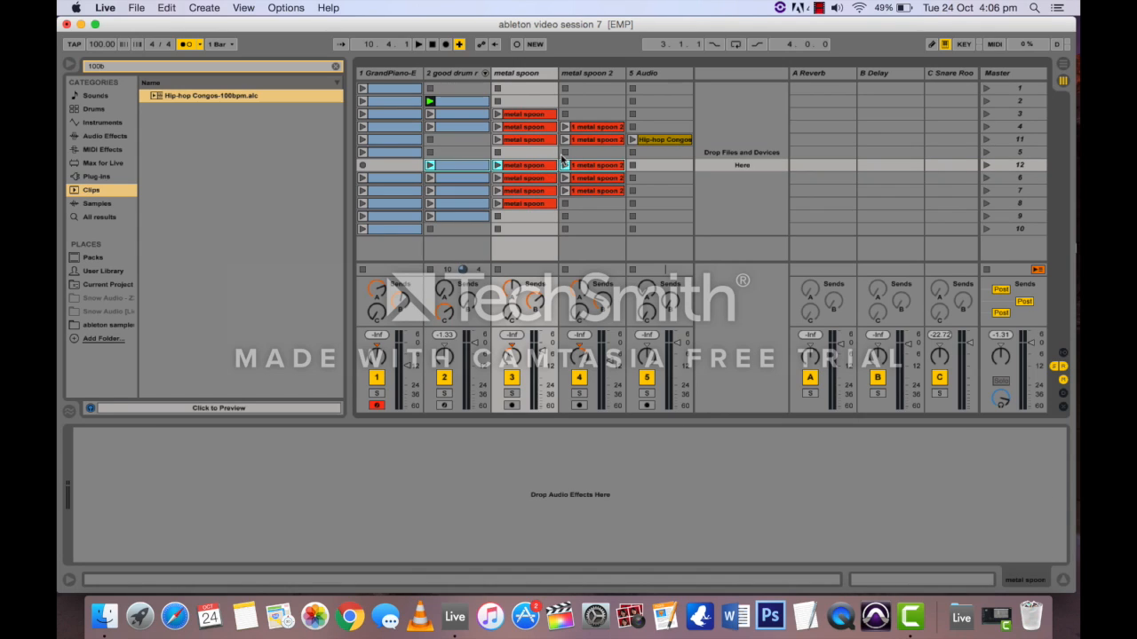
Stop all clips and play the arrangement from the start, launching scenes 1, 2, 3 and 4 in turn.
left_click(984, 266)
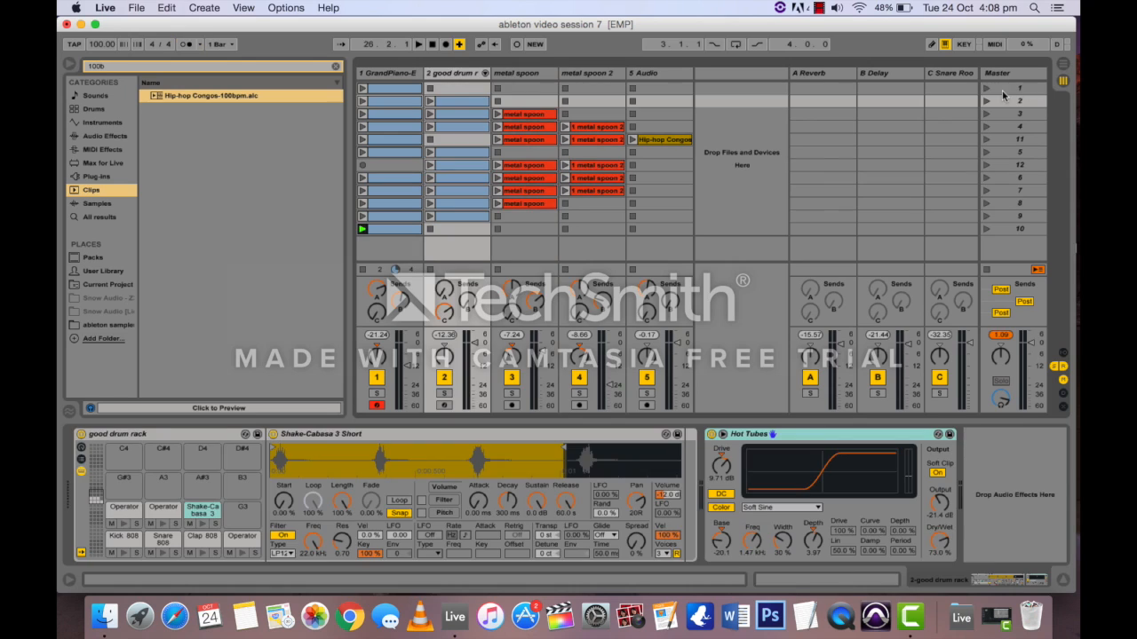
left_click(986, 88)
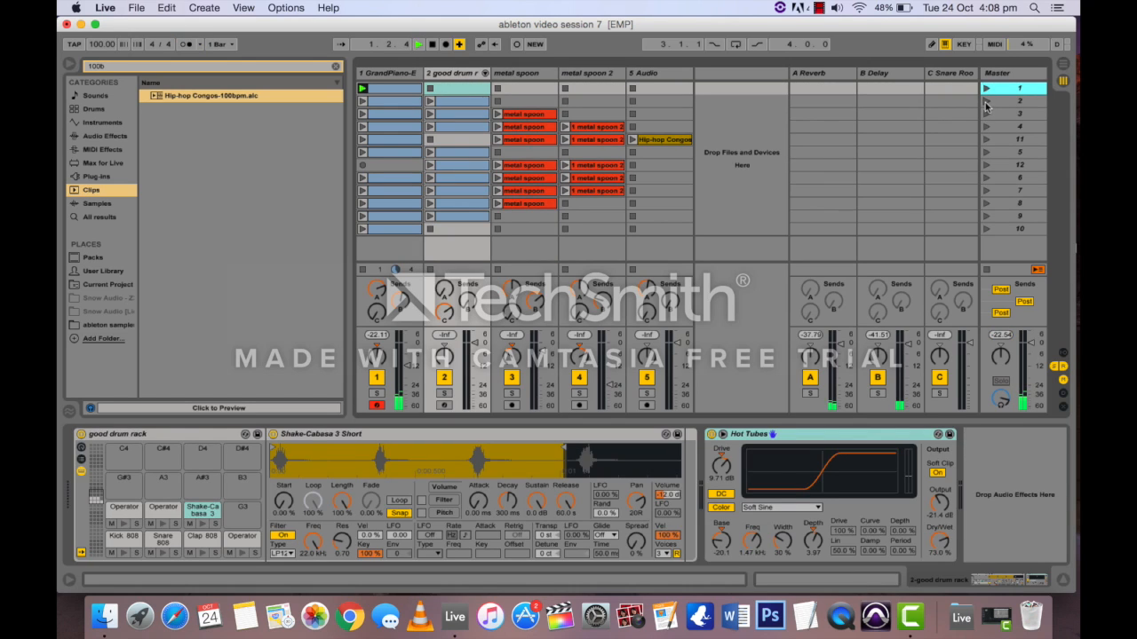
left_click(985, 102)
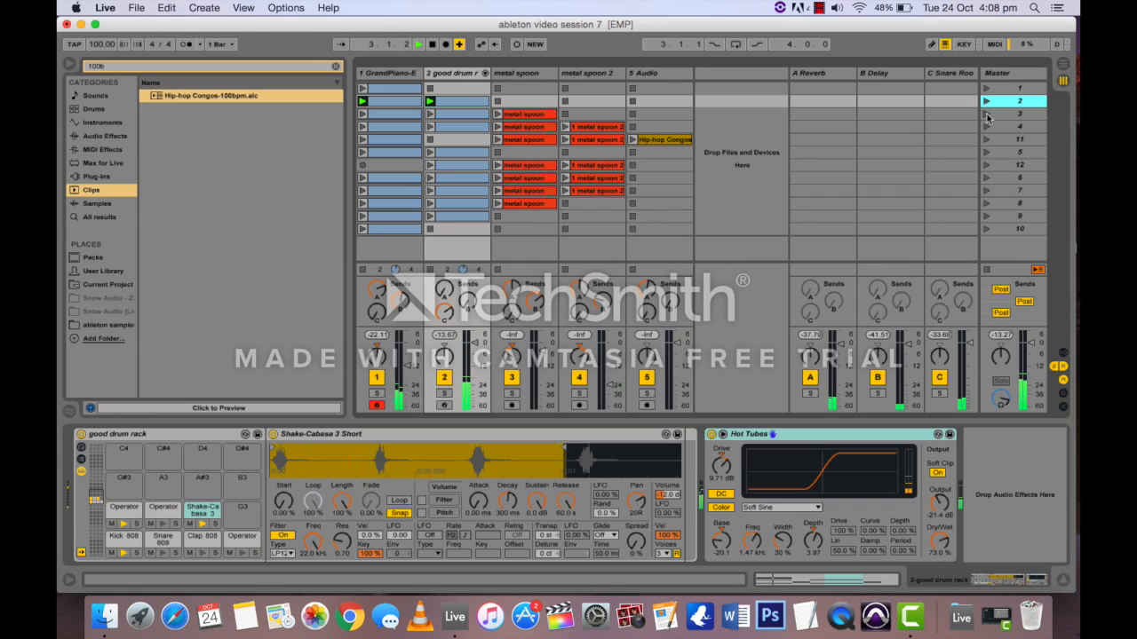
left_click(986, 113)
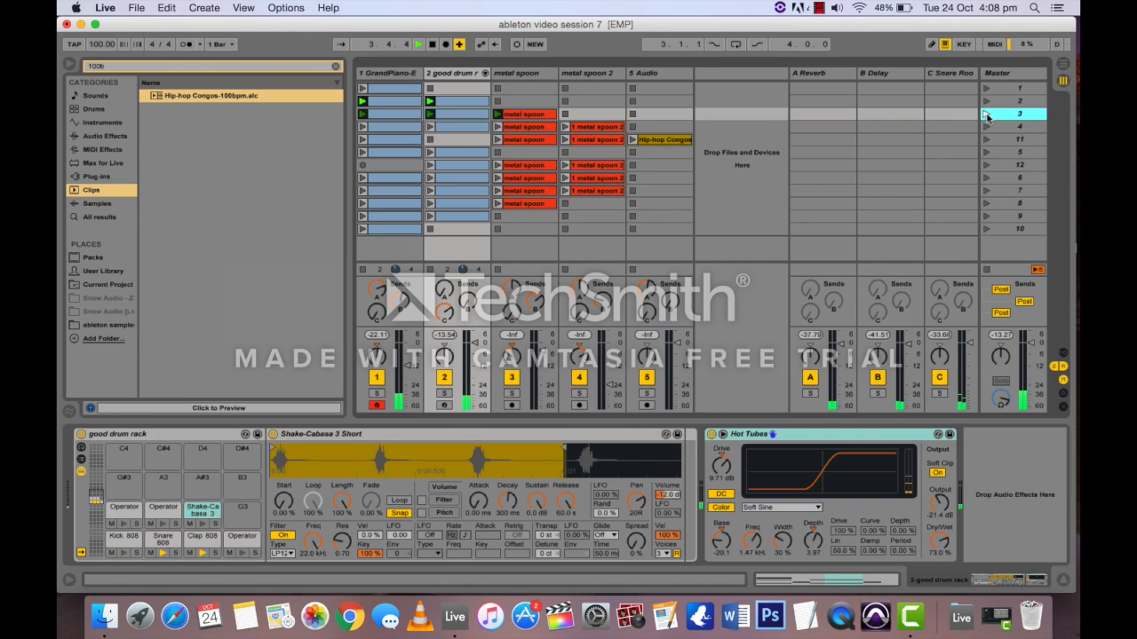
left_click(986, 127)
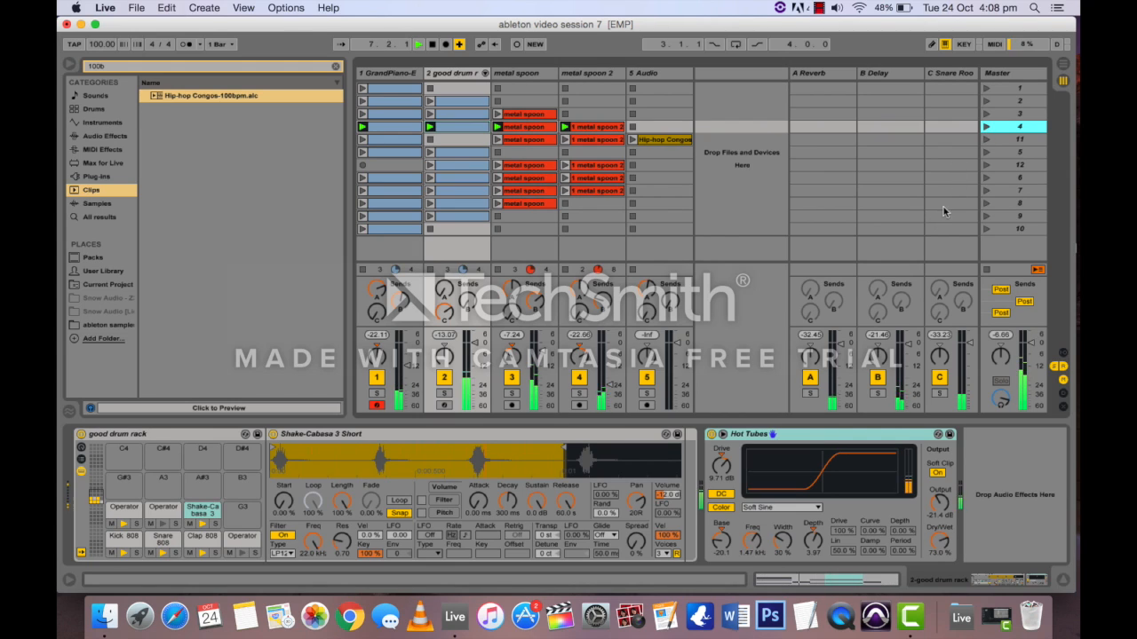
Launch scene 11 and lower the congos track's volume to about -9.6 dB.
left_click(986, 139)
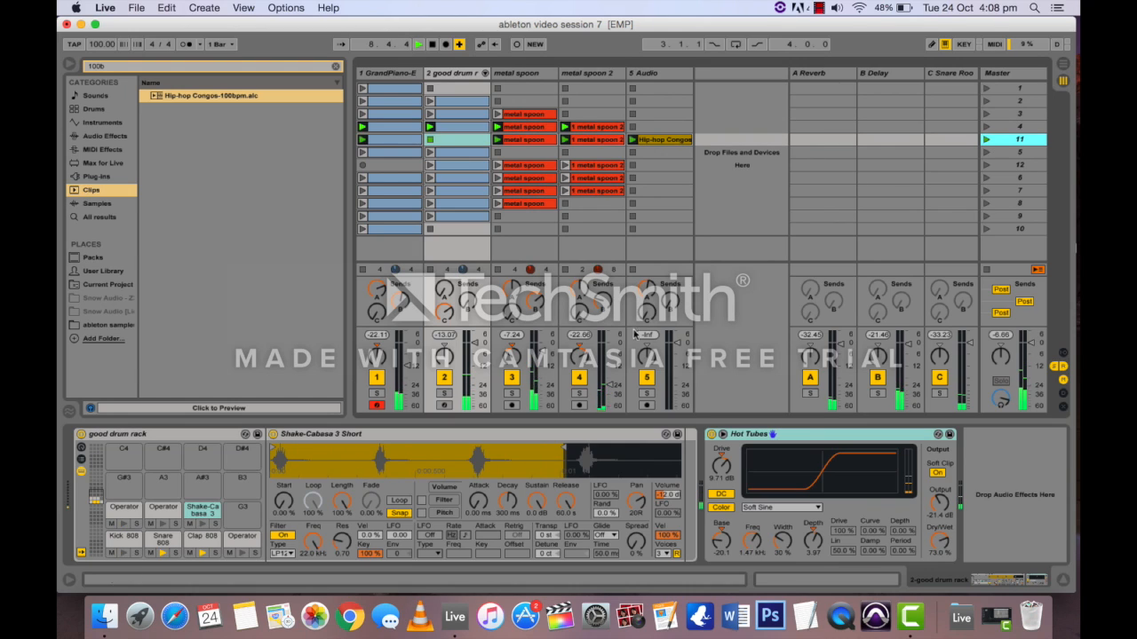
left_click_drag(677, 343, 677, 362)
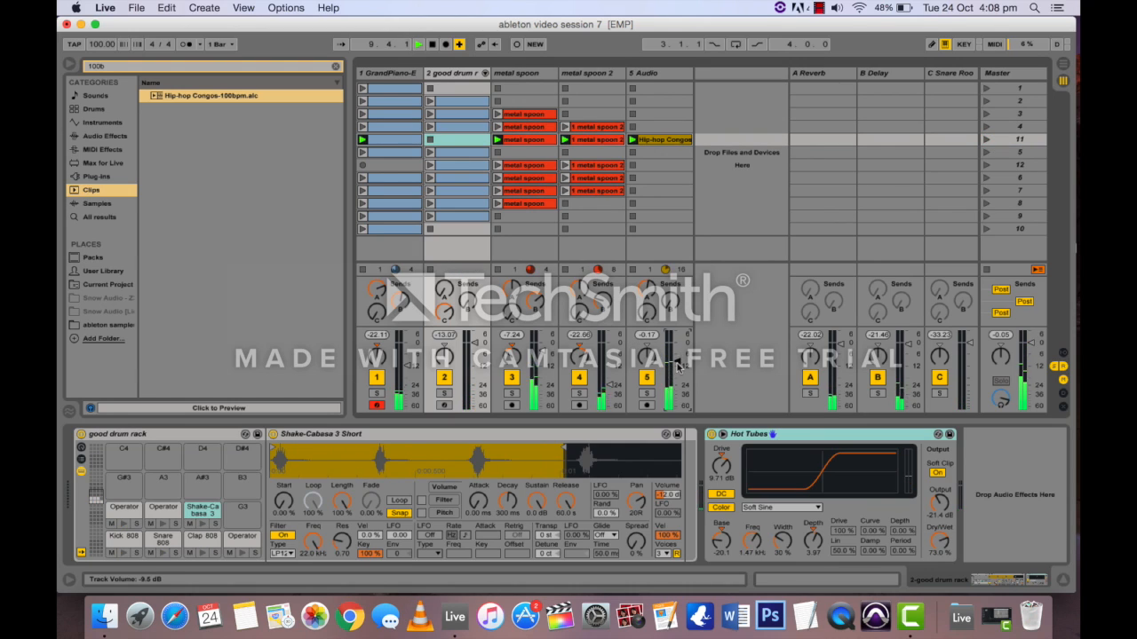
Launch scene 5 and fill the empty piano slot of scene 12 with a piano clip.
left_click(985, 152)
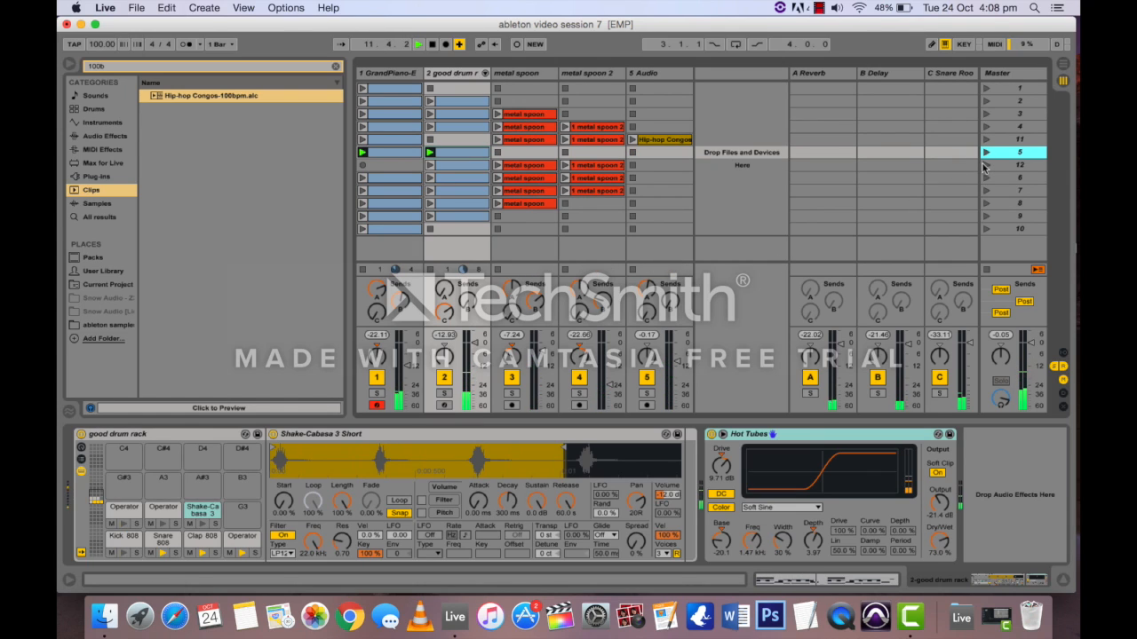
left_click(399, 165)
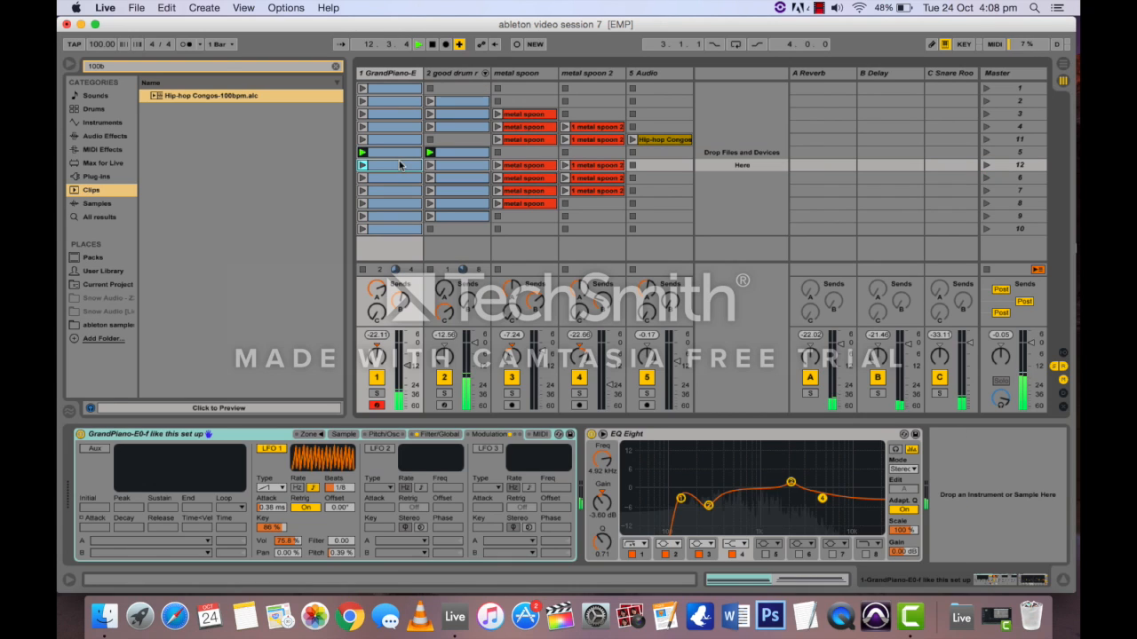
Launch scenes 6 and 7 and raise the piano track's volume slightly.
left_click(988, 179)
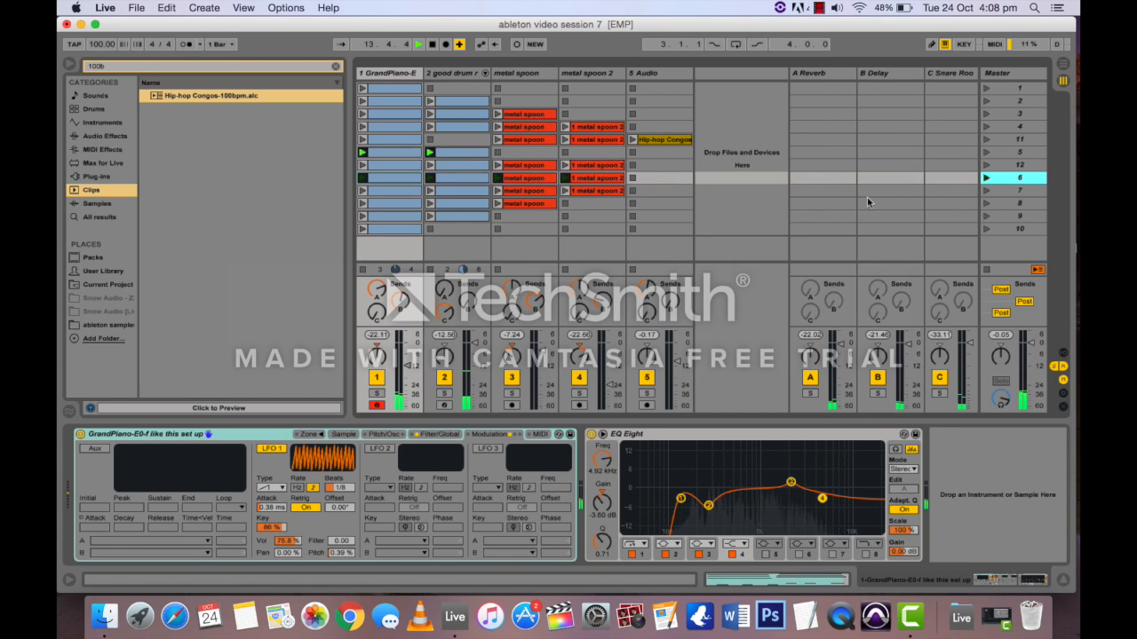
left_click(986, 191)
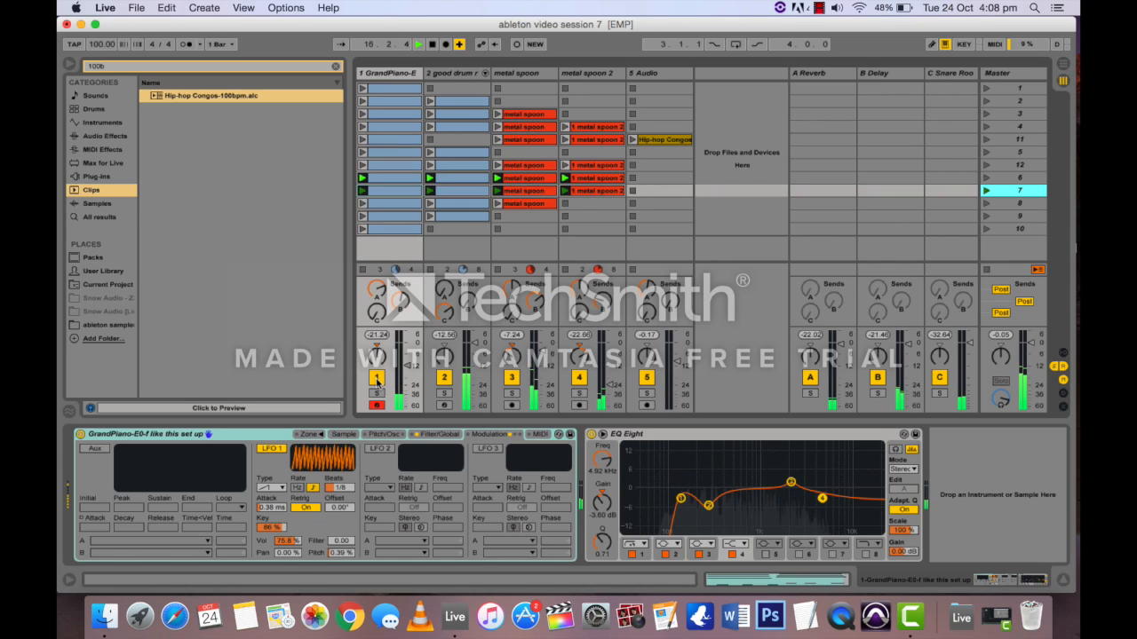
left_click_drag(410, 371, 407, 359)
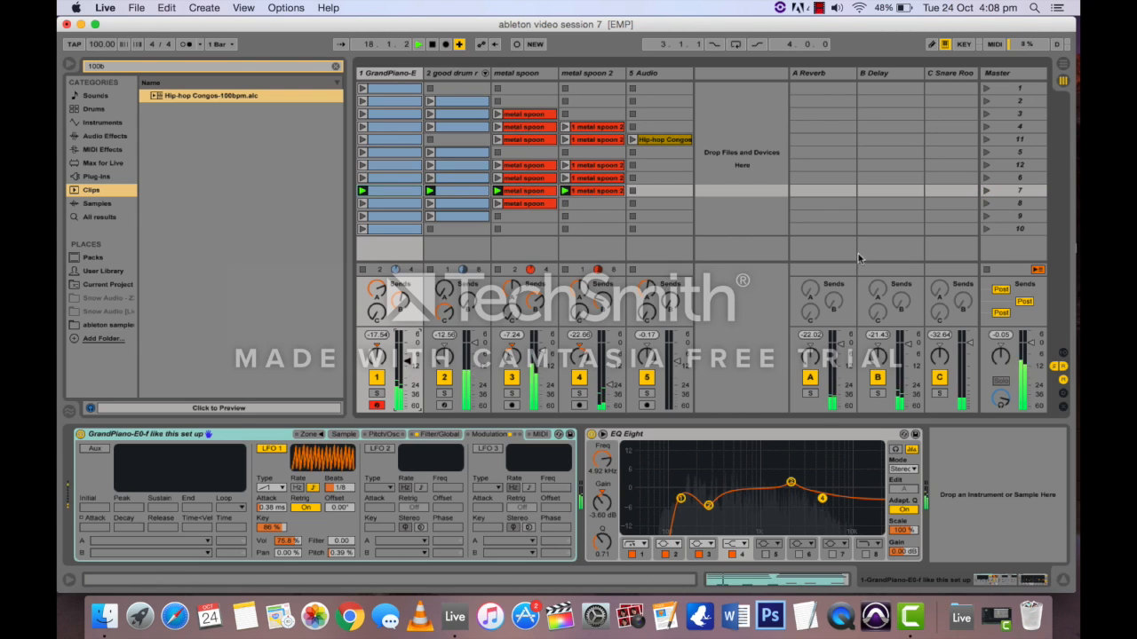
Play the ending of the arrangement by launching scenes 8, 9 and 10 in turn.
left_click(986, 203)
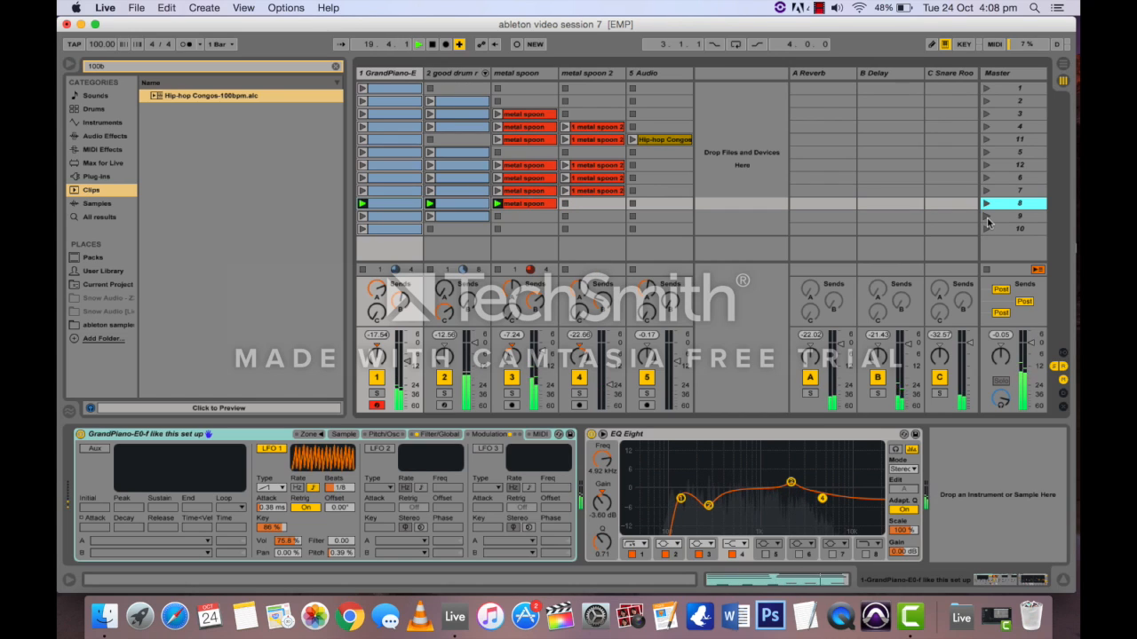
left_click(987, 217)
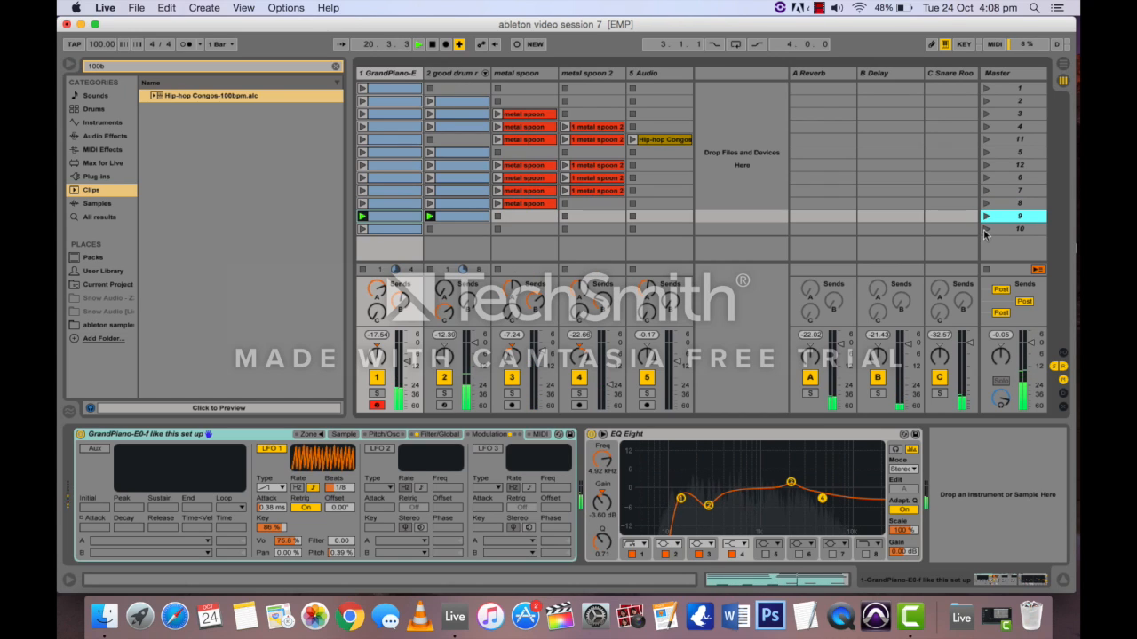
left_click(985, 229)
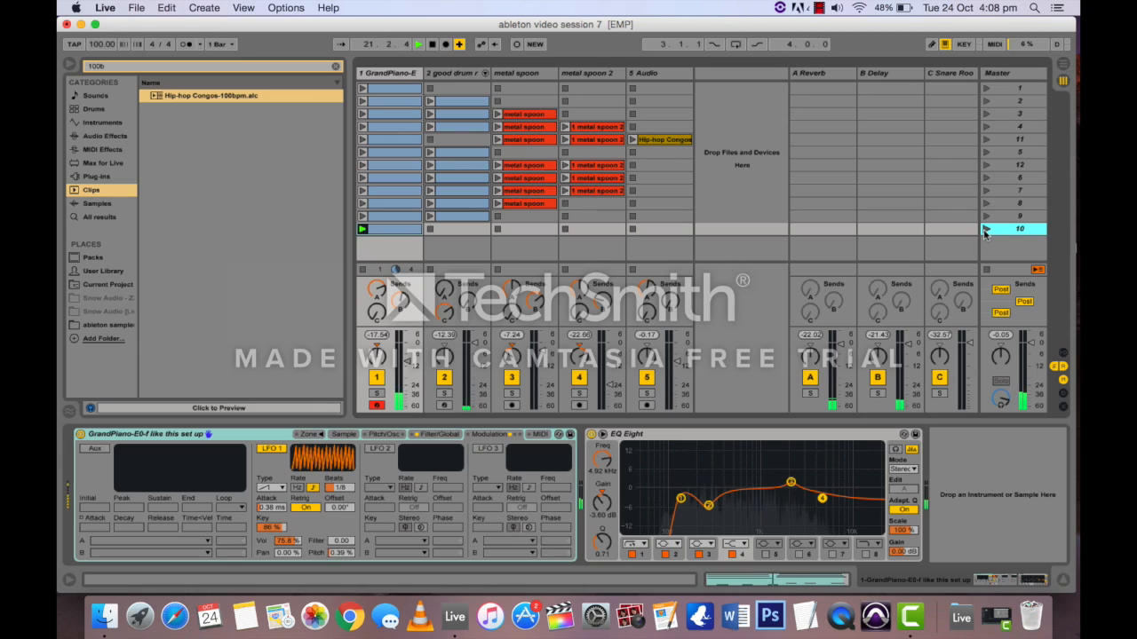